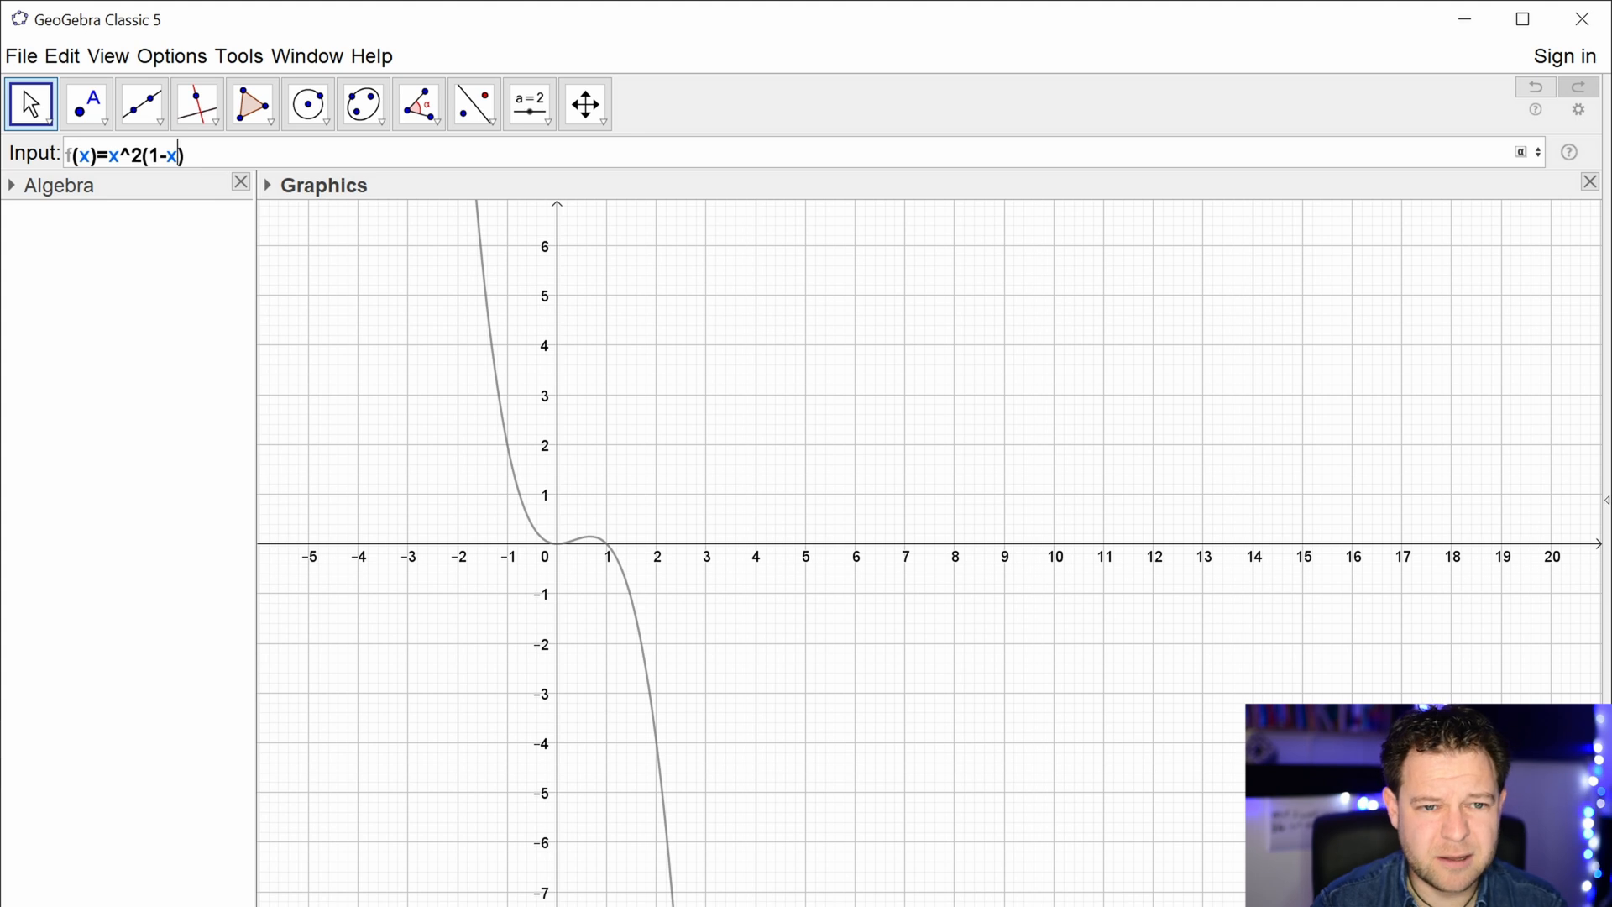
# - Define the function f(x)=x^2(1-x)+0.5 so that its curve is plotted
pyautogui.write('5')
pyautogui.press('Return')
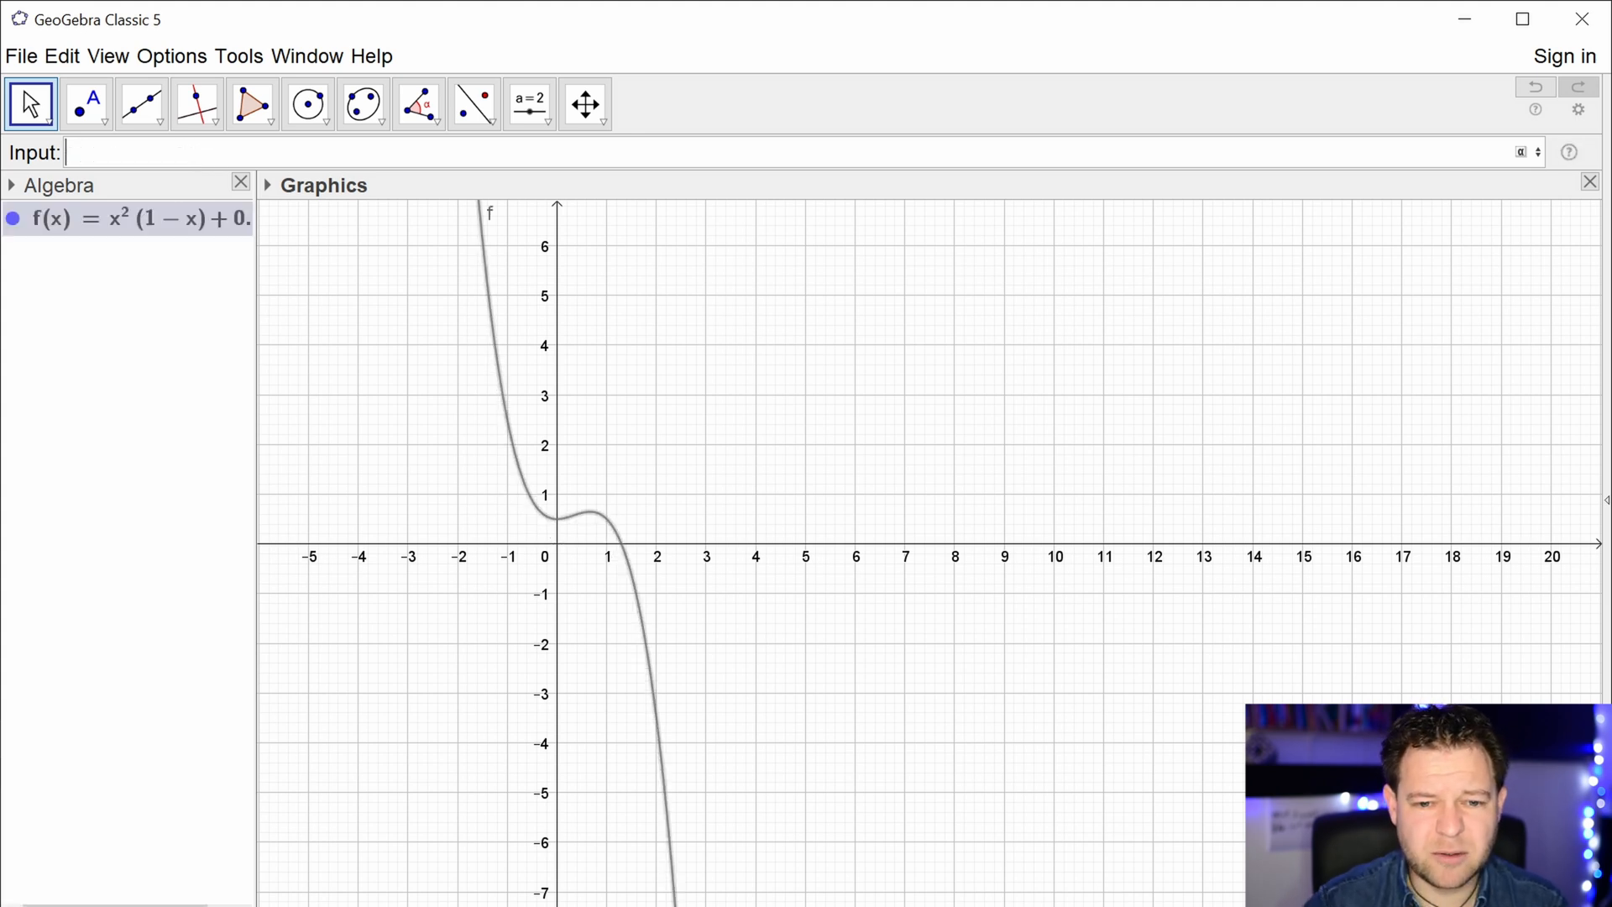
pyautogui.scroll(12, 576, 522)
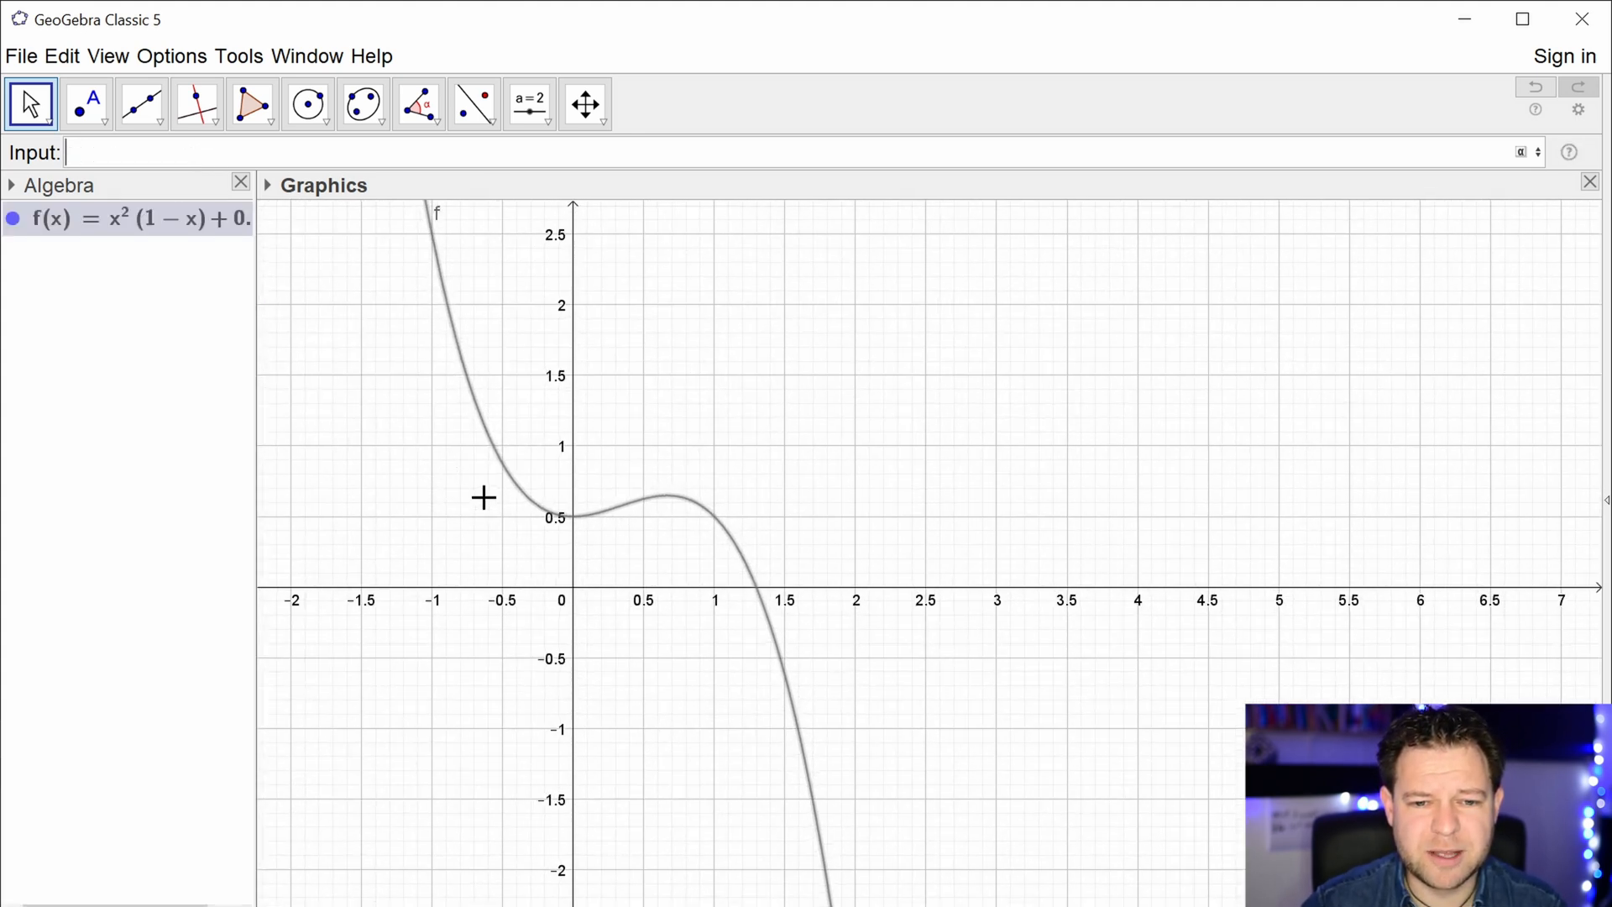
pyautogui.scroll(6, 712, 568)
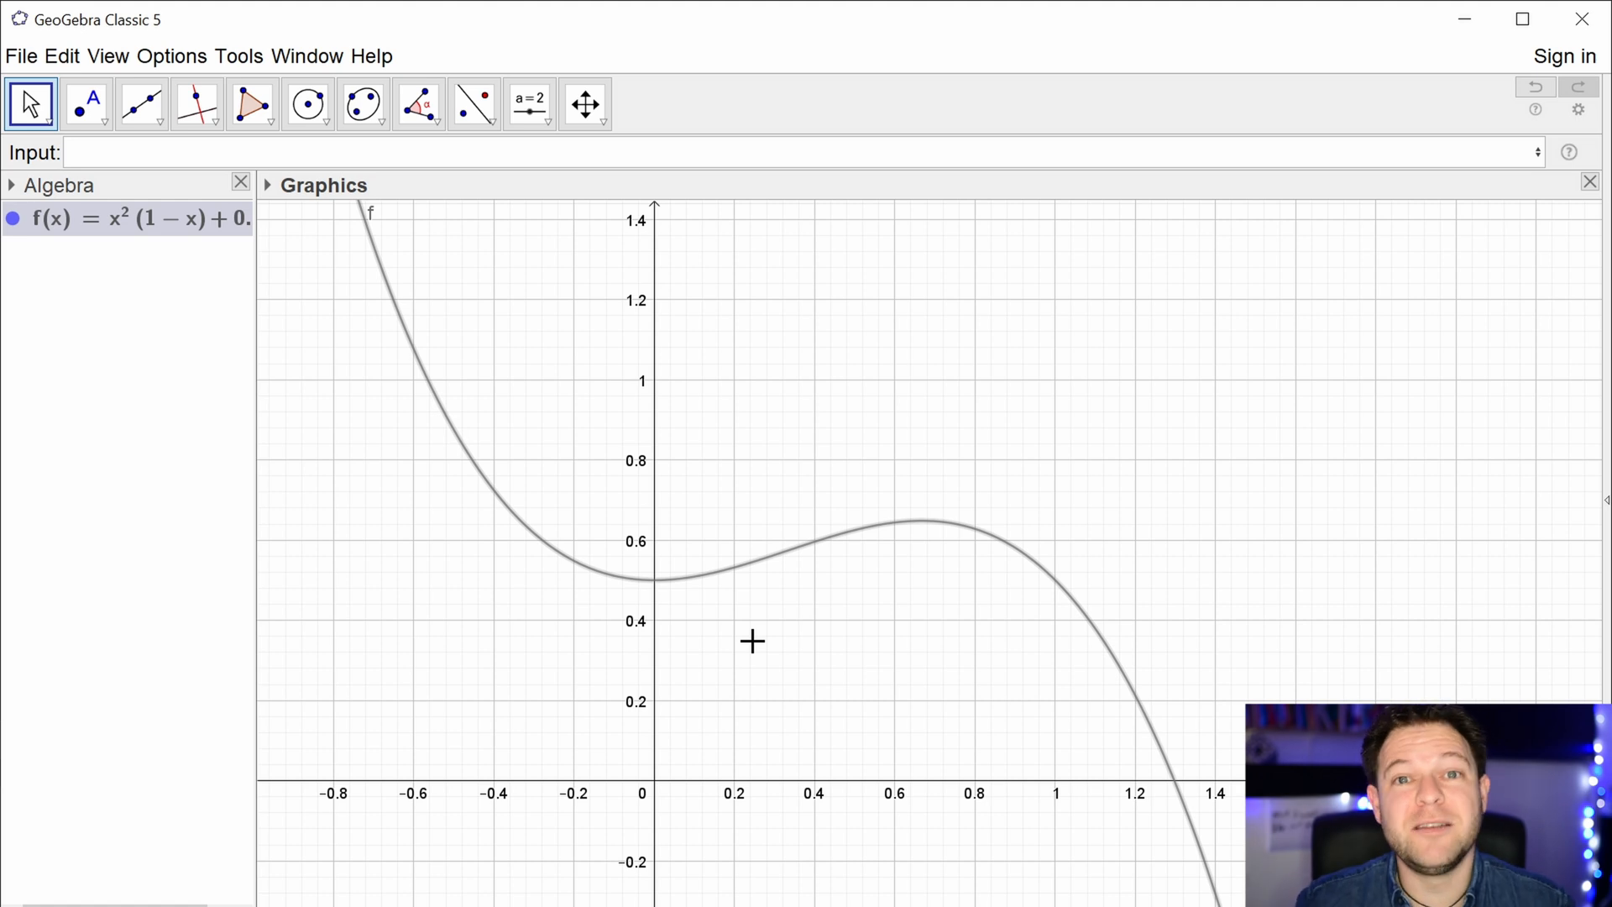
pyautogui.click(760, 283)
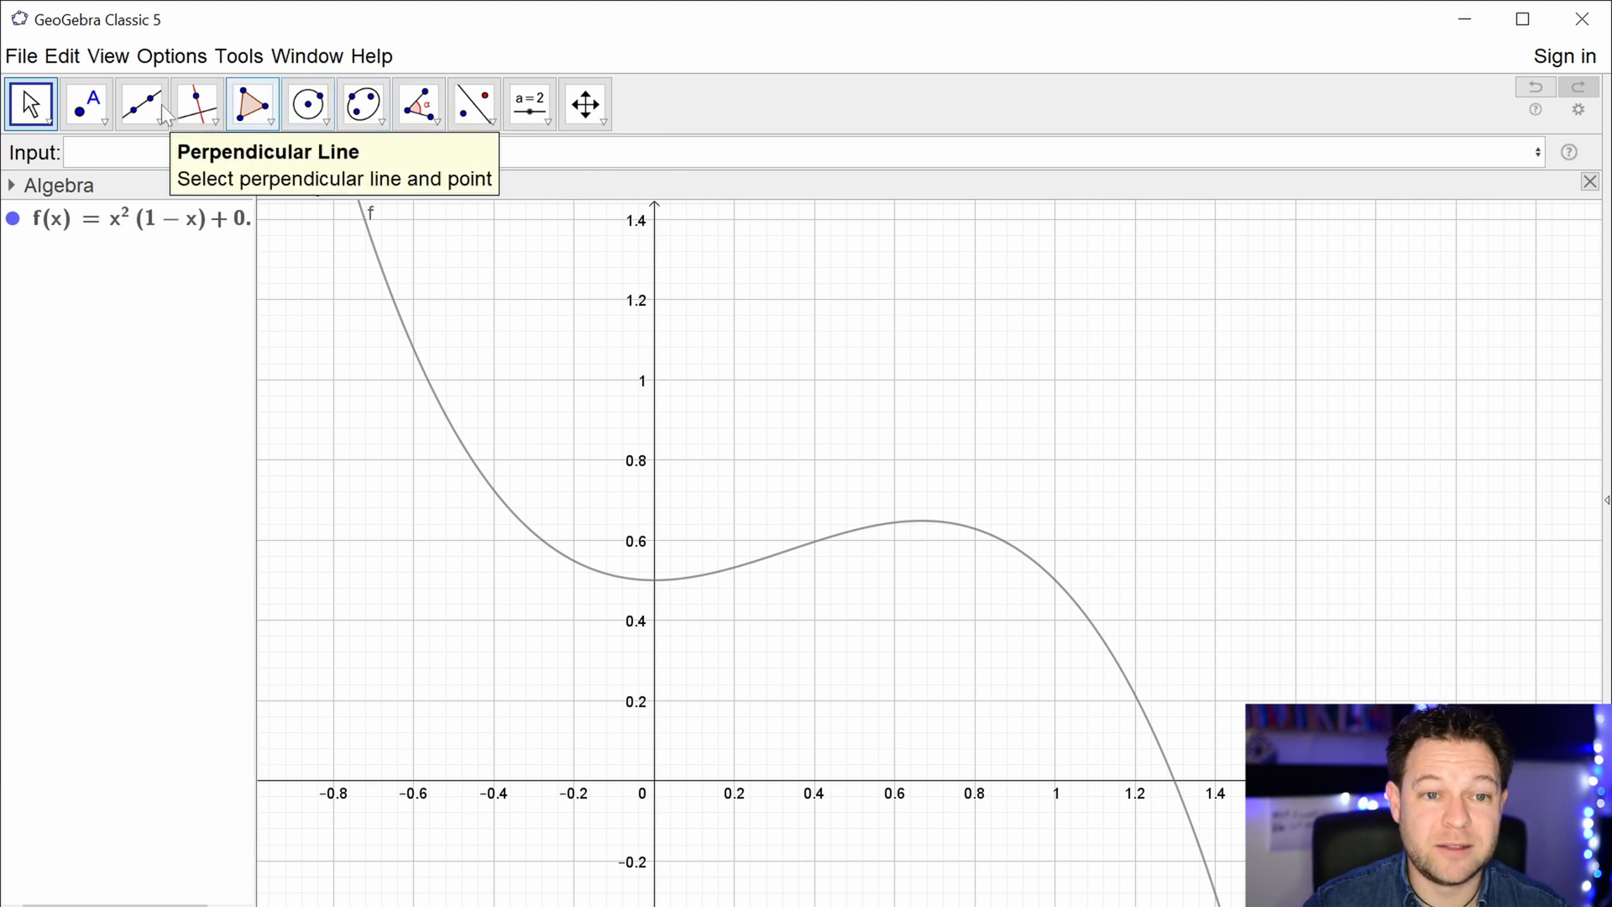
# - Place point A on the curve of f at about x = -0.4 and try moving it along the curve
pyautogui.click(86, 104)
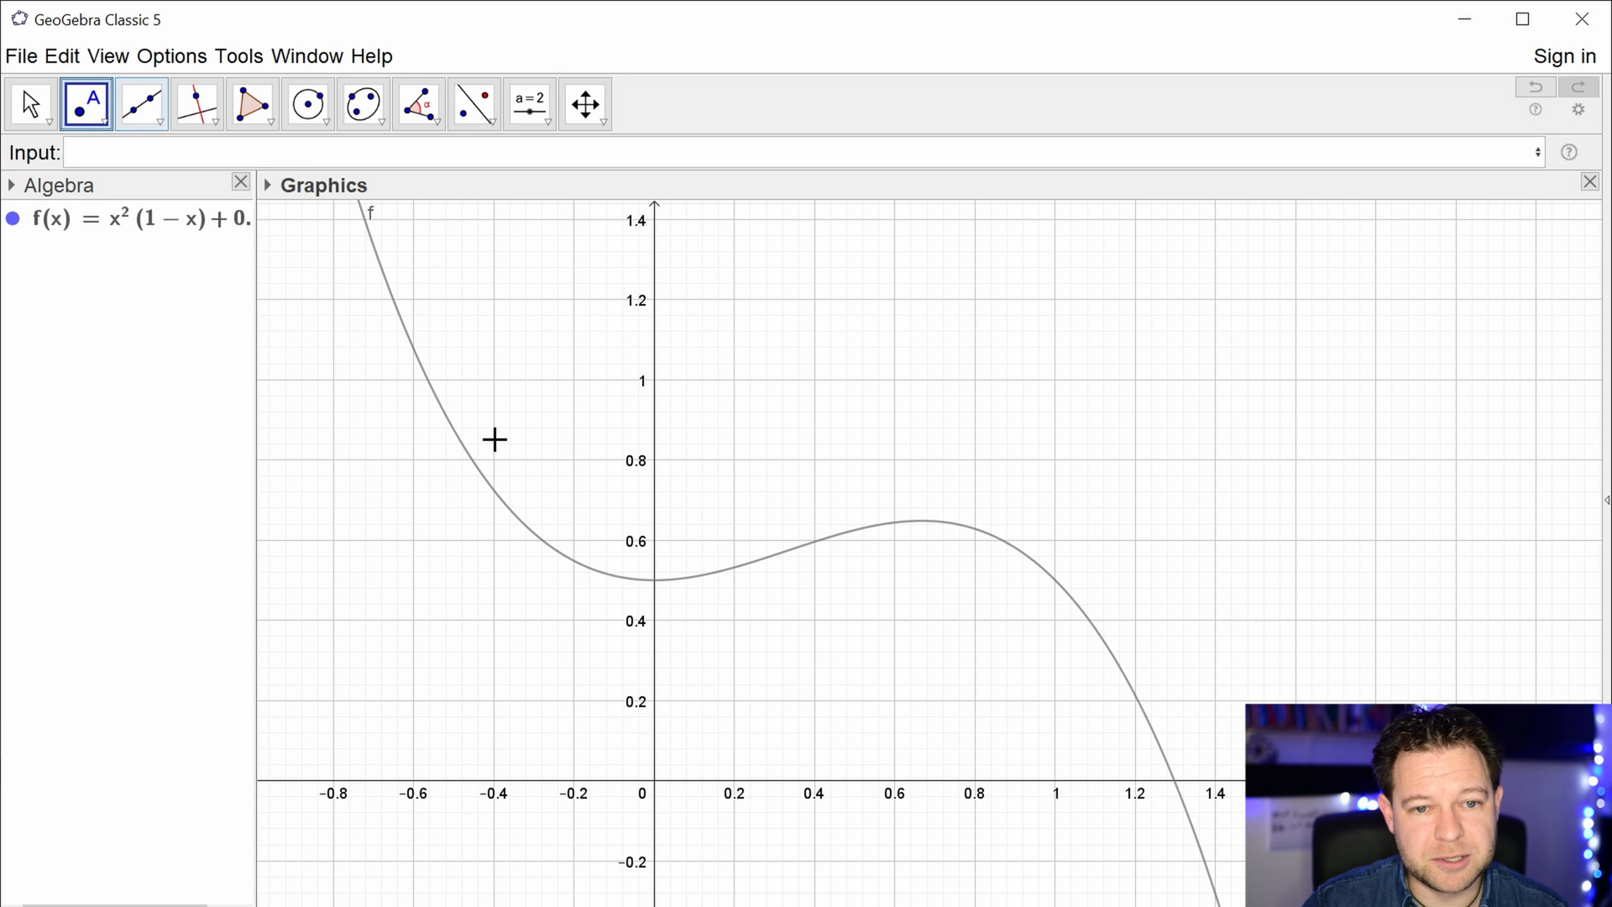
pyautogui.press('Escape')
pyautogui.moveTo(491, 495); pyautogui.dragTo(802, 599)
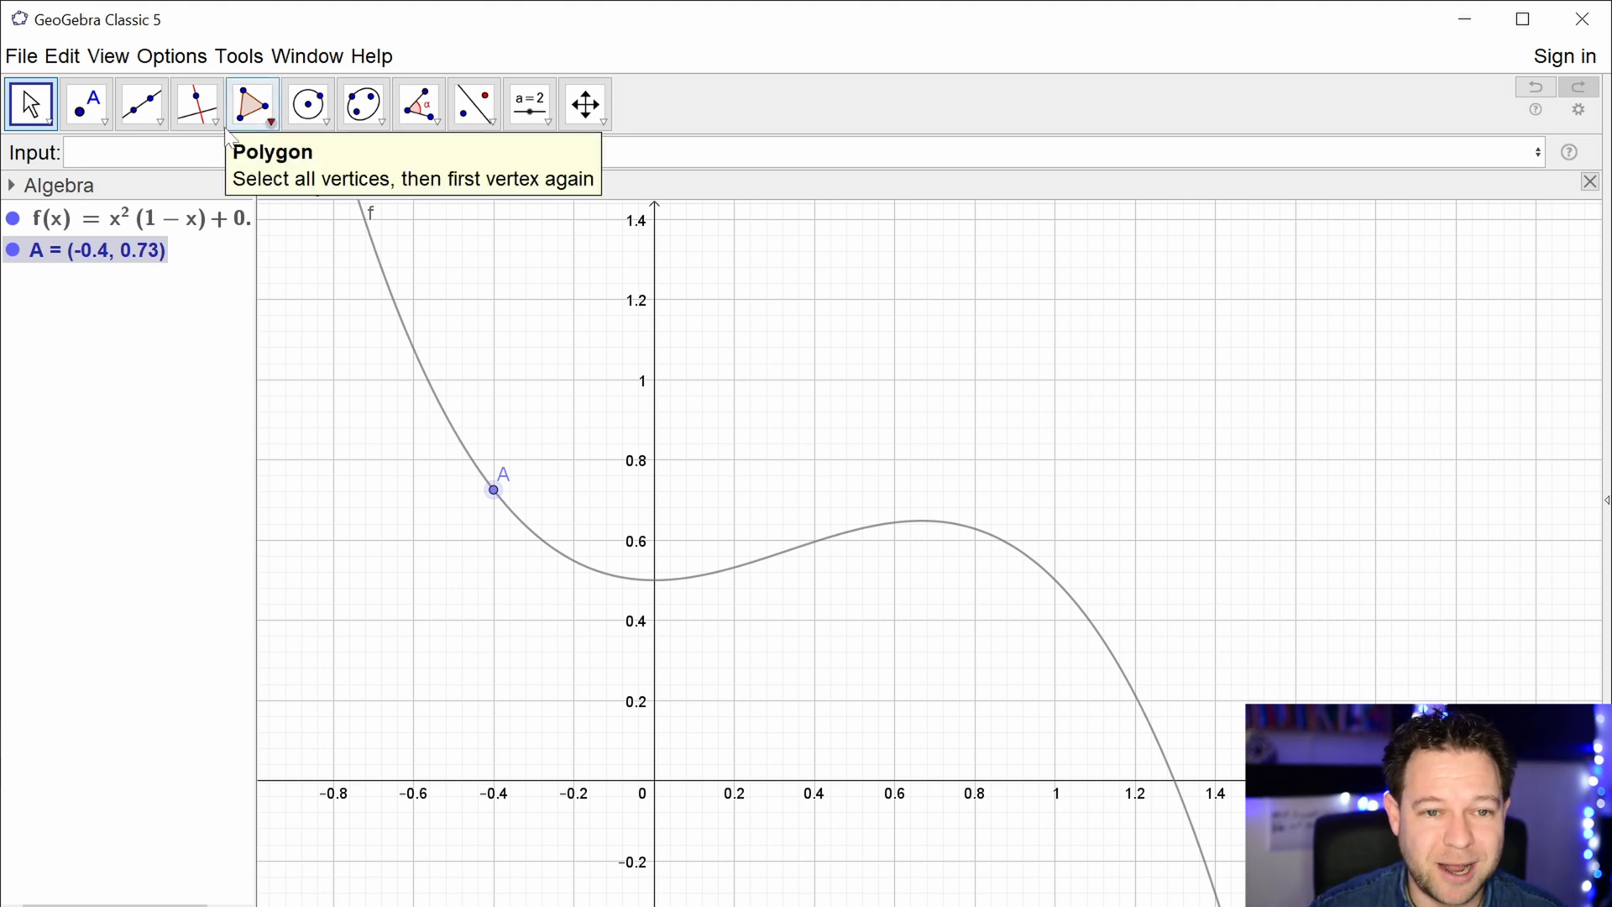
# - Construct the tangent line to f at point A
pyautogui.click(197, 104)
pyautogui.click(250, 357)
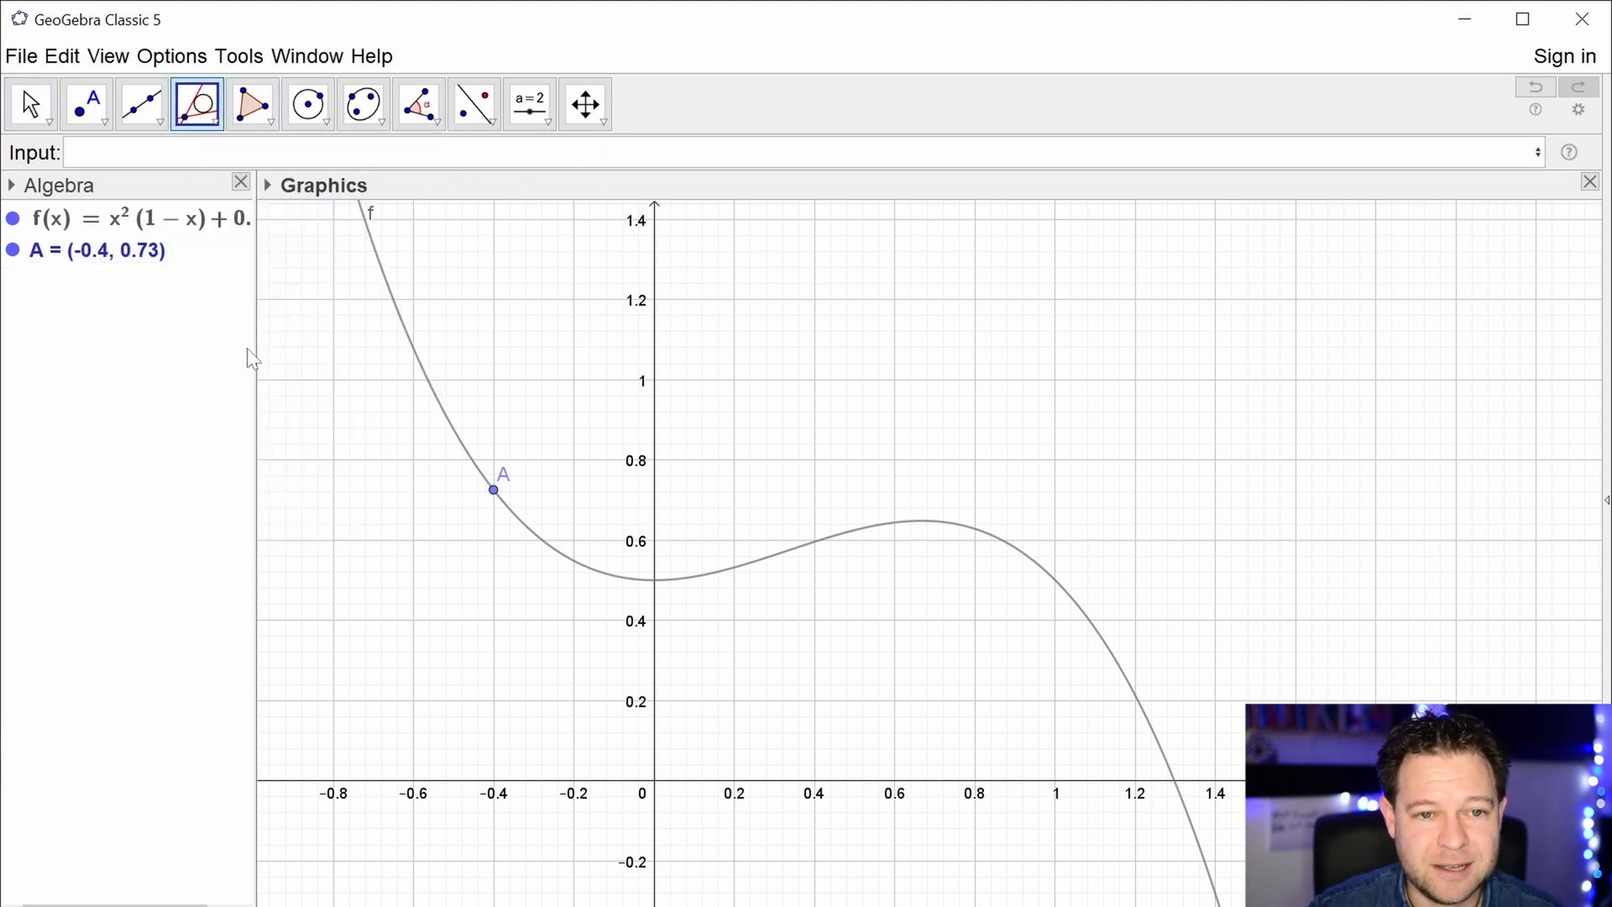
pyautogui.click(490, 486)
pyautogui.click(434, 392)
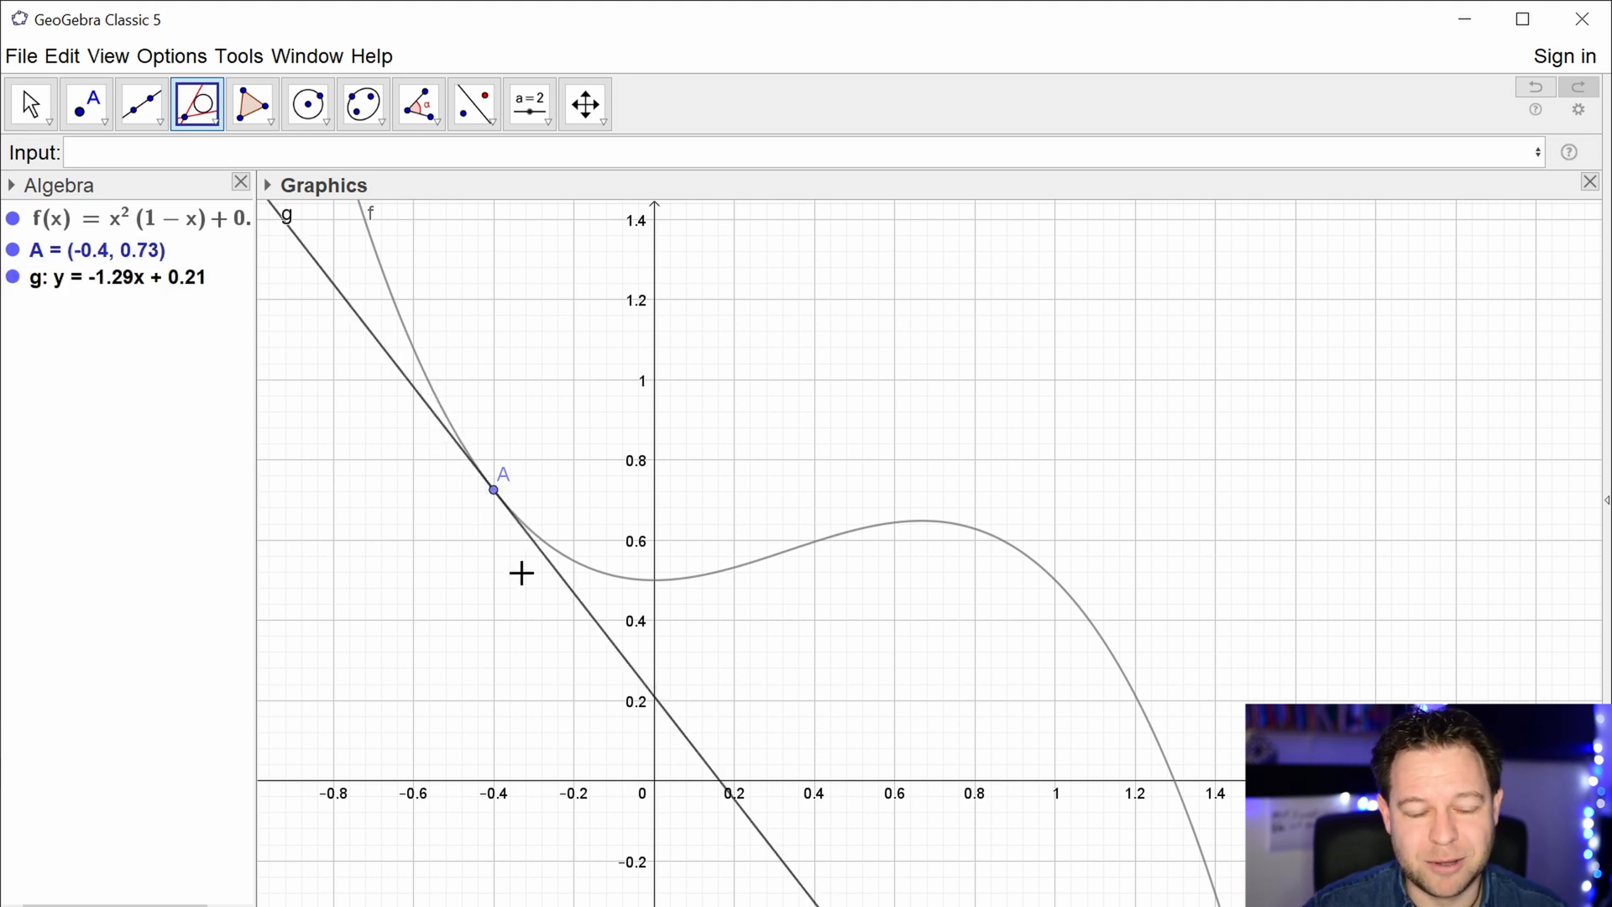
# - Move point A up the curve to about (-0.59, 1.05) and turn on its animation
pyautogui.moveTo(494, 491); pyautogui.dragTo(487, 456)
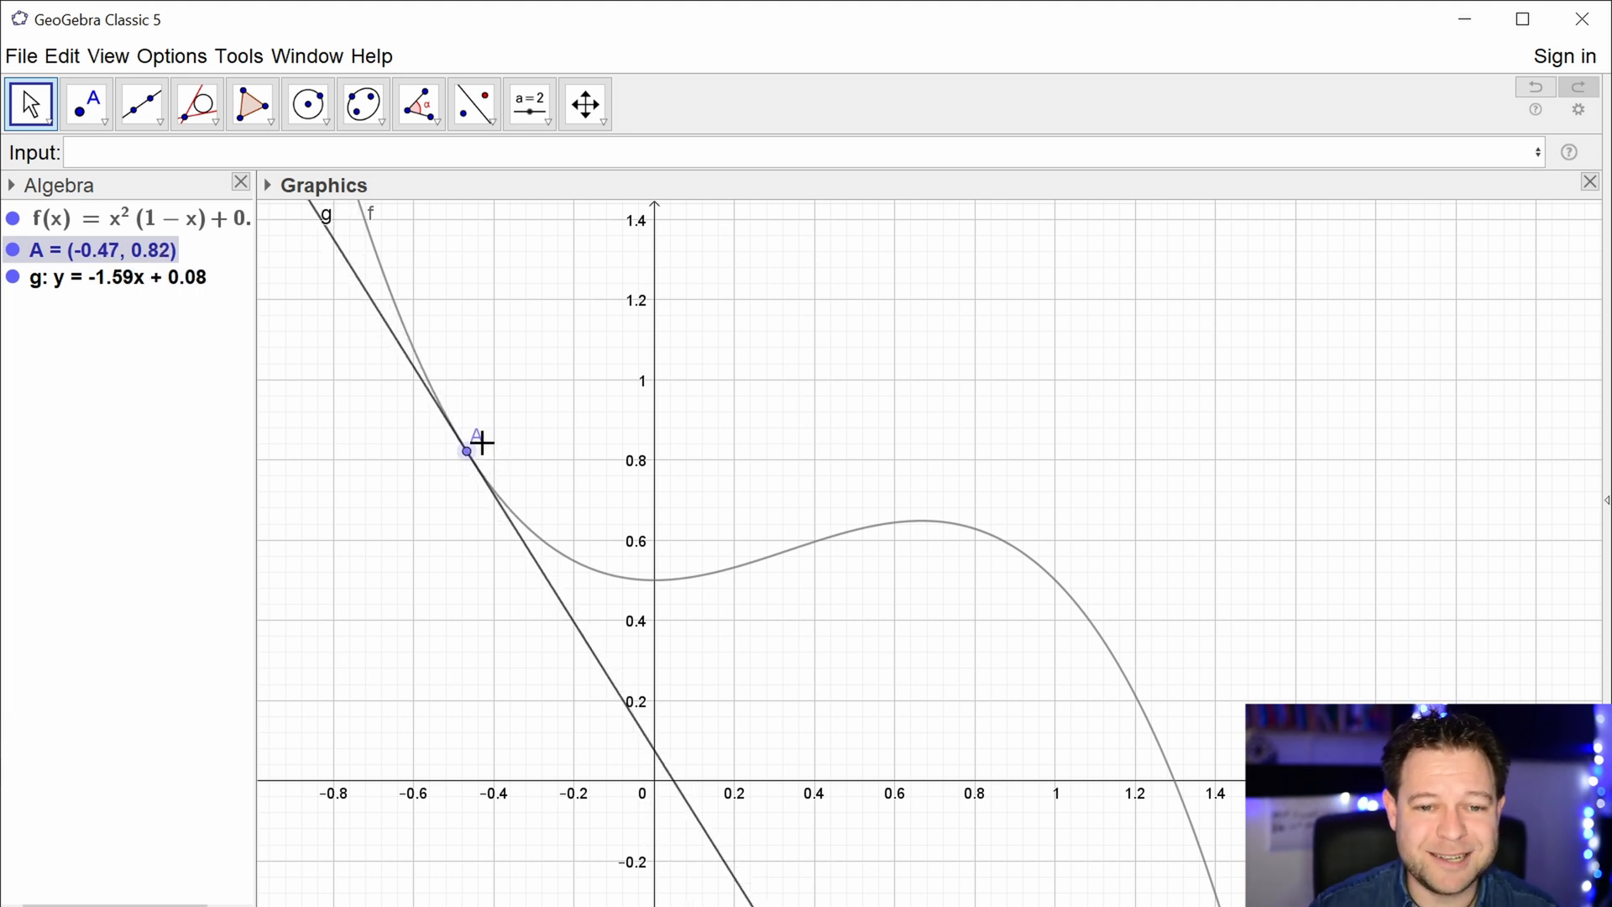
pyautogui.moveTo(487, 484); pyautogui.dragTo(418, 374)
pyautogui.rightClick(419, 362)
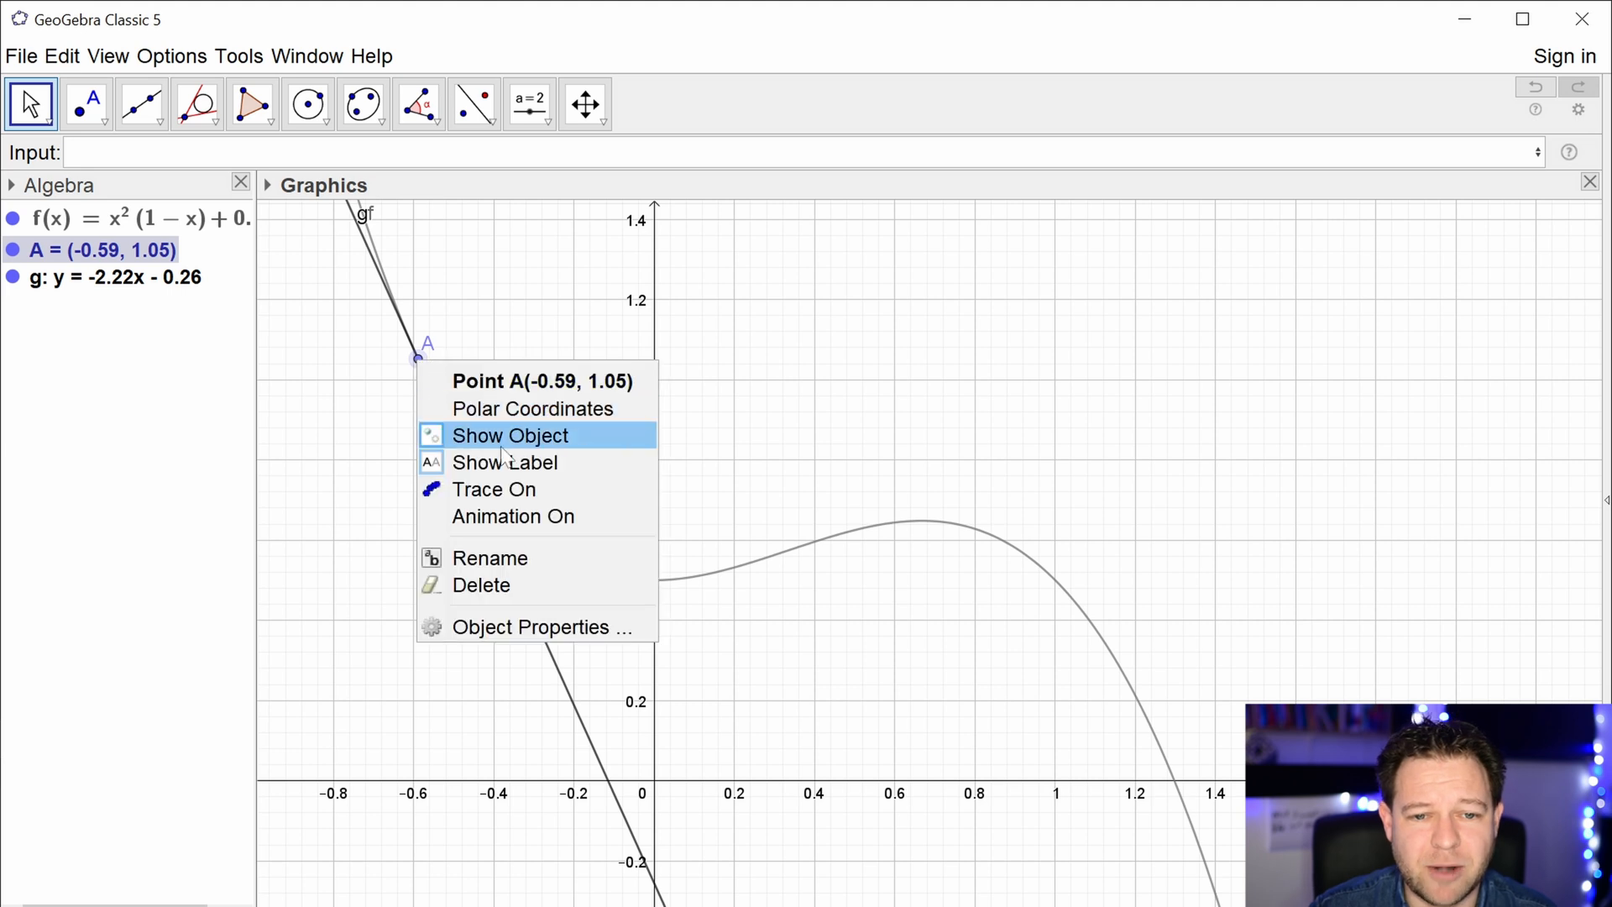
pyautogui.click(538, 517)
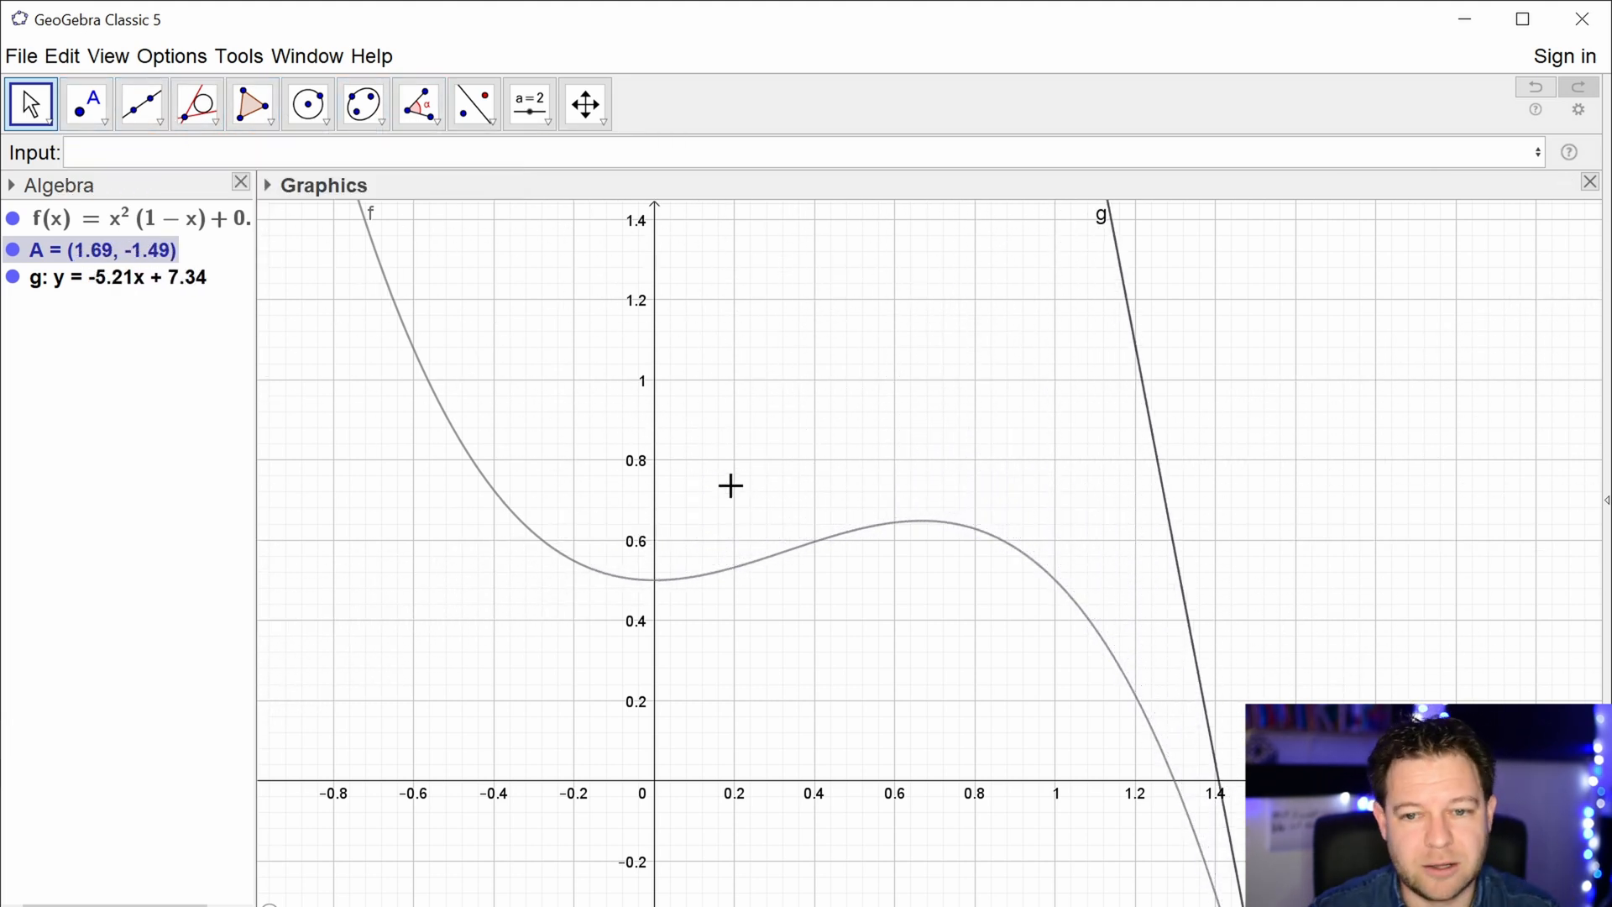
# - Add the slope triangle of tangent line g with the Slope tool
pyautogui.click(426, 126)
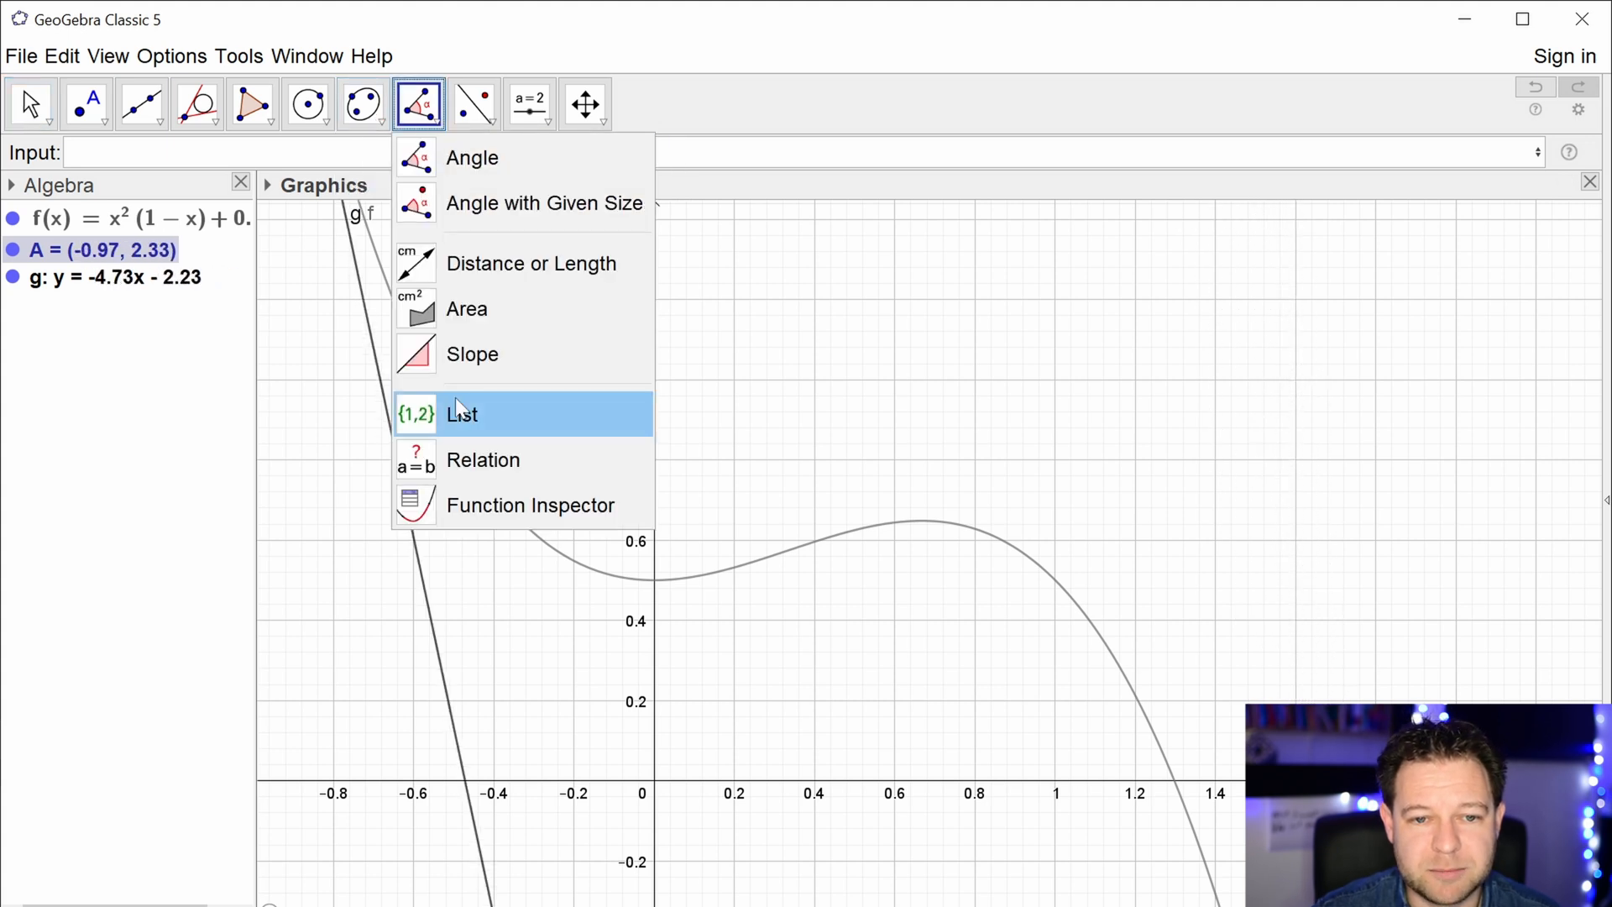
pyautogui.click(460, 349)
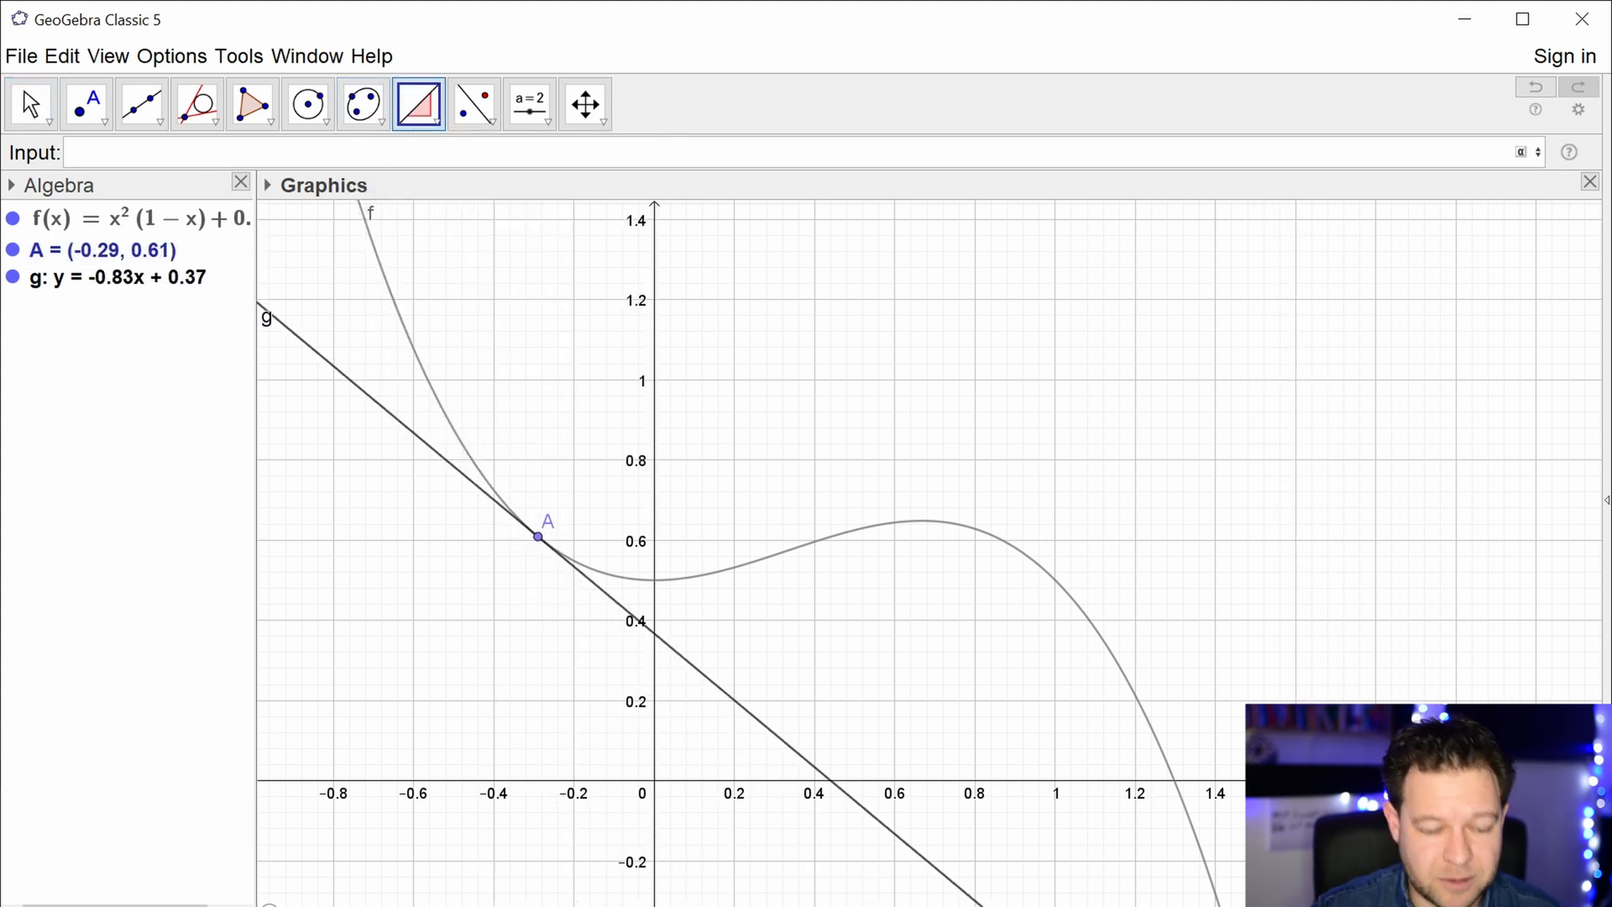
pyautogui.write('slop')
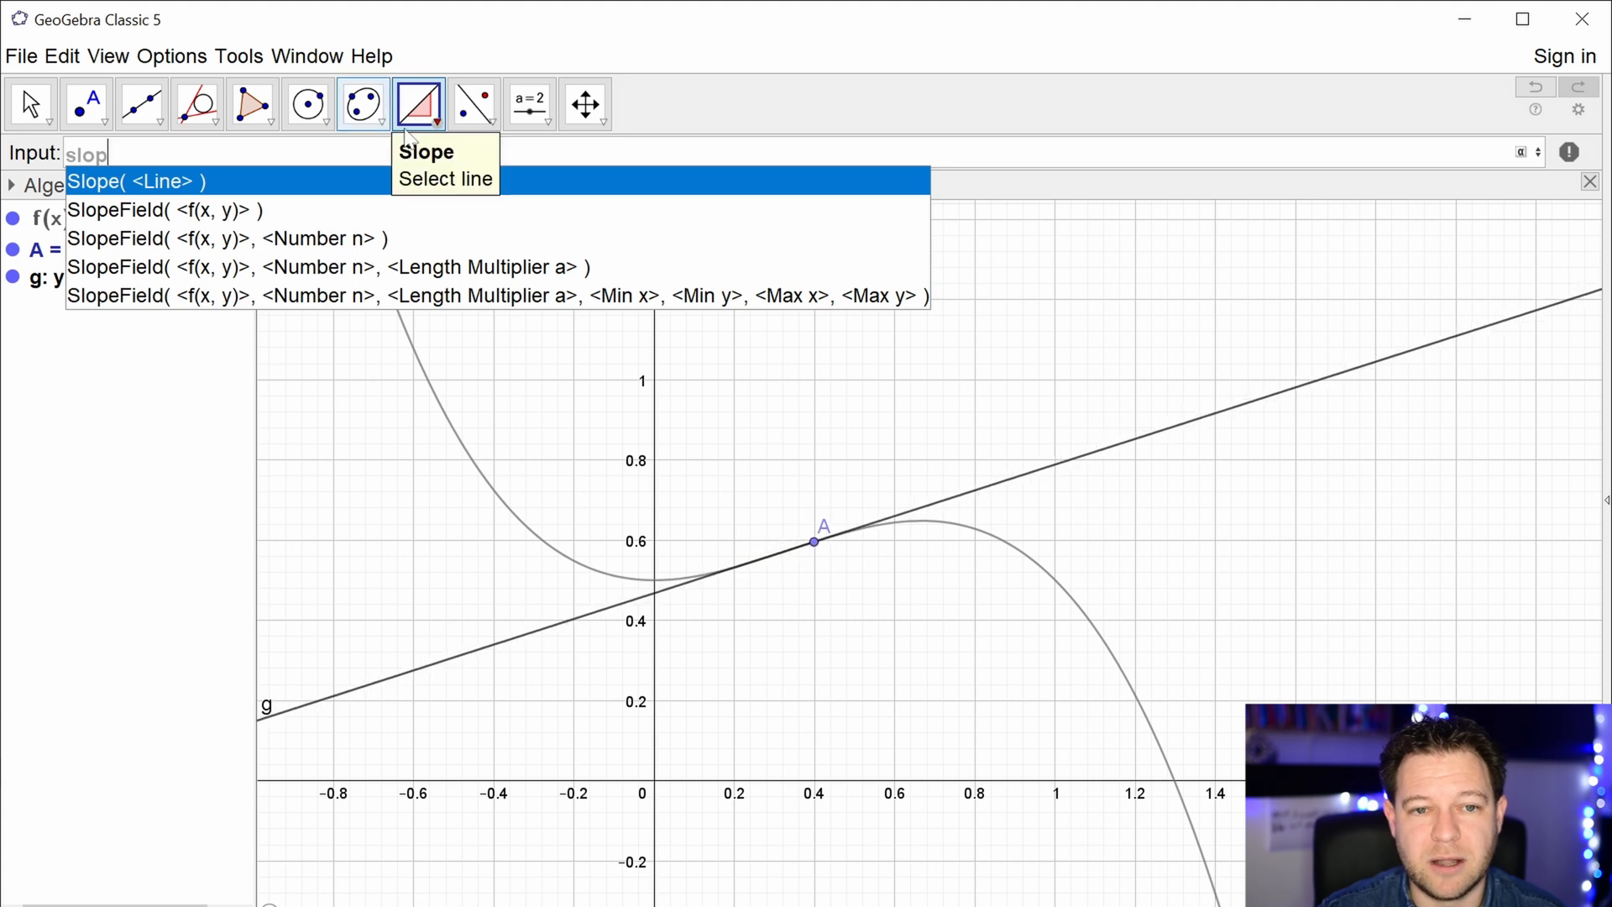
pyautogui.click(419, 104)
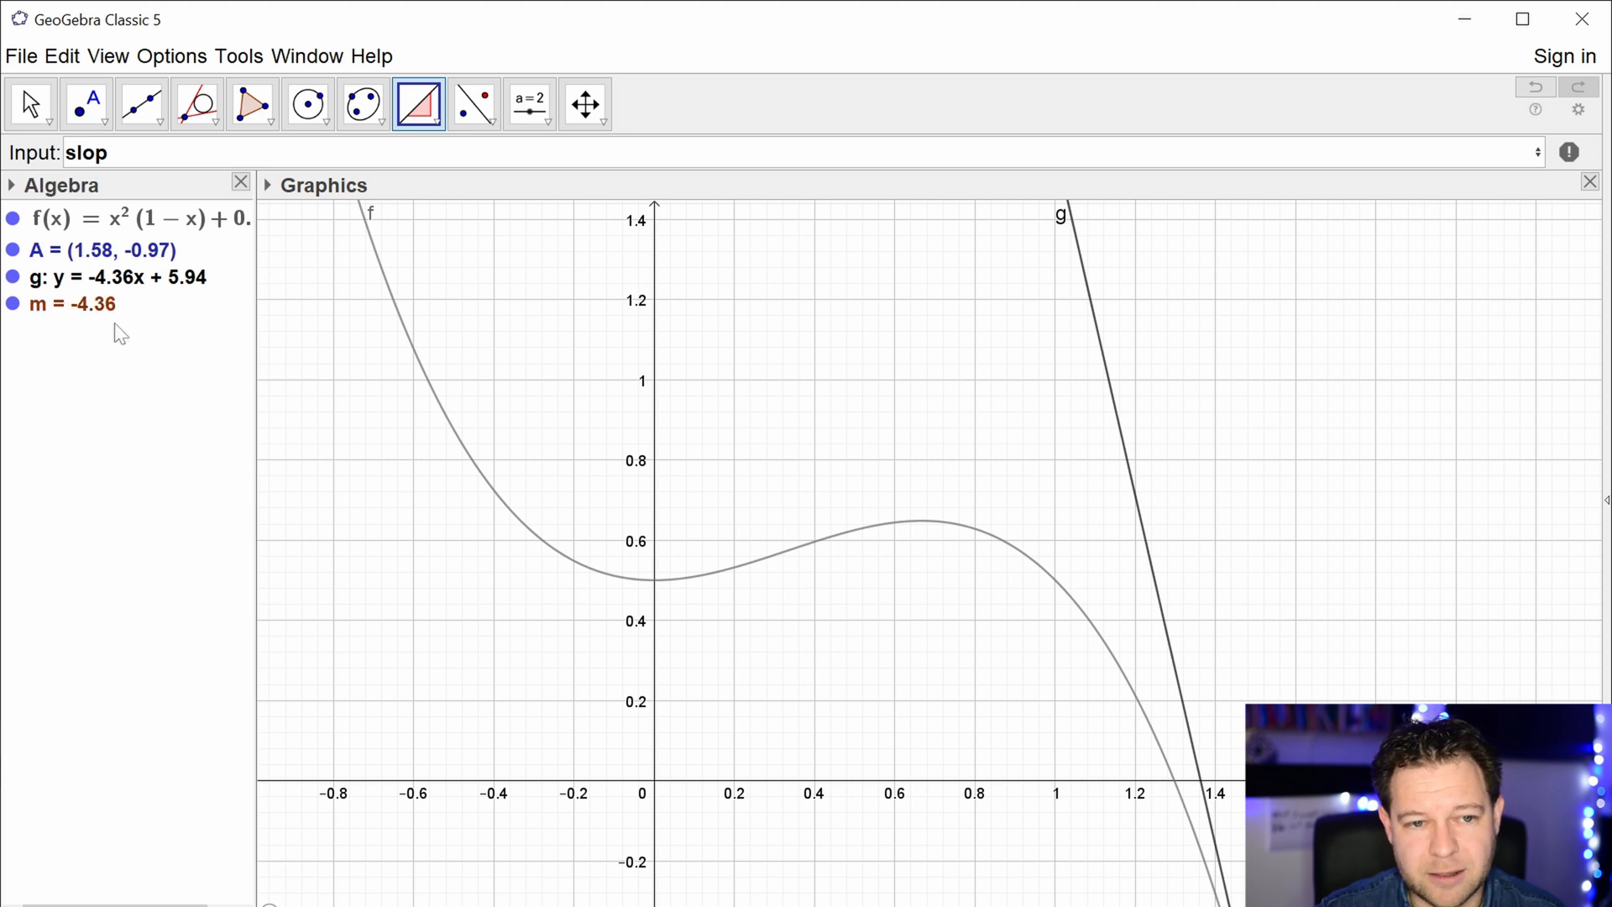
# - Halt point A on the curve at about (0.52, 0.63) and examine the tangent's slope triangle
pyautogui.scroll(-7, 1201, 776)
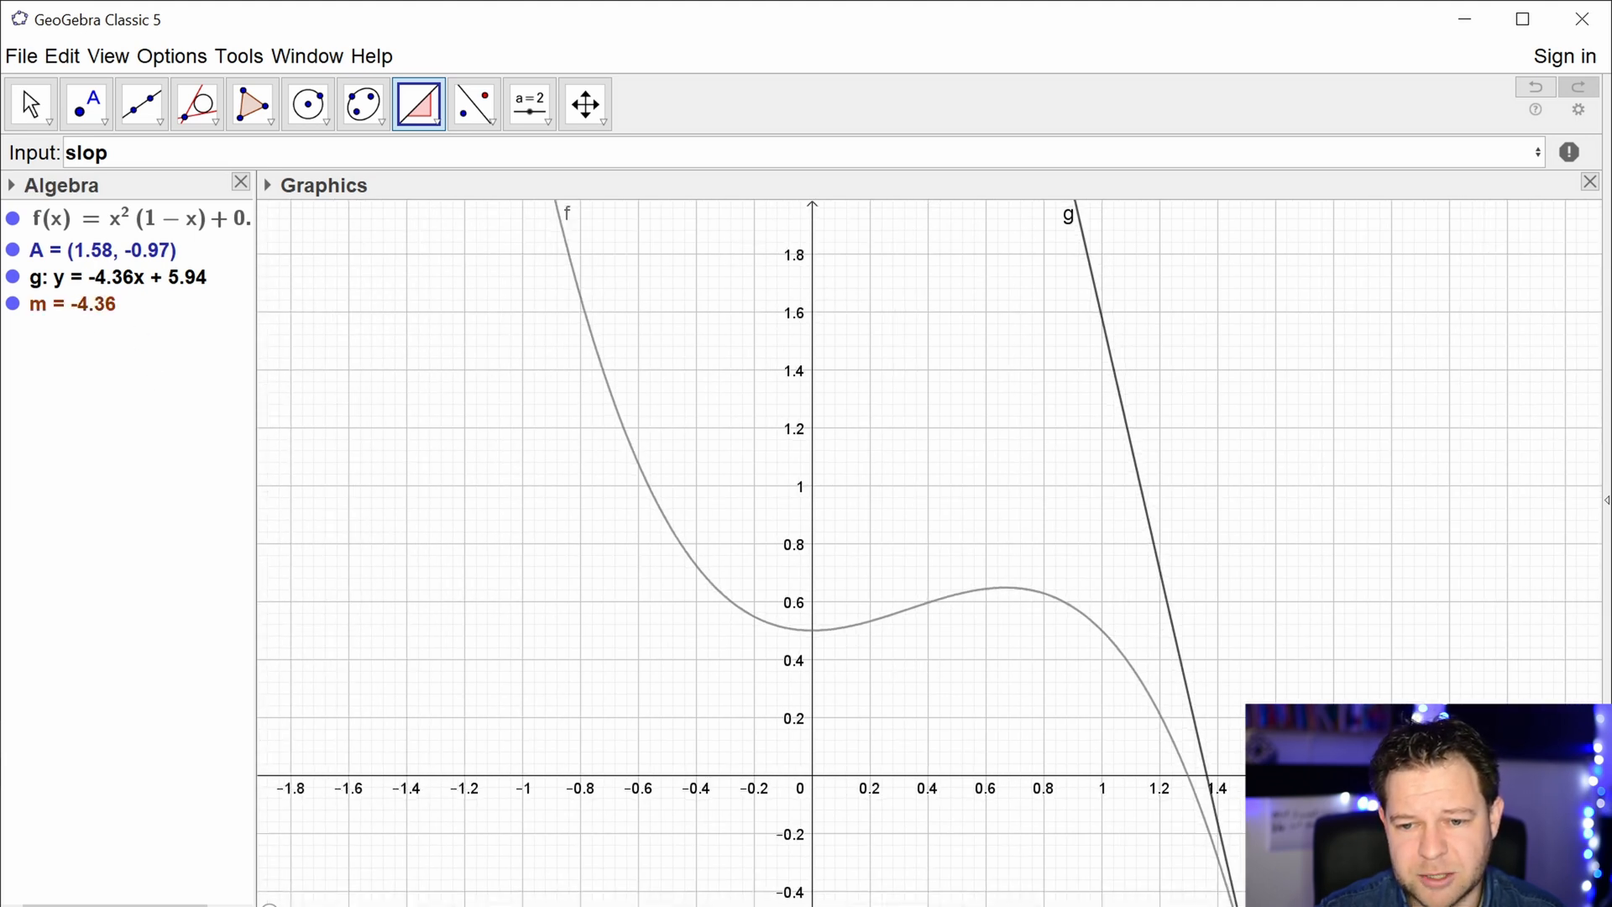
pyautogui.moveTo(1334, 818); pyautogui.dragTo(1161, 592)
pyautogui.moveTo(1105, 744); pyautogui.dragTo(889, 439)
pyautogui.scroll(8, 899, 320)
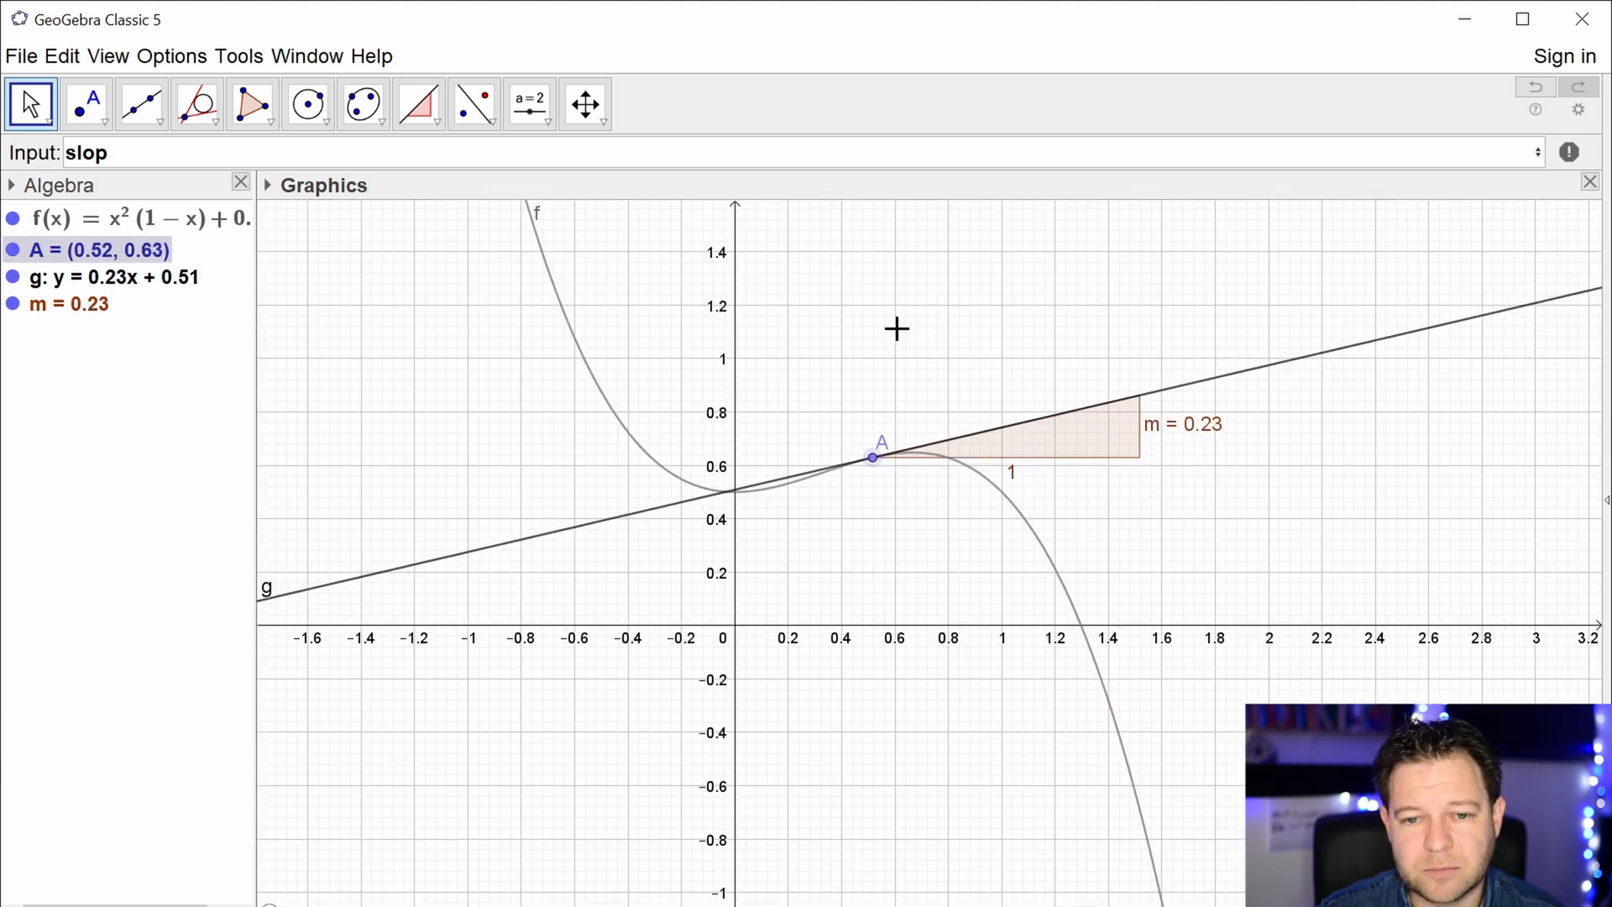
pyautogui.moveTo(887, 373); pyautogui.dragTo(870, 383)
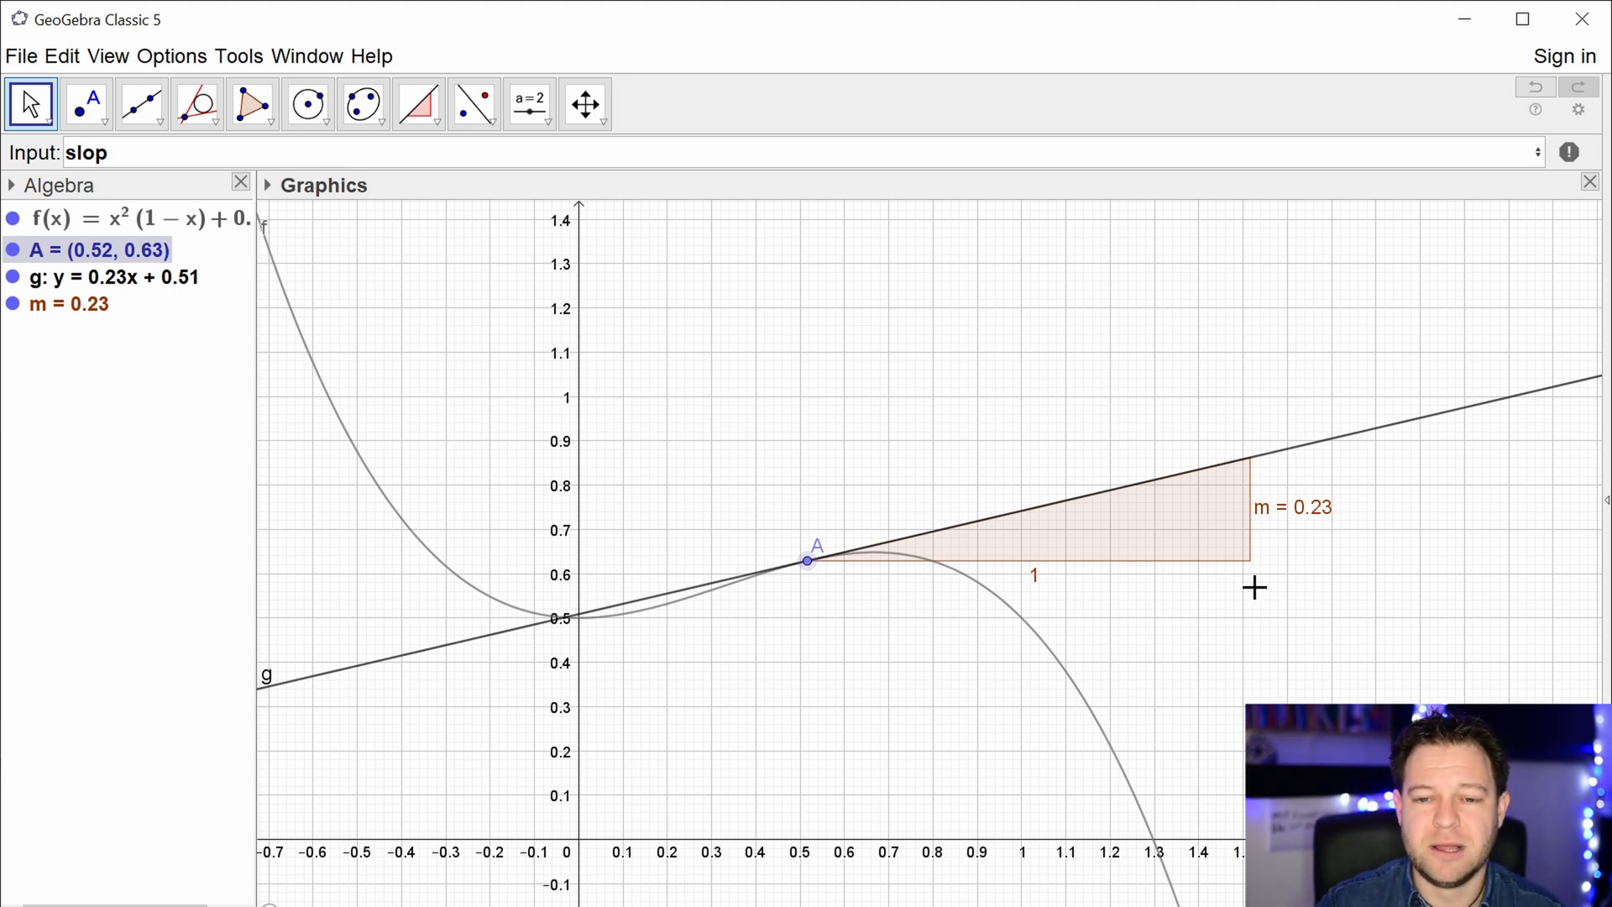
pyautogui.scroll(-4, 766, 244)
pyautogui.moveTo(870, 319); pyautogui.dragTo(901, 380)
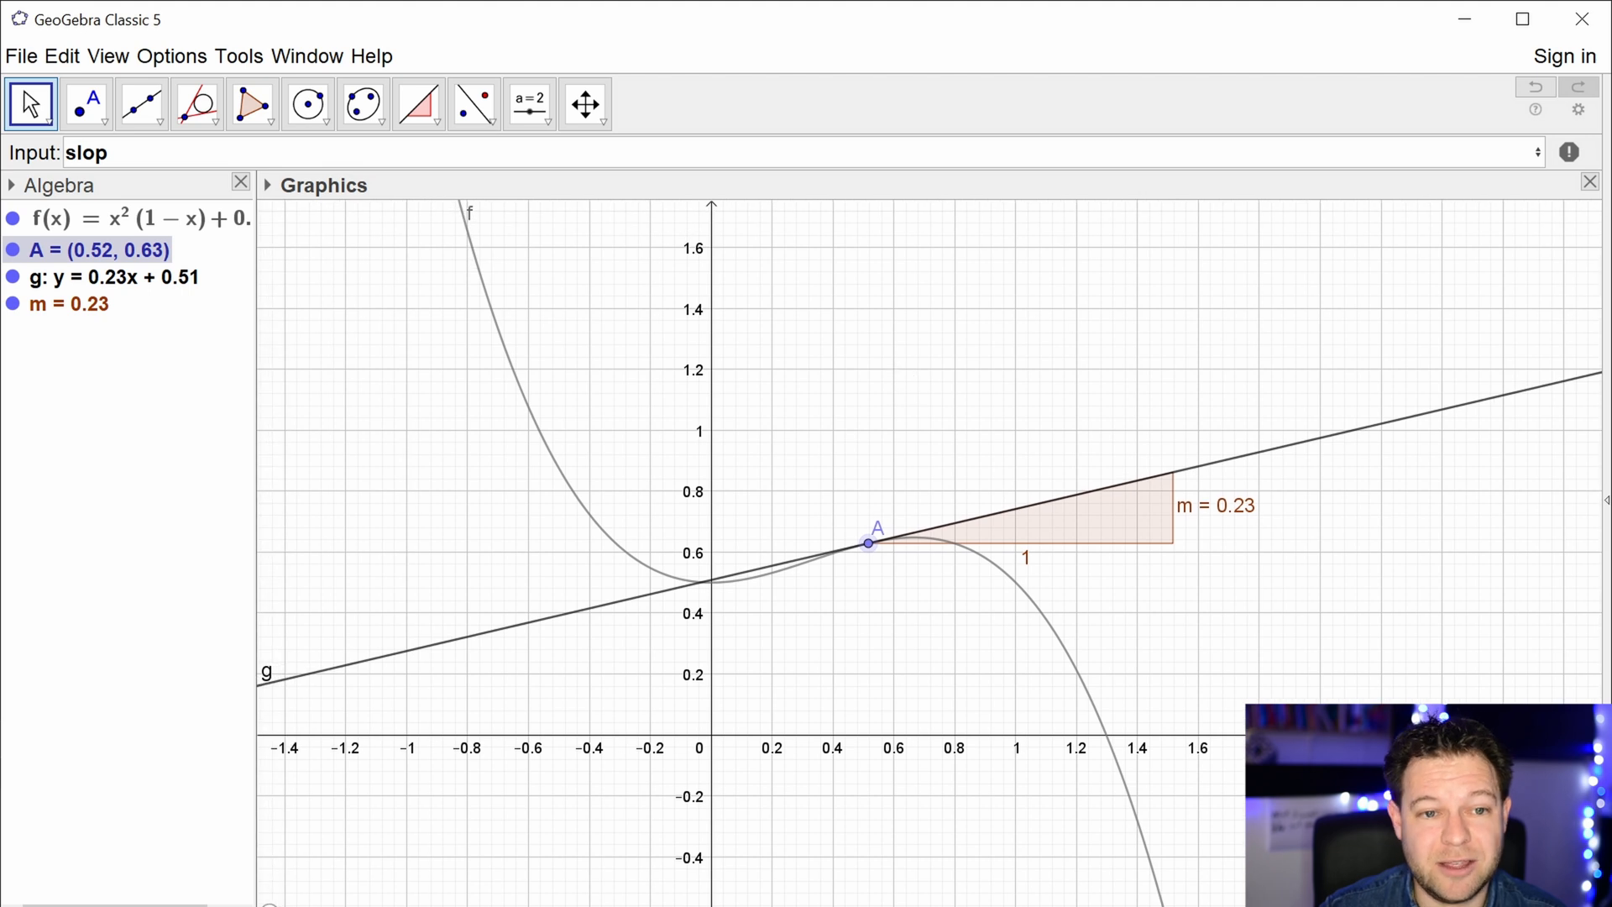
# - Turn the animation of point A back on, hiding slope triangle m meanwhile and showing it again
pyautogui.click(21, 309)
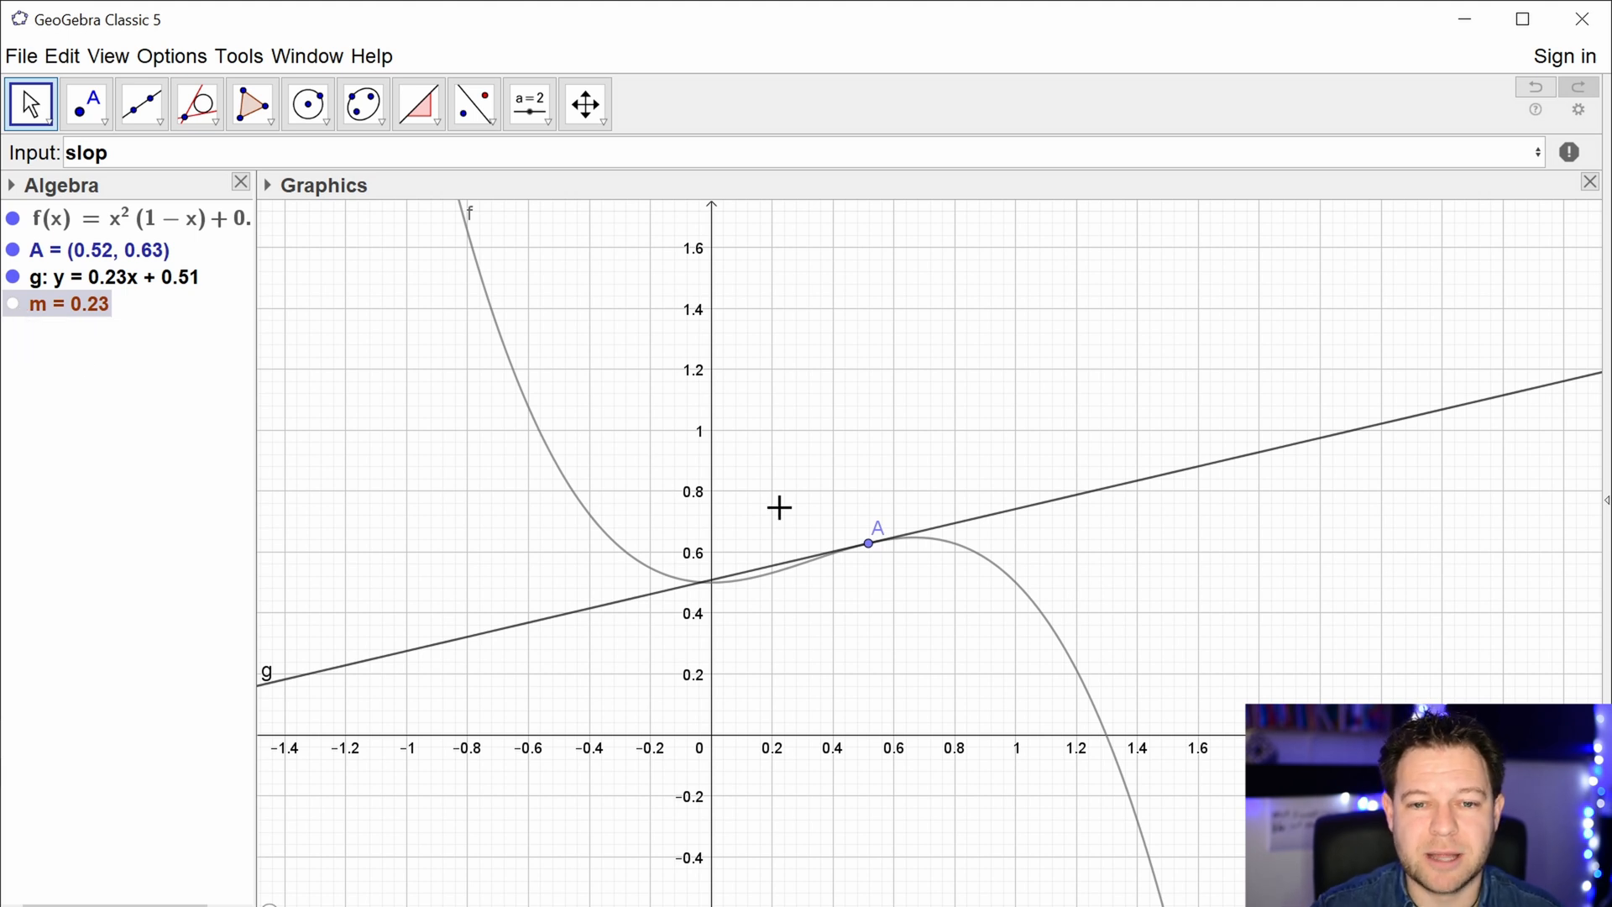
pyautogui.rightClick(130, 250)
pyautogui.click(214, 428)
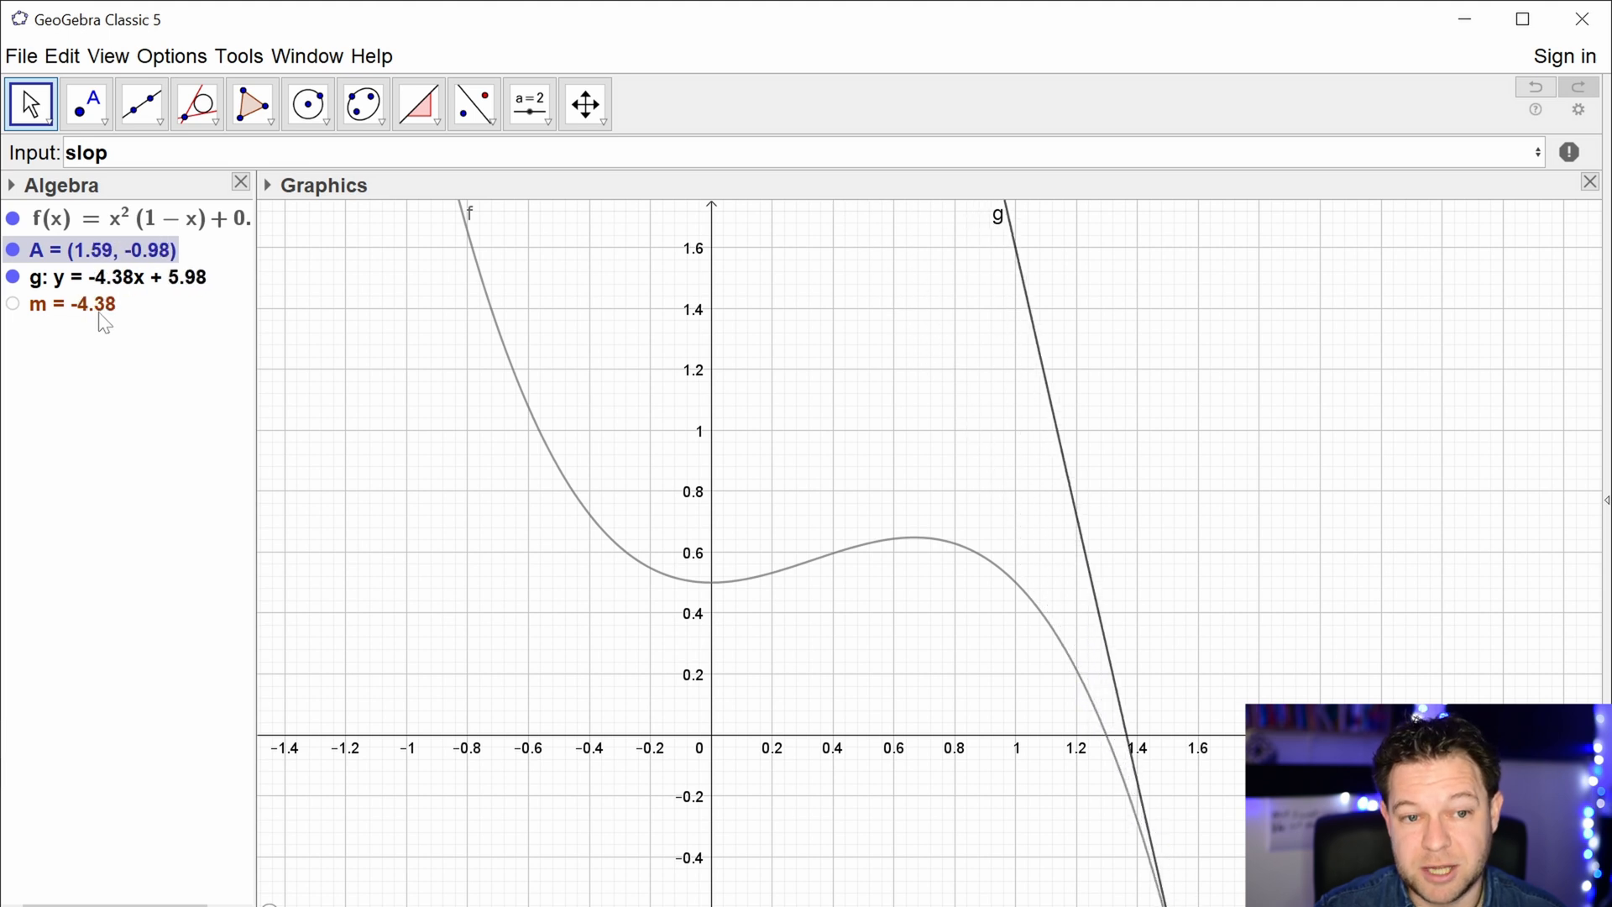
pyautogui.click(14, 305)
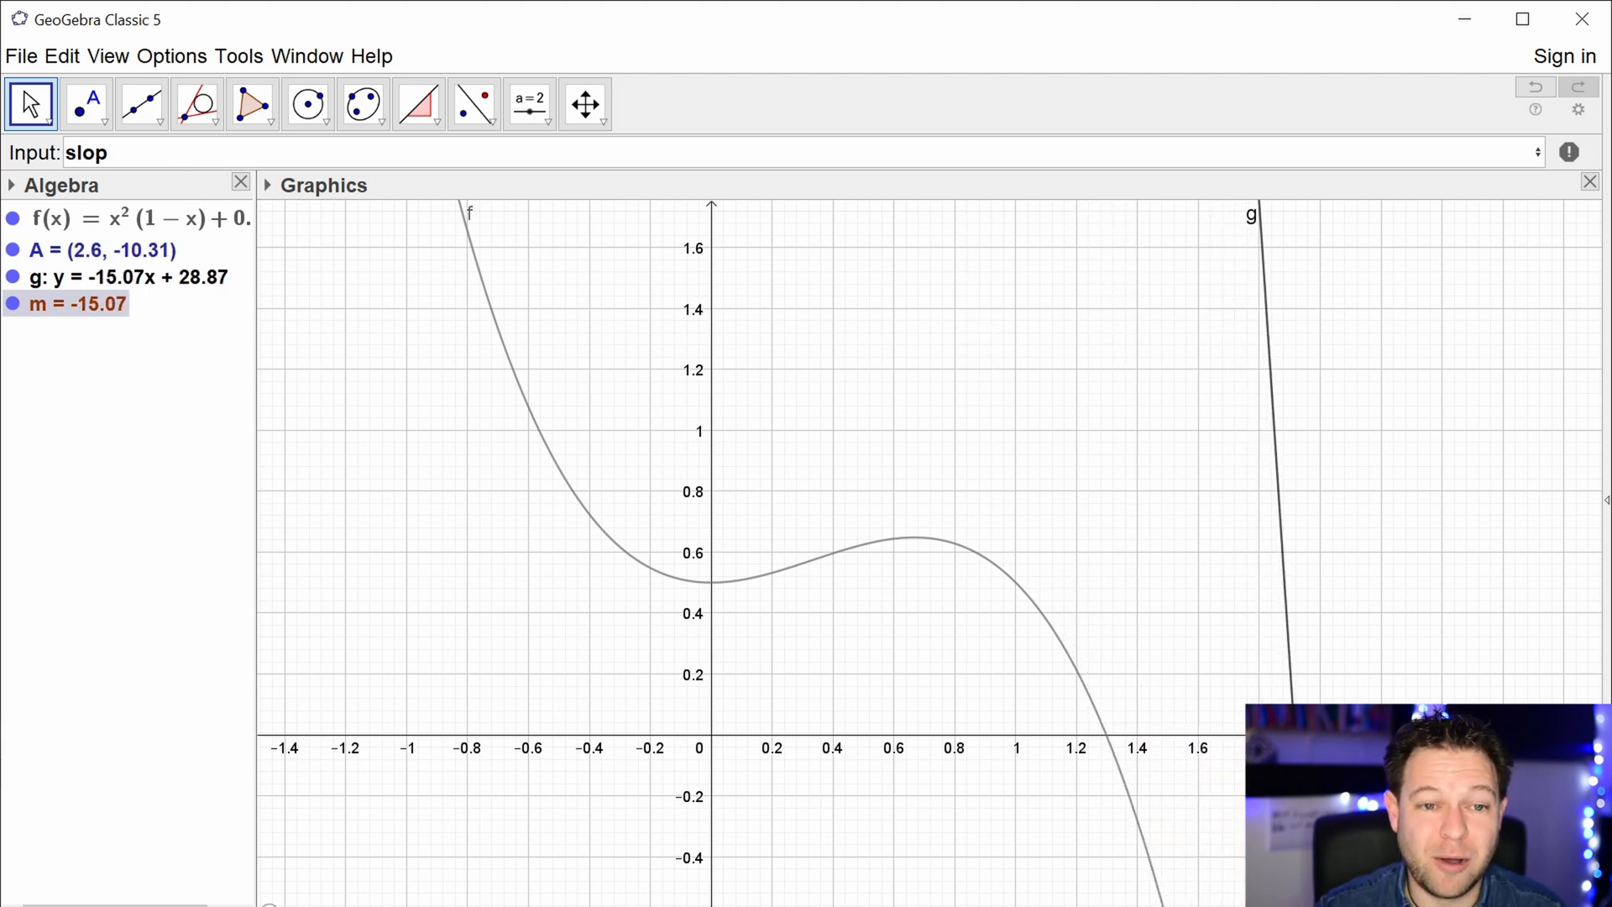
# - Clear the leftover input and create the point (x(A),m)
pyautogui.press('BackSpace')
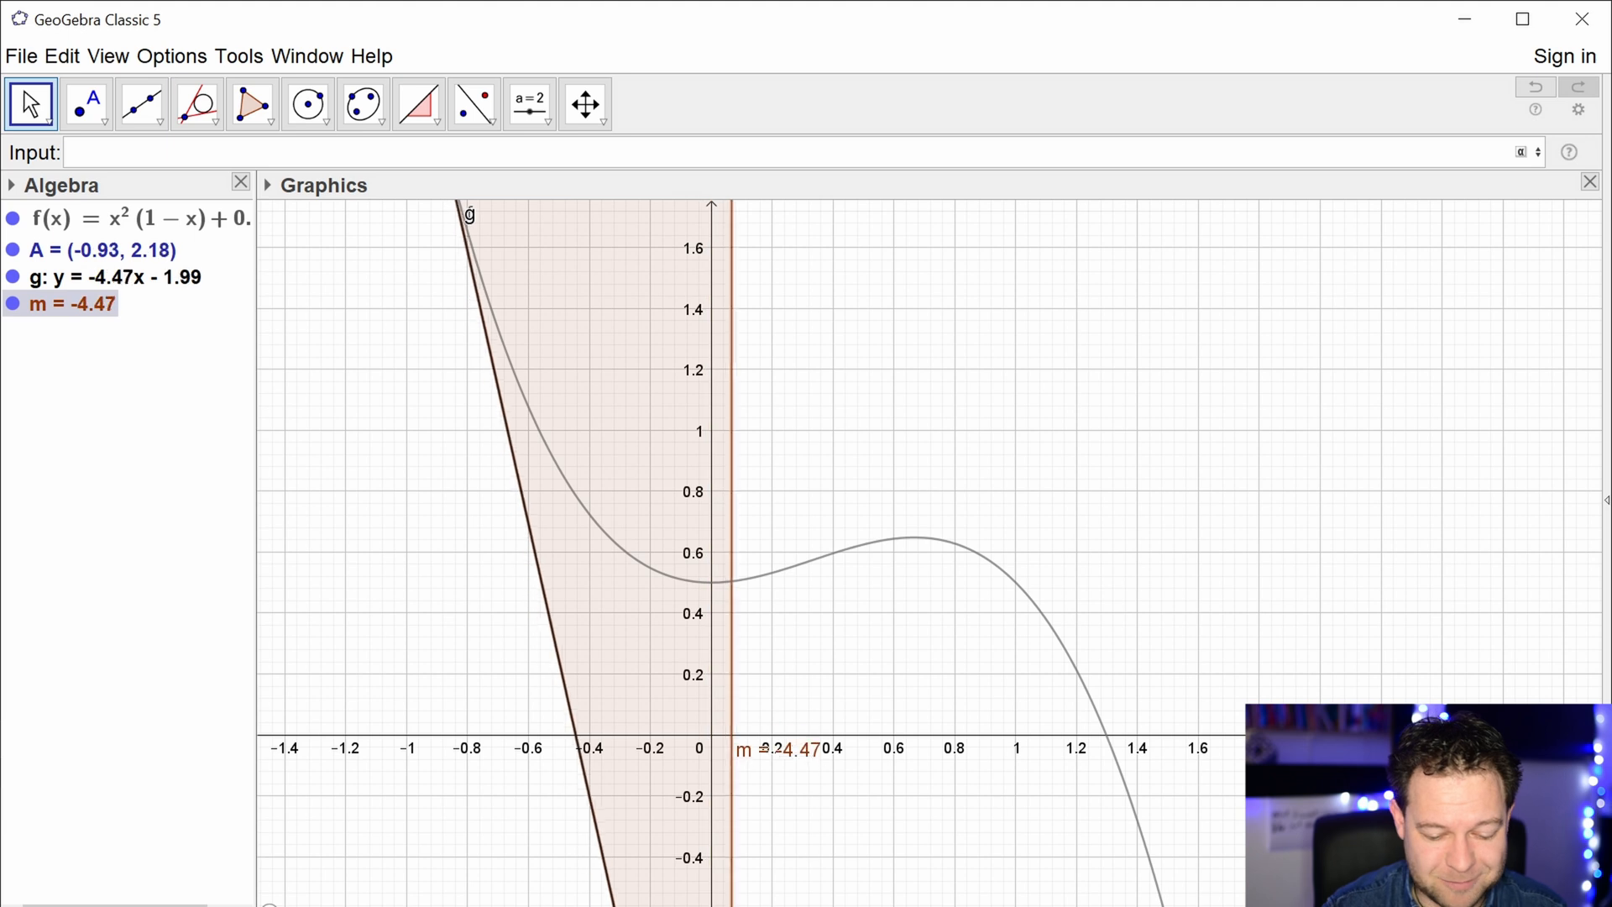
pyautogui.write('(')
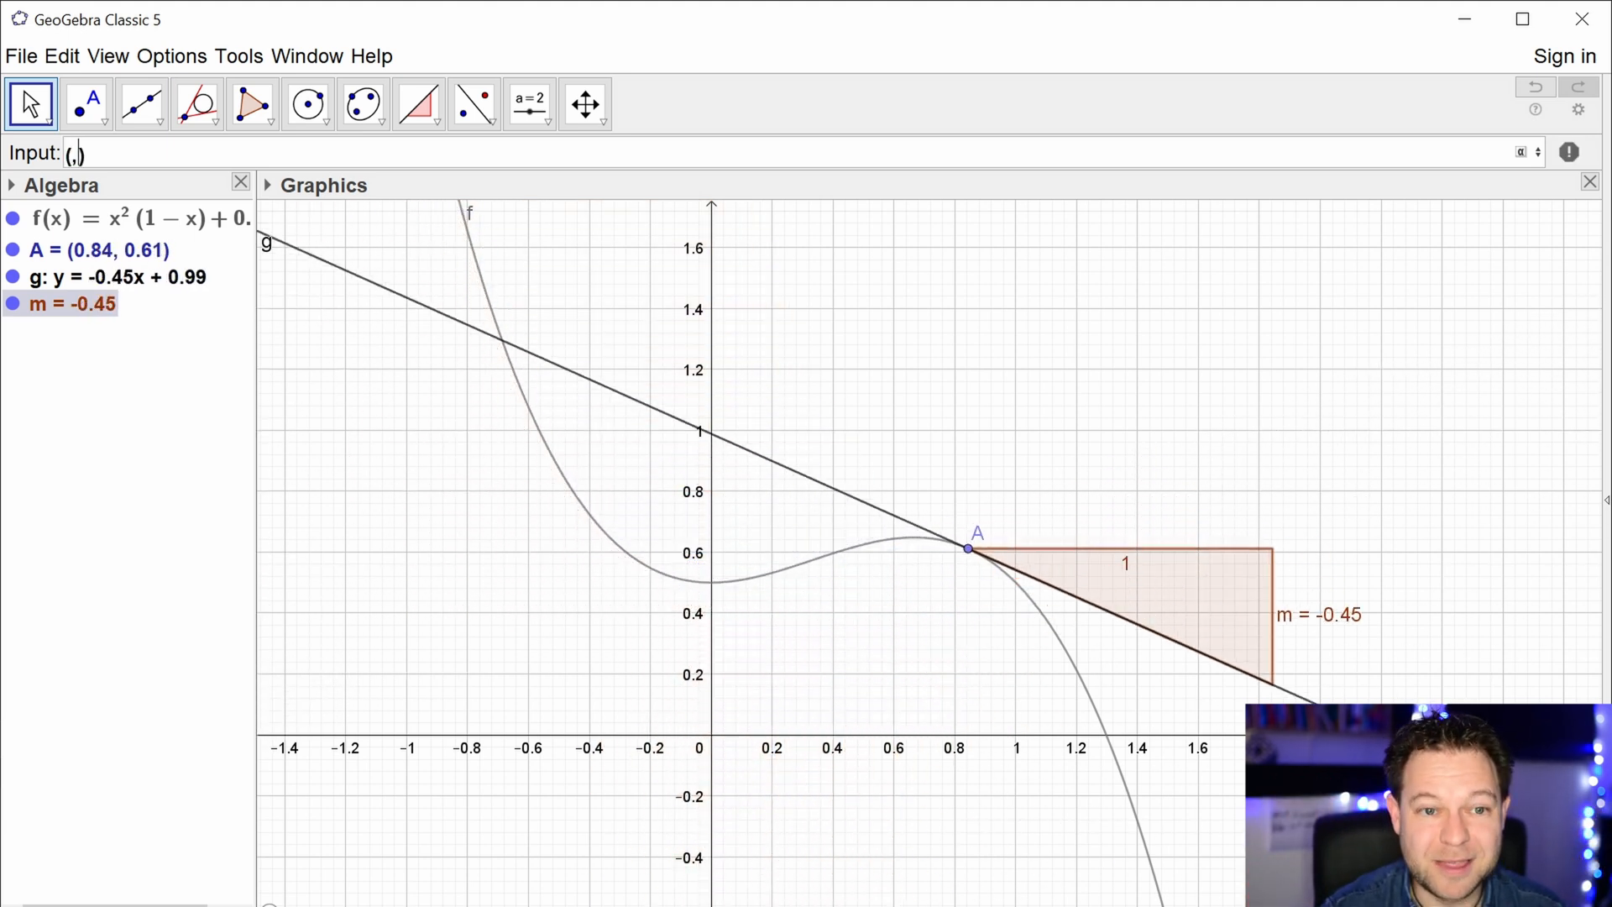
pyautogui.write('x')
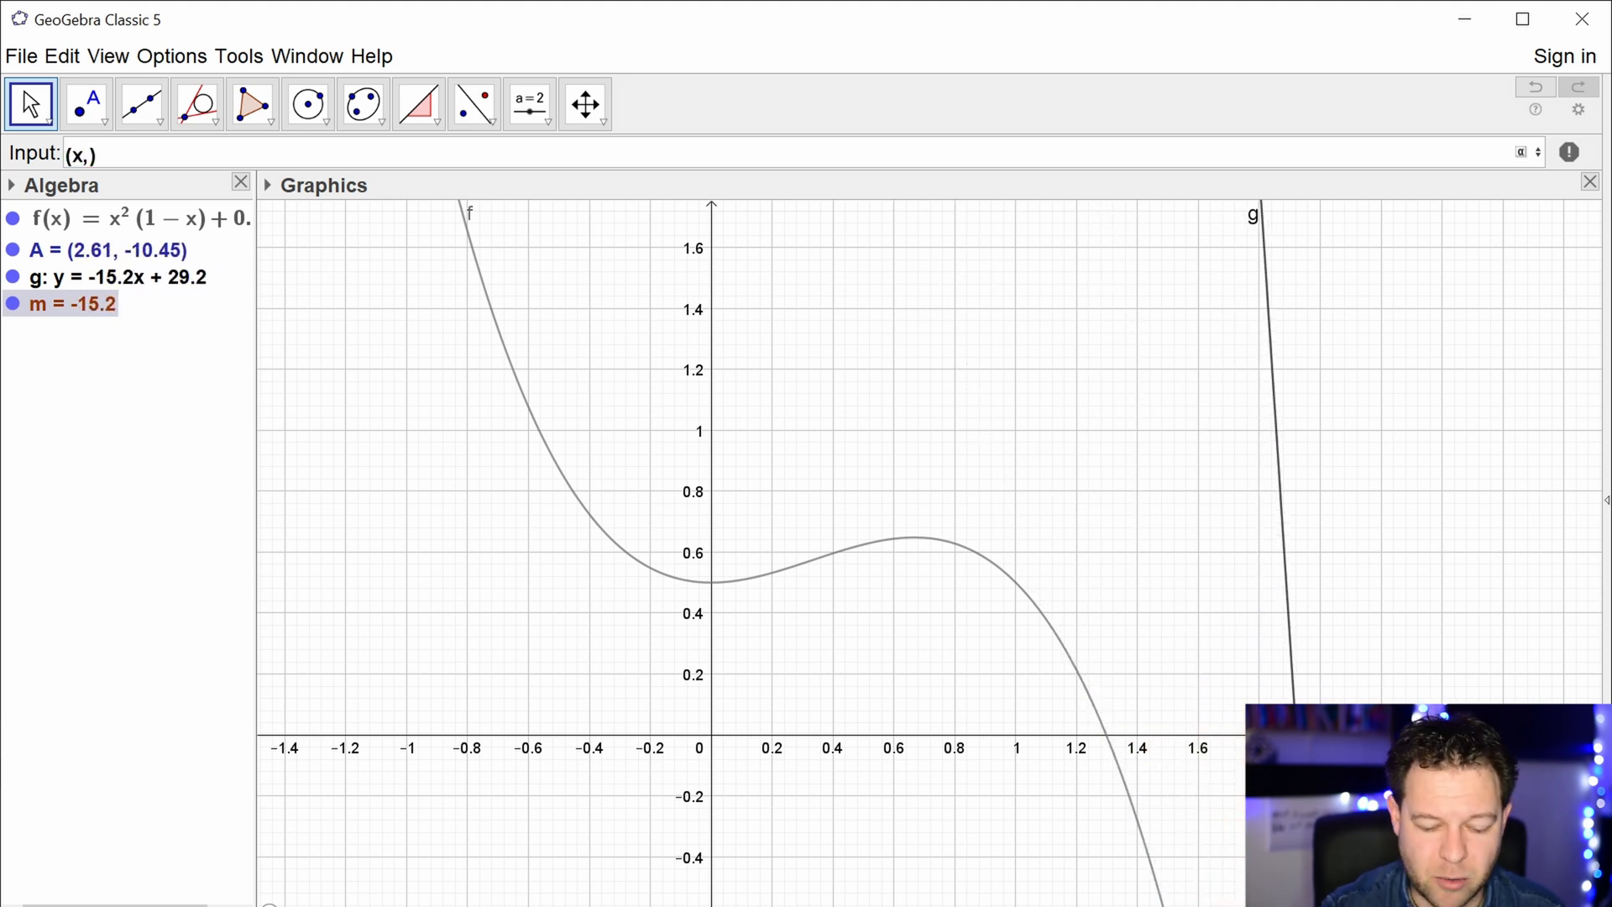
pyautogui.write('(A)')
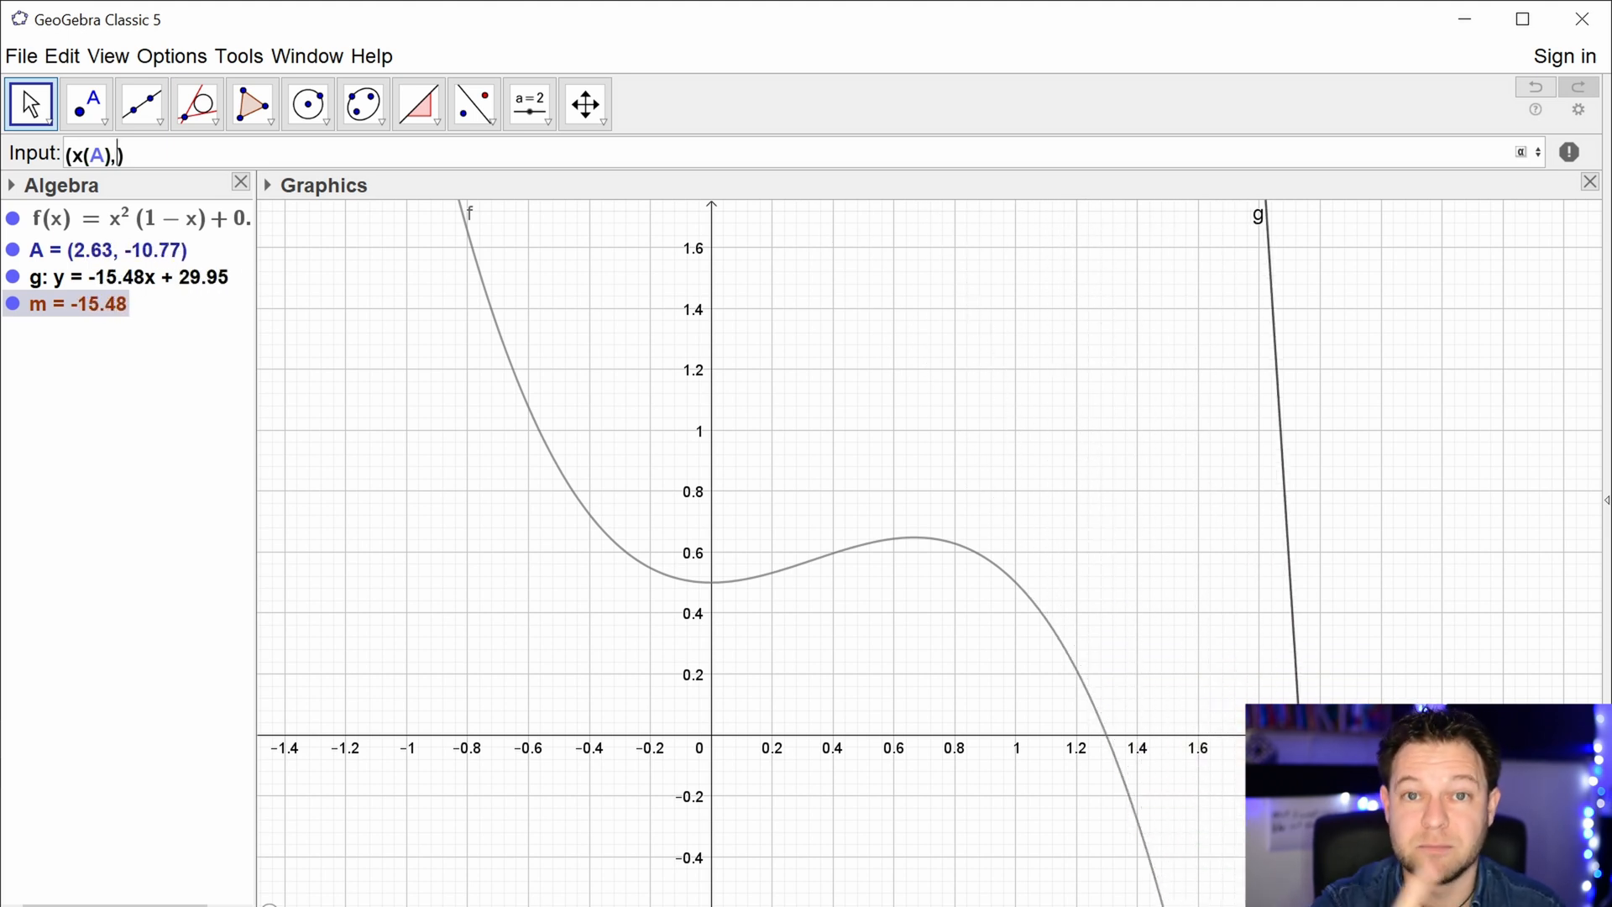
pyautogui.write('m')
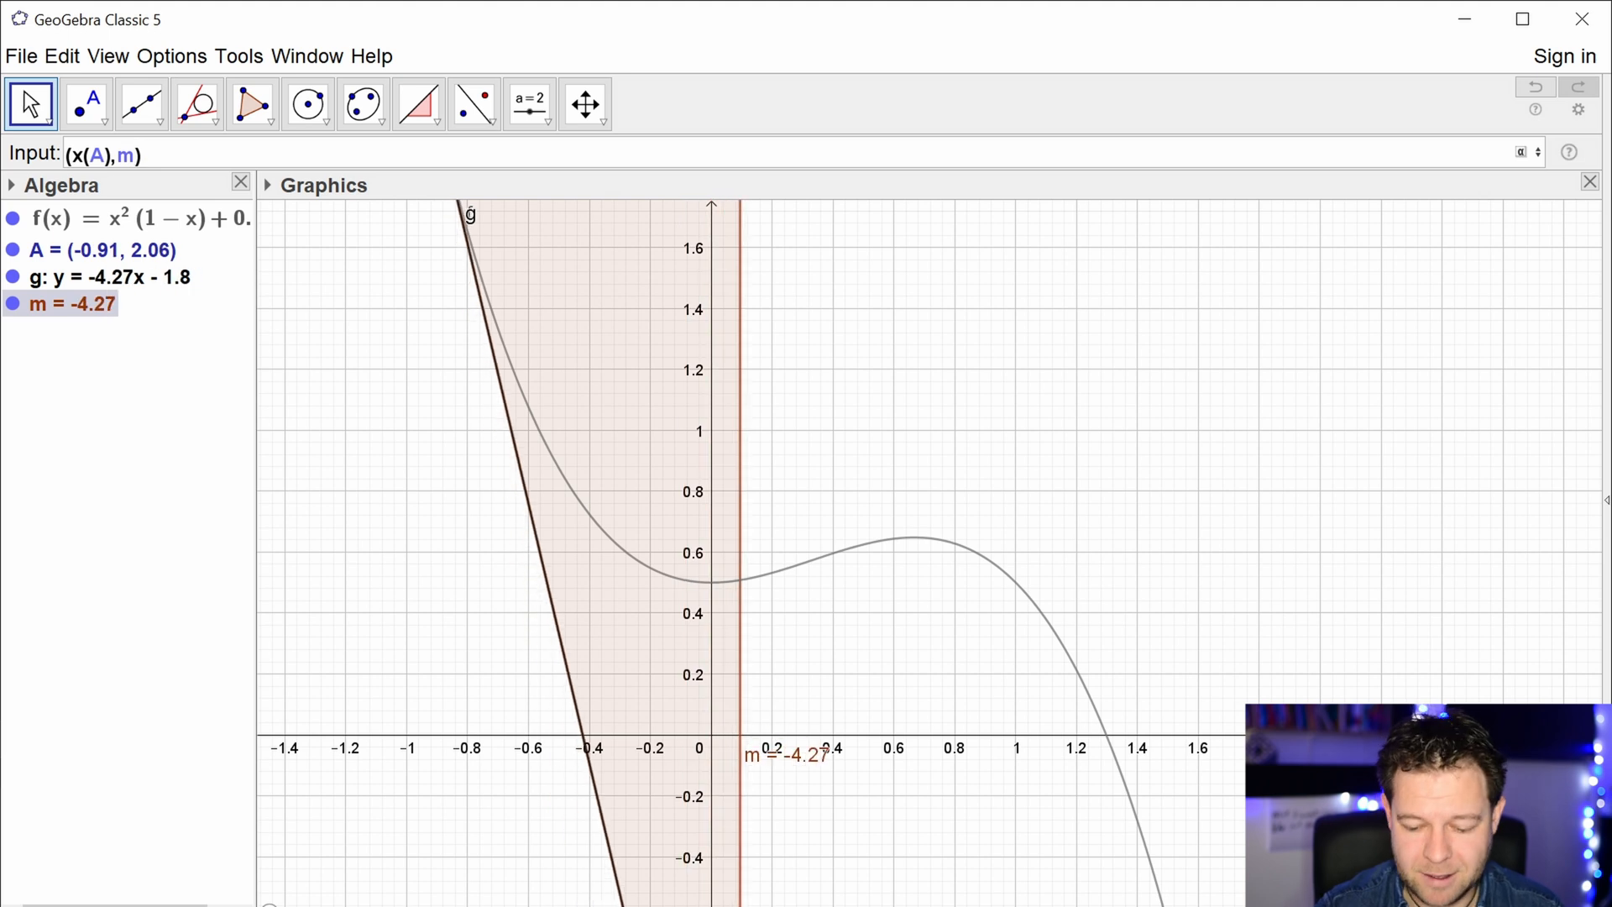
pyautogui.press('Return')
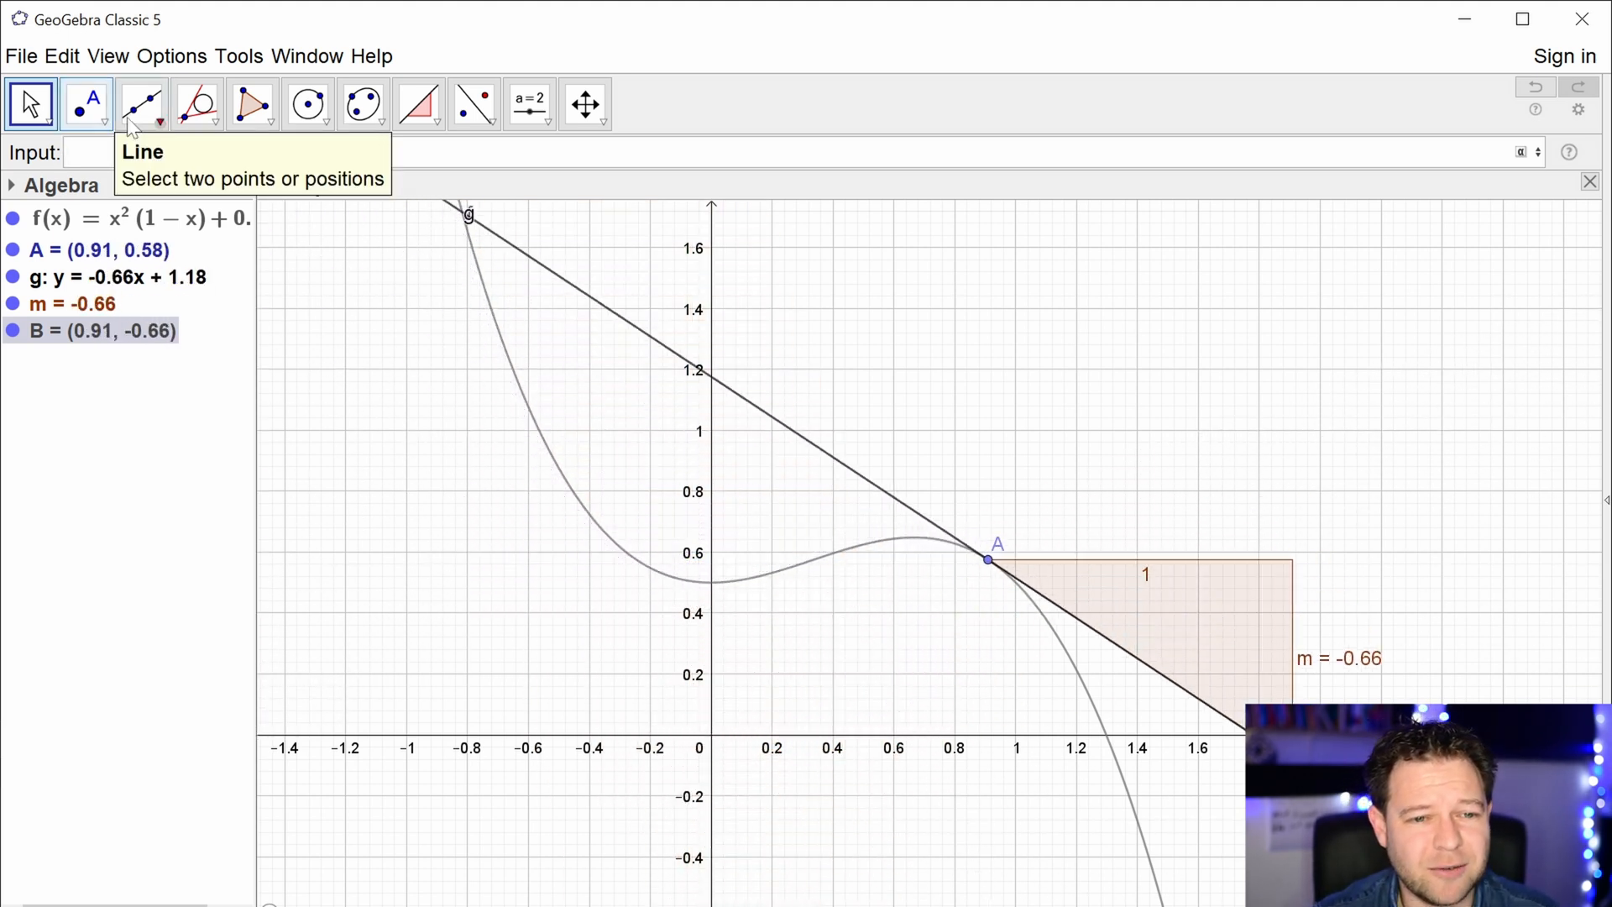
# - Turn on the trace of point B so it marks its path as A moves
pyautogui.rightClick(94, 337)
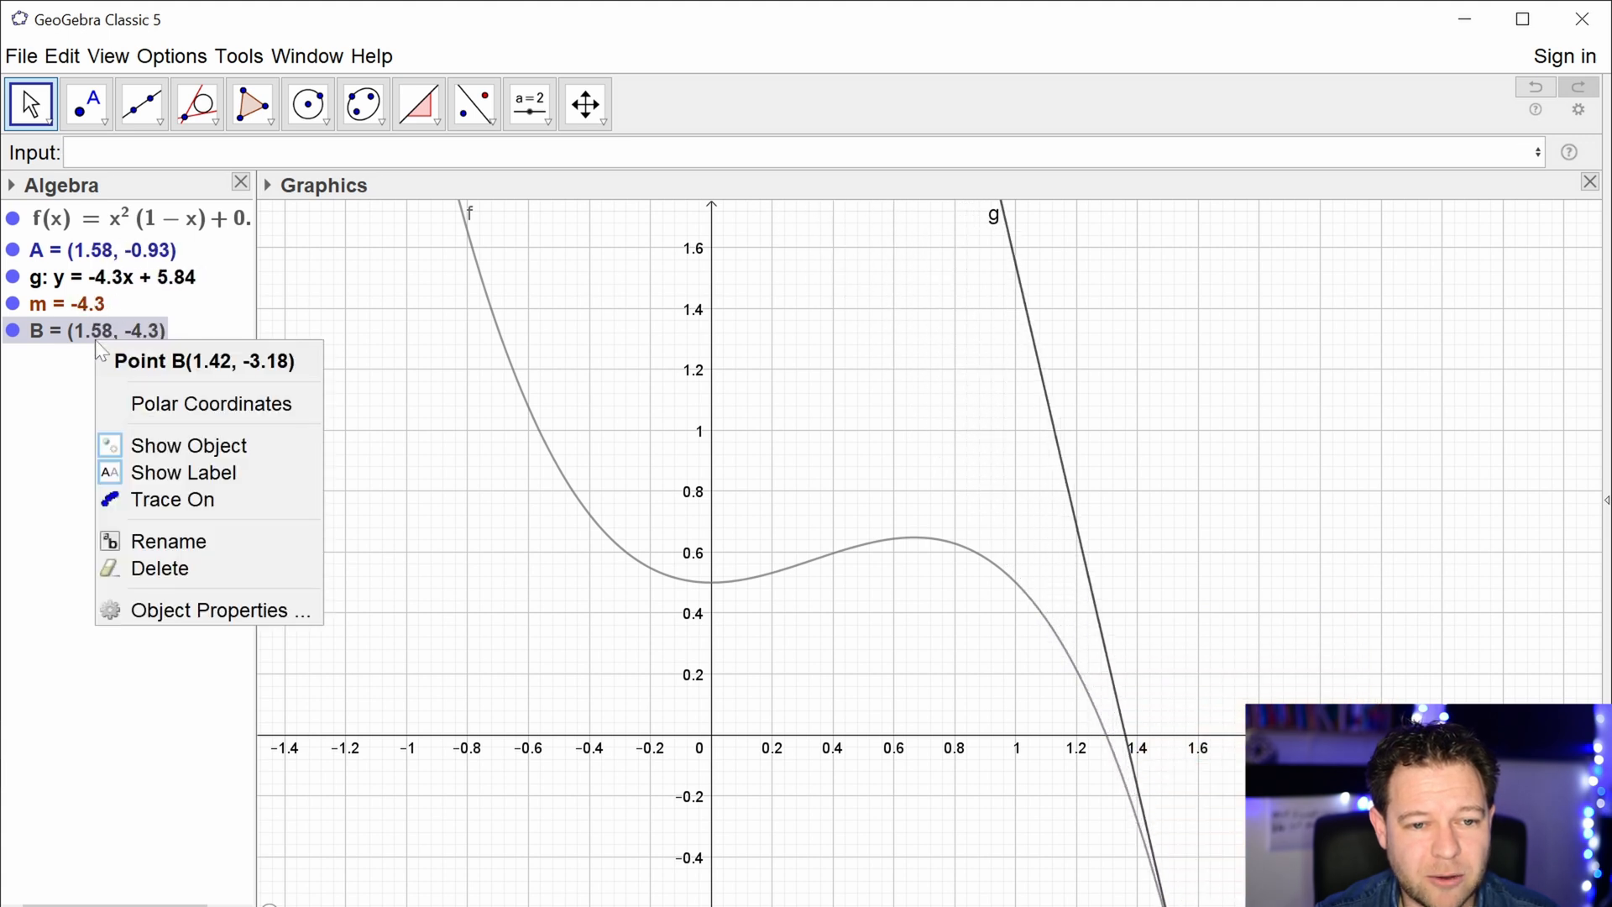
pyautogui.click(171, 500)
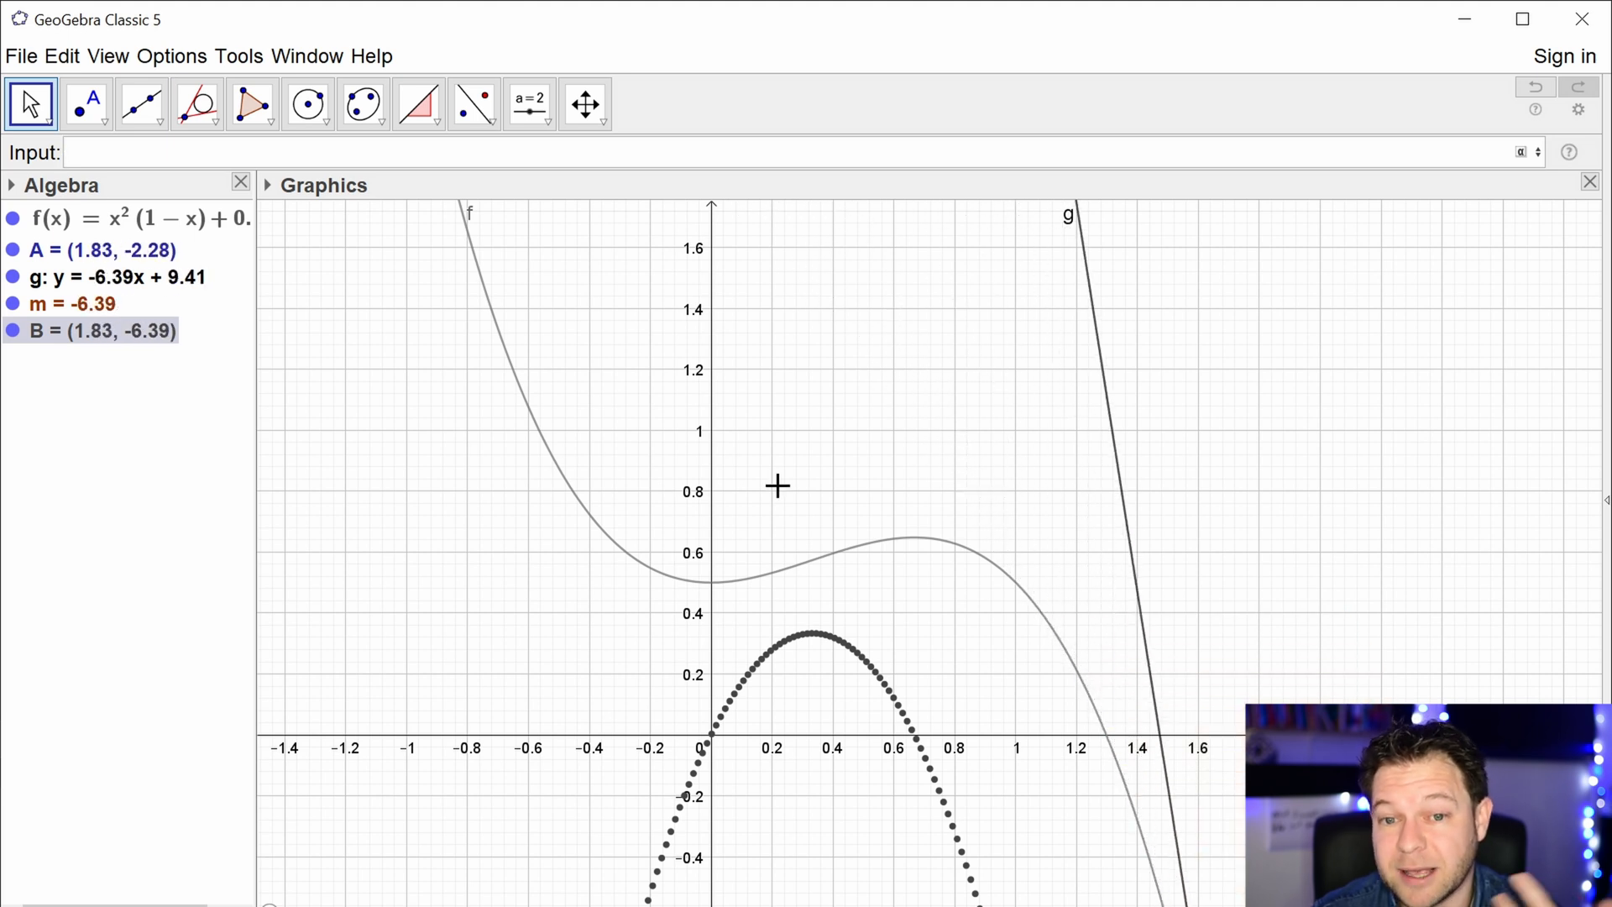
pyautogui.scroll(-2, 776, 485)
pyautogui.scroll(2, 842, 489)
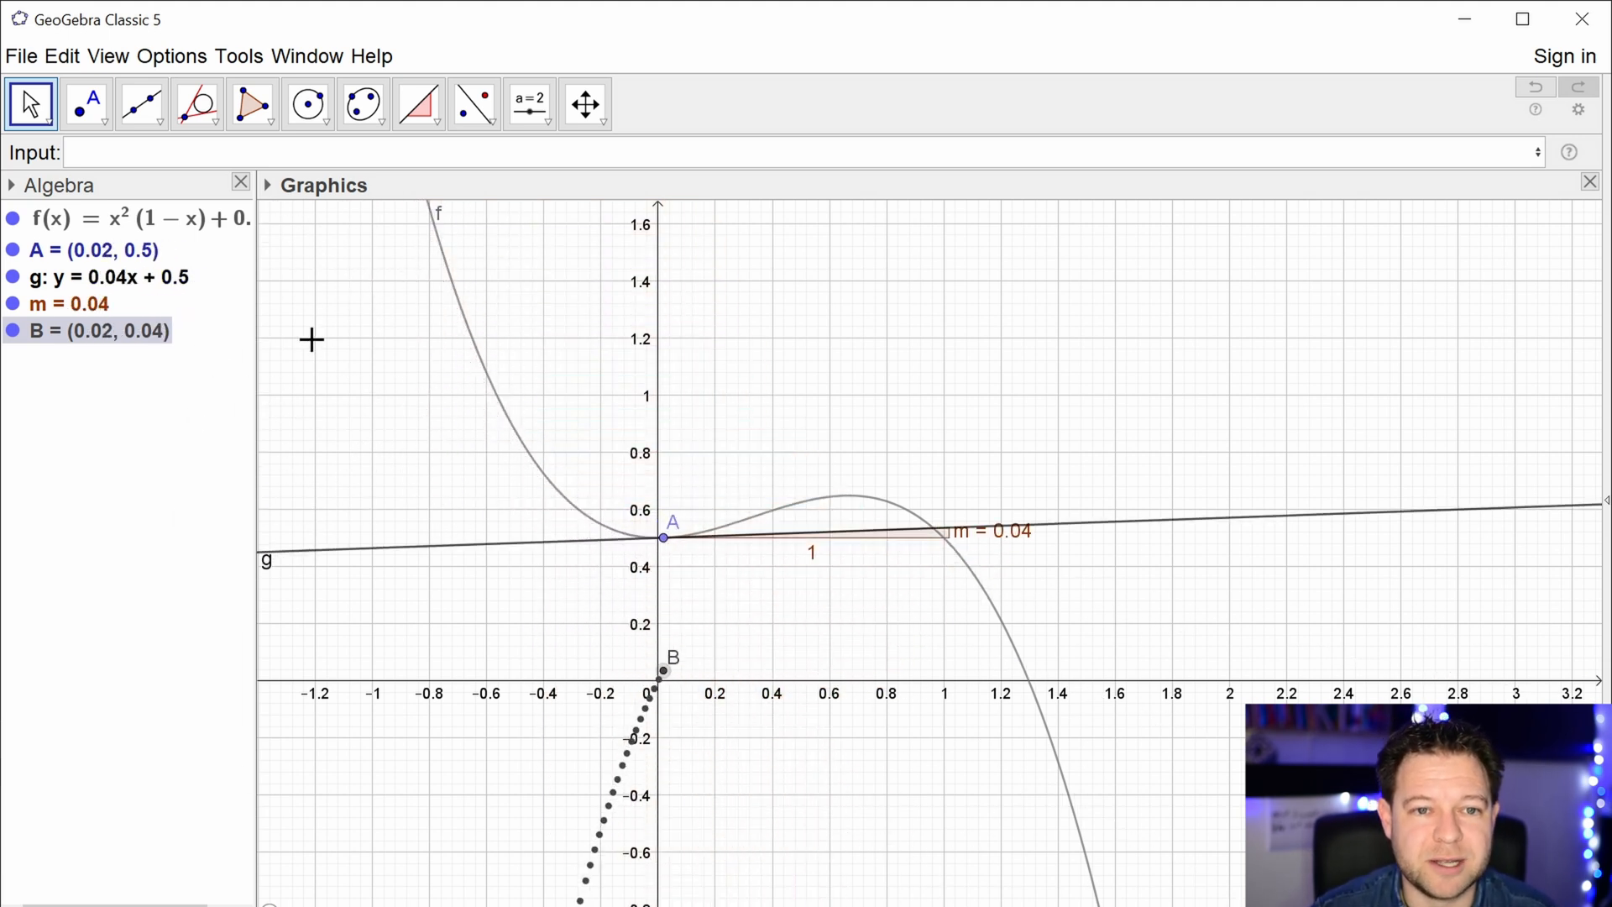
# - Construct the locus of point B as A moves along the curve and clear the traced dots
pyautogui.click(220, 134)
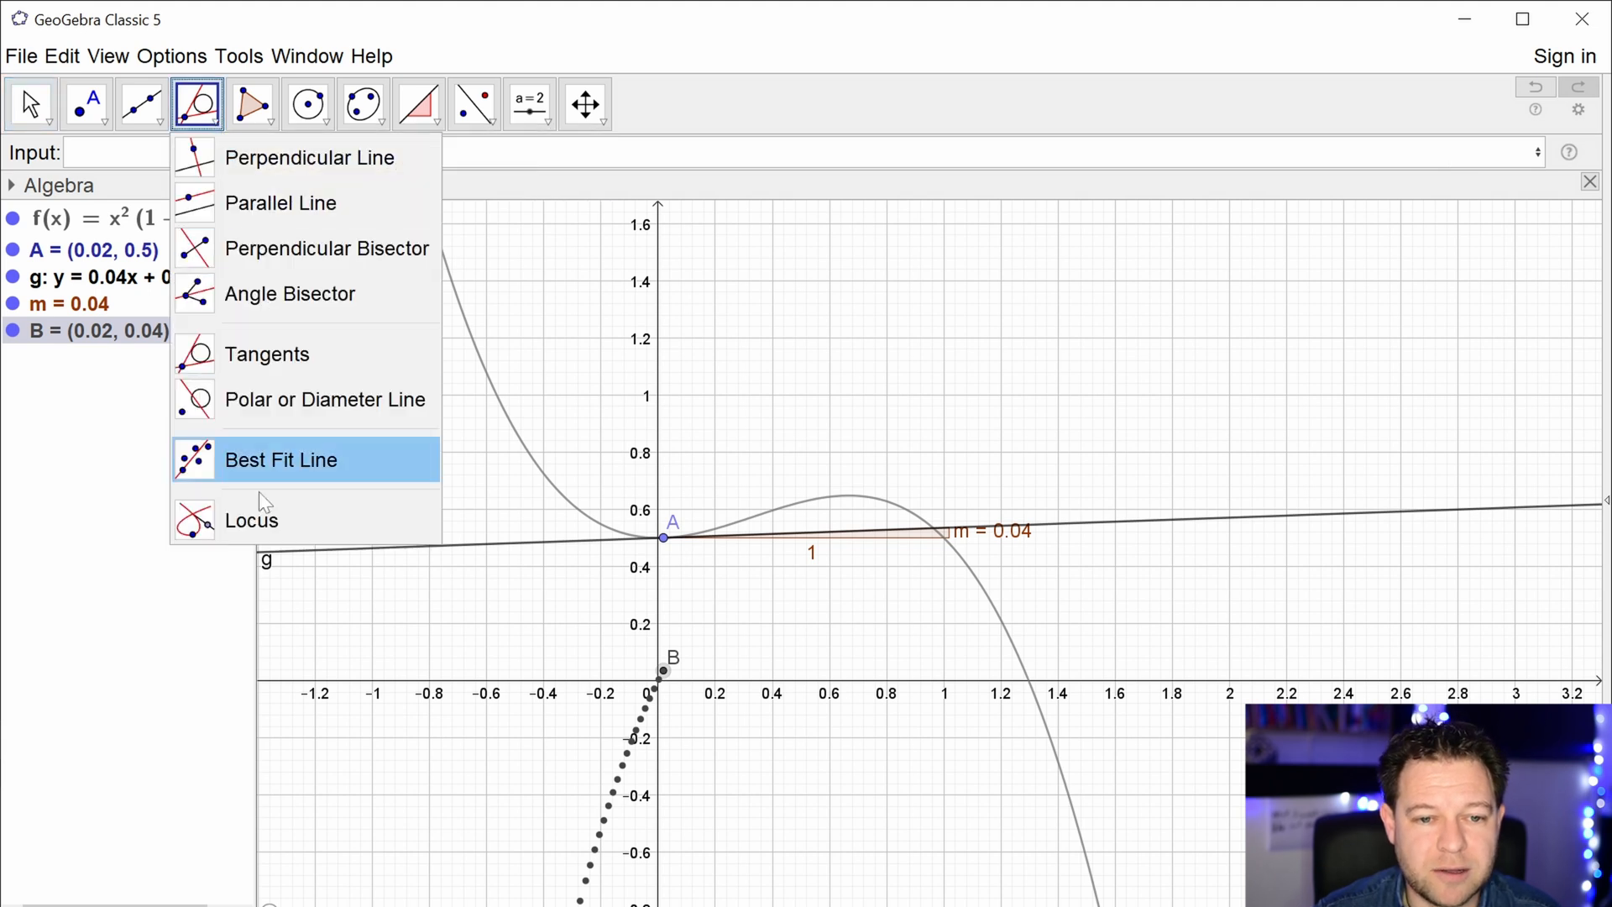
pyautogui.click(233, 525)
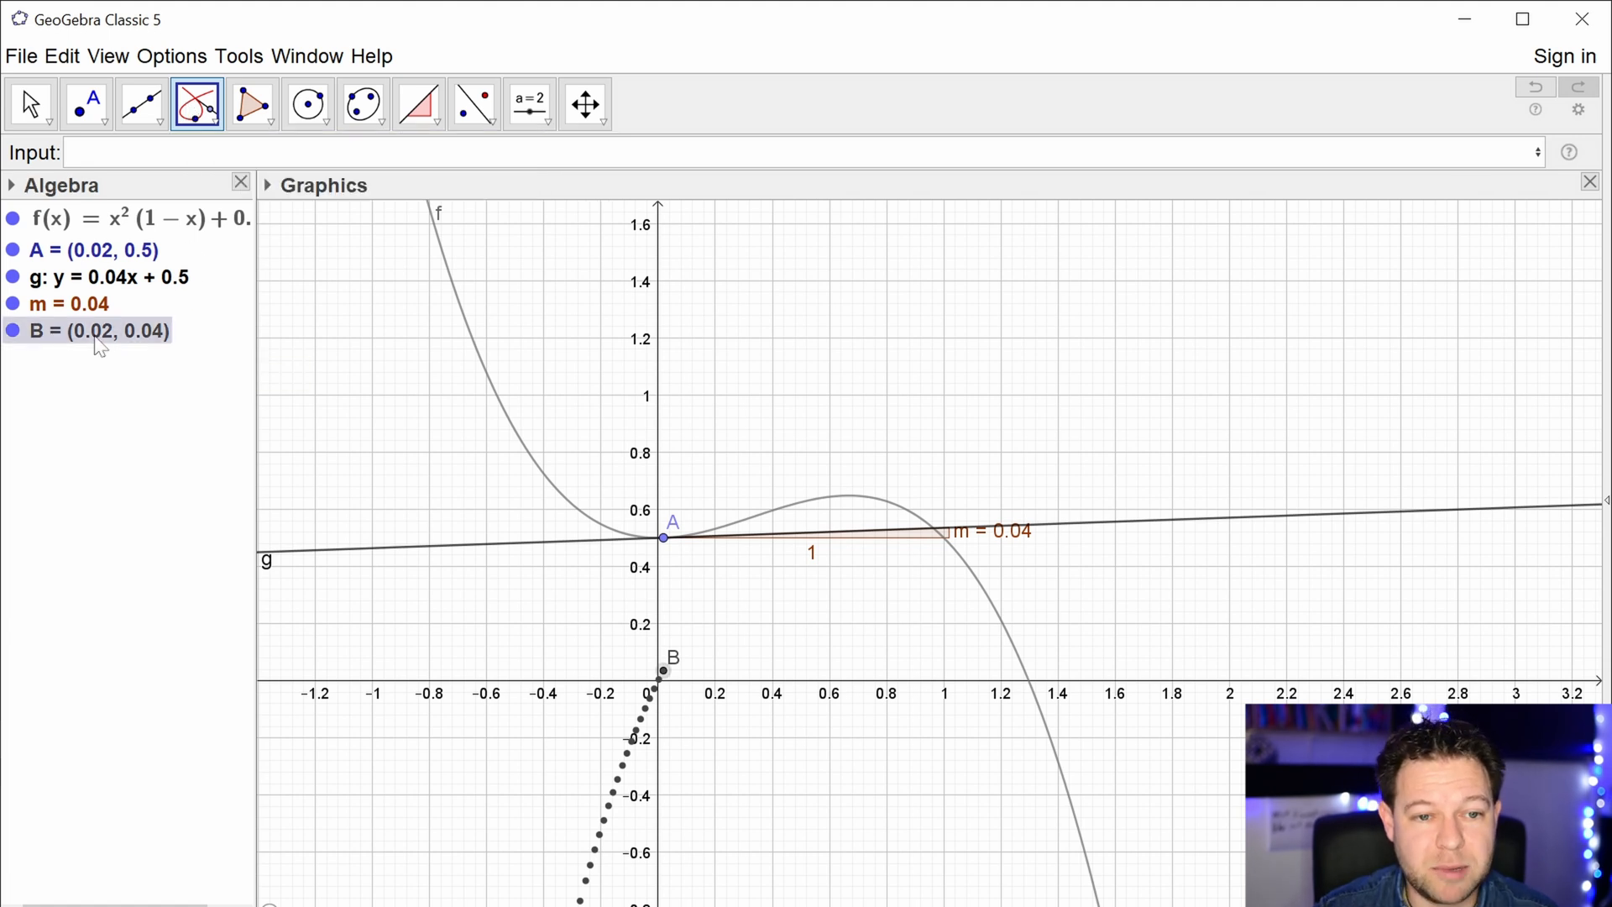
pyautogui.click(109, 256)
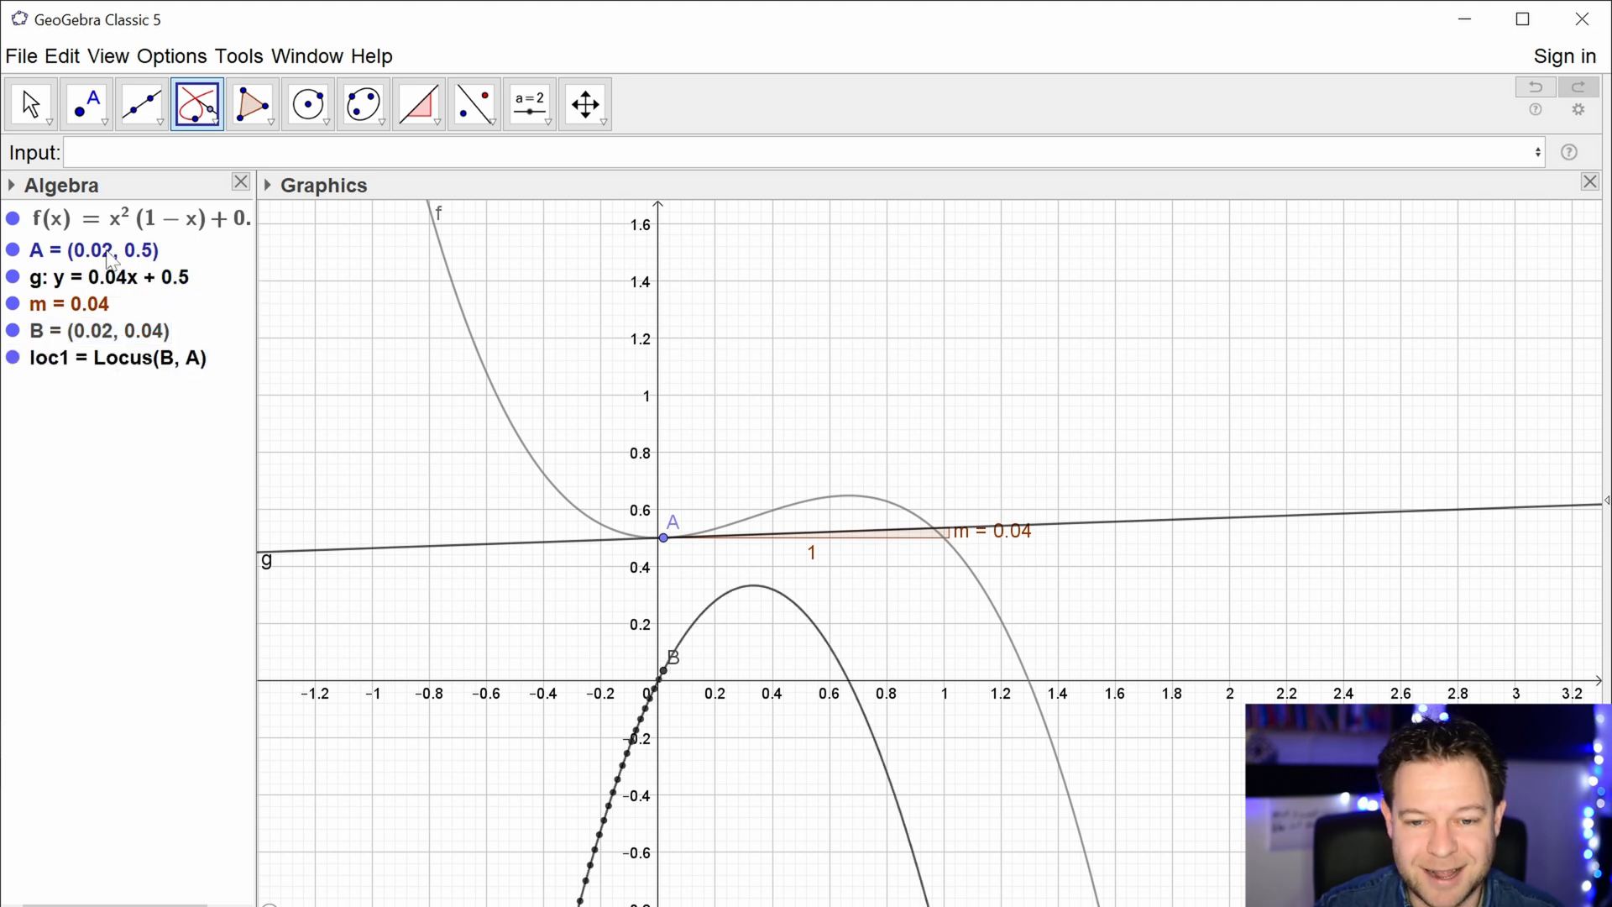
pyautogui.scroll(-1, 982, 379)
pyautogui.scroll(1, 942, 407)
pyautogui.scroll(-1, 890, 388)
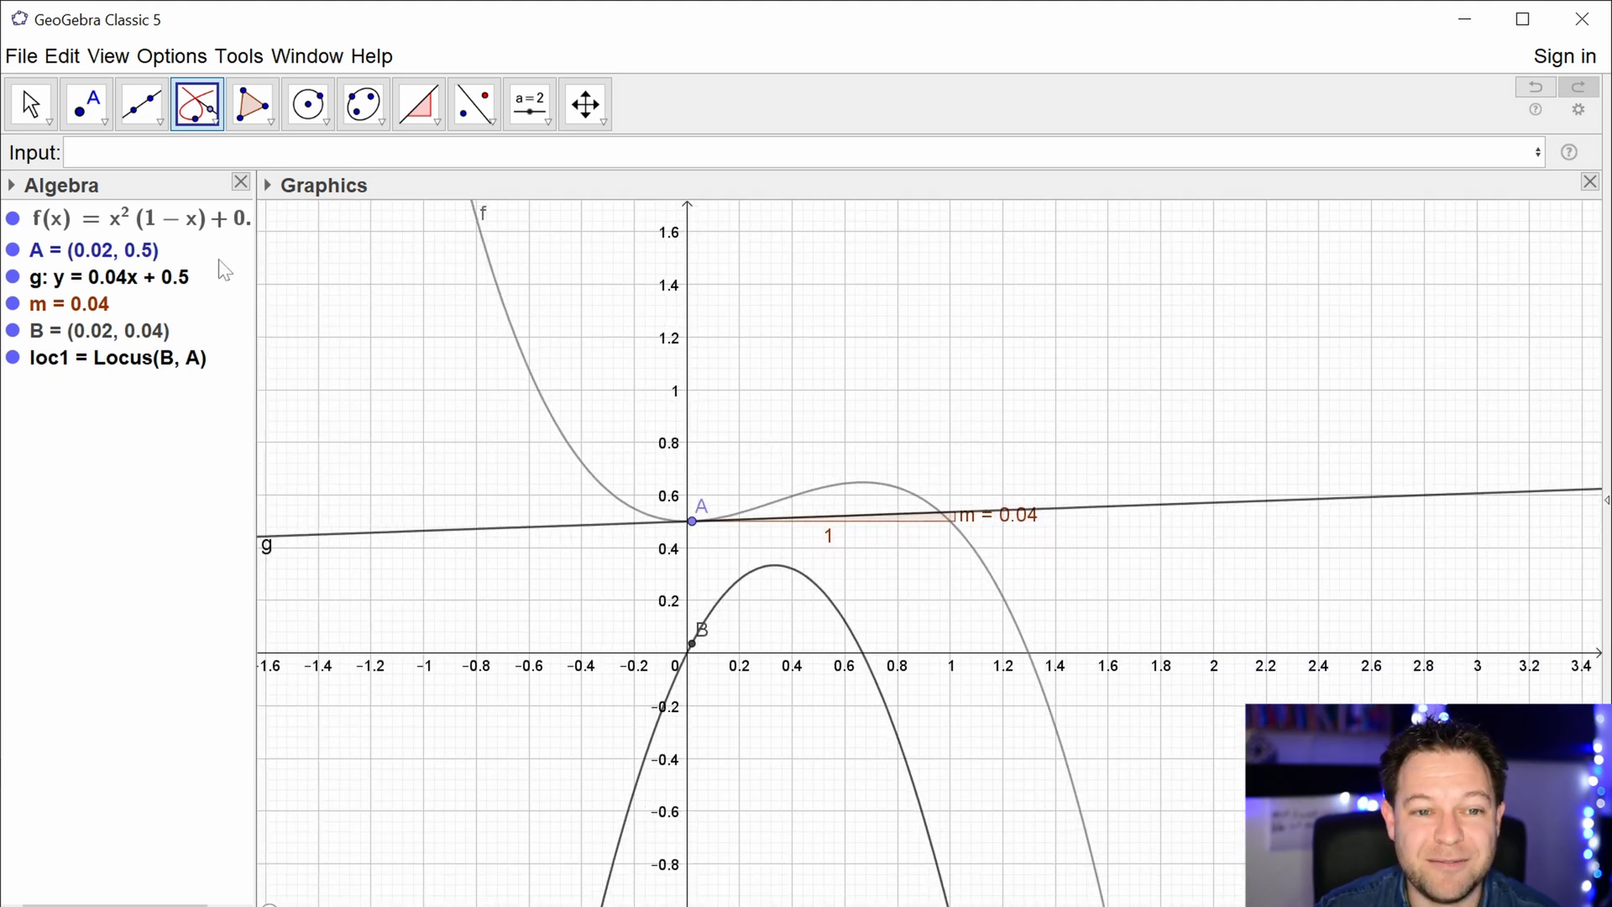
# - Redefine function f as x² (1 - 2x) + 0.5 and animate point A along the new curve
pyautogui.doubleClick(199, 227)
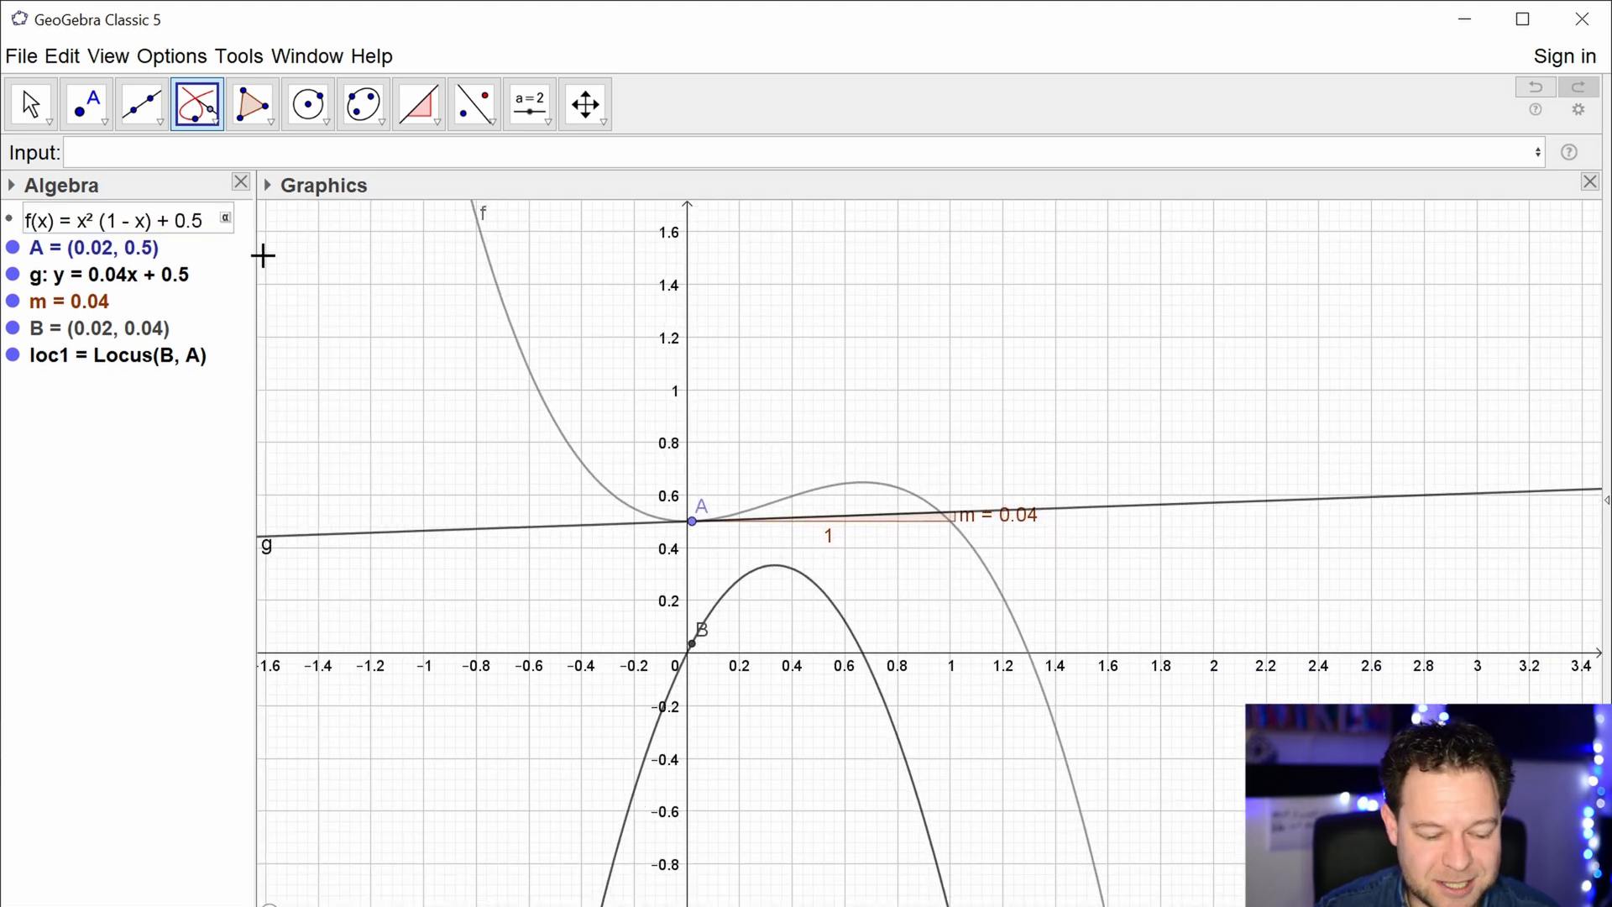
pyautogui.press('Return')
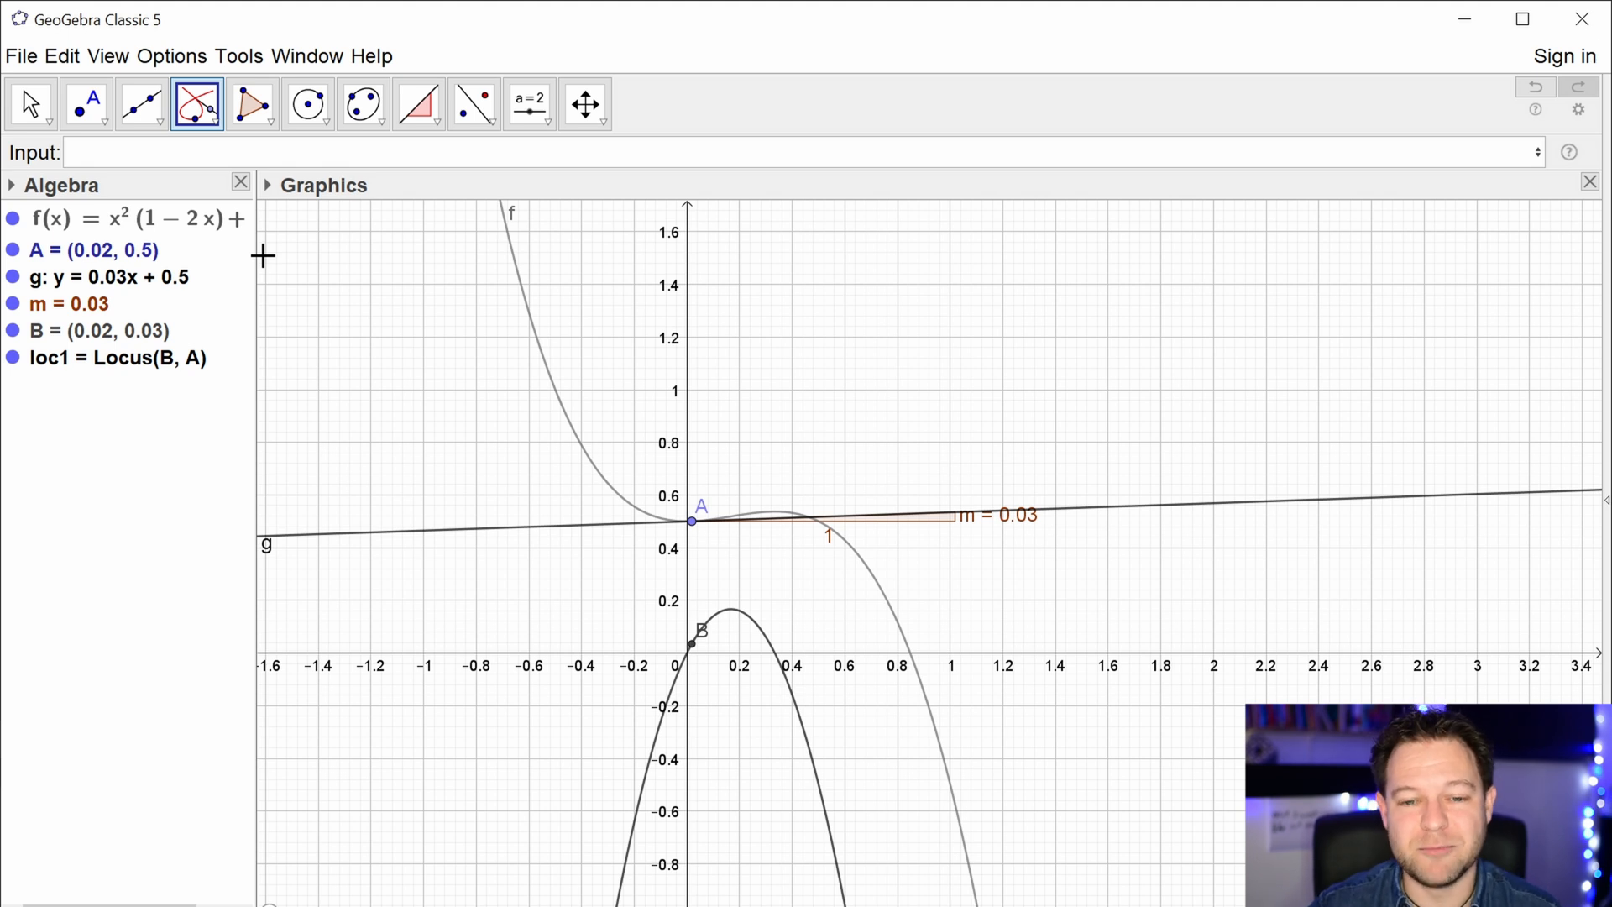
pyautogui.rightClick(102, 260)
pyautogui.click(193, 439)
pyautogui.scroll(2, 723, 415)
# - Set the coefficient of x inside the bracket of function f to 1
pyautogui.click(210, 220)
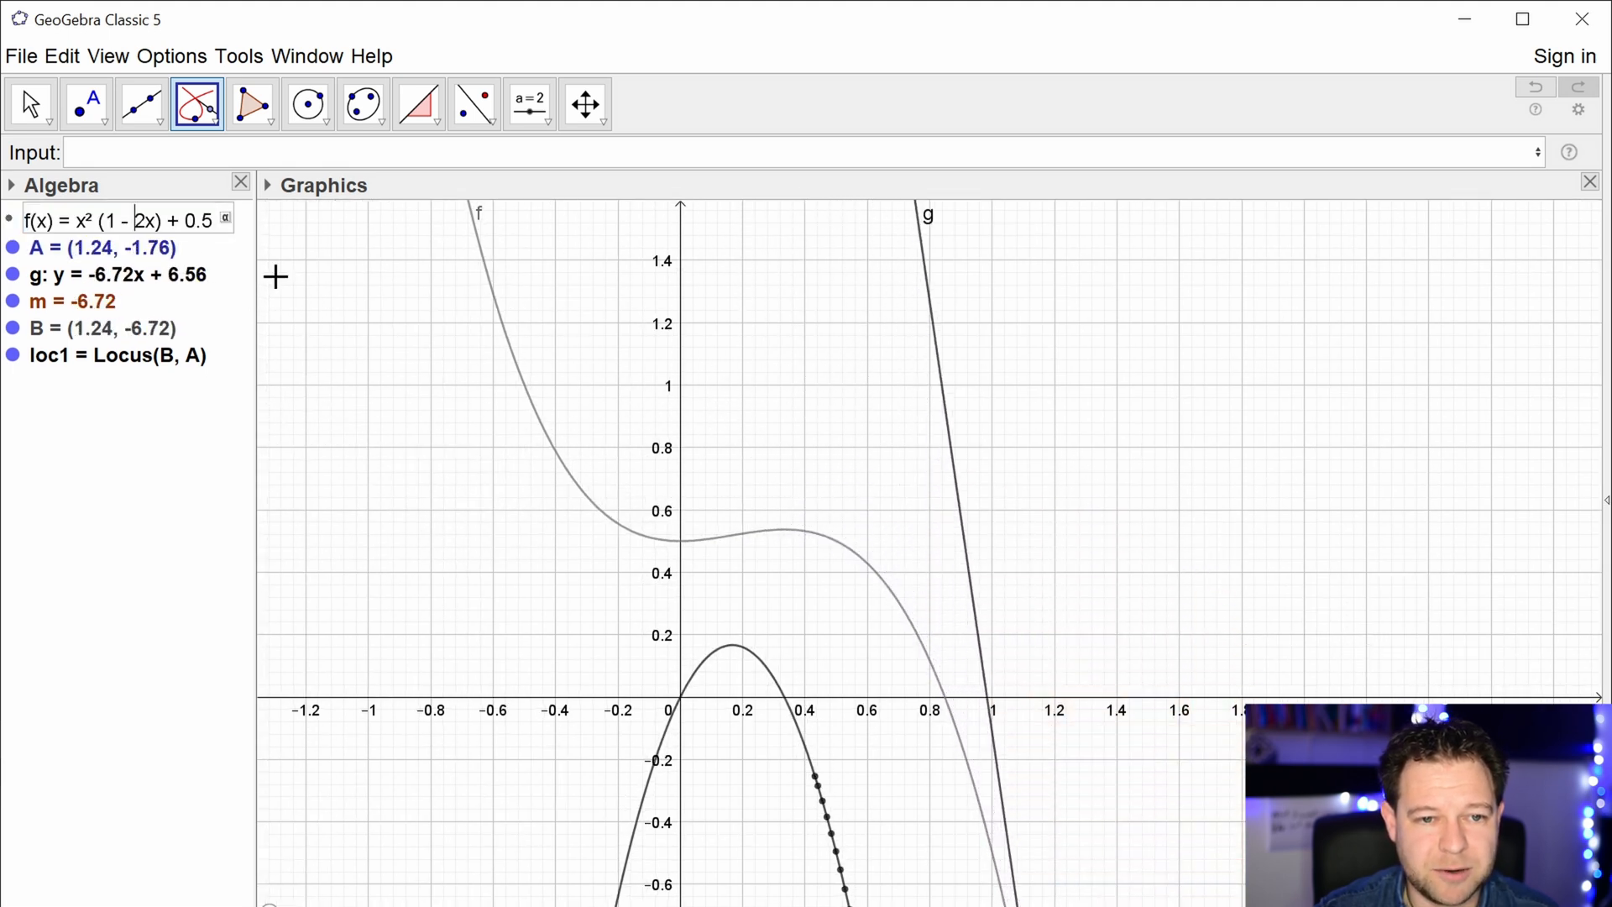
pyautogui.press('BackSpace')
pyautogui.write('1')
pyautogui.press('Return')
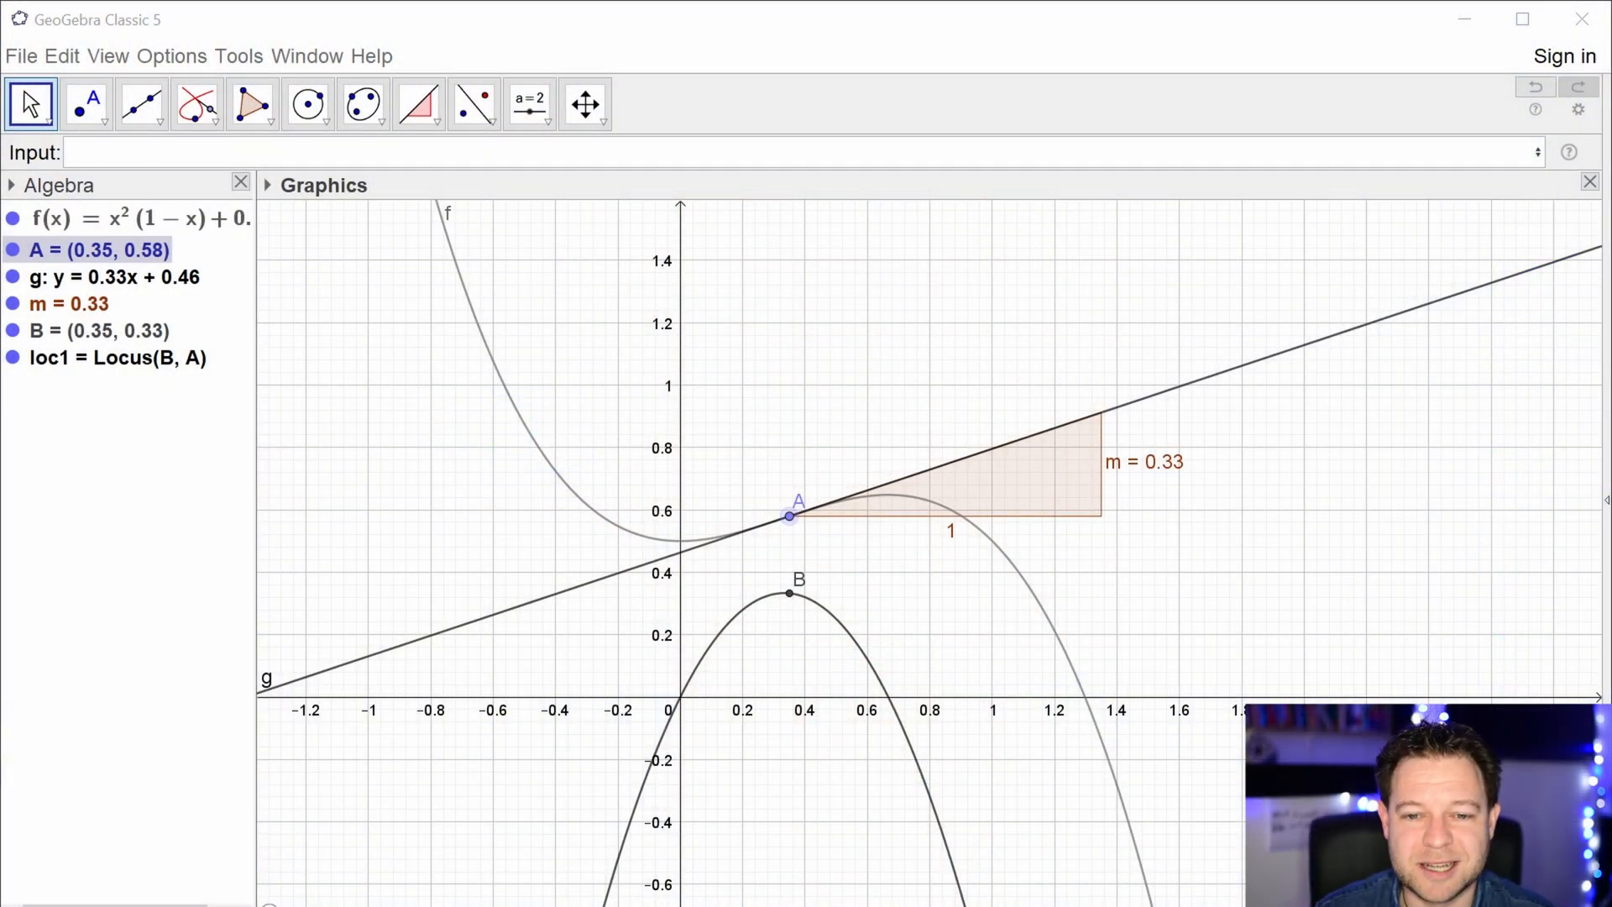
# - Create a check box captioned "Show tangent and slope" that controls tangent line g and slope m
pyautogui.click(546, 120)
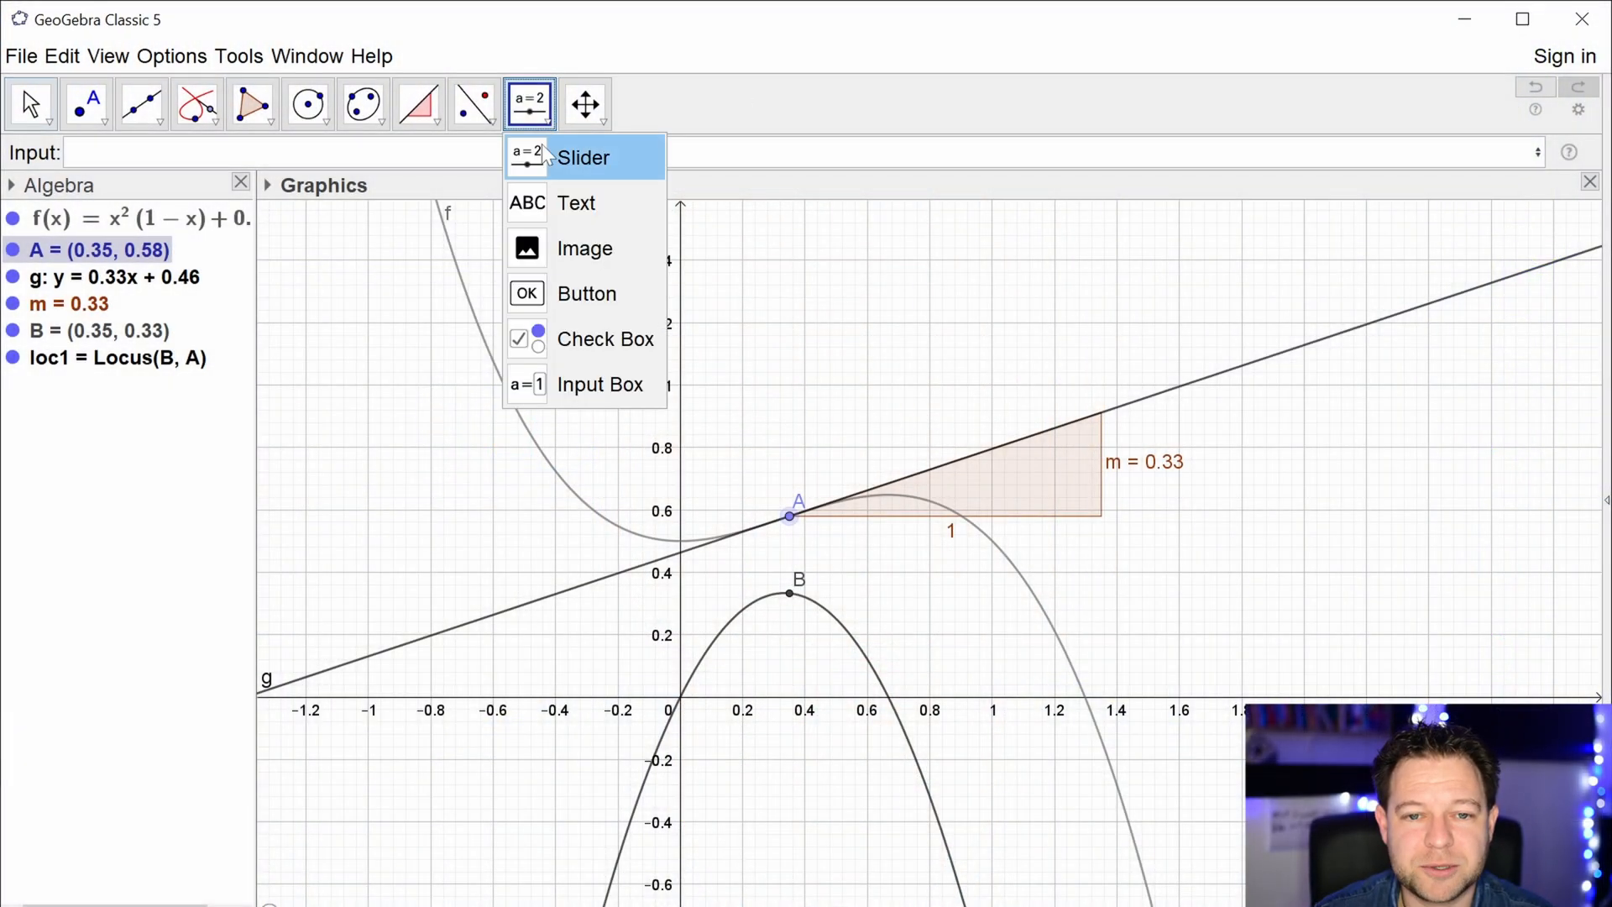
pyautogui.click(535, 333)
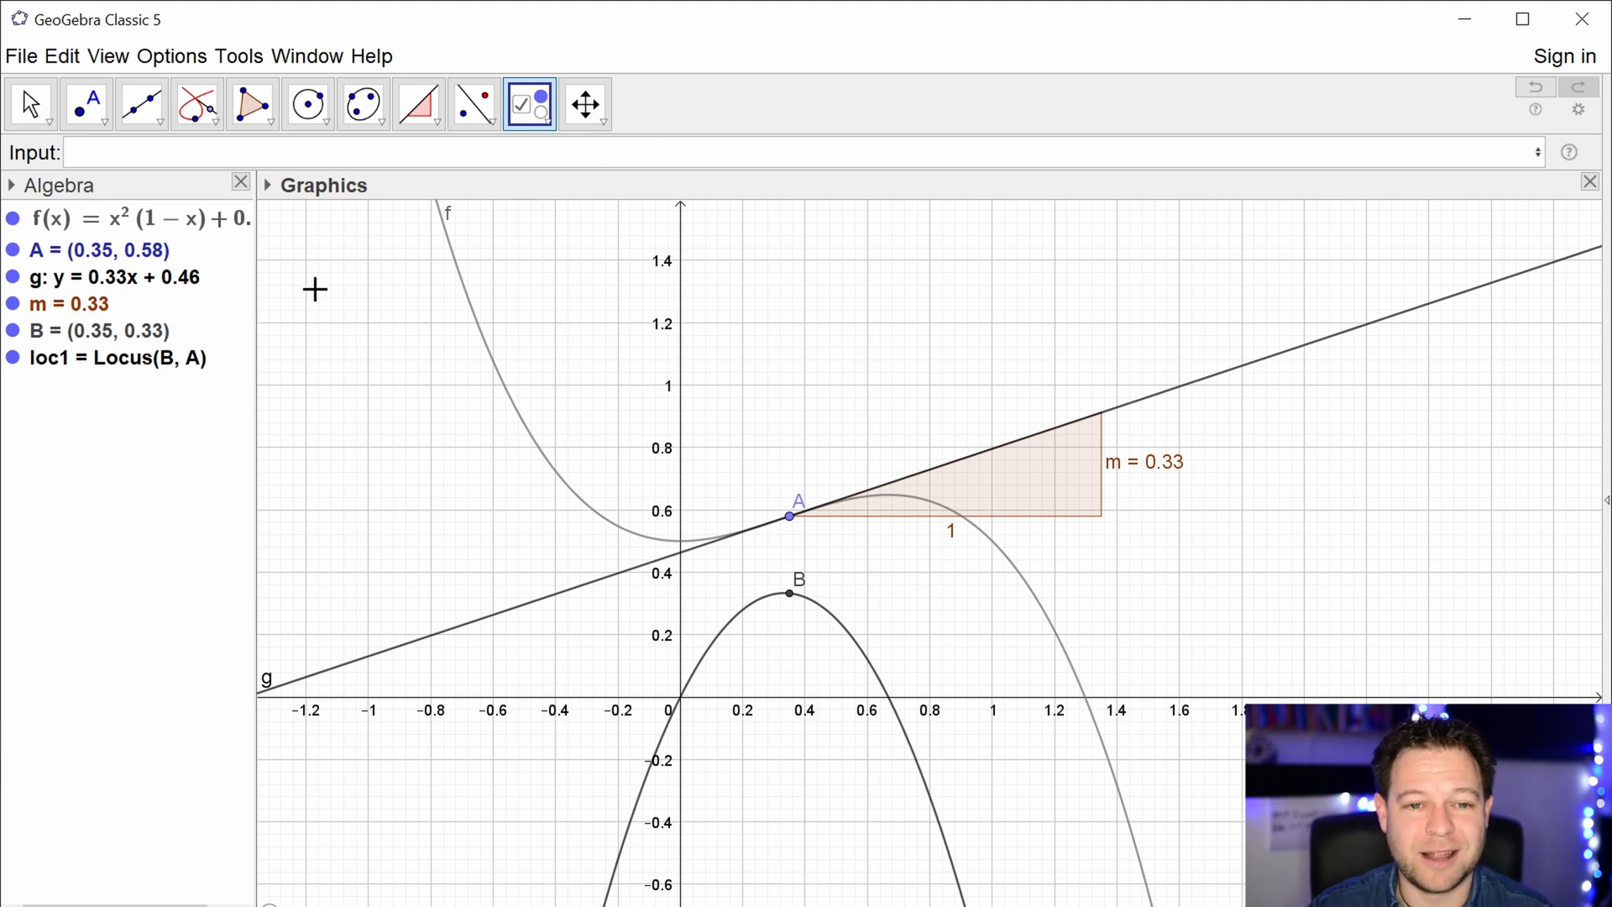
pyautogui.click(298, 266)
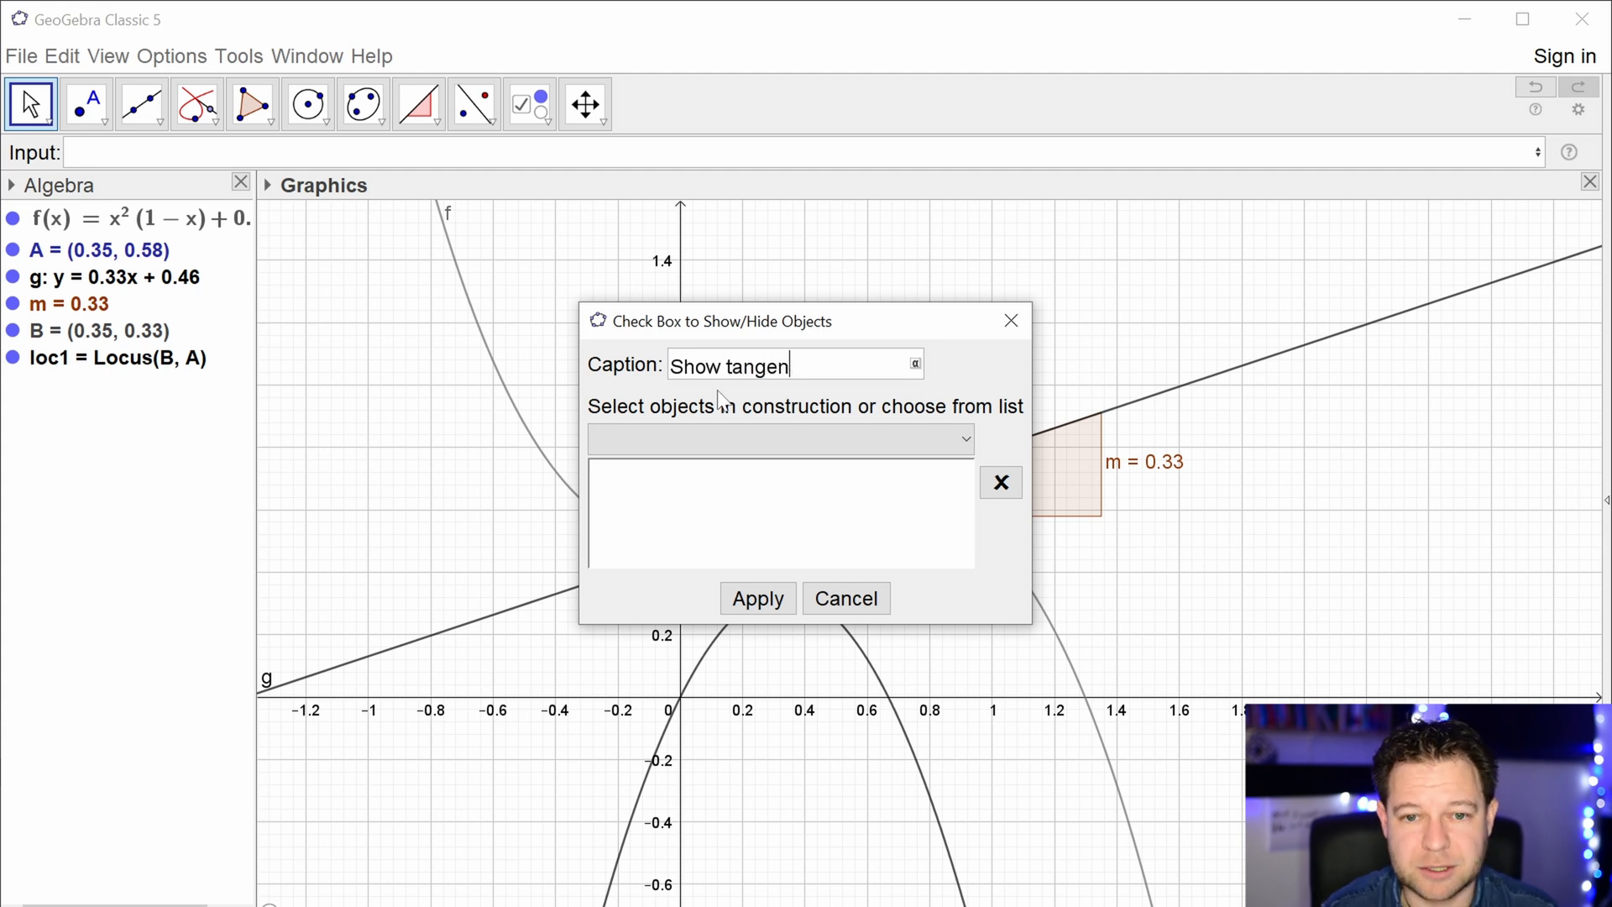
pyautogui.moveTo(911, 331); pyautogui.dragTo(822, 422)
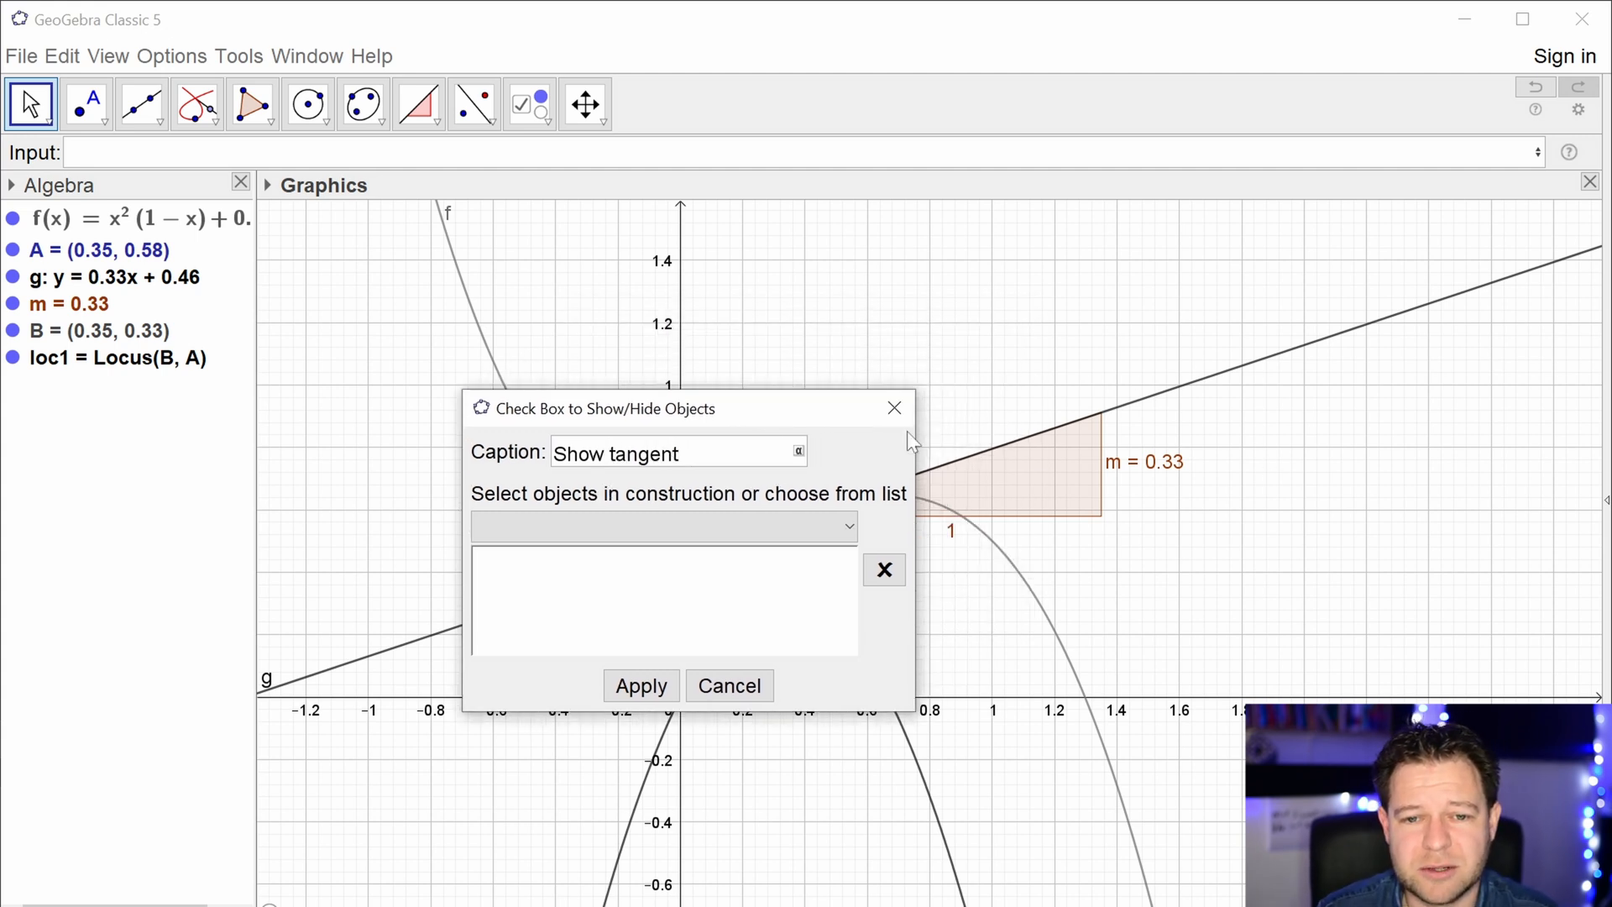
pyautogui.click(1150, 403)
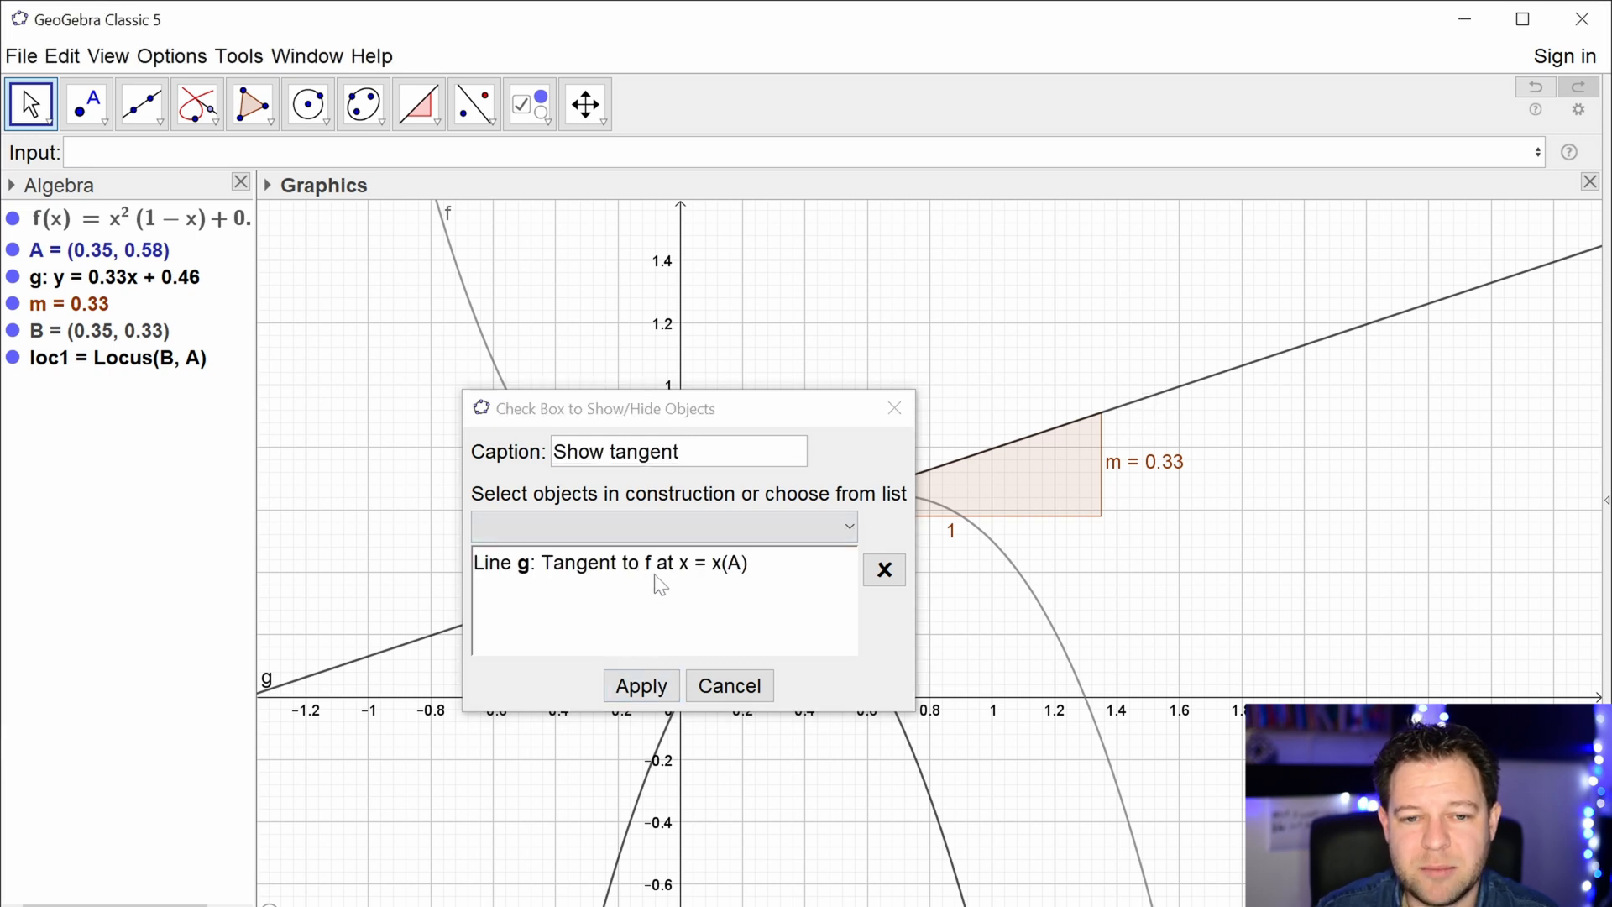
pyautogui.click(695, 452)
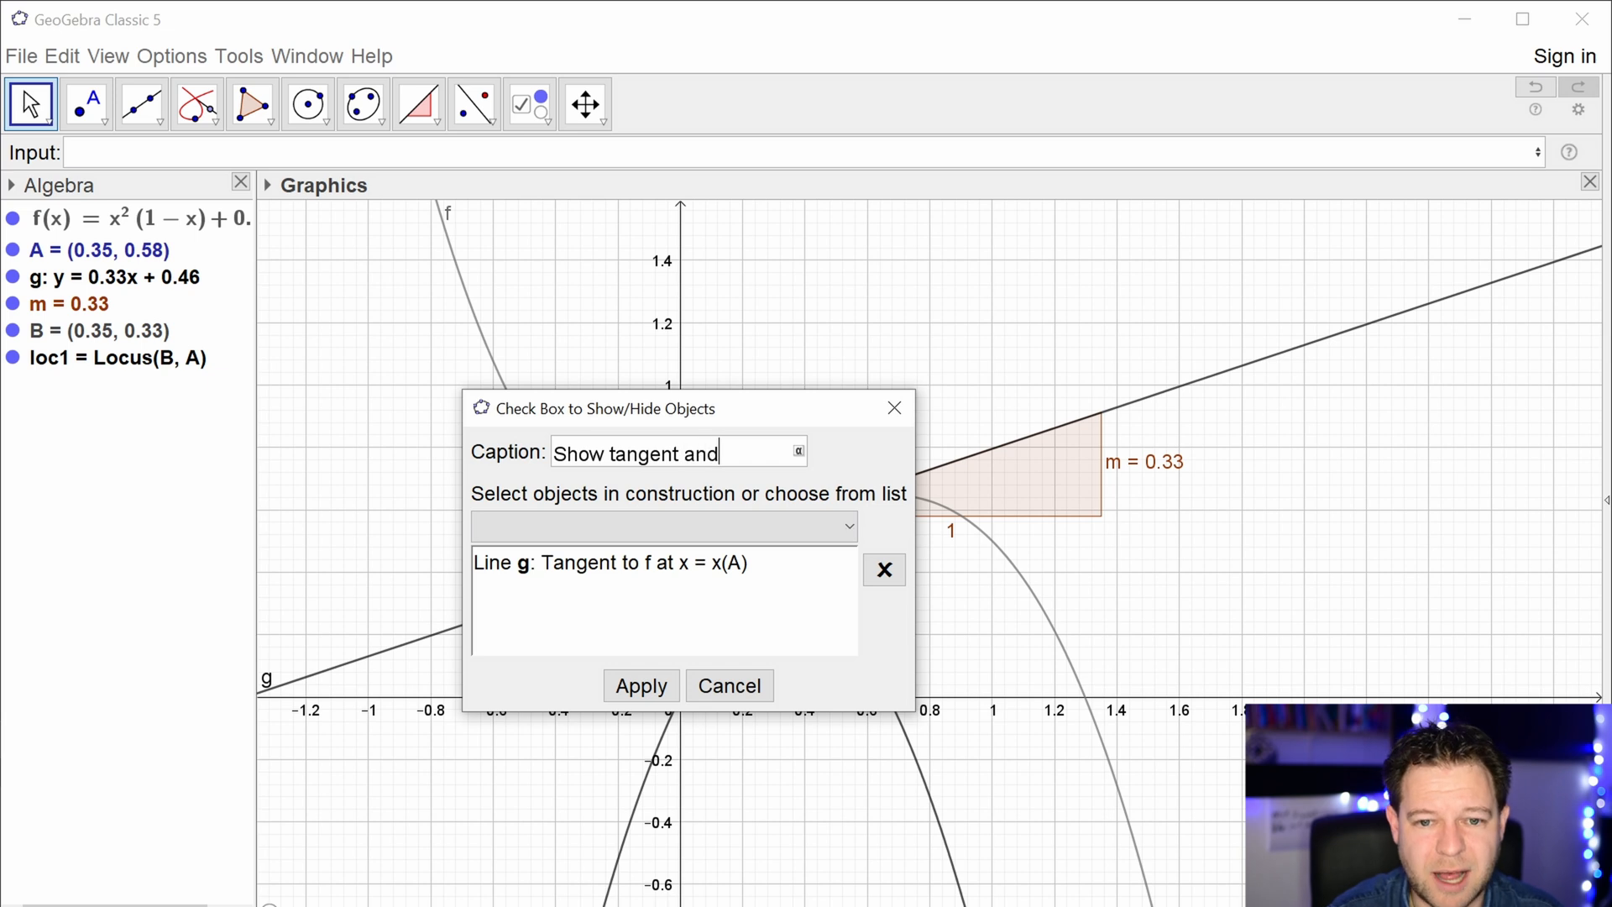
pyautogui.click(1057, 494)
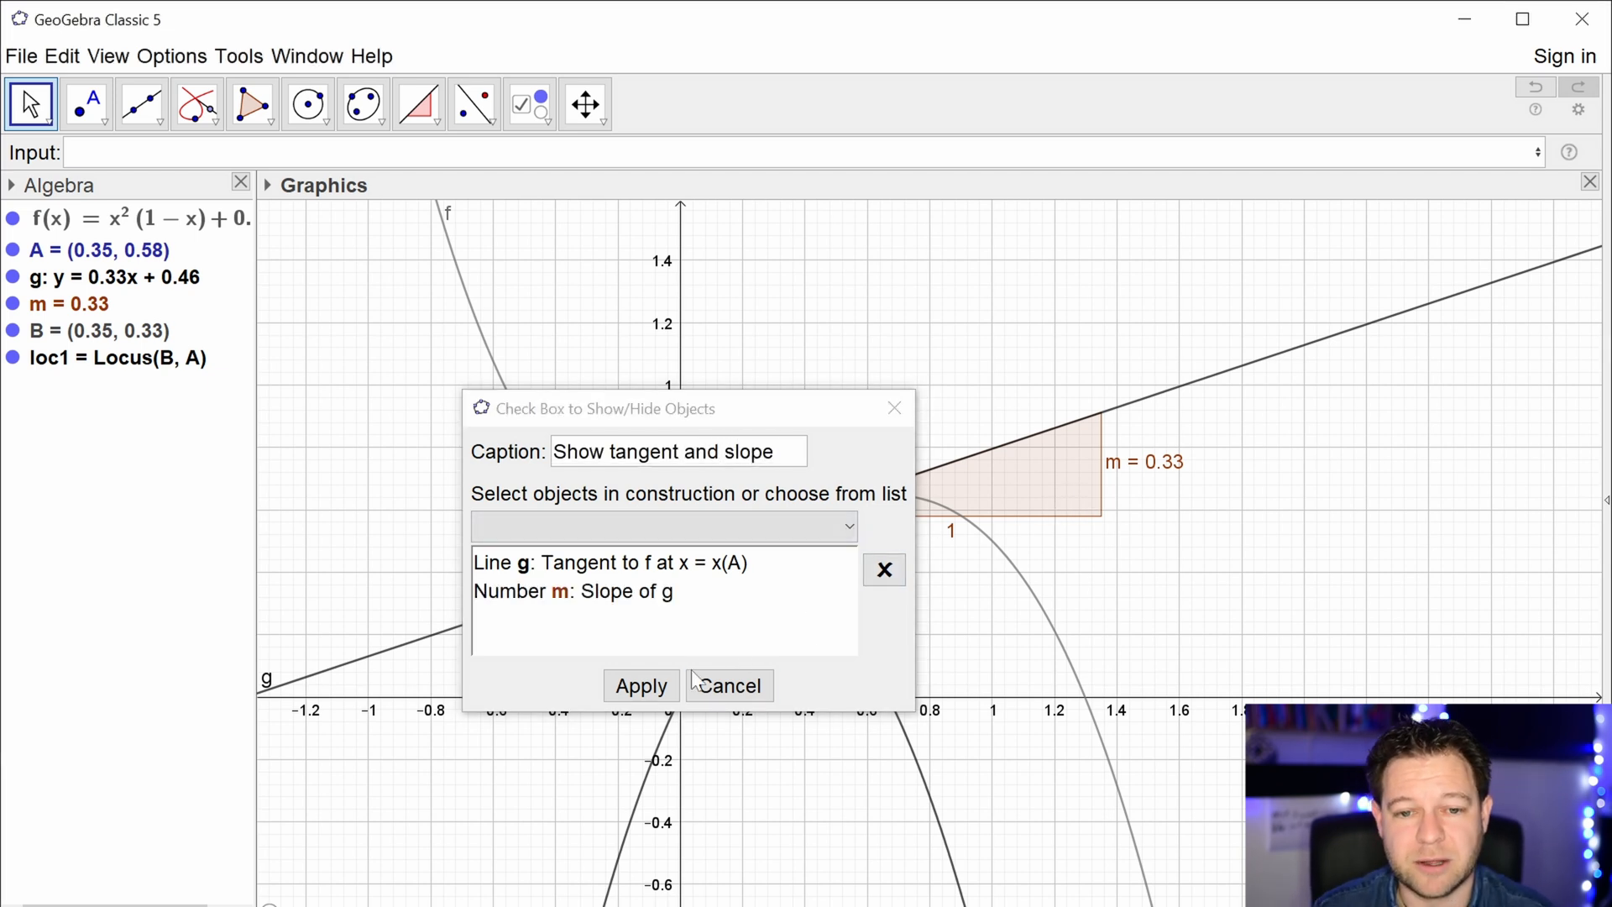
pyautogui.click(641, 685)
# - Test the tangent and slope check box by switching it off and on
pyautogui.click(311, 282)
pyautogui.click(311, 282)
pyautogui.click(310, 281)
pyautogui.click(311, 281)
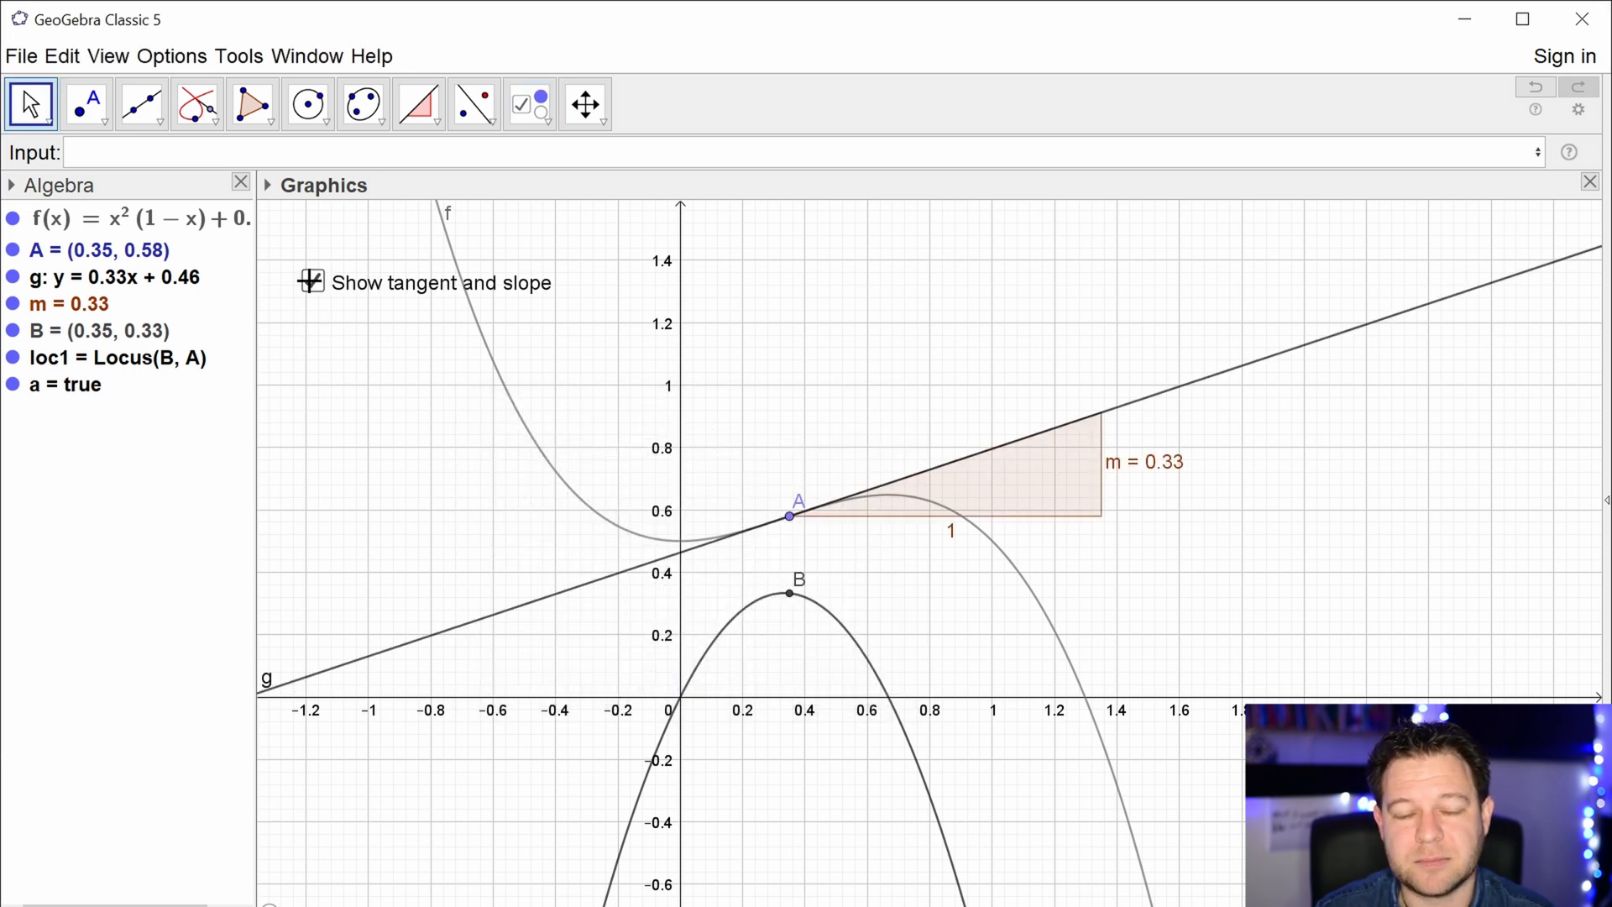
# - Start a second check box below the first and caption it "Show Gradient Point and Function"
pyautogui.click(530, 104)
pyautogui.click(315, 337)
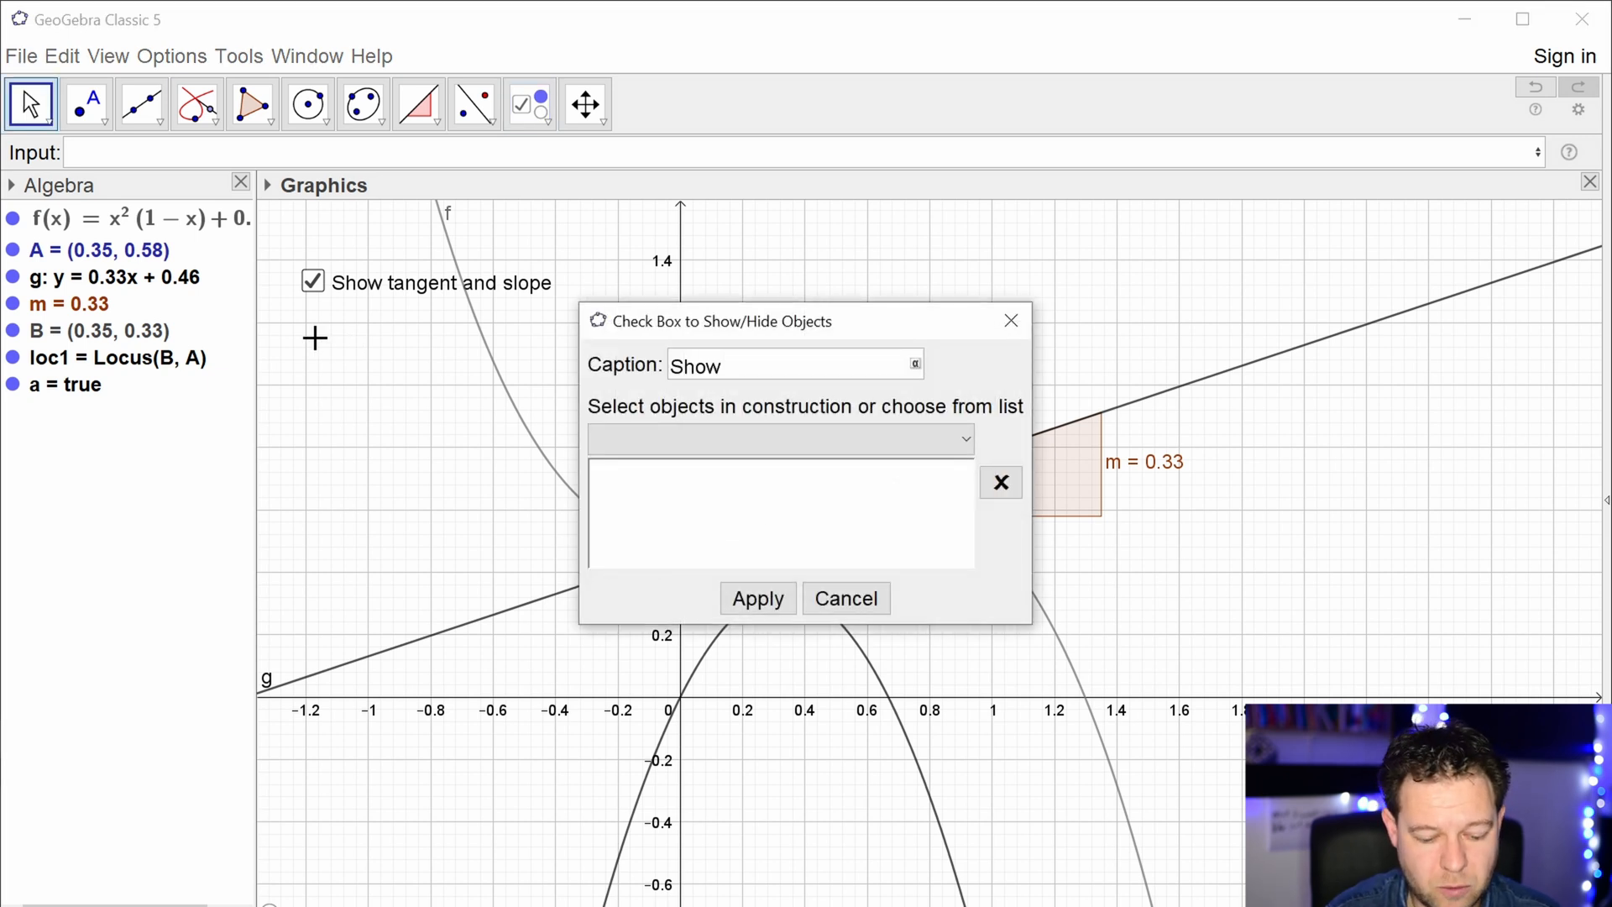
pyautogui.write('Show Gradient Function and')
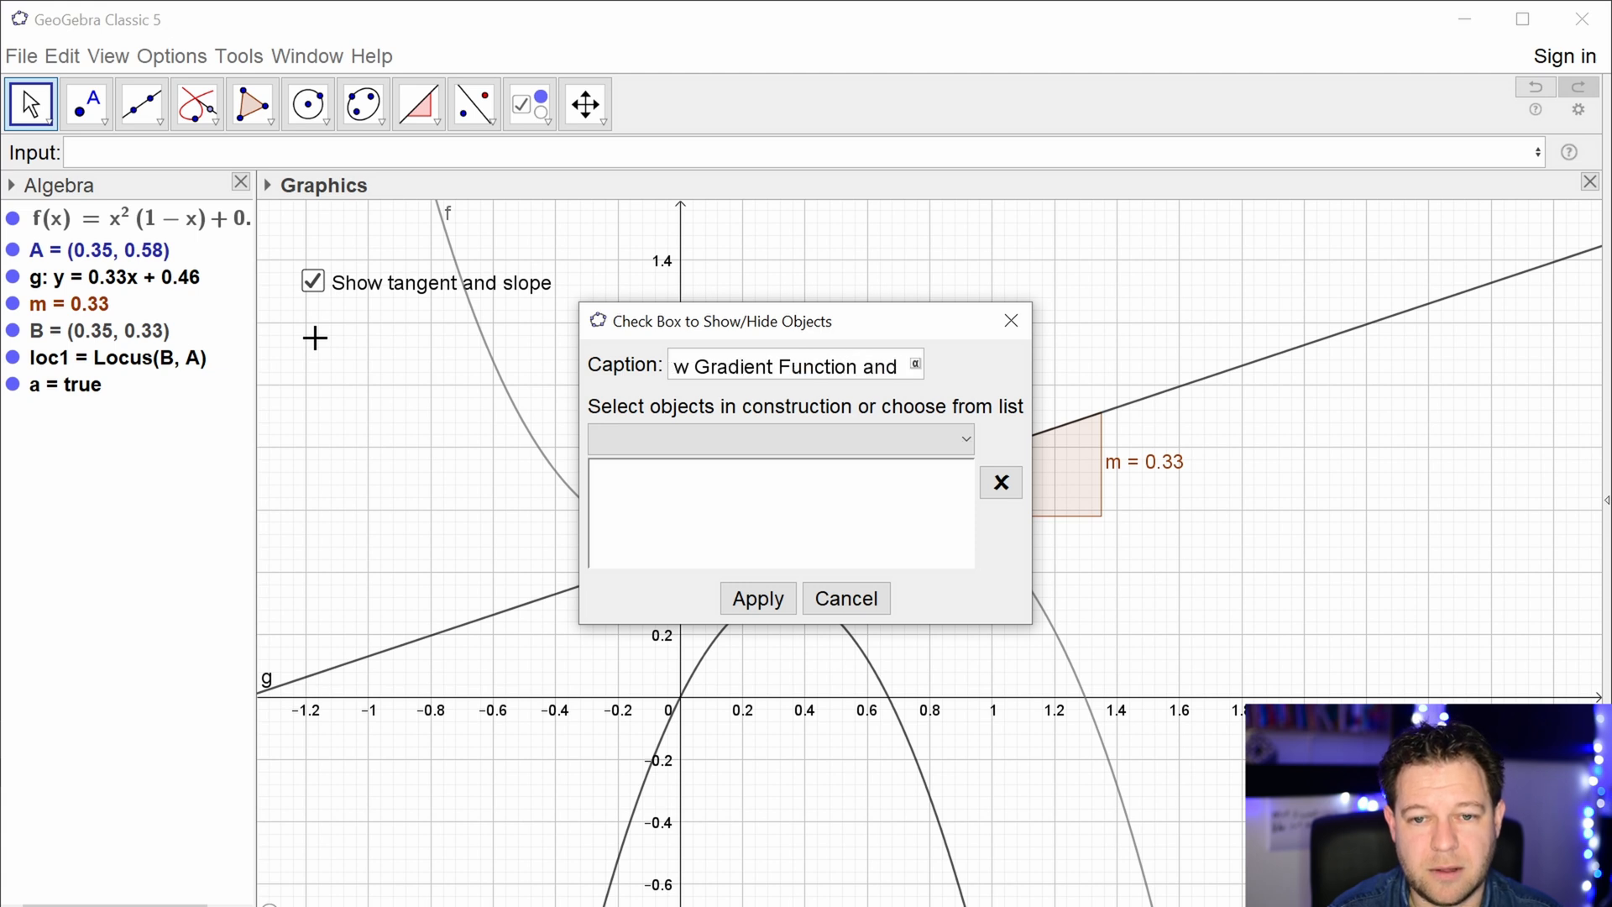
pyautogui.write('Point and')
pyautogui.press('End')
pyautogui.press('BackSpace')
pyautogui.press('BackSpace')
pyautogui.press('BackSpace')
pyautogui.press('BackSpace')
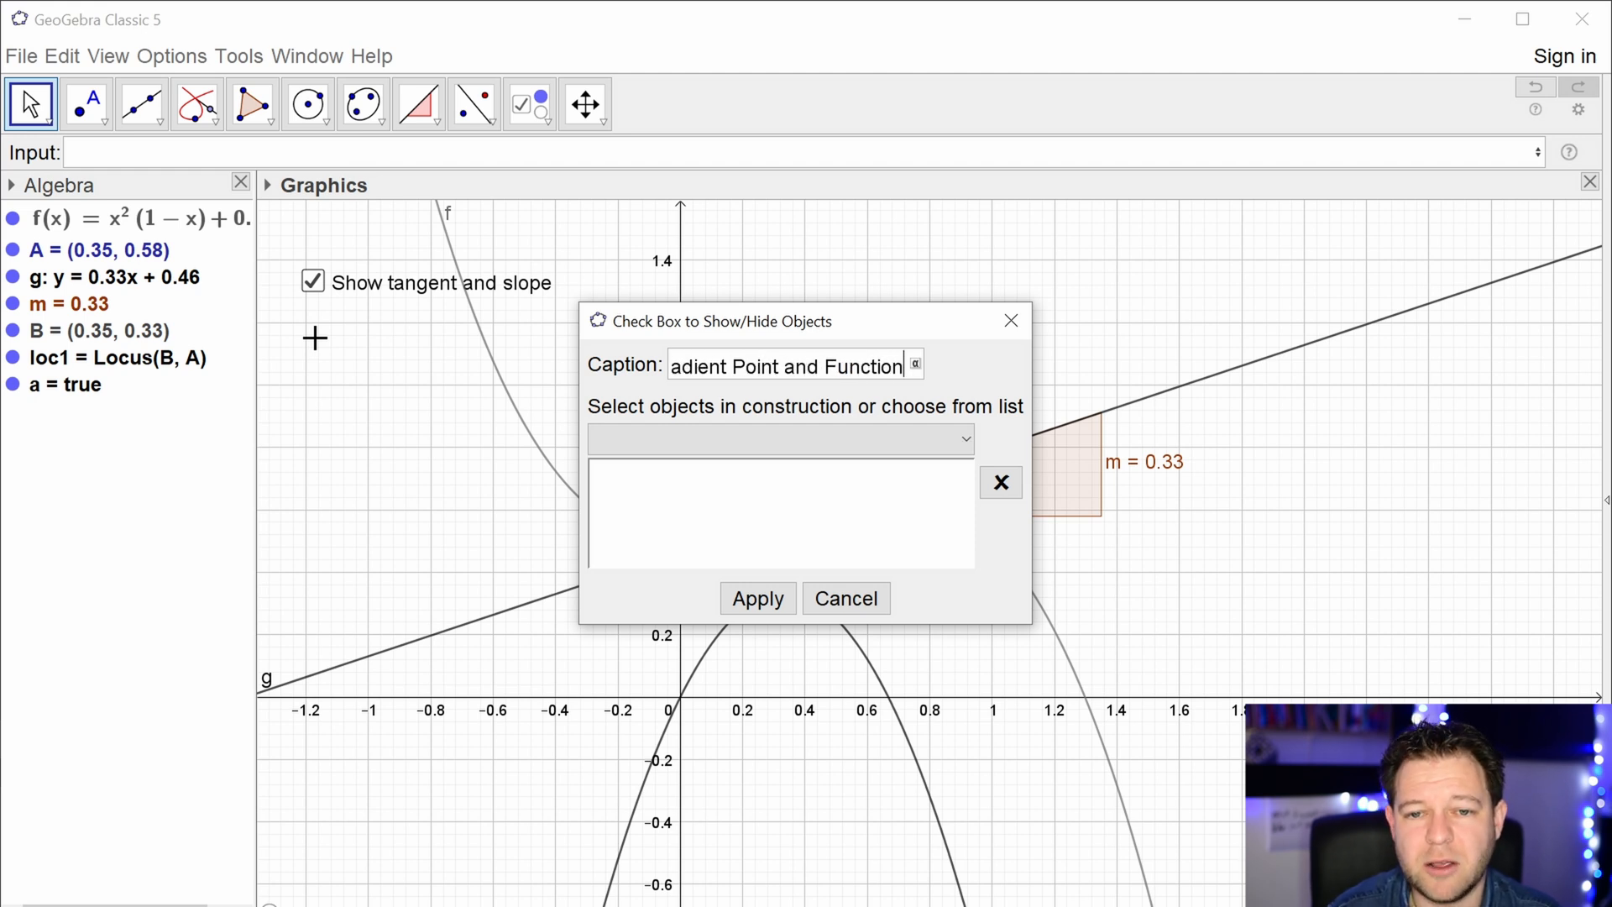
# - Link locus loc1 and point B to the new check box and create it
pyautogui.moveTo(882, 322); pyautogui.dragTo(621, 200)
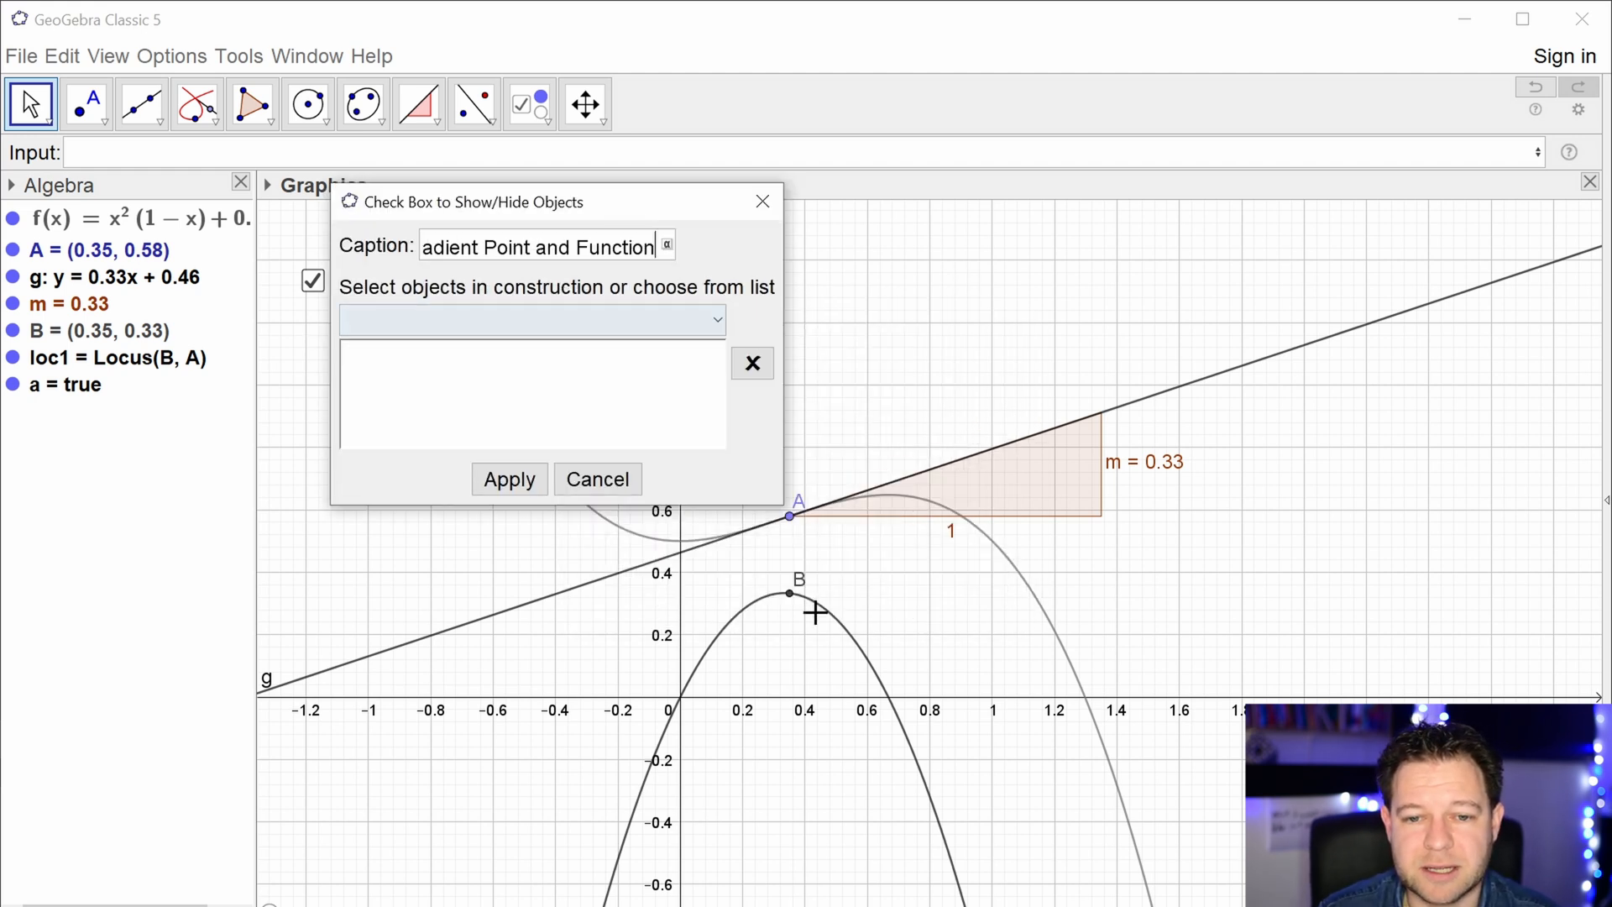
pyautogui.click(742, 616)
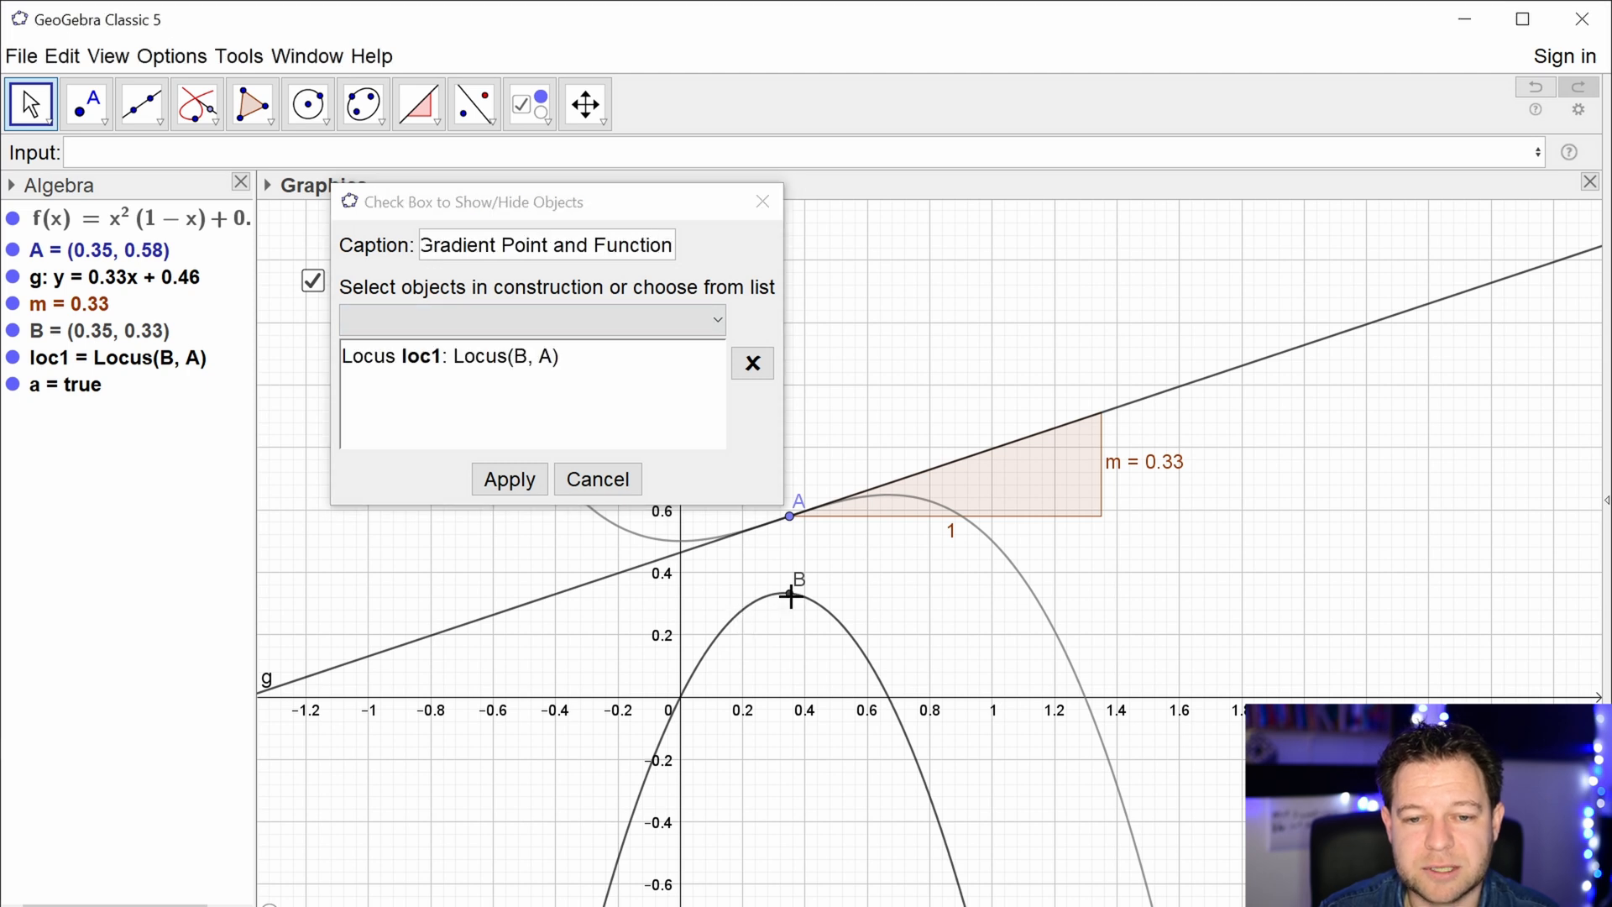
pyautogui.click(791, 598)
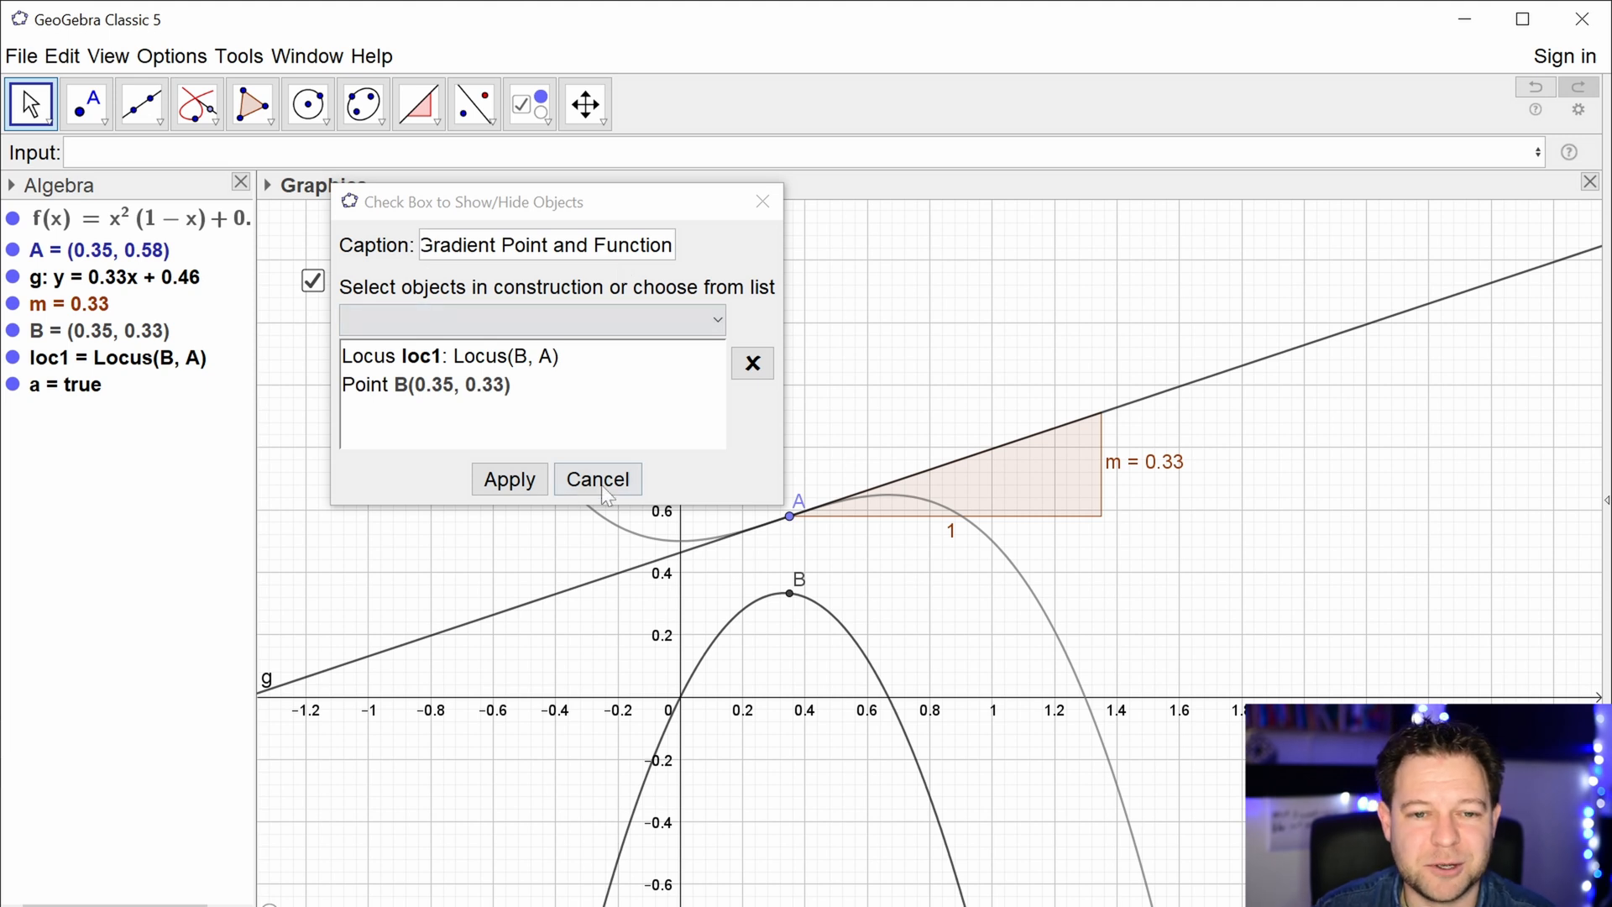
pyautogui.click(509, 479)
pyautogui.press('Escape')
# - Move the gradient check box closer beneath the tangent and slope check box
pyautogui.click(392, 364)
pyautogui.click(386, 363)
pyautogui.moveTo(378, 359); pyautogui.dragTo(359, 345)
# - Test the gradient check box by toggling it, leave it ticked, and align the tangent and slope check box above it
pyautogui.click(319, 344)
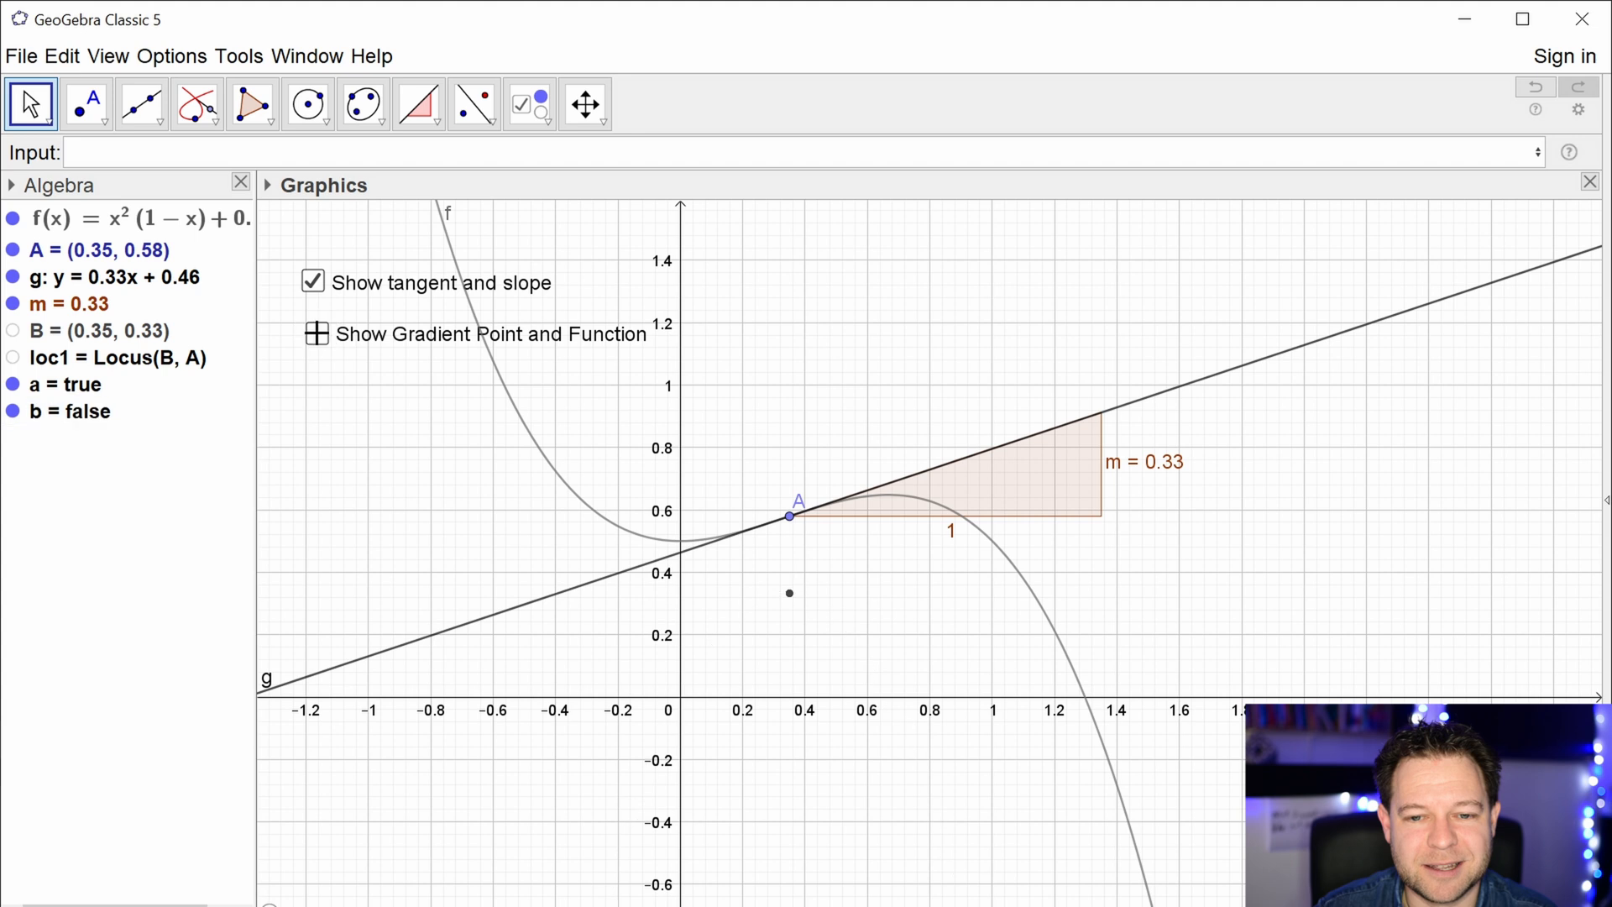
pyautogui.click(316, 333)
pyautogui.click(317, 334)
pyautogui.click(317, 333)
pyautogui.click(317, 333)
pyautogui.click(316, 333)
pyautogui.click(317, 333)
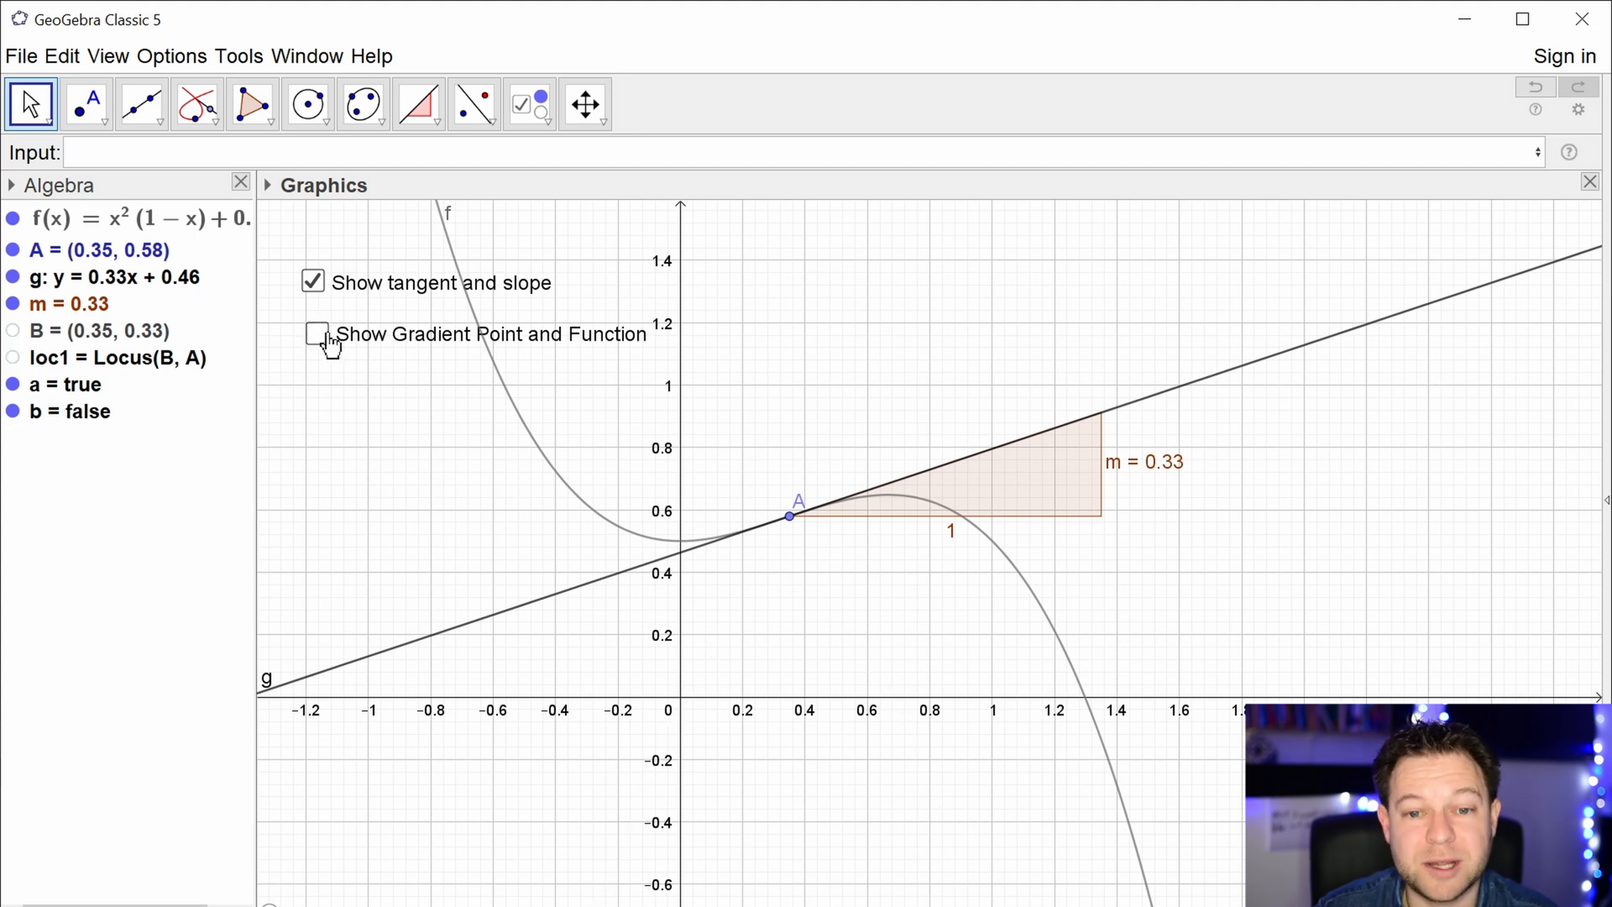
pyautogui.click(319, 335)
pyautogui.moveTo(321, 292); pyautogui.dragTo(348, 283)
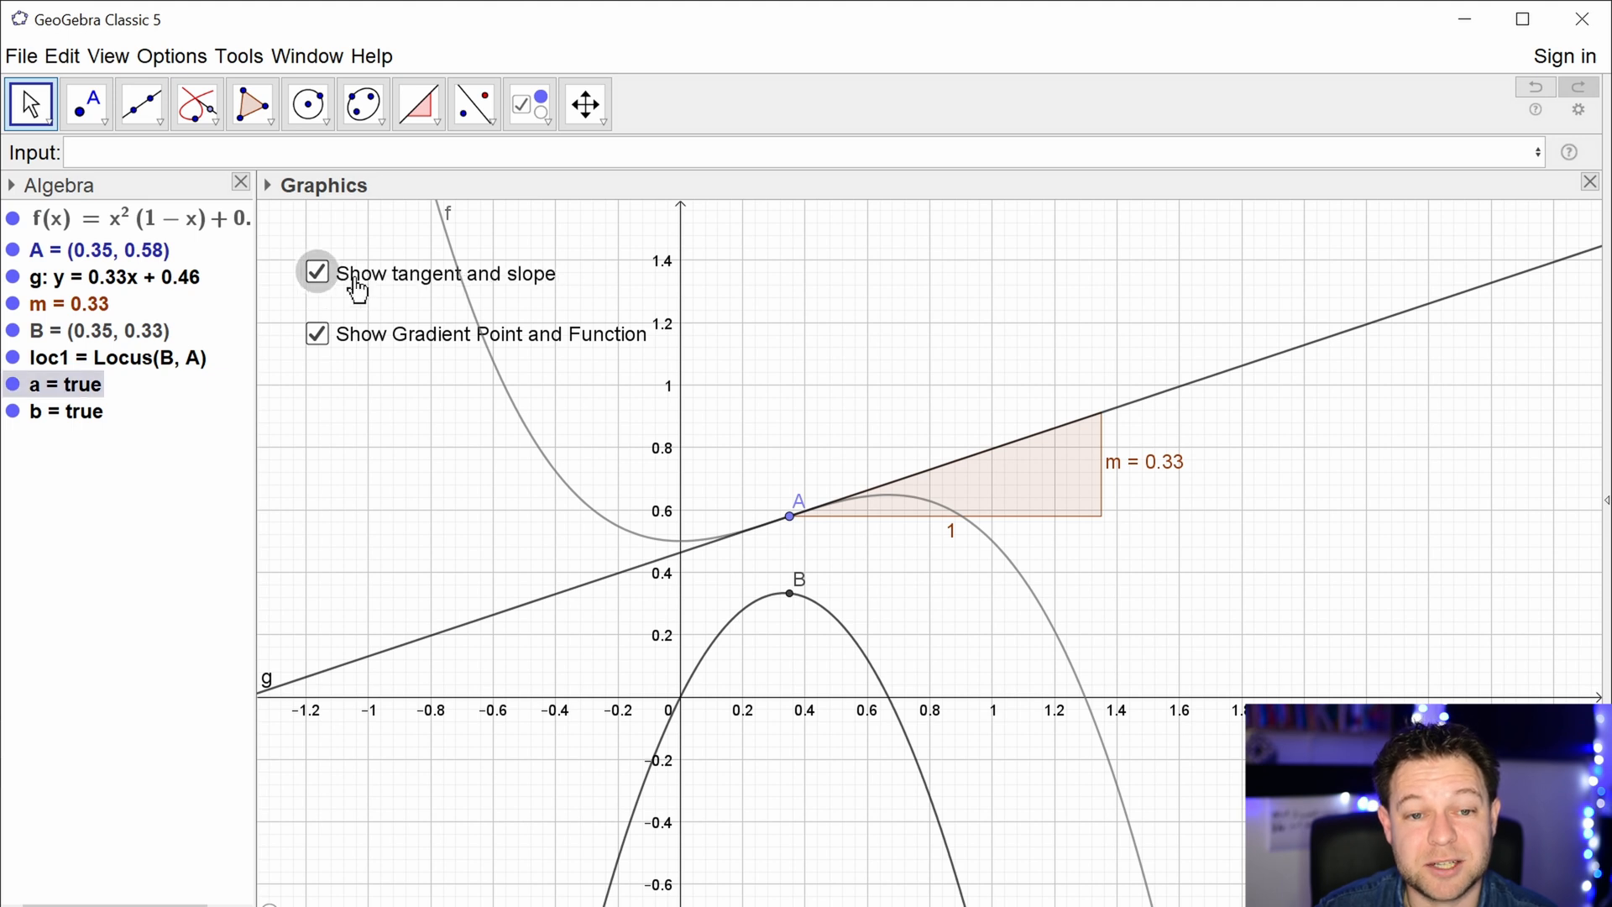
# - Create a check box captioned "Trace B" with no linked objects and align it below the other two
pyautogui.click(531, 104)
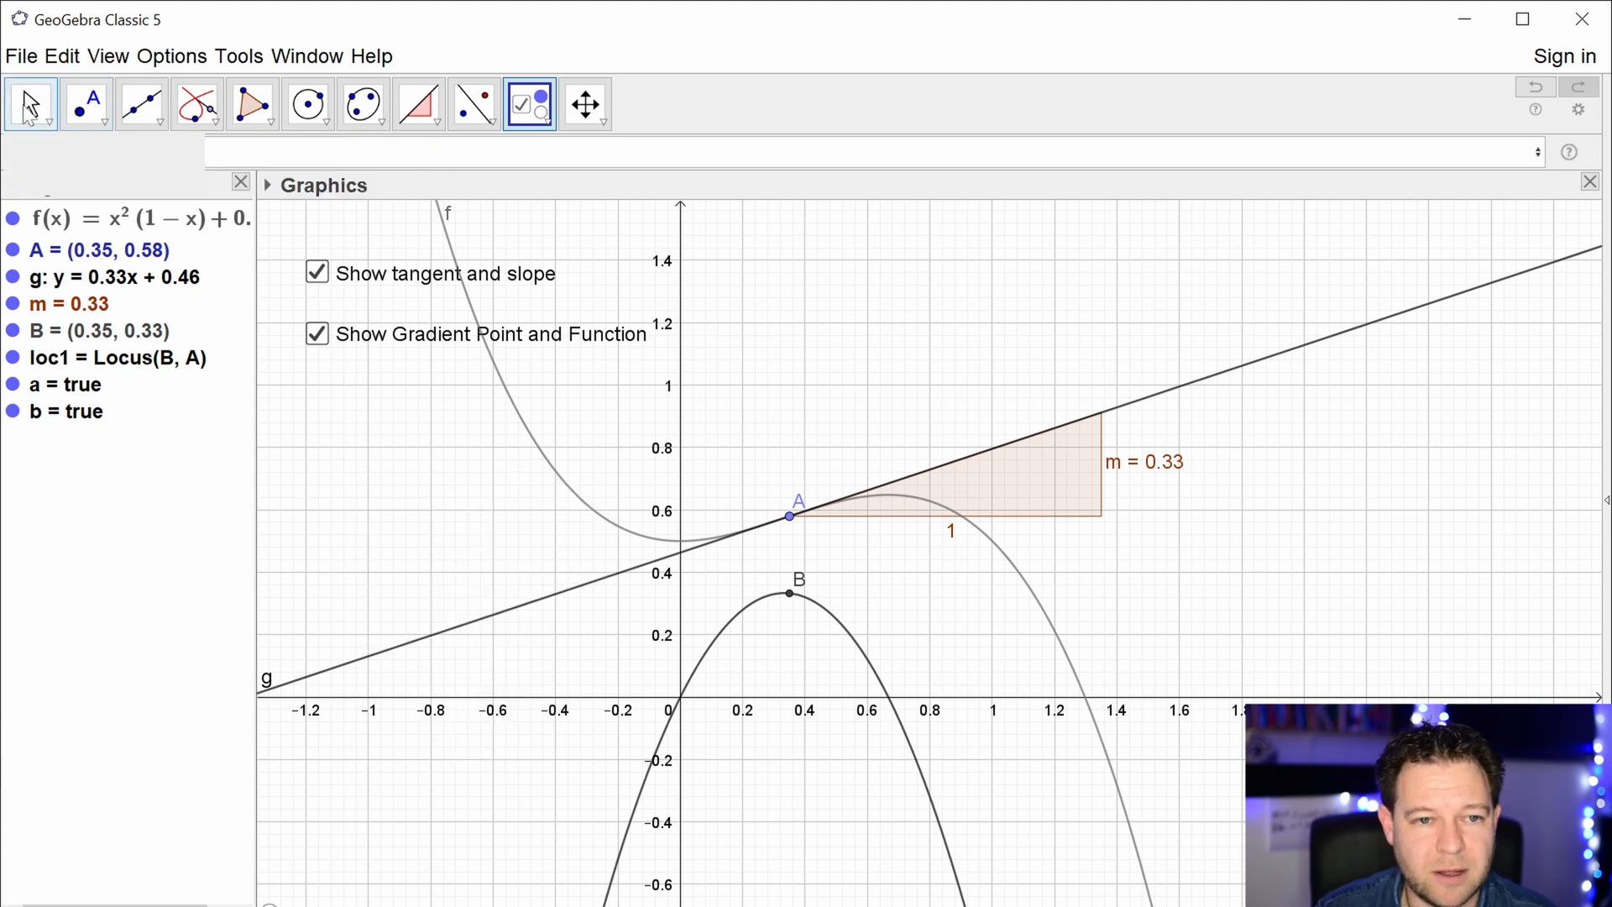
pyautogui.press('Escape')
pyautogui.moveTo(388, 486); pyautogui.dragTo(333, 437)
pyautogui.click(531, 104)
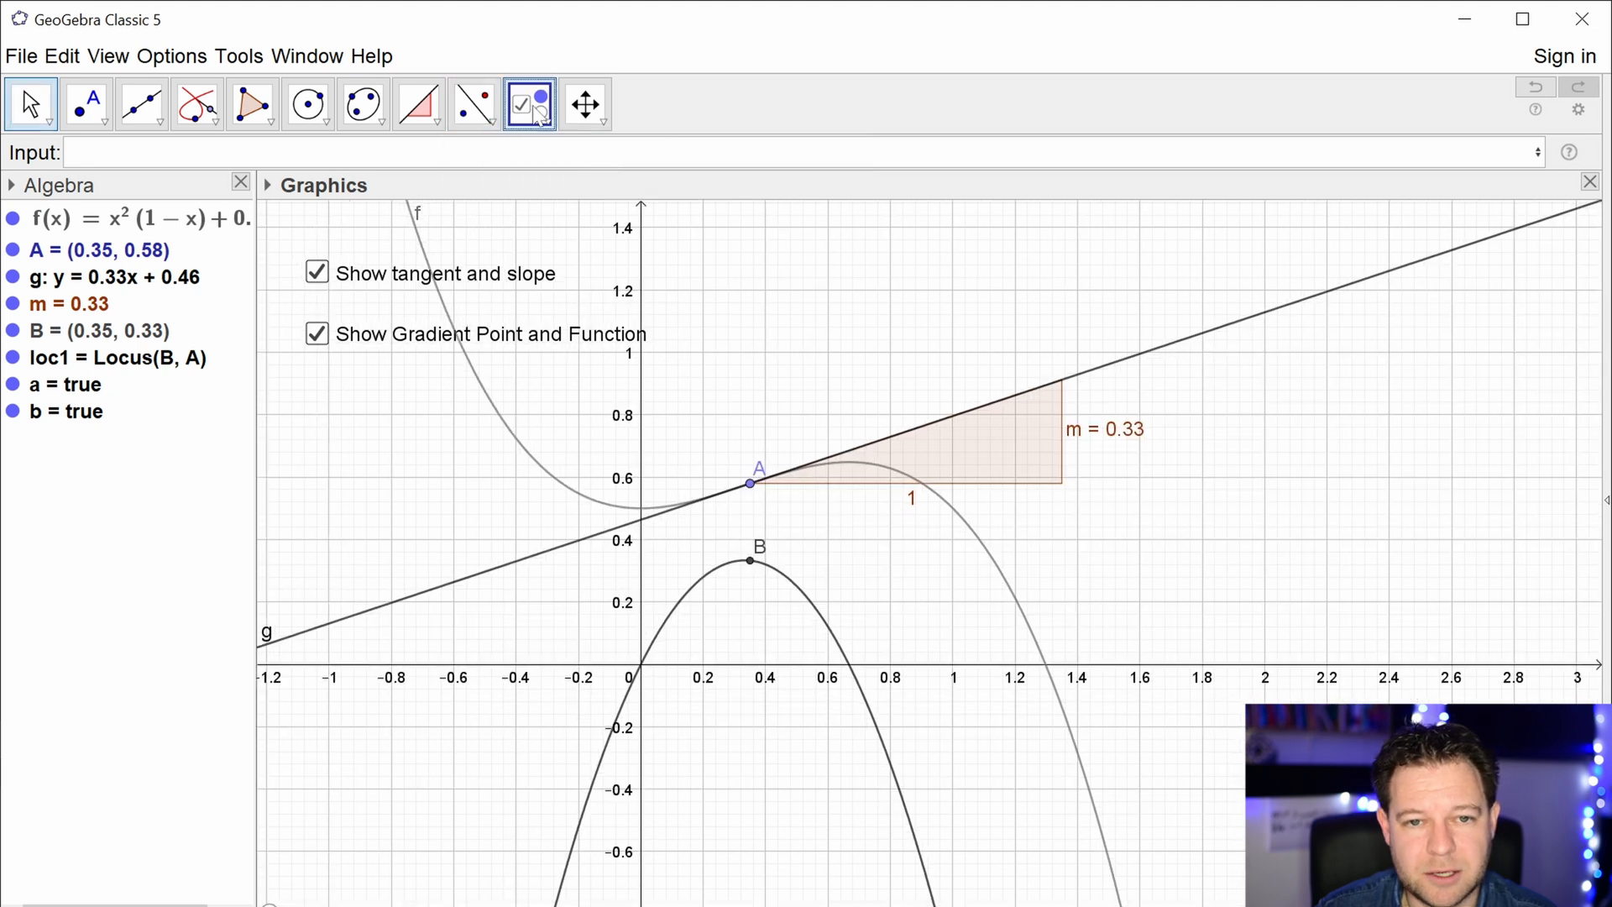
pyautogui.click(364, 428)
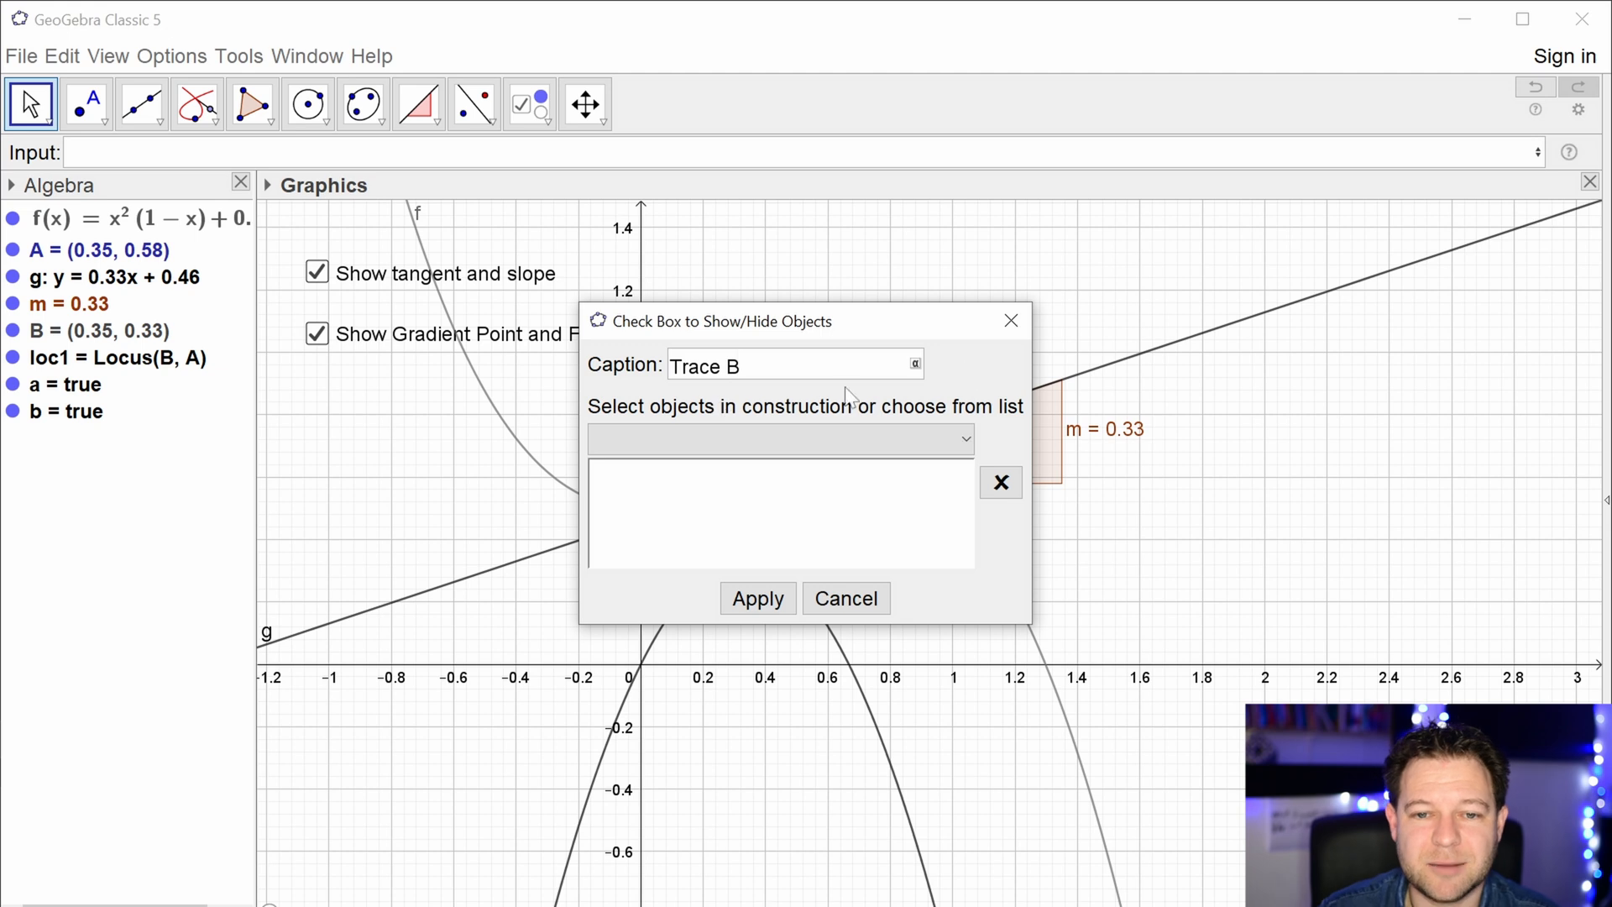
pyautogui.moveTo(863, 321); pyautogui.dragTo(1220, 248)
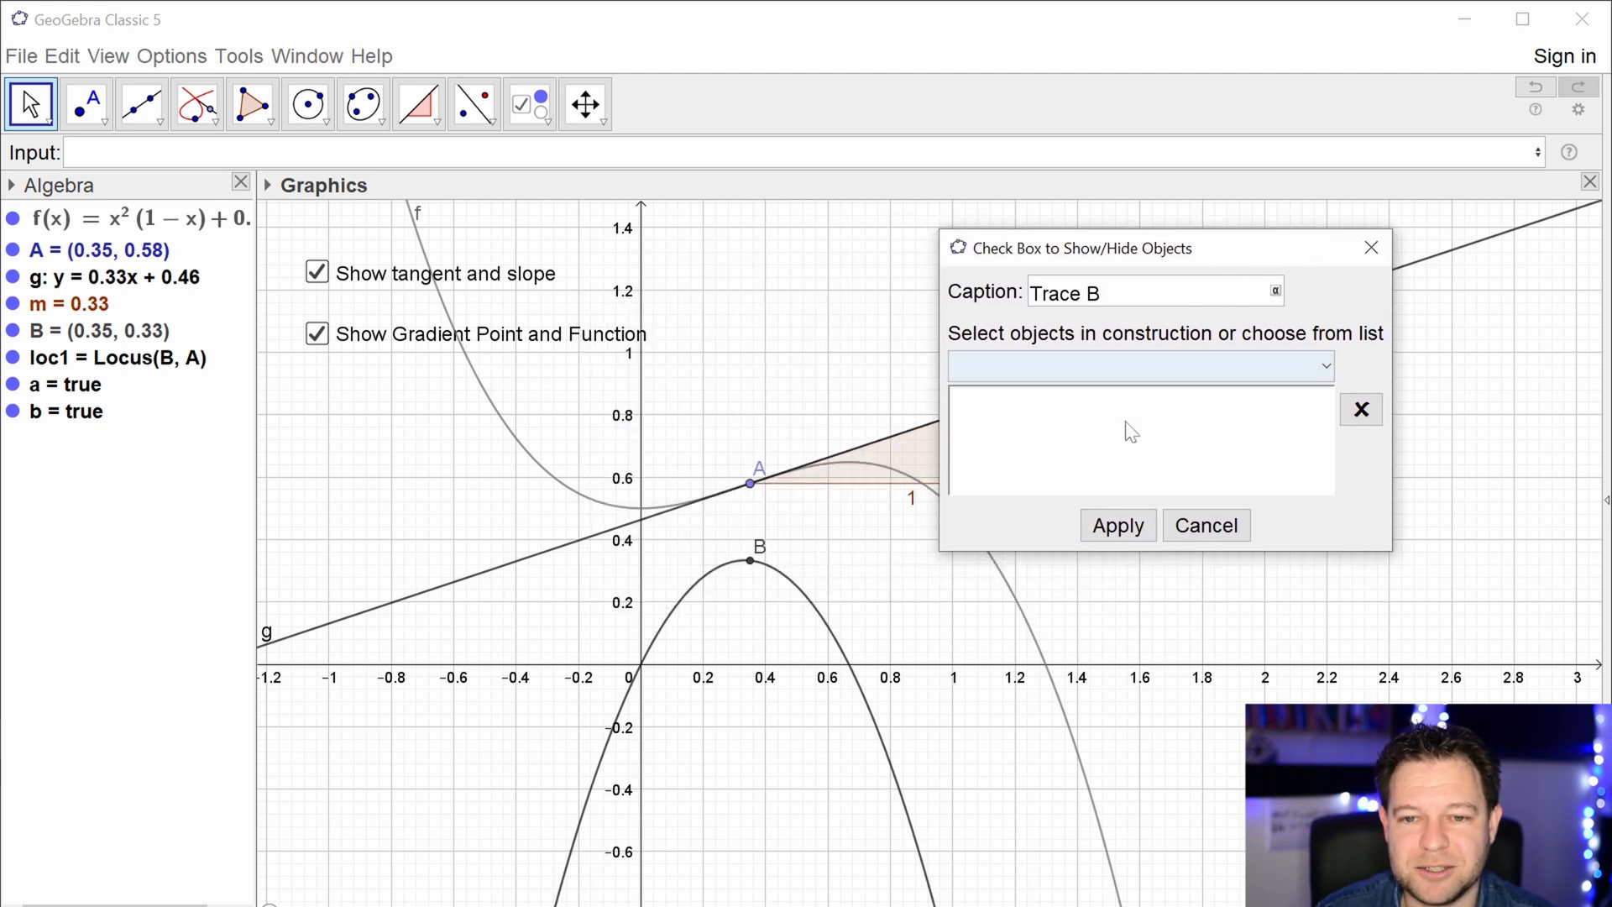
pyautogui.click(1117, 527)
pyautogui.moveTo(440, 445)
pyautogui.mouseDown()
pyautogui.moveTo(385, 432)
pyautogui.moveTo(371, 392)
pyautogui.mouseUp()
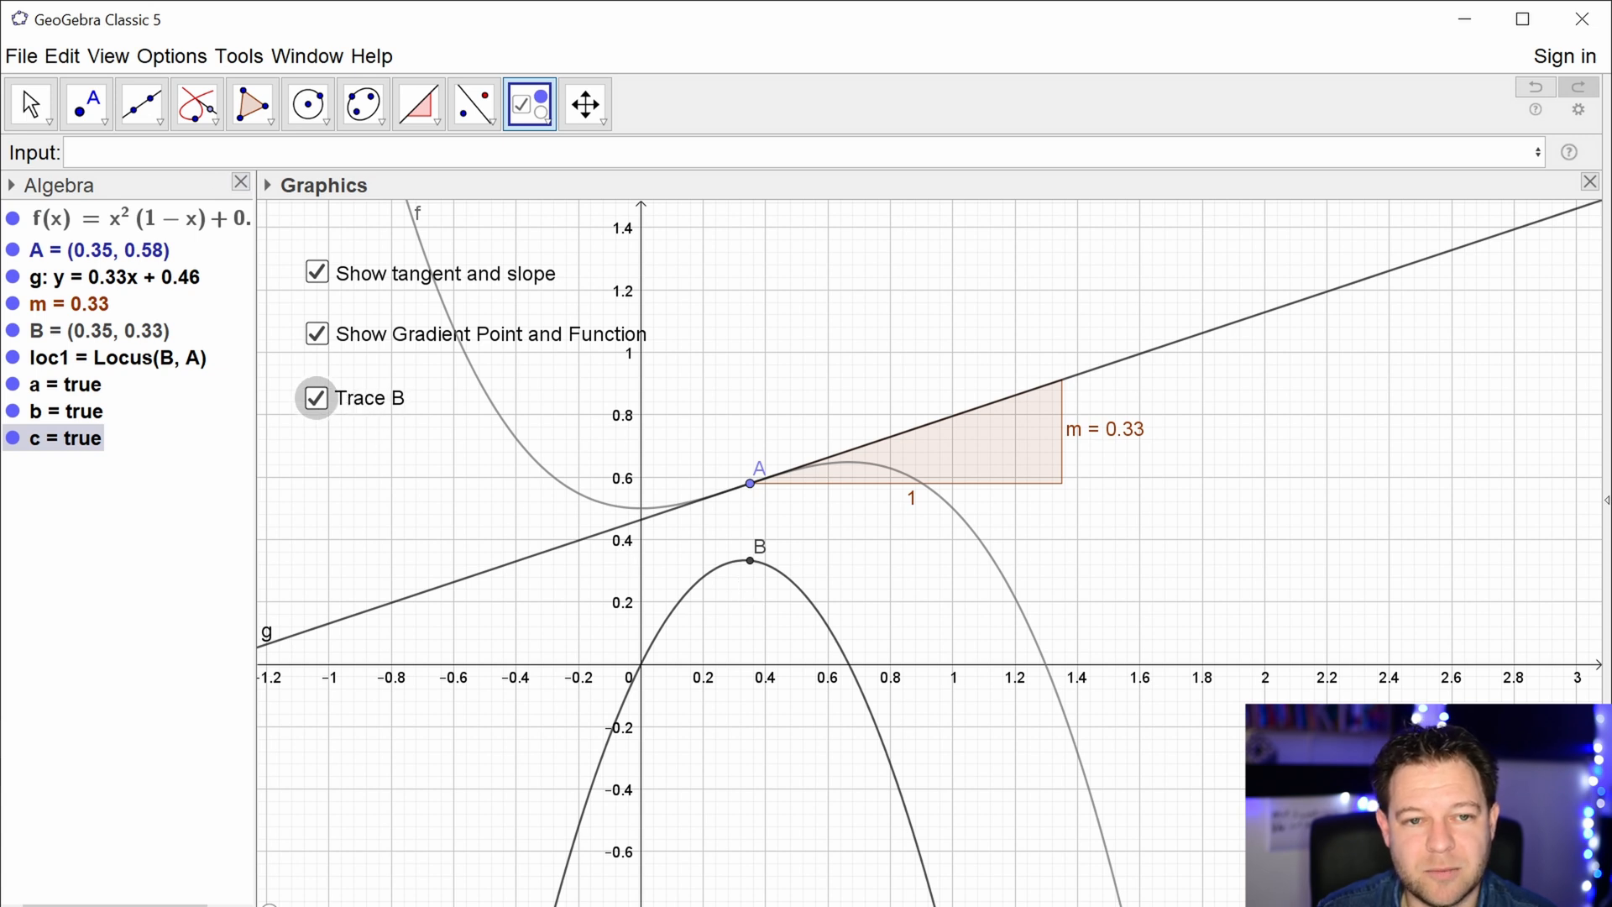
# - Give the Trace B check box the On Update script settrace(B,c)
pyautogui.write('settr')
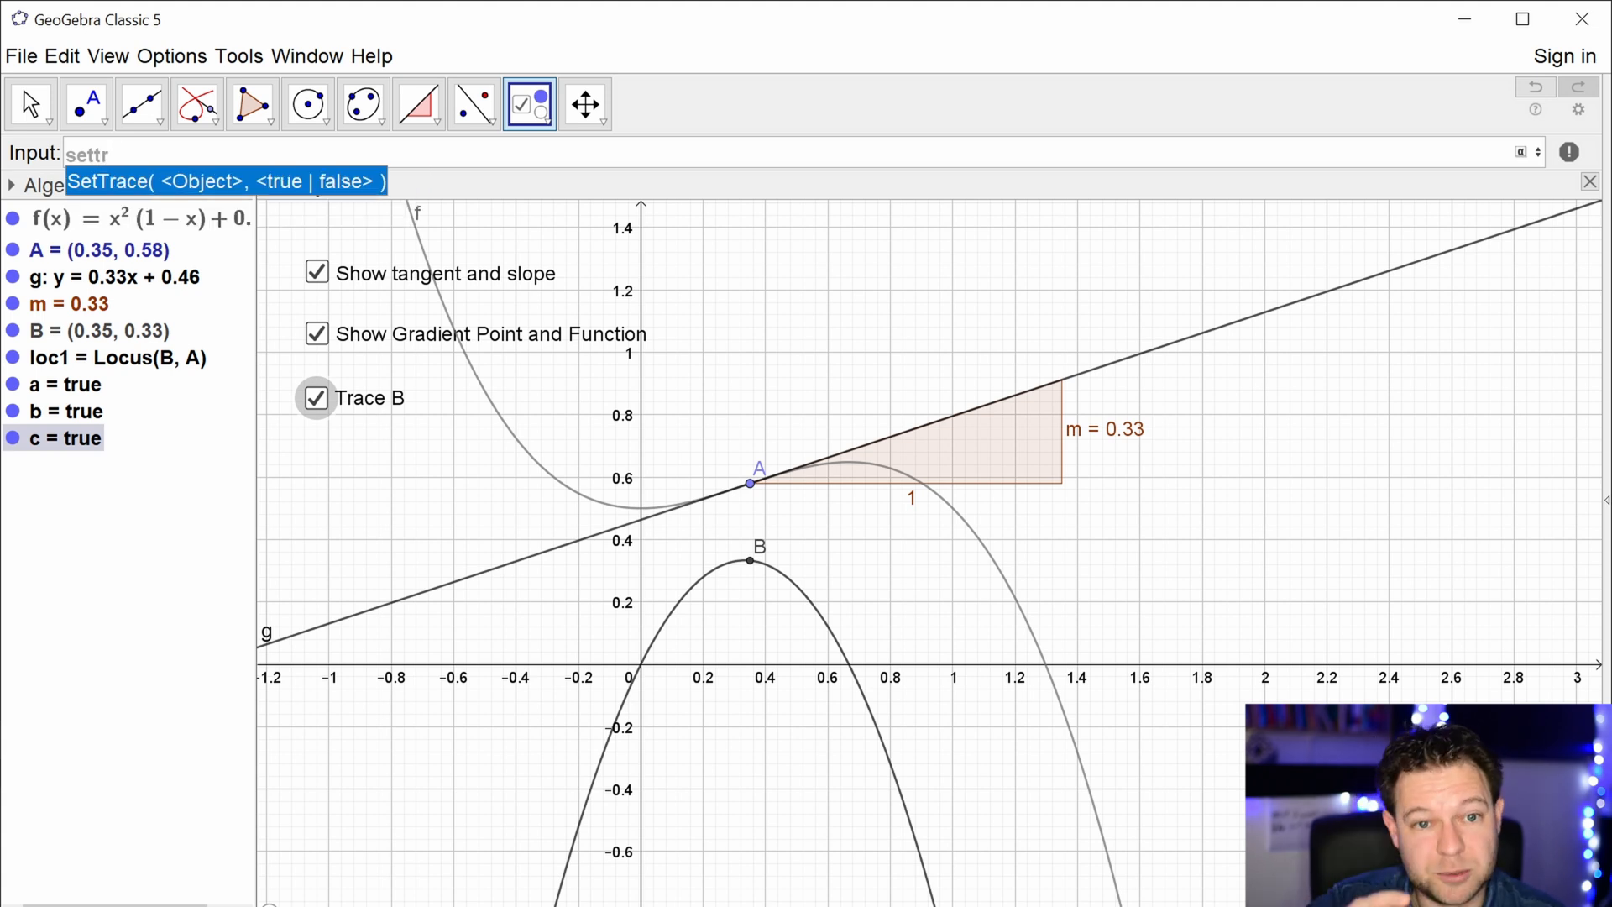
pyautogui.press('Escape')
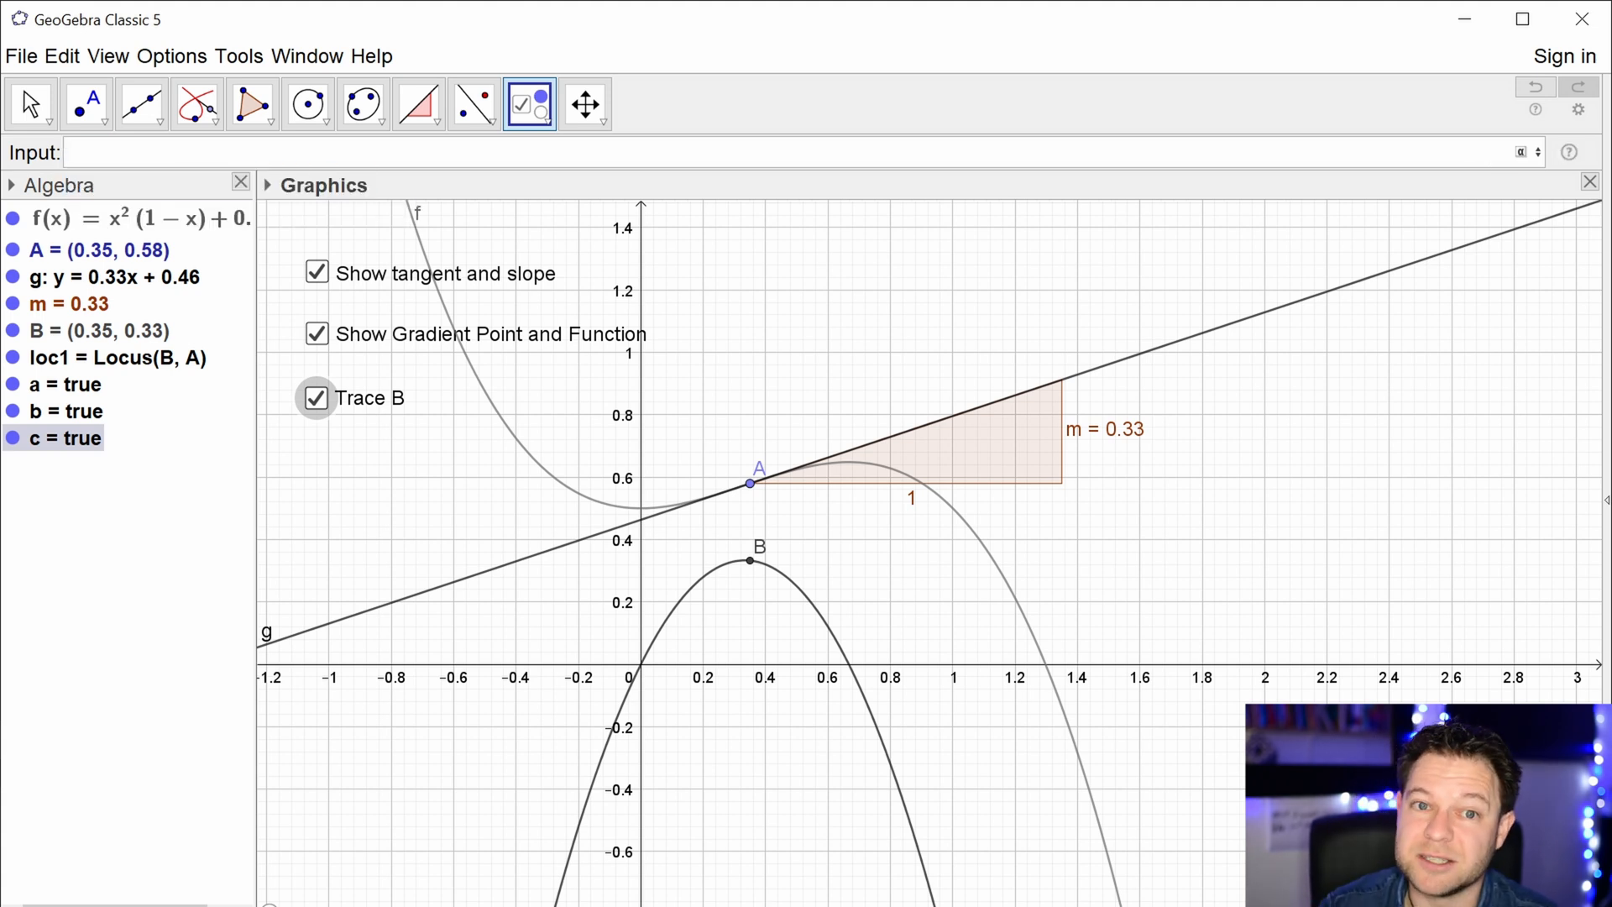
pyautogui.rightClick(386, 402)
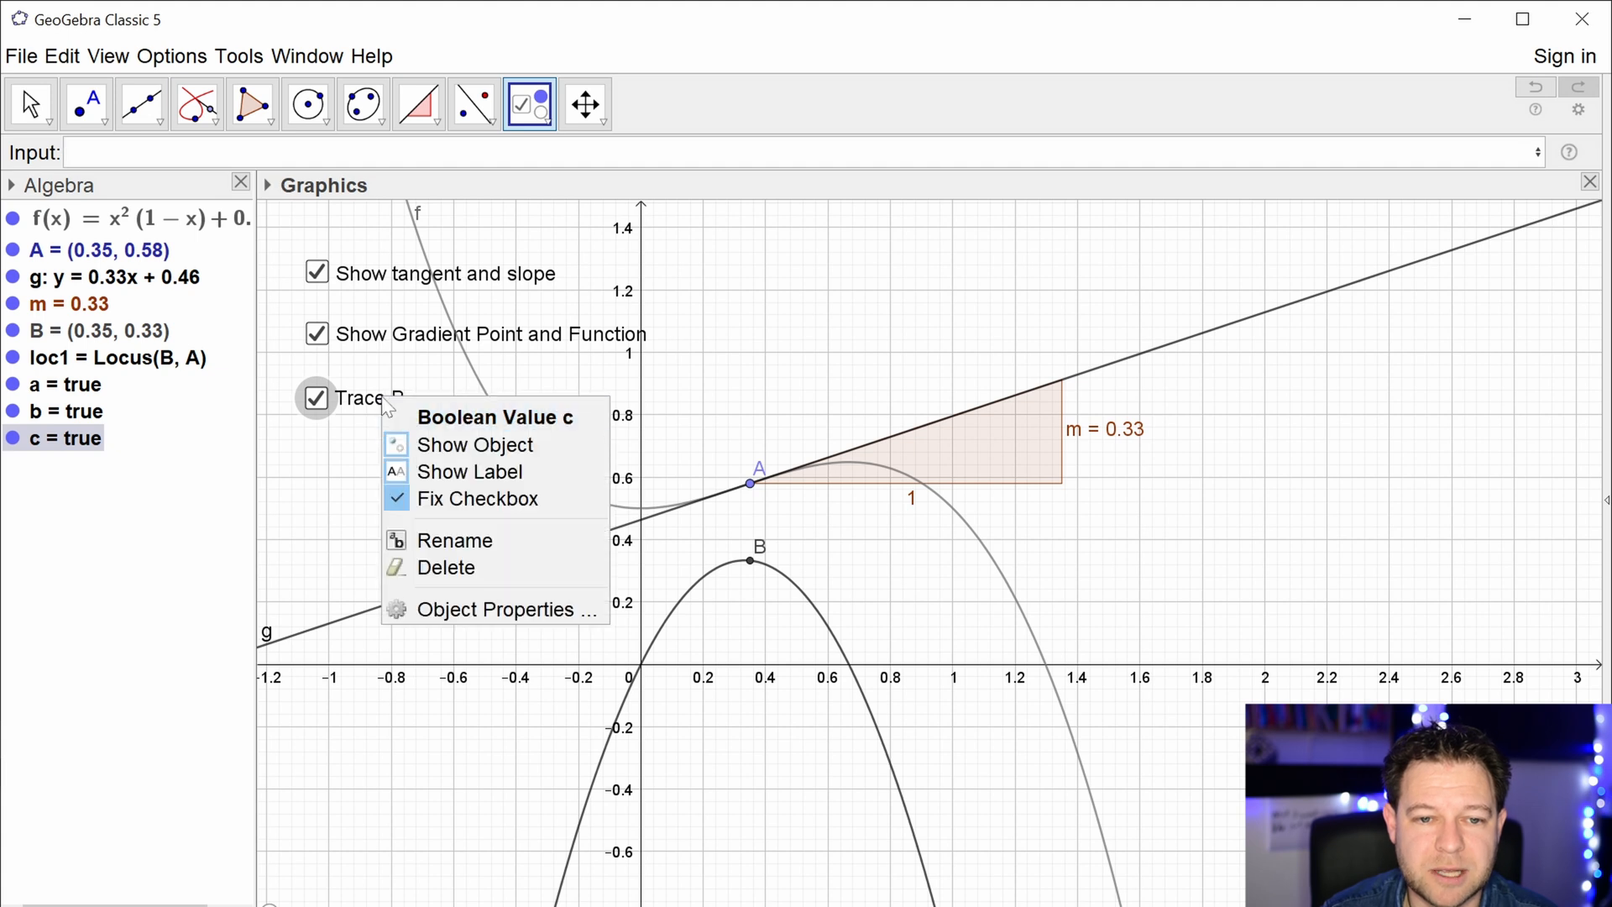
pyautogui.click(482, 608)
pyautogui.click(437, 171)
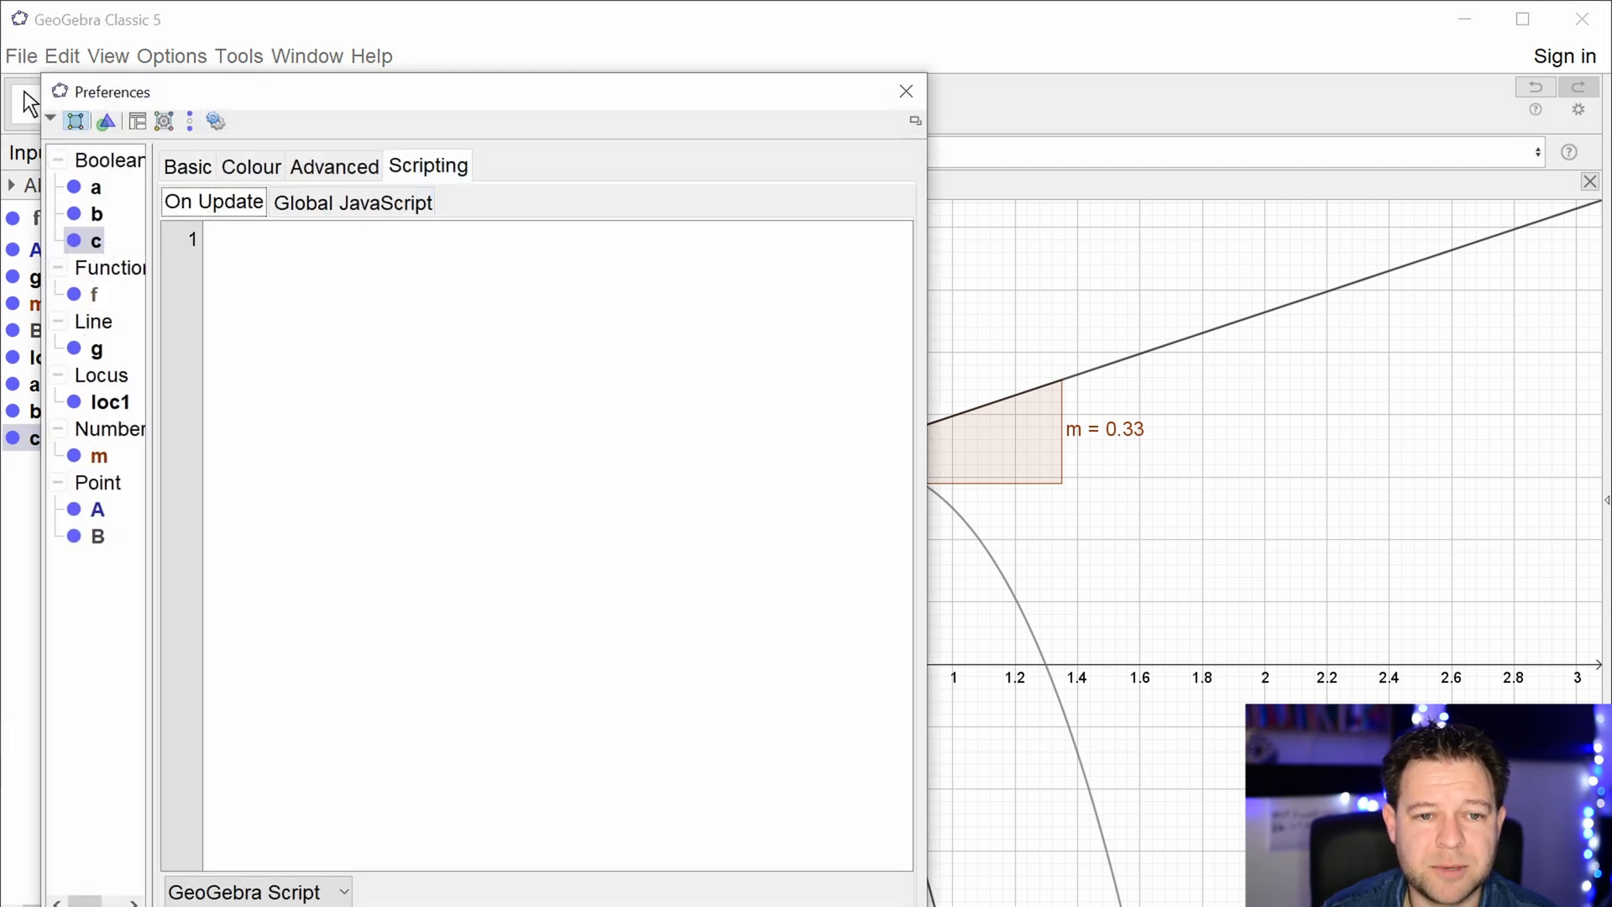
pyautogui.write('set')
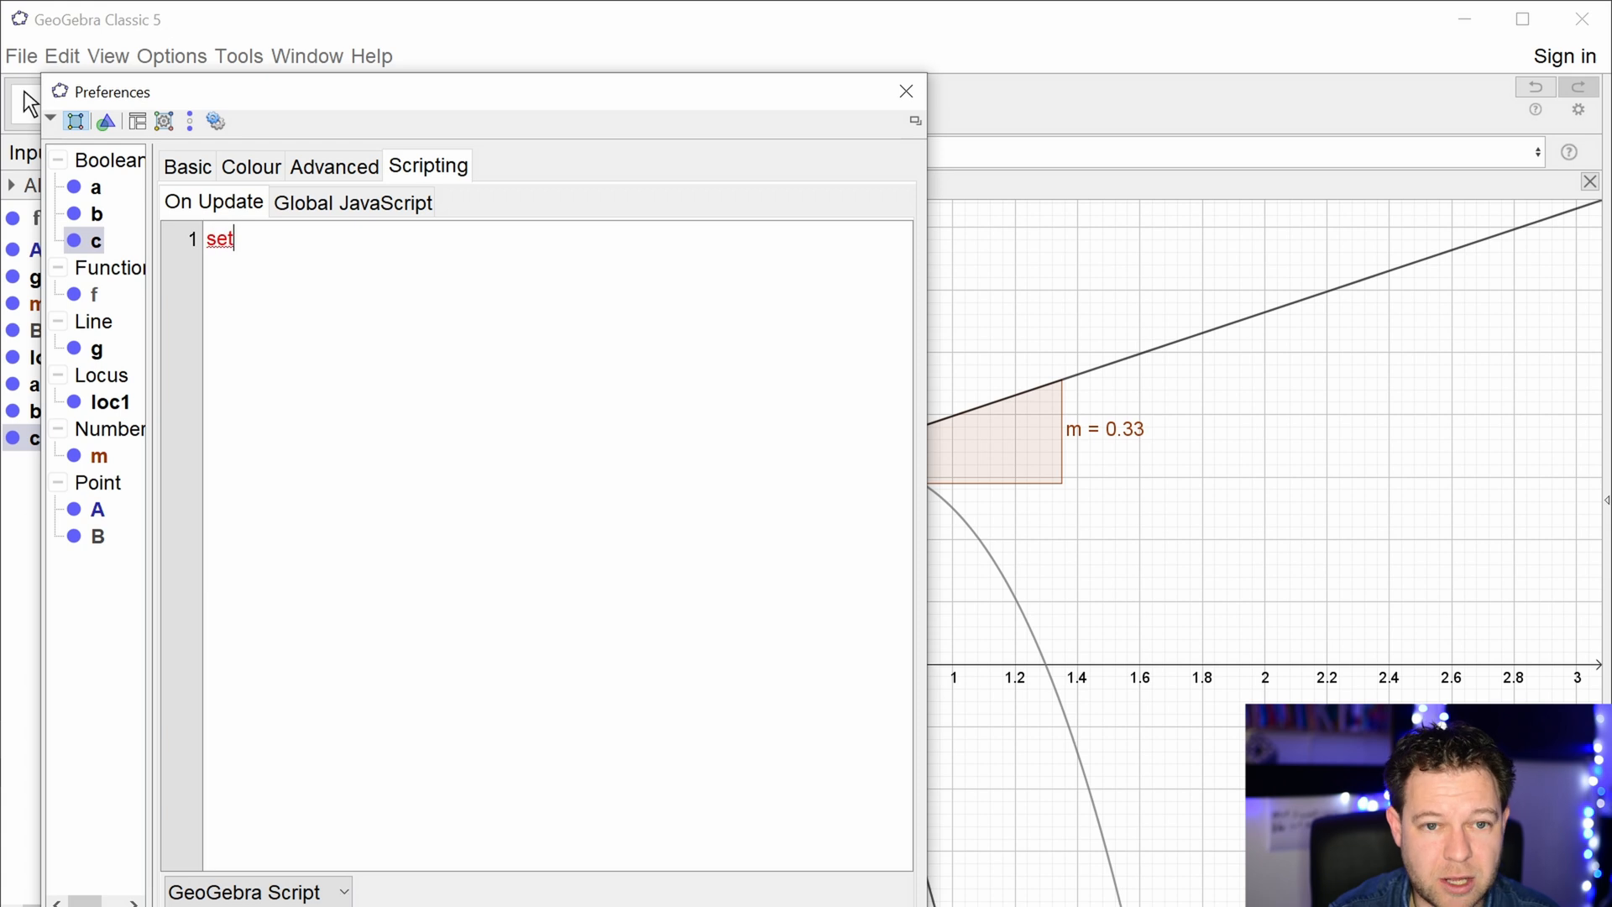
pyautogui.write('trace')
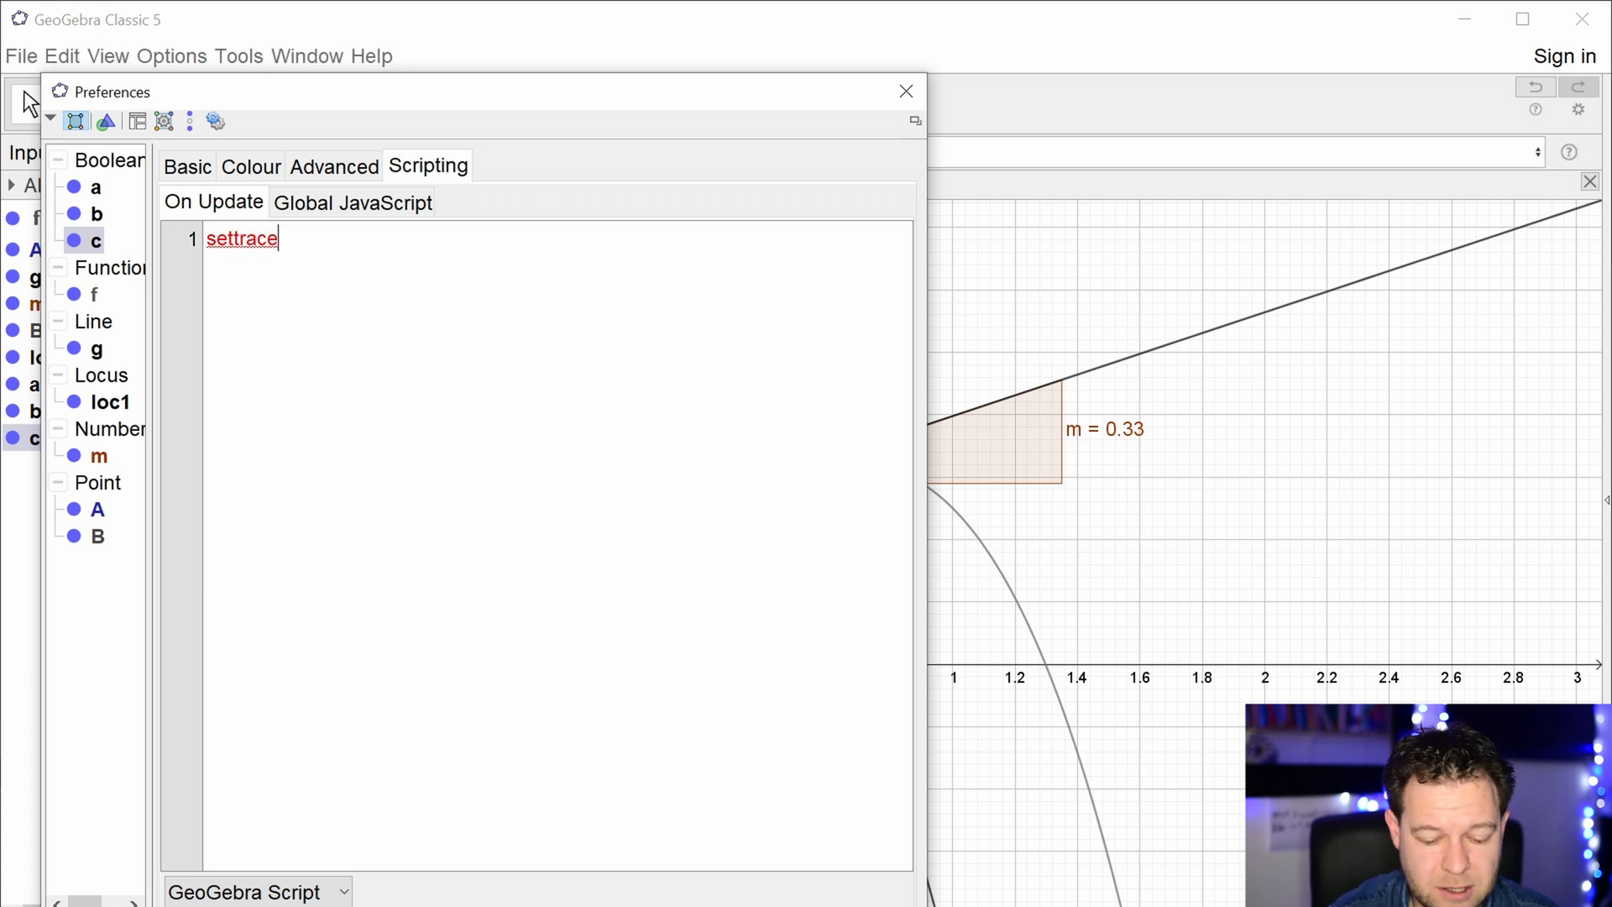
pyautogui.write('(B,c')
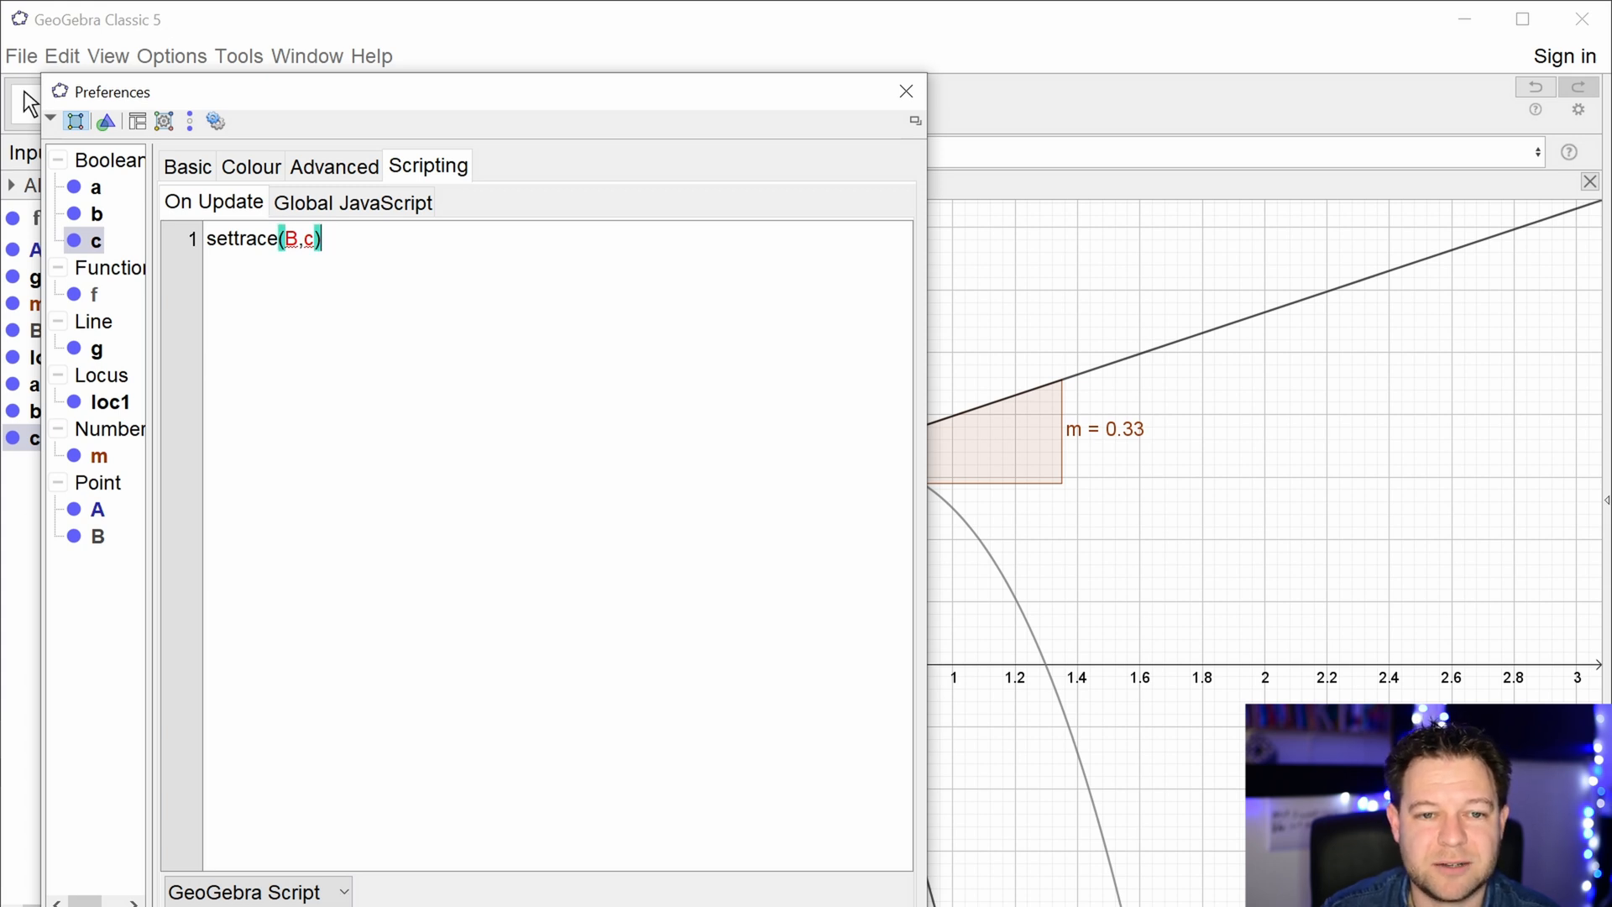
pyautogui.click(905, 91)
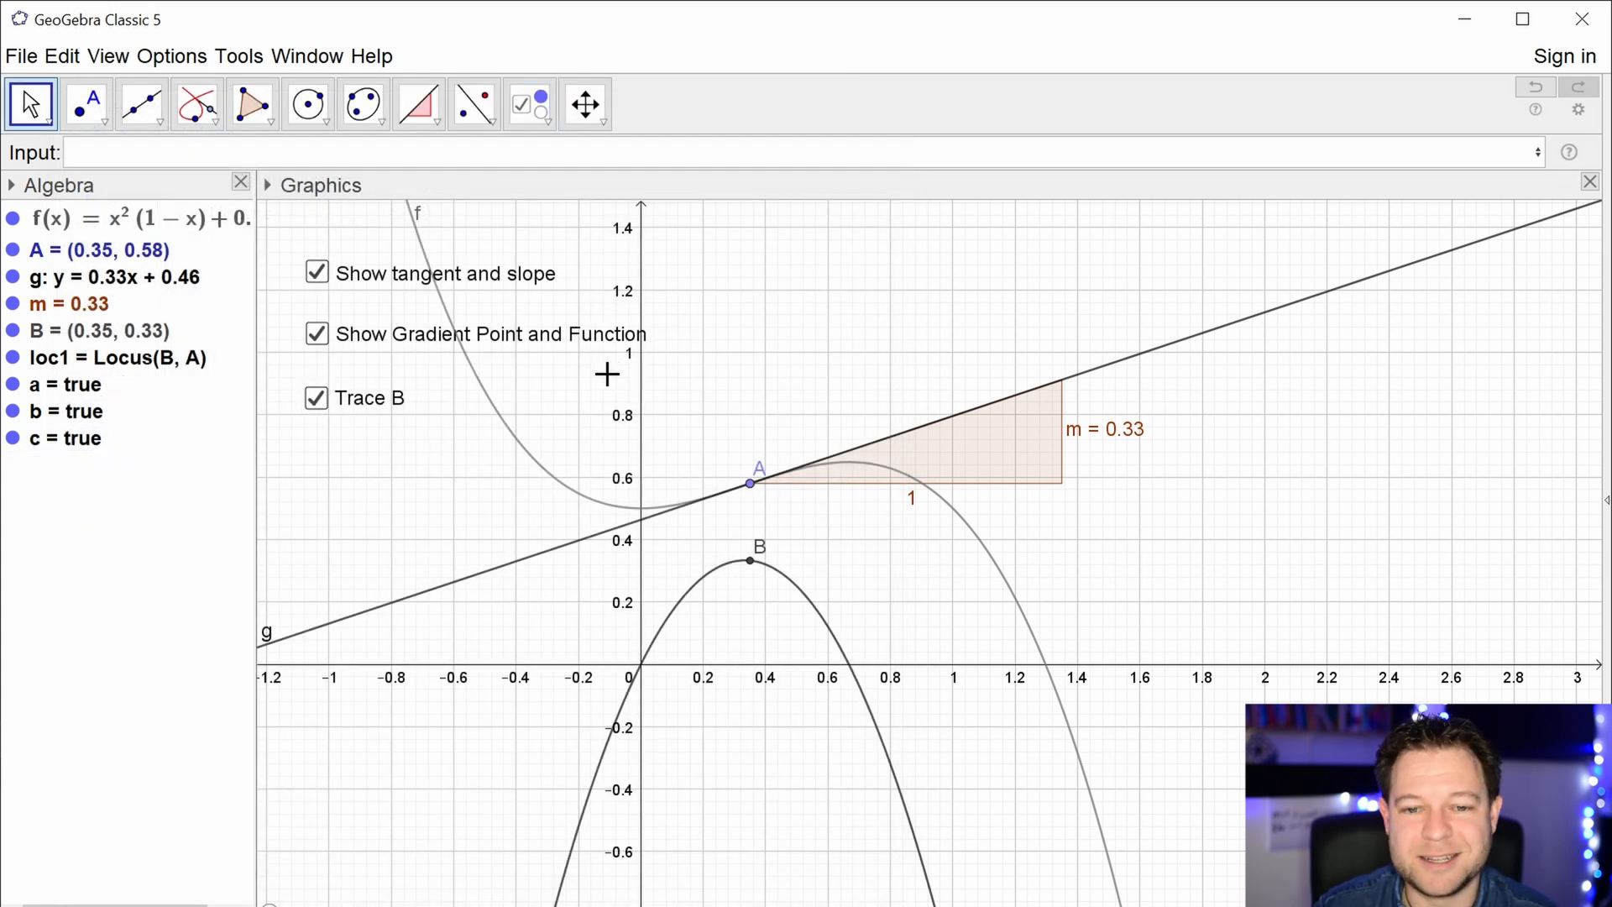
# - Create a check box captioned "Animate A" with no linked objects beneath the Trace B check box
pyautogui.click(530, 104)
pyautogui.click(335, 446)
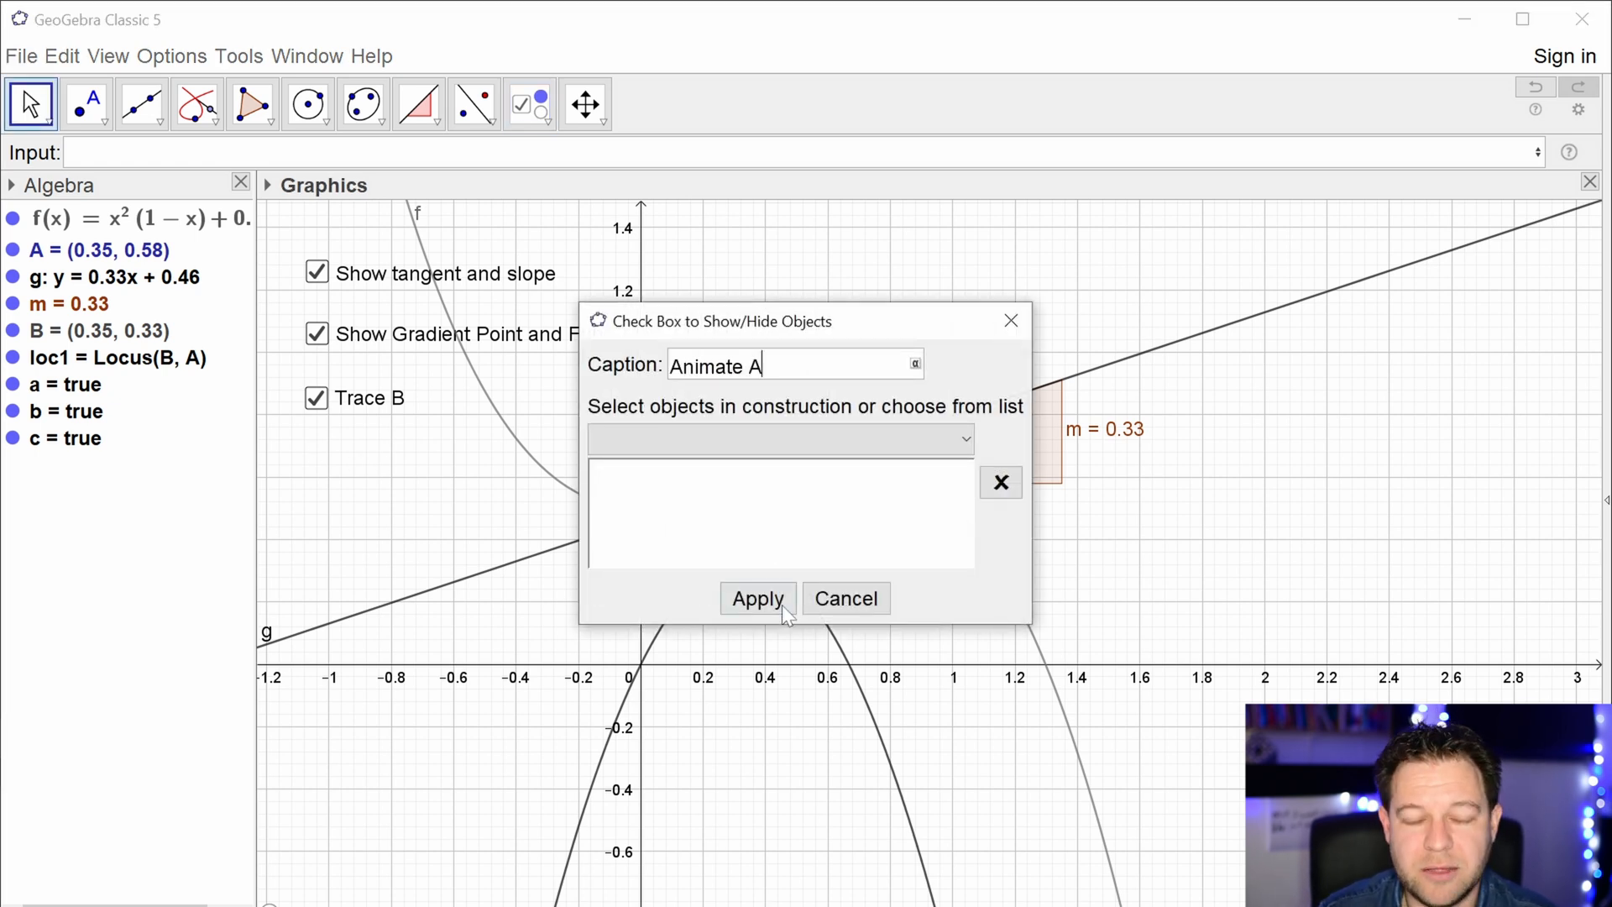
pyautogui.click(748, 611)
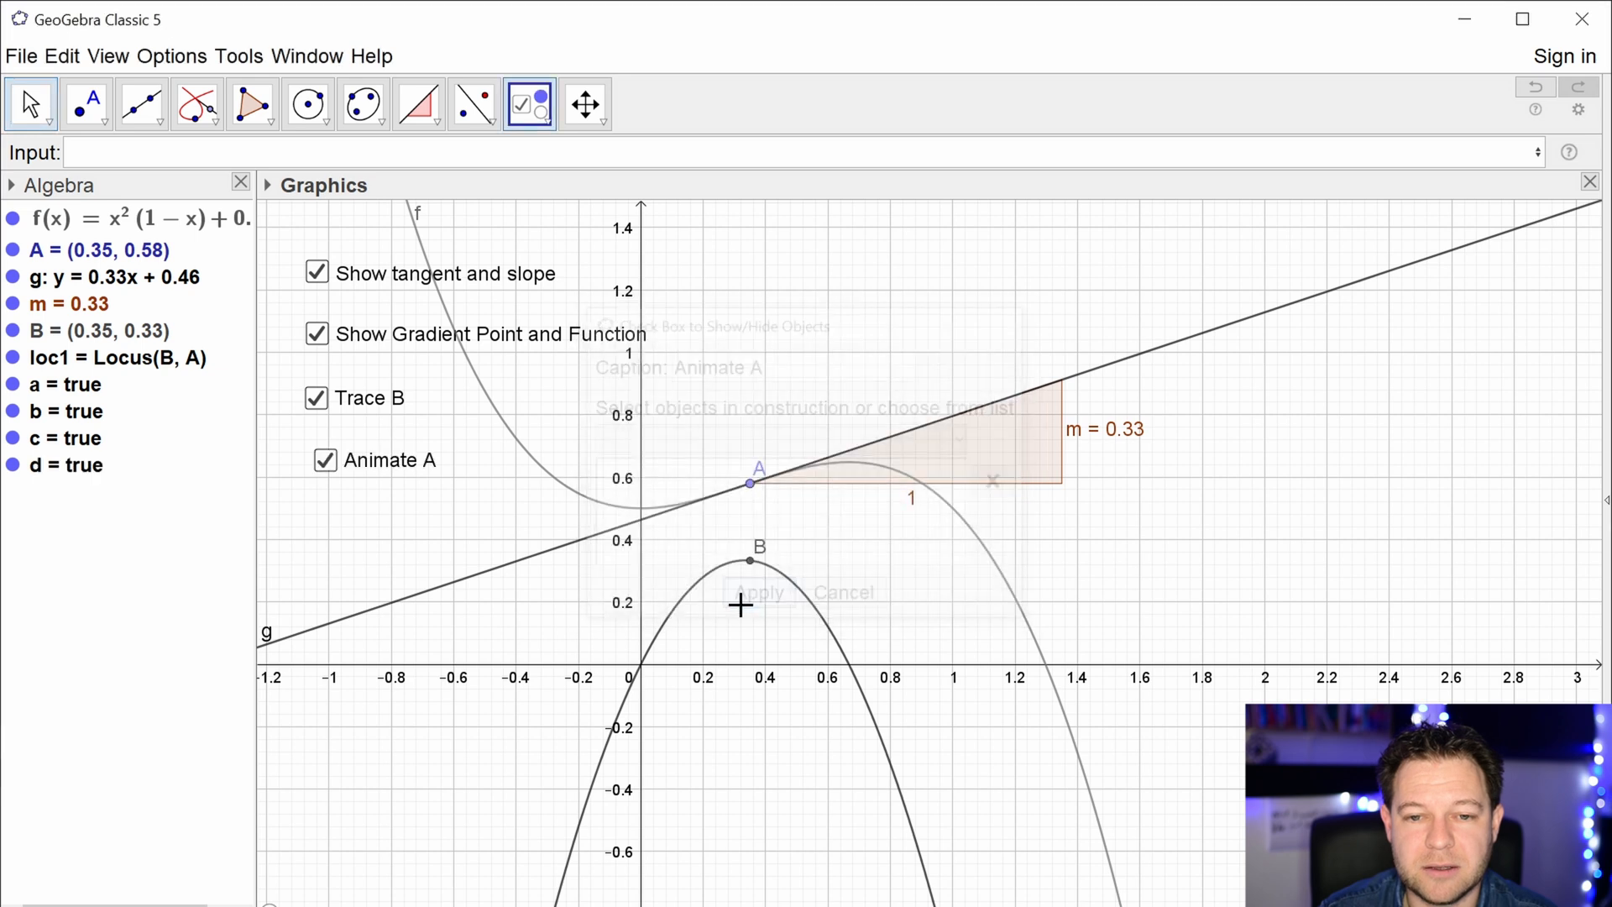
# - Give the Animate A check box the On Update script startanimation(A,d)
pyautogui.rightClick(408, 474)
pyautogui.click(504, 674)
pyautogui.click(406, 205)
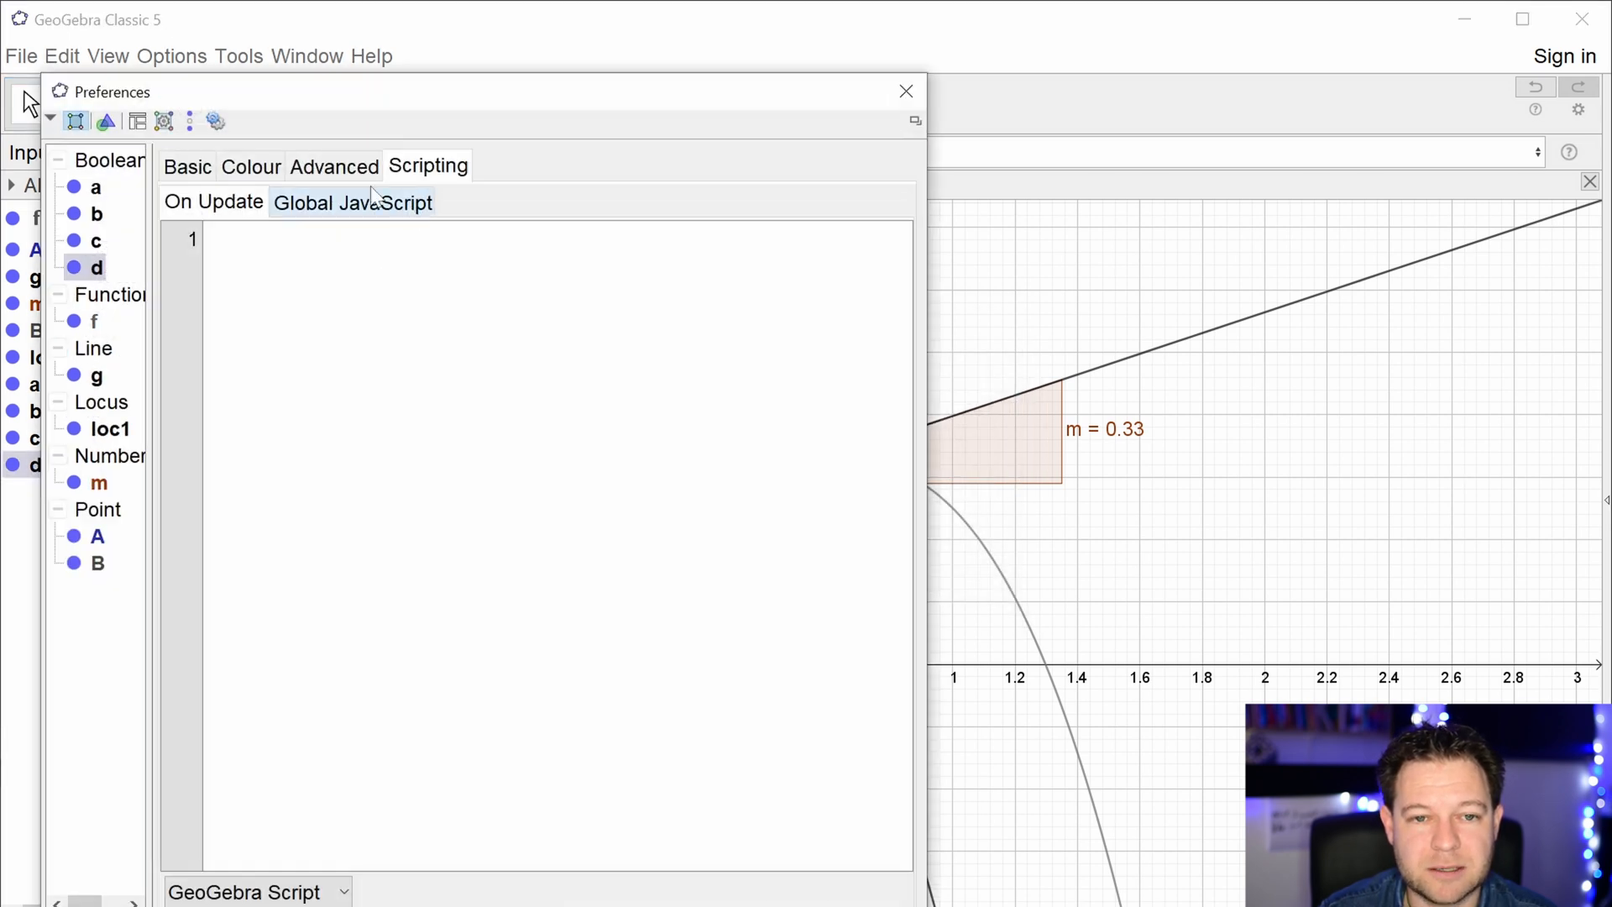
pyautogui.write('startanimation(A')
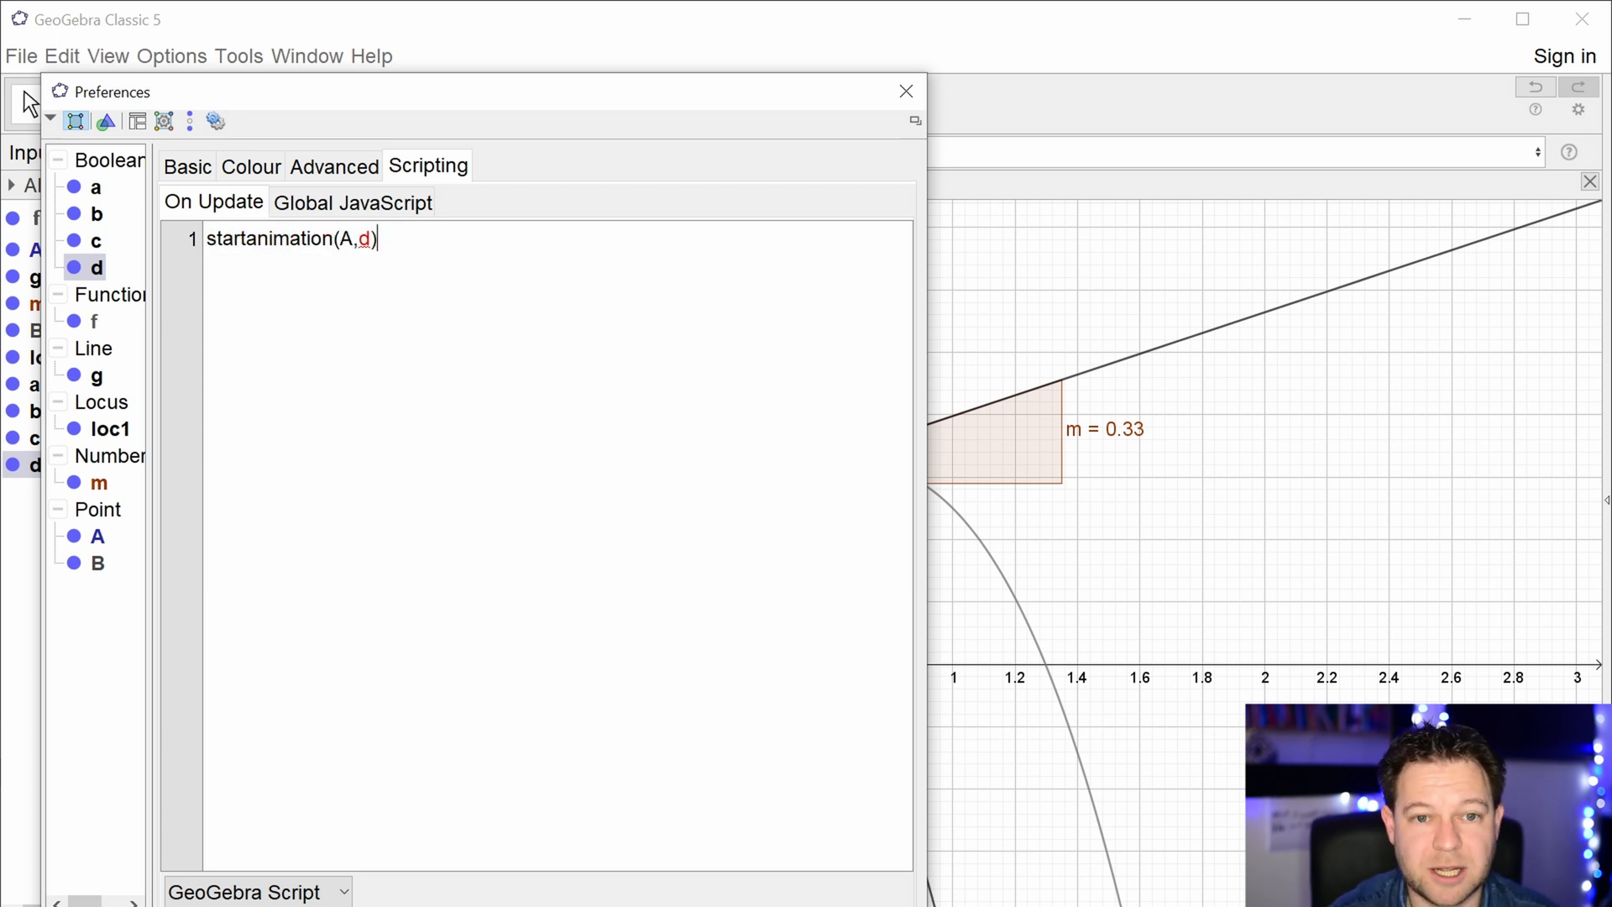
pyautogui.write(',d)')
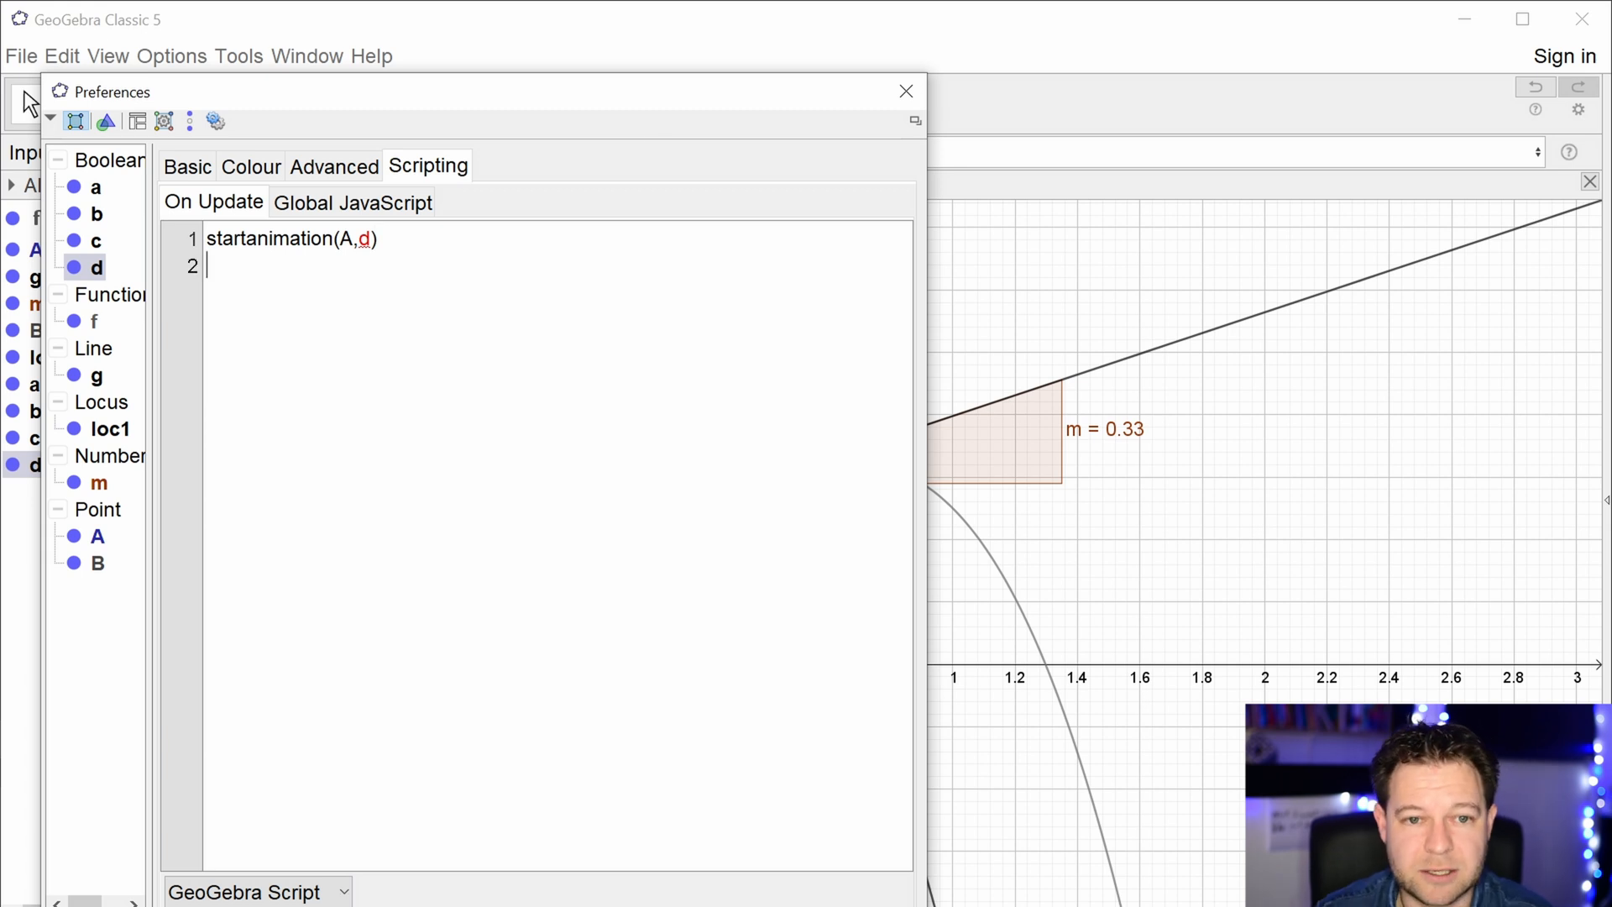
pyautogui.click(906, 90)
# - Test the Animate A and Trace B check boxes, leaving only the animation on, and align Animate A closer beneath Trace B
pyautogui.click(324, 460)
pyautogui.click(325, 460)
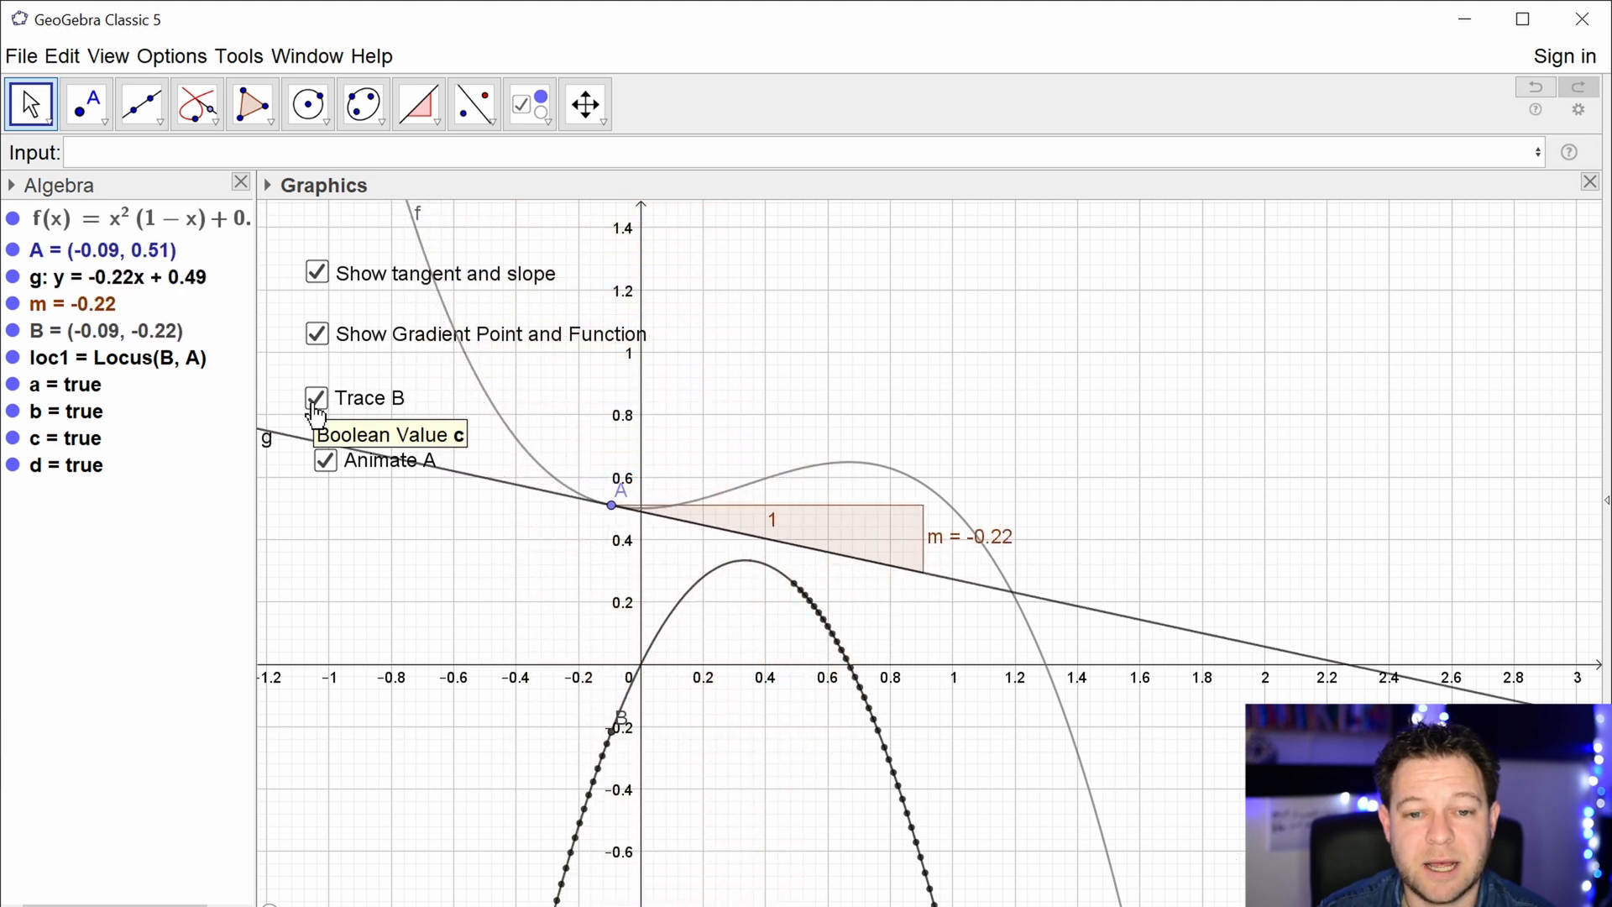
pyautogui.click(315, 401)
pyautogui.click(315, 400)
pyautogui.click(315, 400)
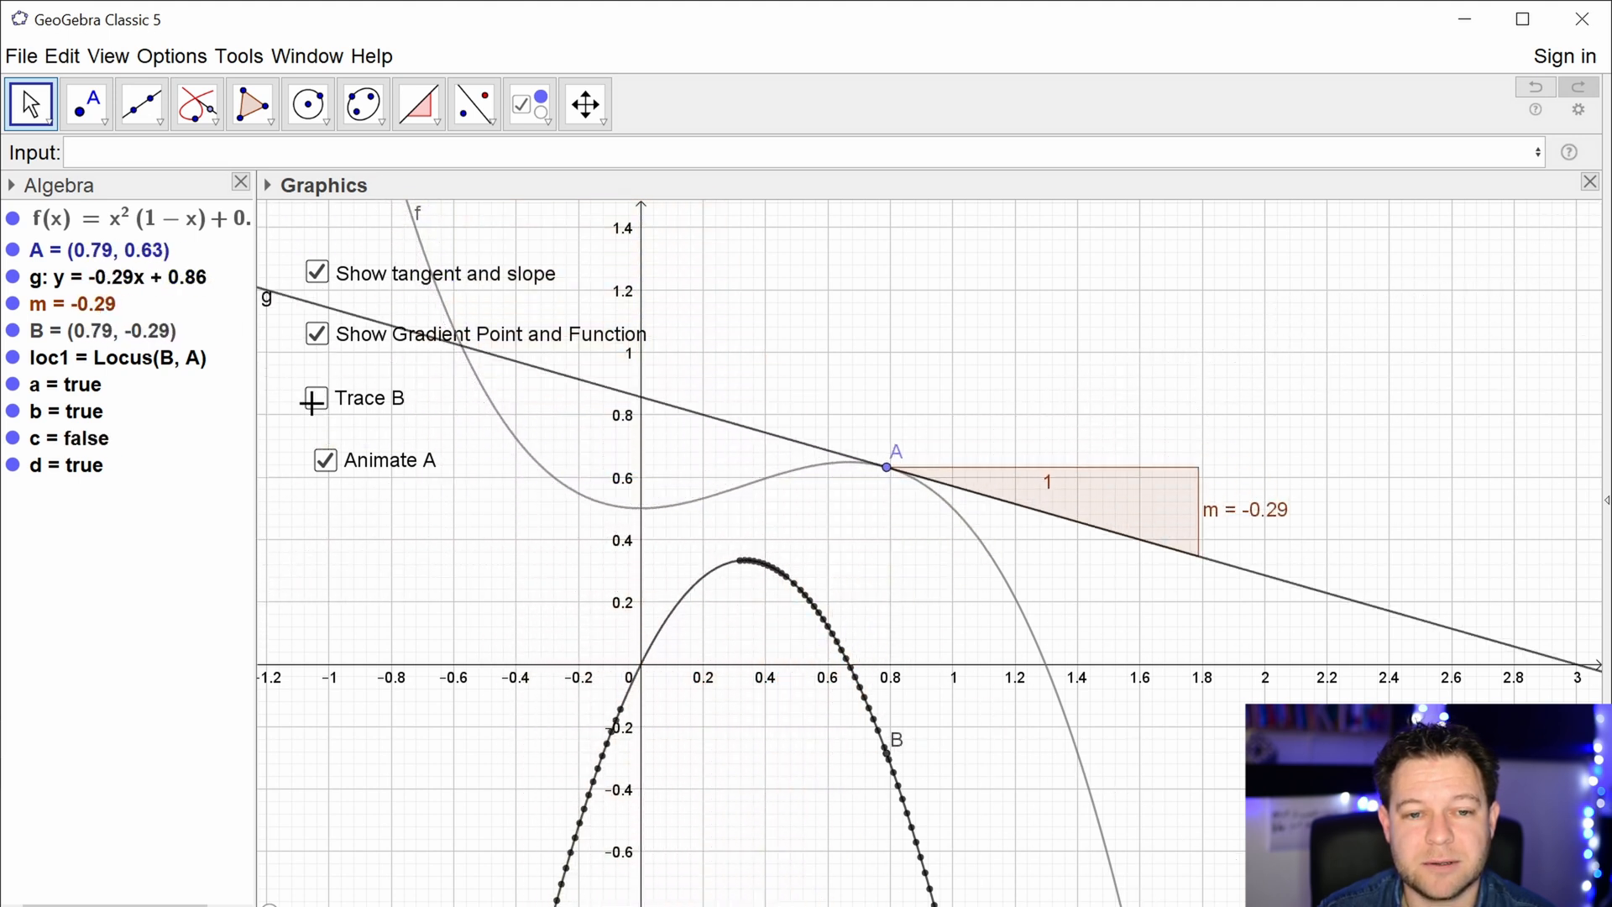
pyautogui.moveTo(363, 470); pyautogui.dragTo(353, 457)
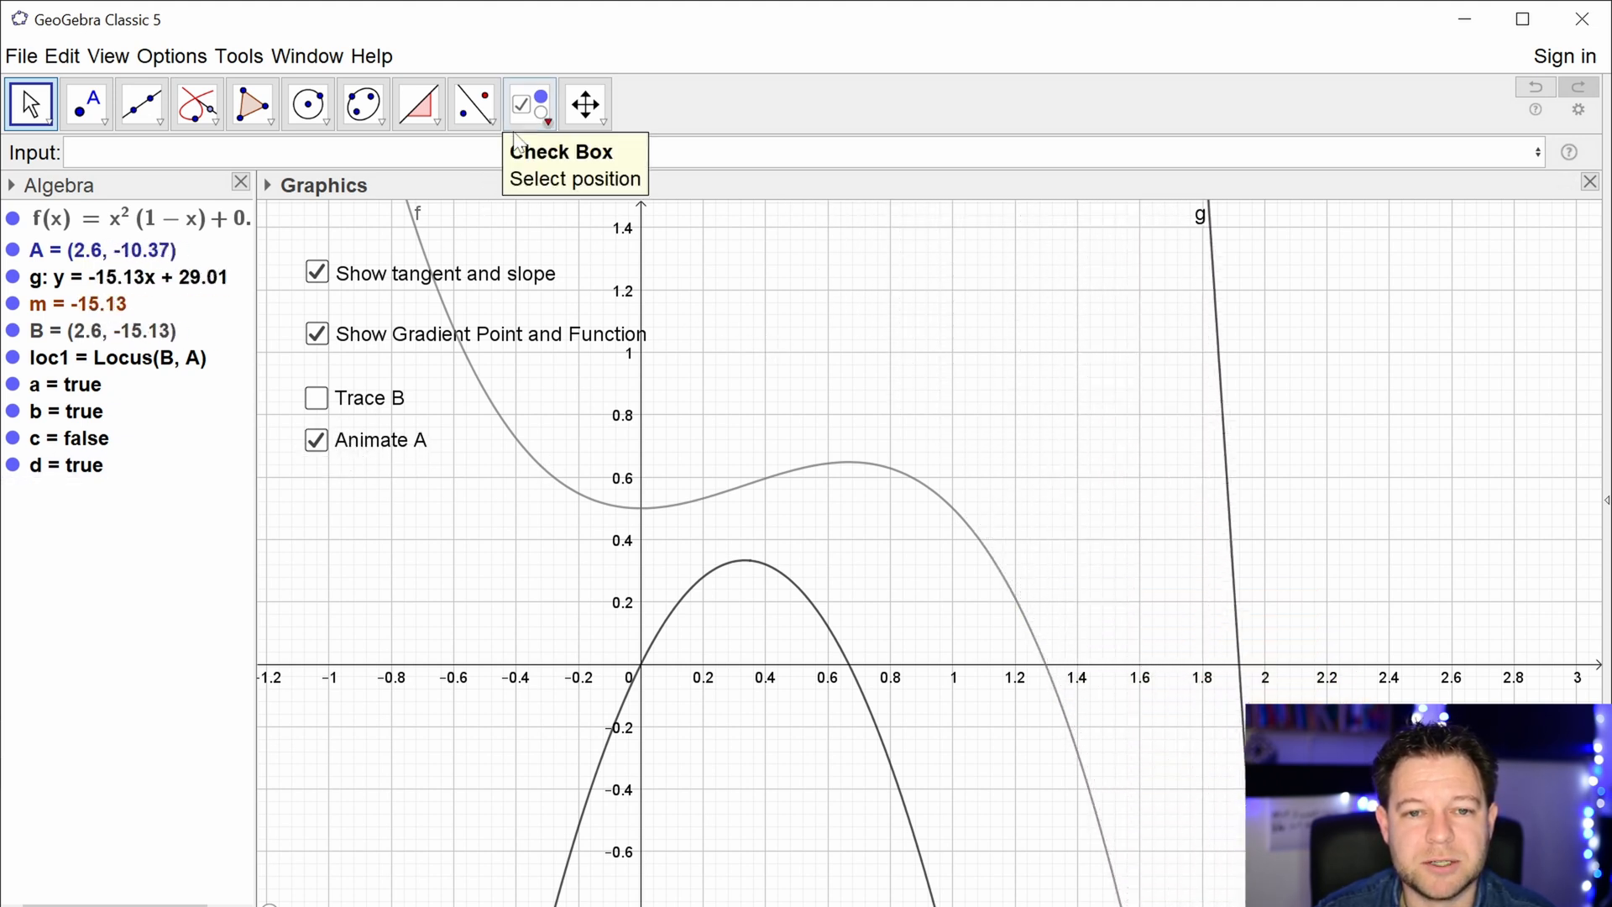
# - Create a button captioned "Clear traces" with the GeoGebra script zoomin(1) beneath the Animate A check box
pyautogui.click(535, 118)
pyautogui.click(580, 293)
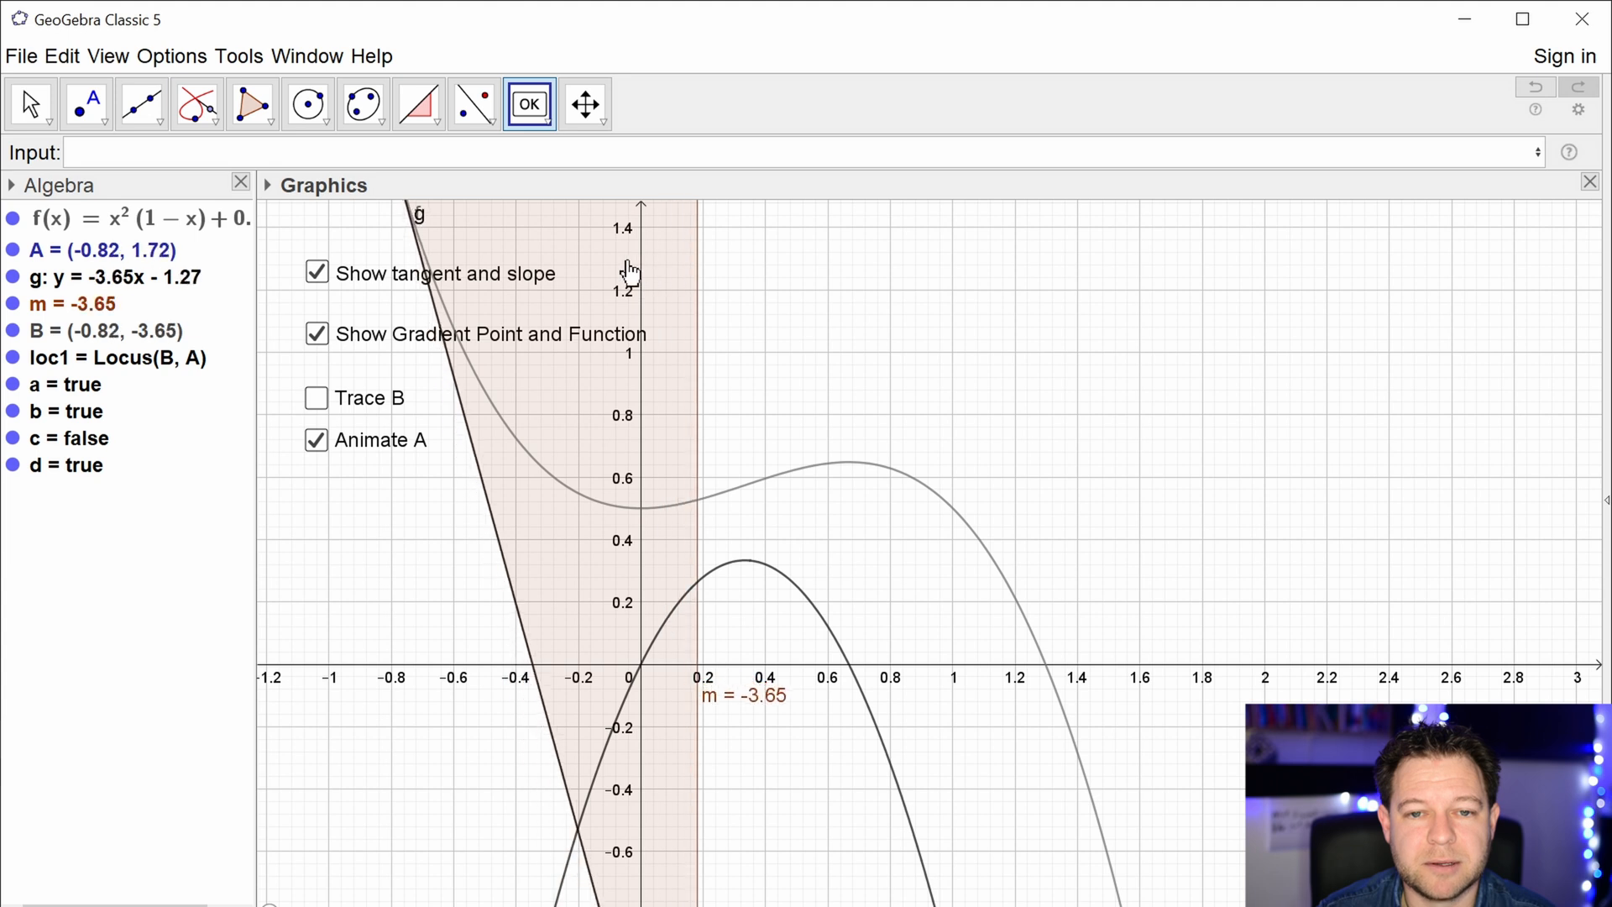
pyautogui.click(317, 504)
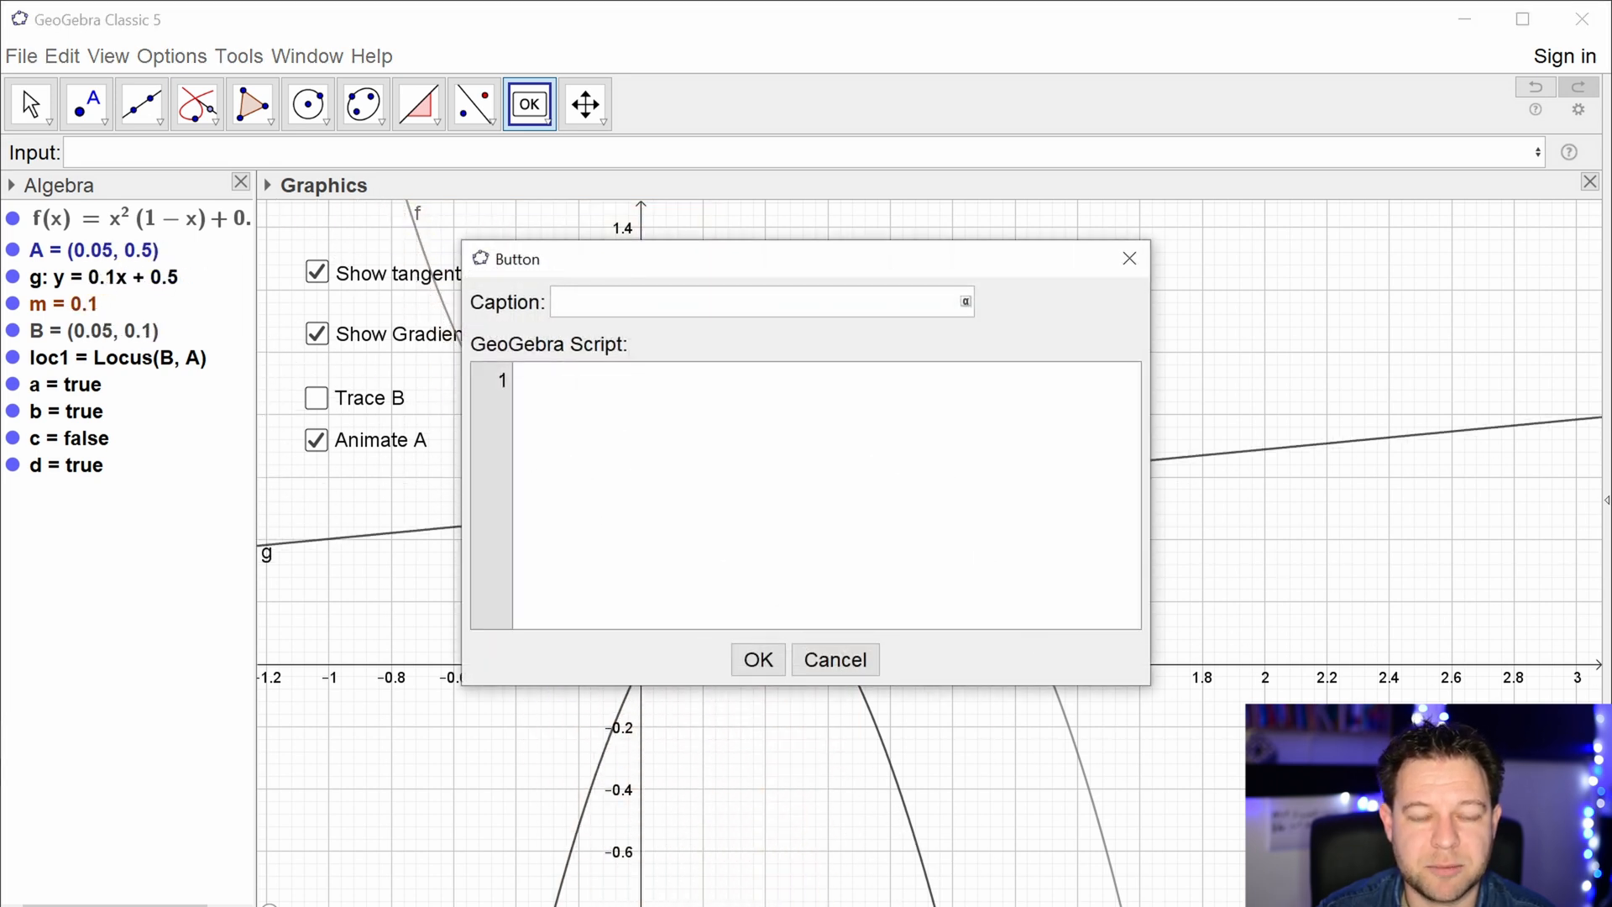
pyautogui.write('Clear ')
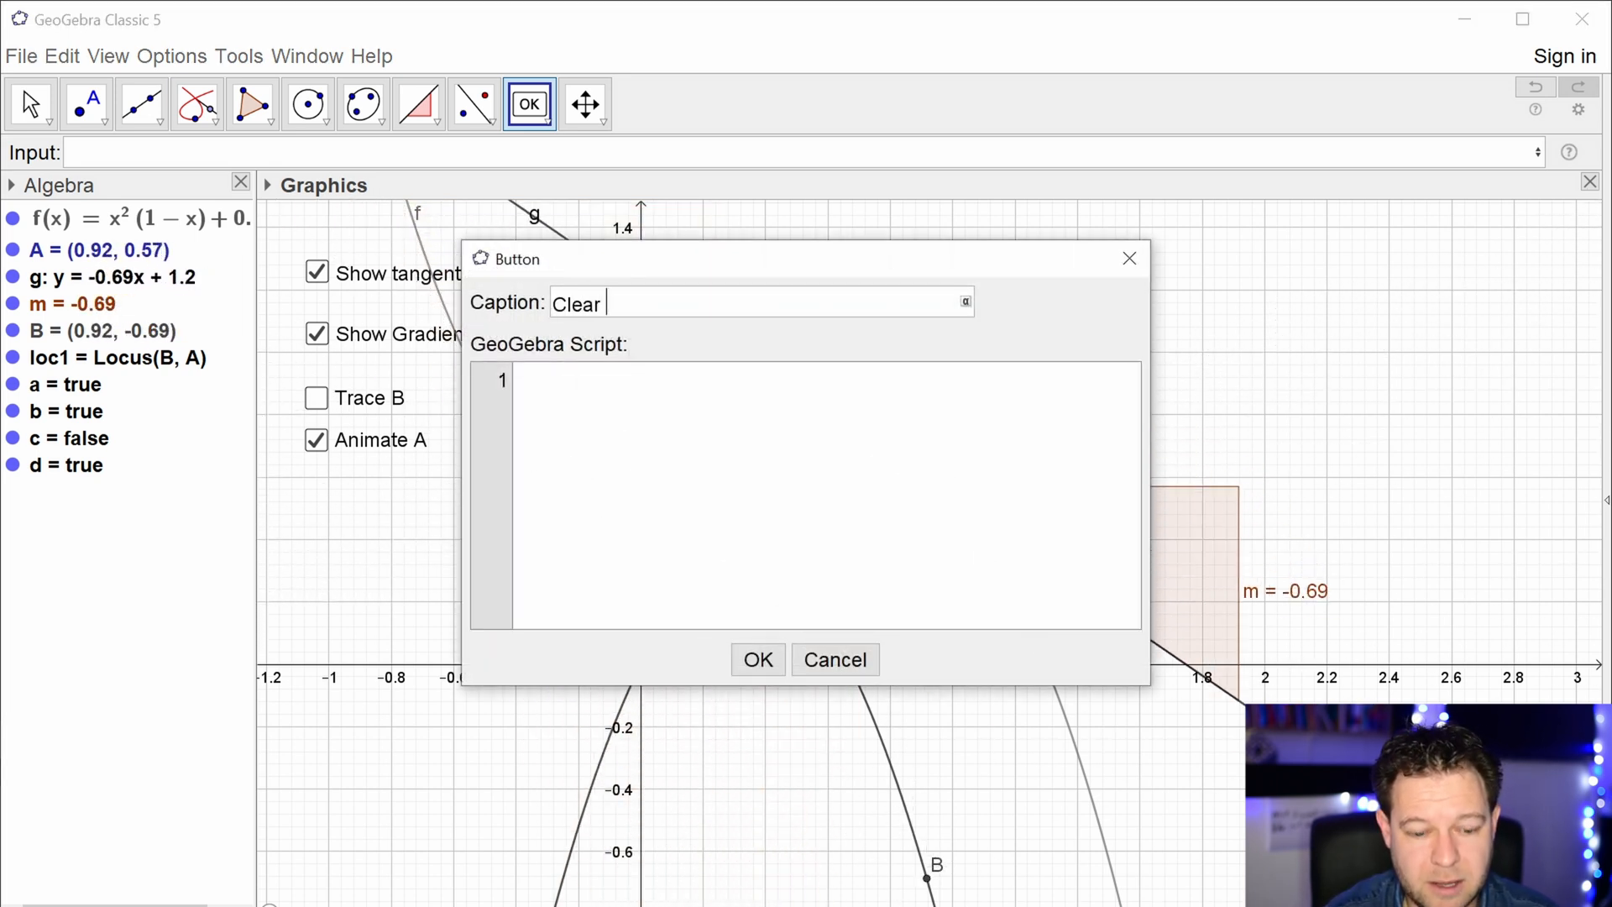
pyautogui.write('traces')
pyautogui.click(517, 380)
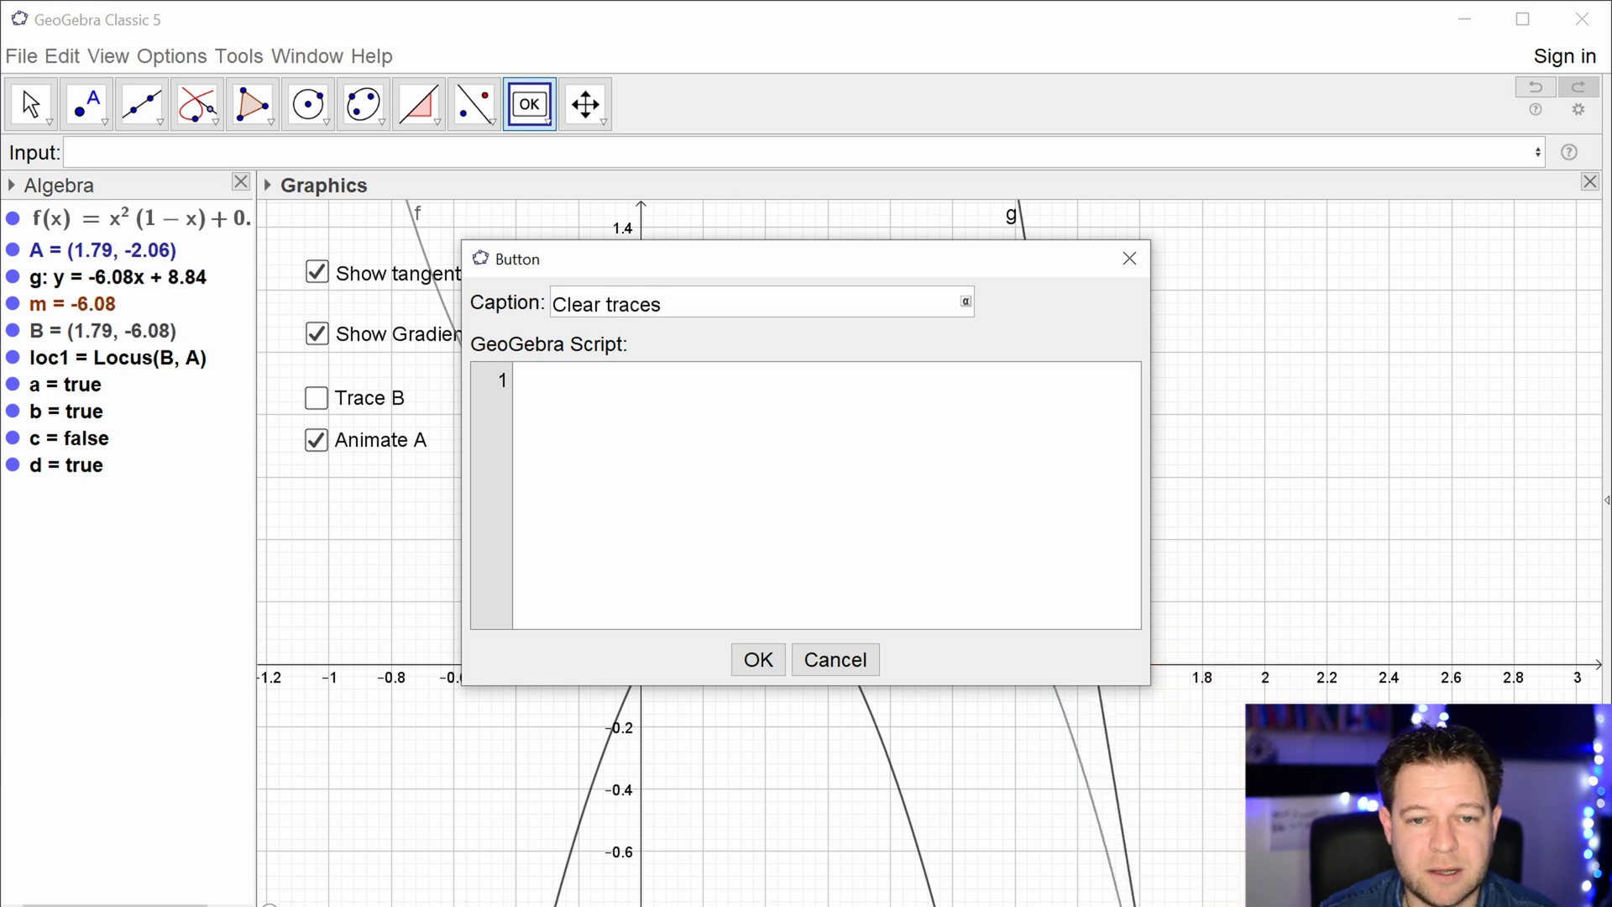
pyautogui.write('zoomin(')
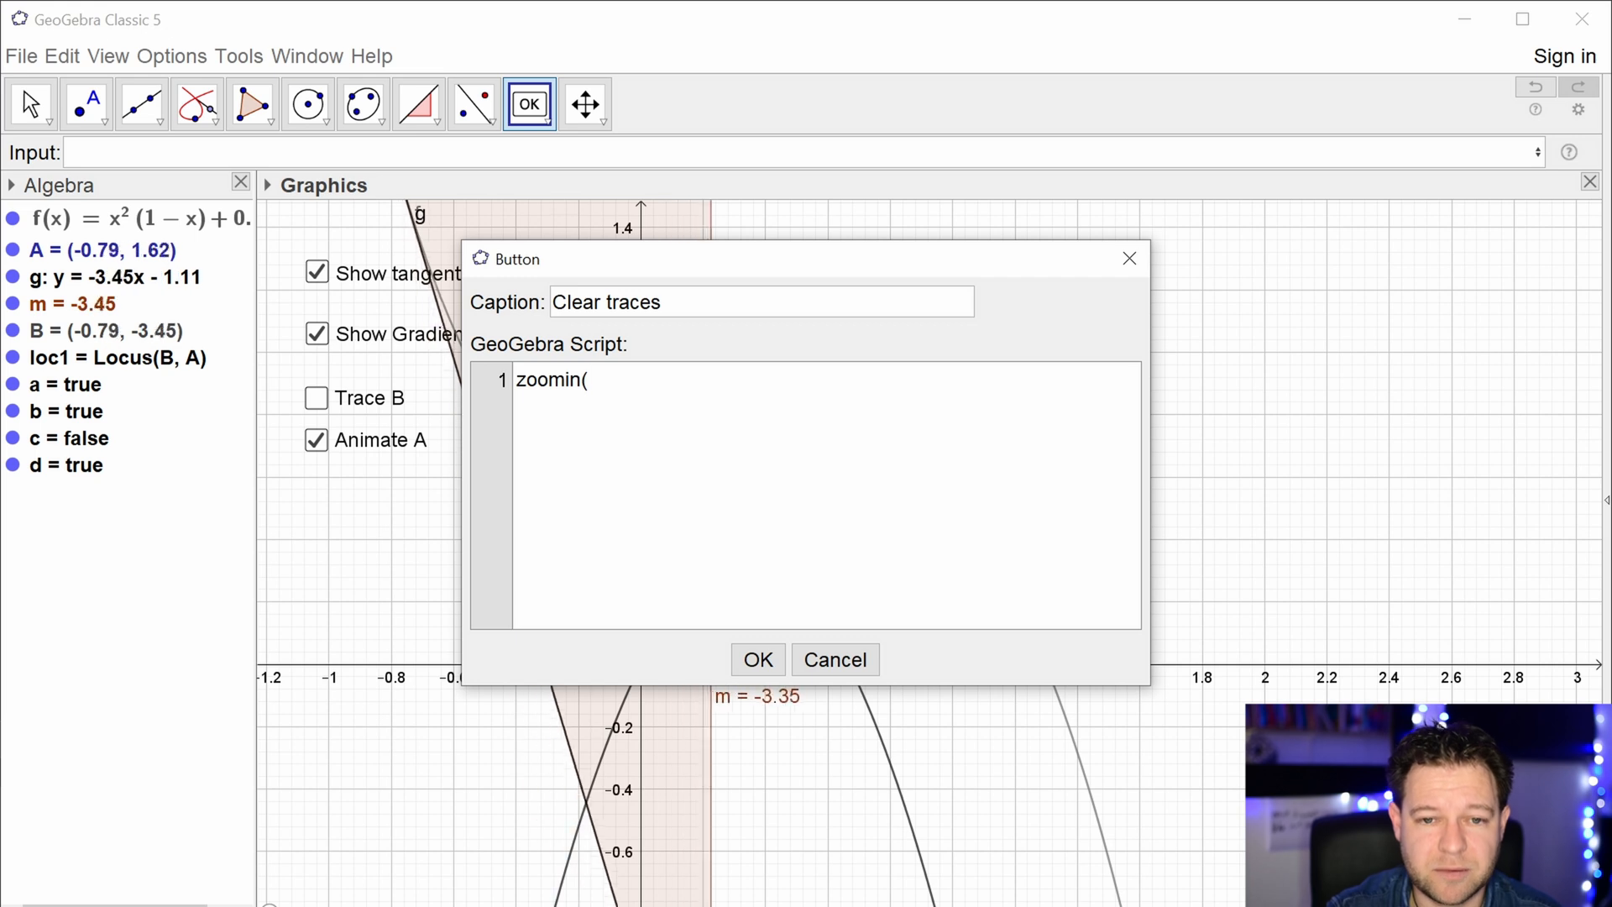
pyautogui.write('1)')
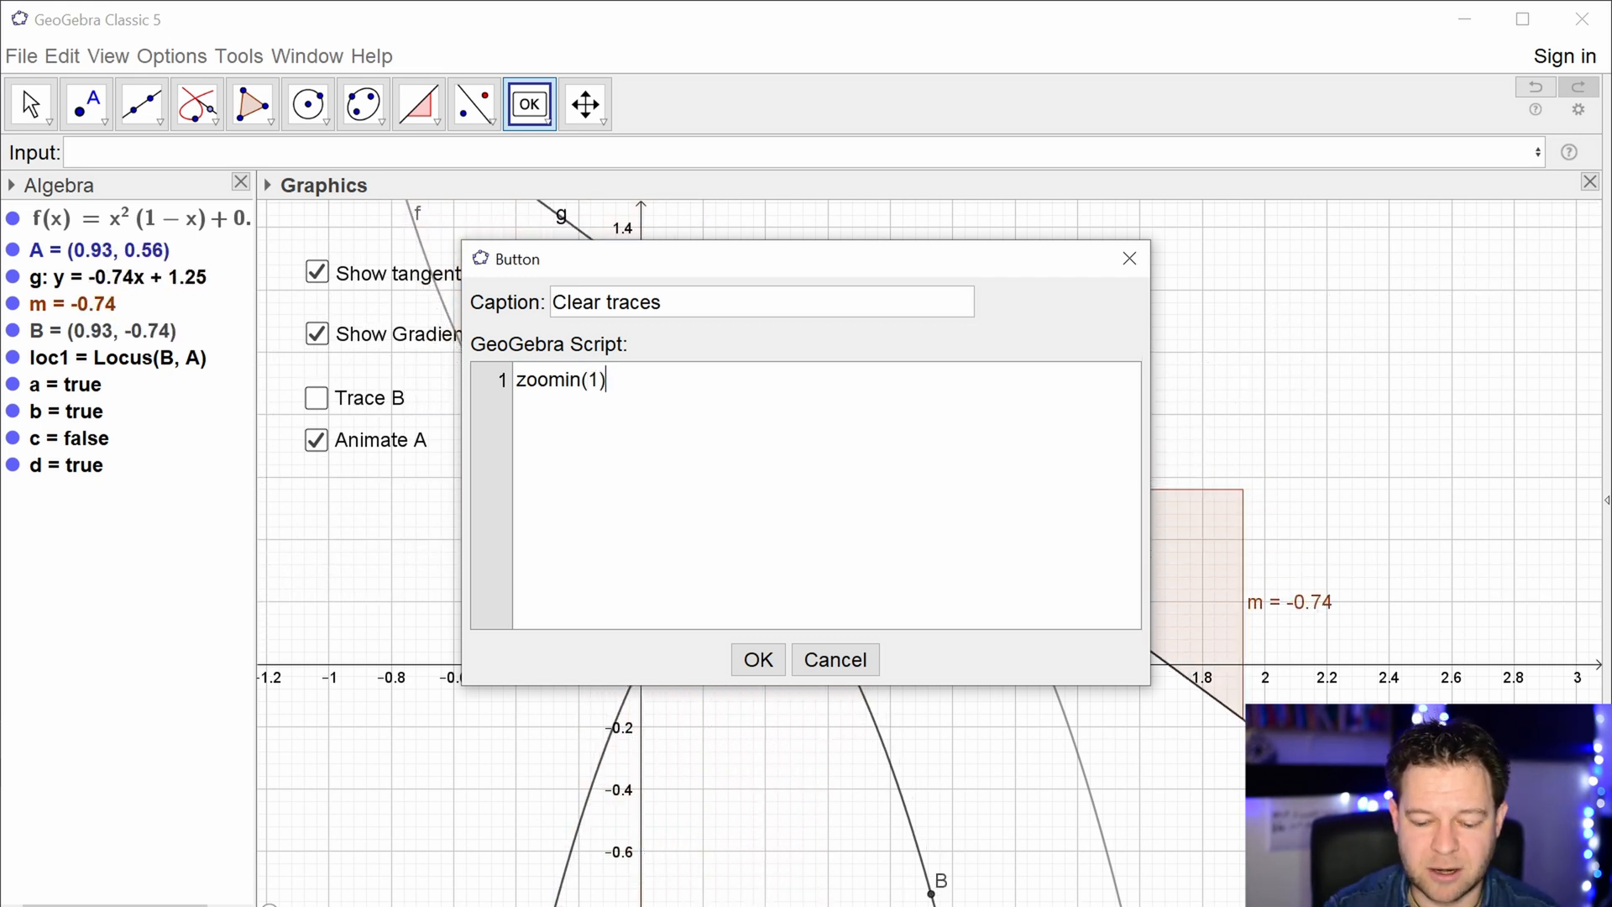
pyautogui.press('Return')
pyautogui.click(758, 659)
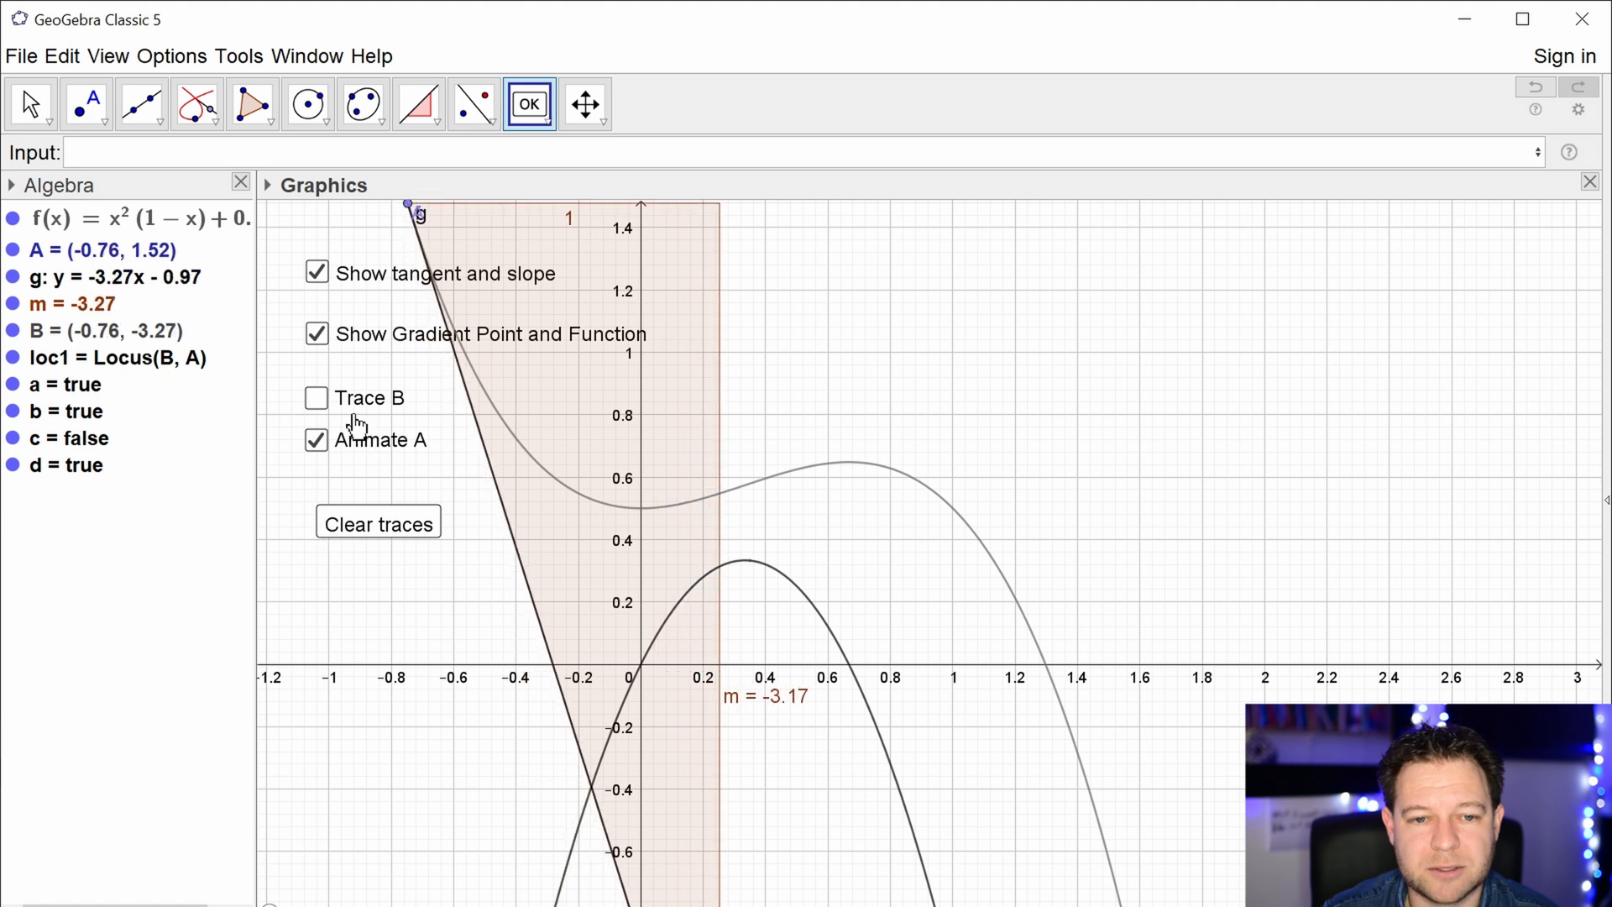
# - Test the Clear traces button on a short trace of B, and switch off the animation of A
pyautogui.press('Escape')
pyautogui.click(315, 398)
pyautogui.click(316, 400)
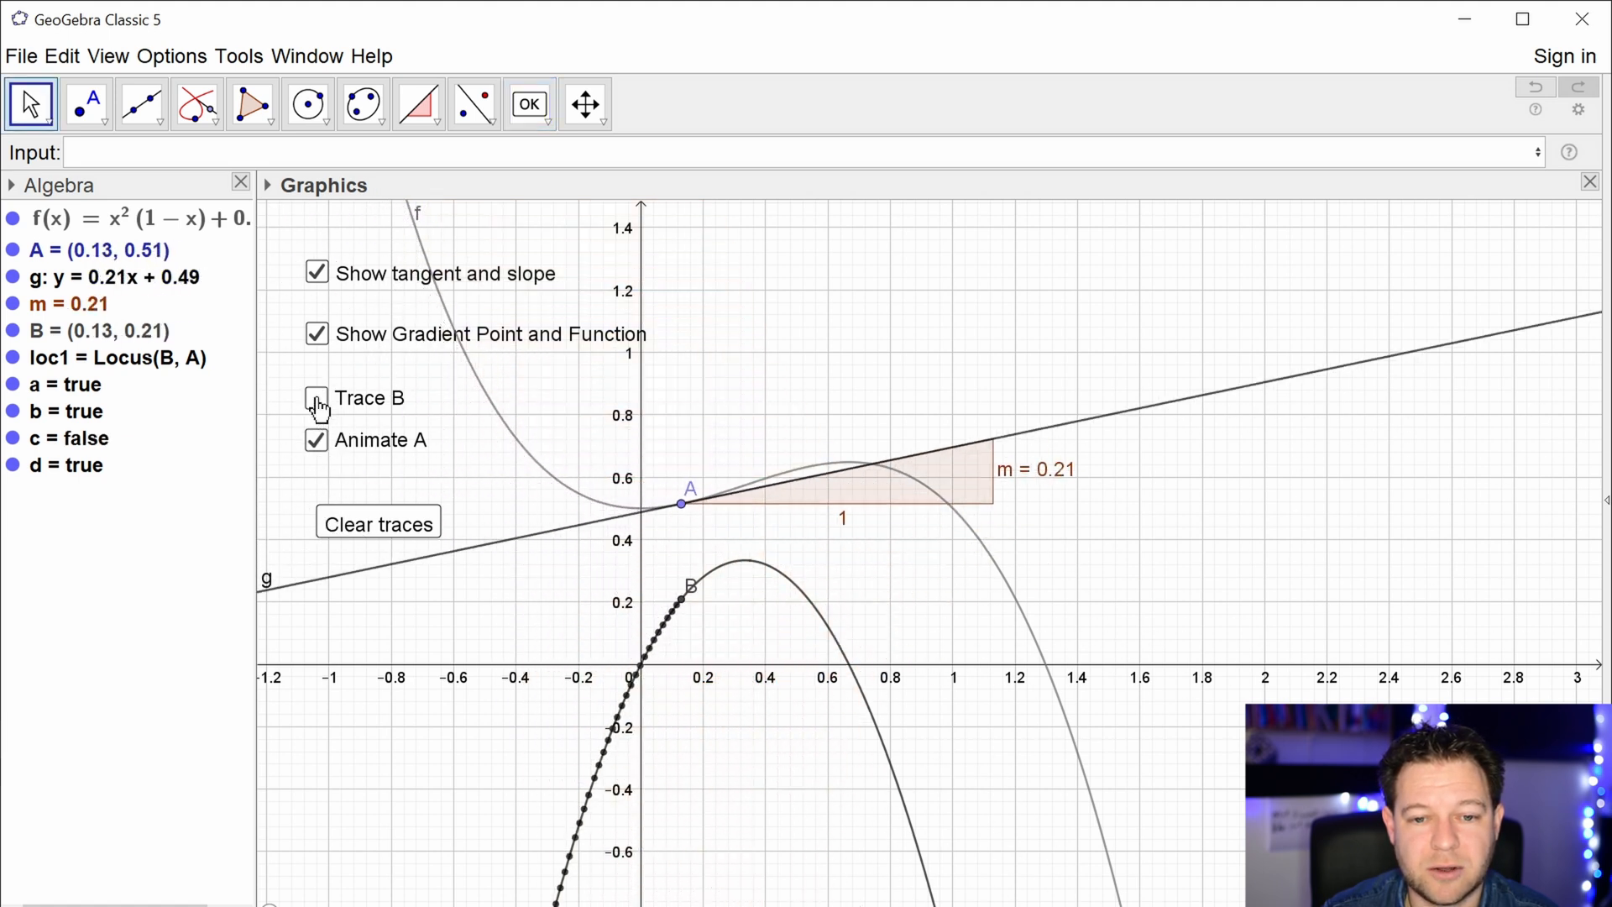
pyautogui.click(363, 525)
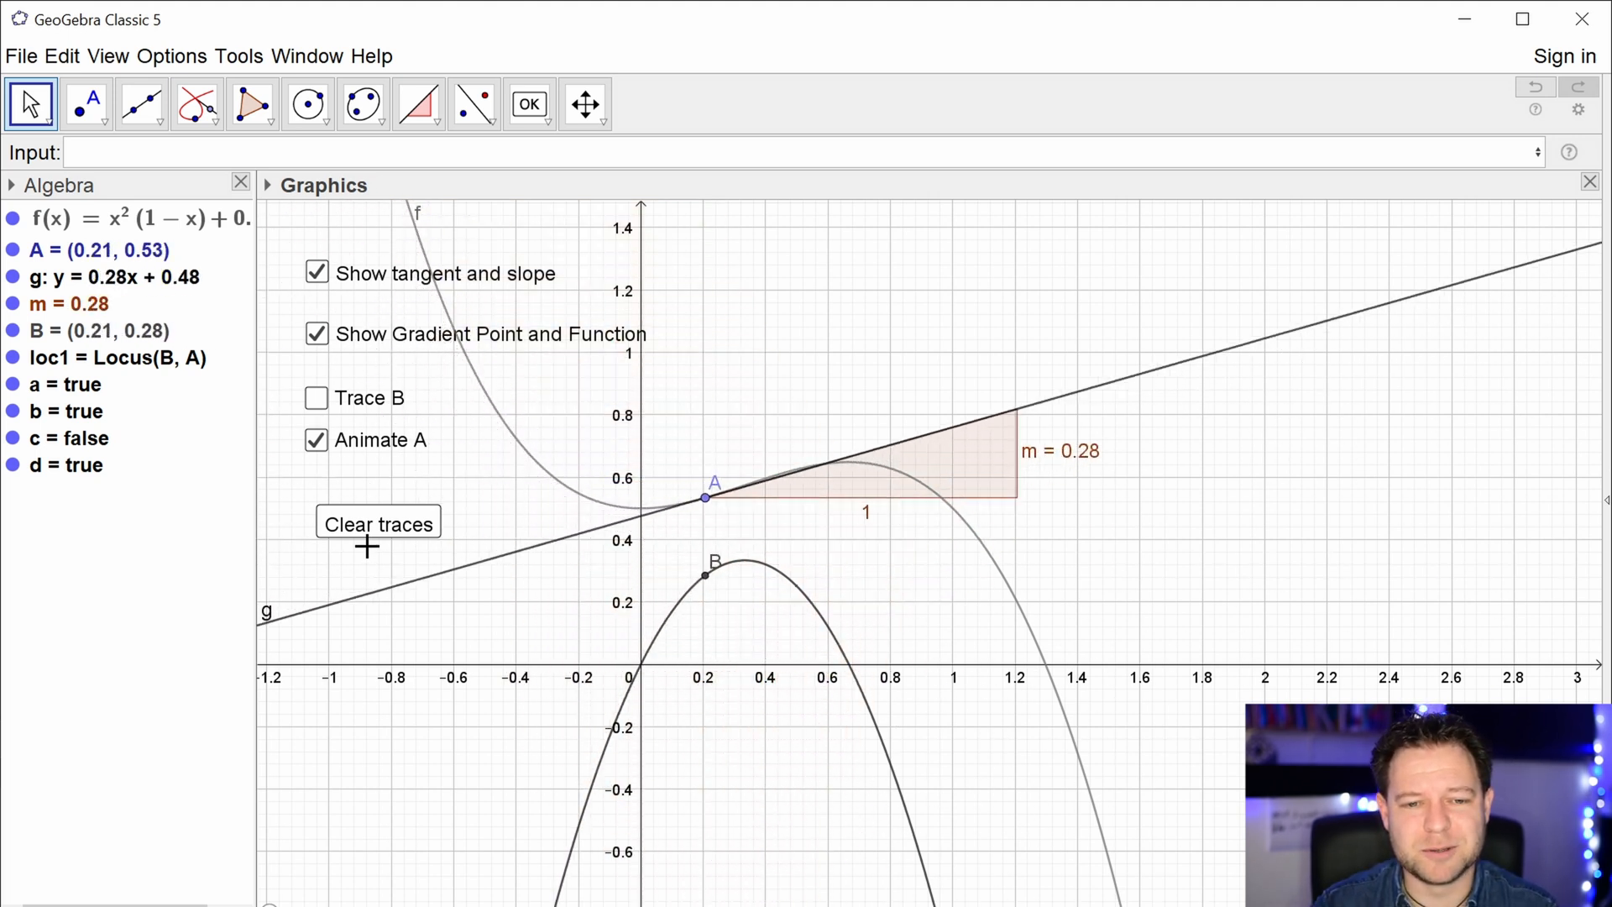
pyautogui.click(316, 439)
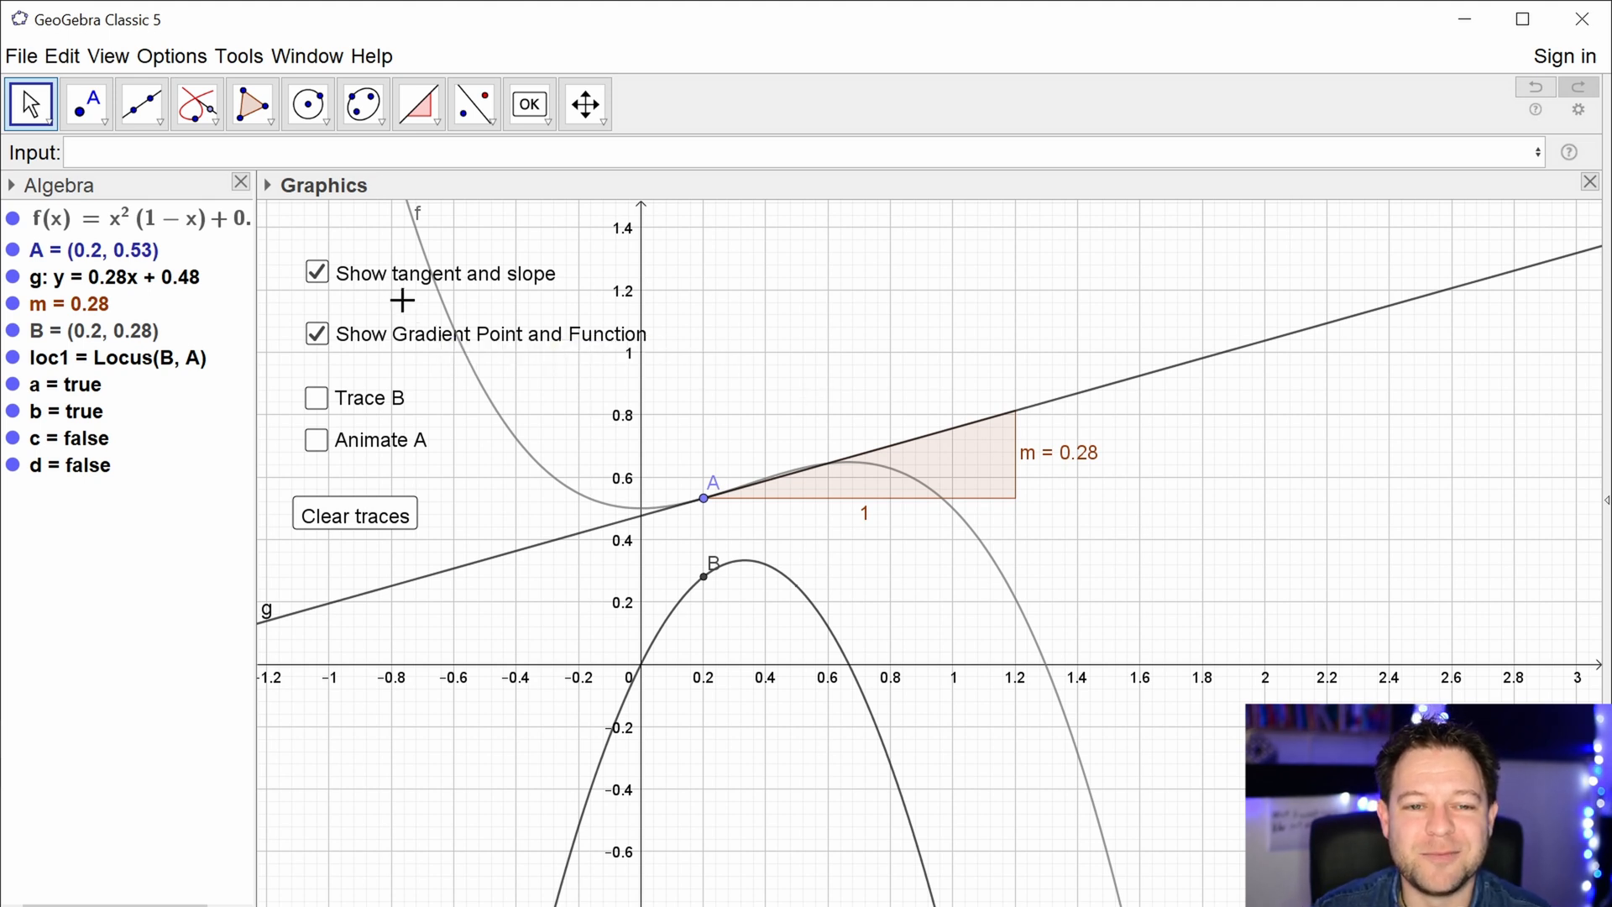
# - Reposition the tangent and slope check box and set point capturing to Off
pyautogui.moveTo(372, 294)
pyautogui.mouseDown()
pyautogui.moveTo(372, 346)
pyautogui.moveTo(469, 321)
pyautogui.moveTo(361, 287)
pyautogui.moveTo(398, 271)
pyautogui.moveTo(383, 269)
pyautogui.moveTo(400, 305)
pyautogui.moveTo(390, 267)
pyautogui.mouseUp()
pyautogui.click(269, 186)
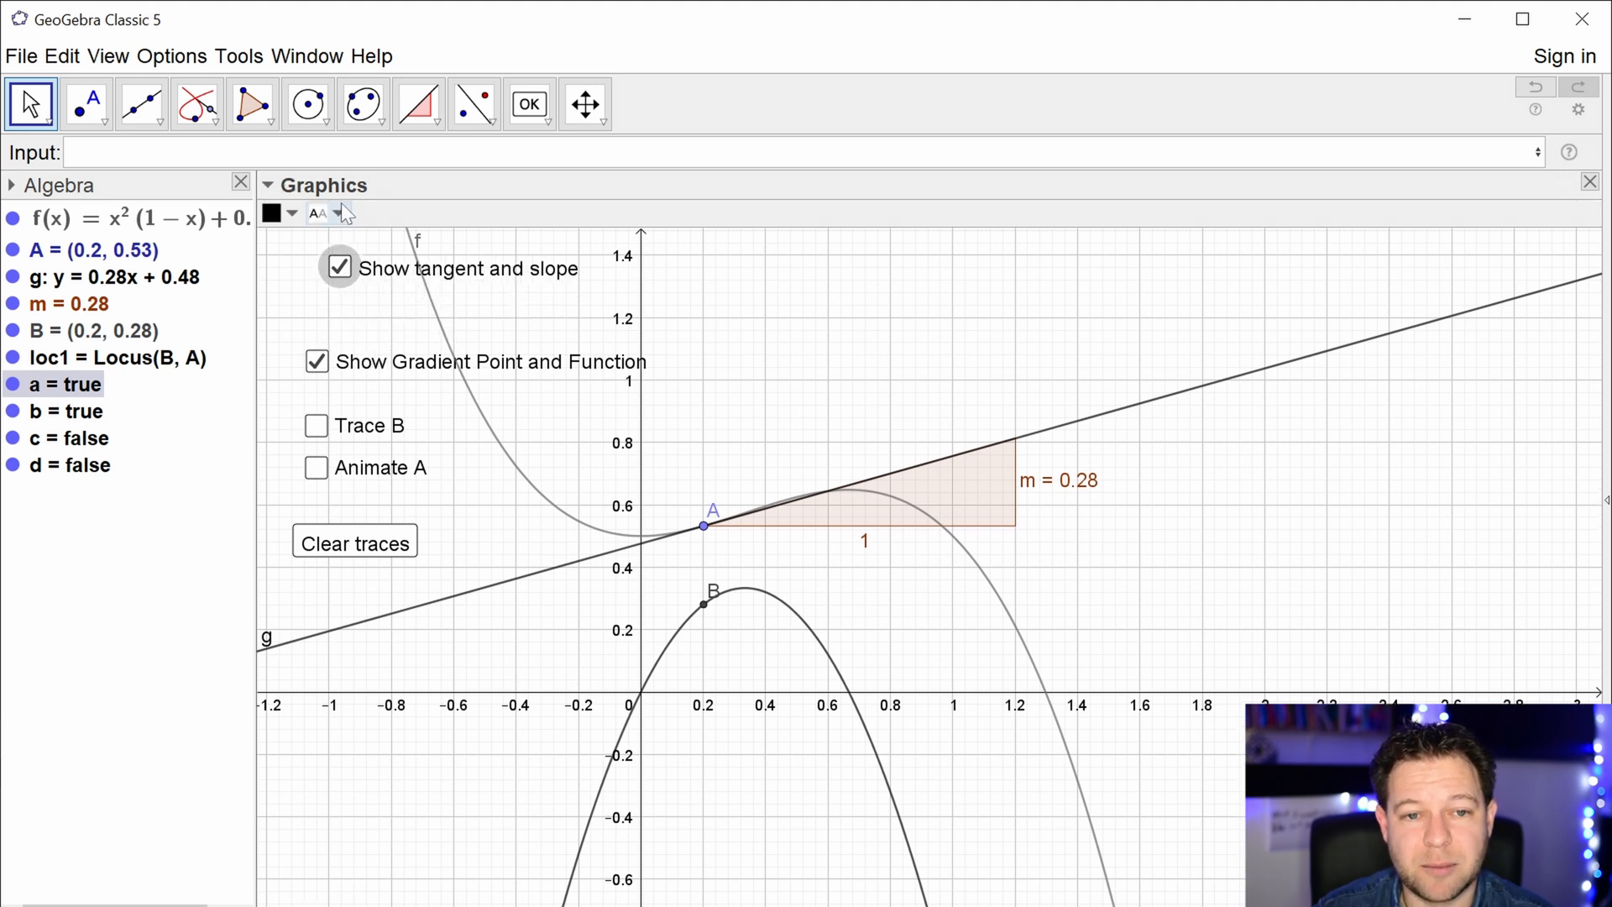
pyautogui.click(346, 214)
pyautogui.click(783, 354)
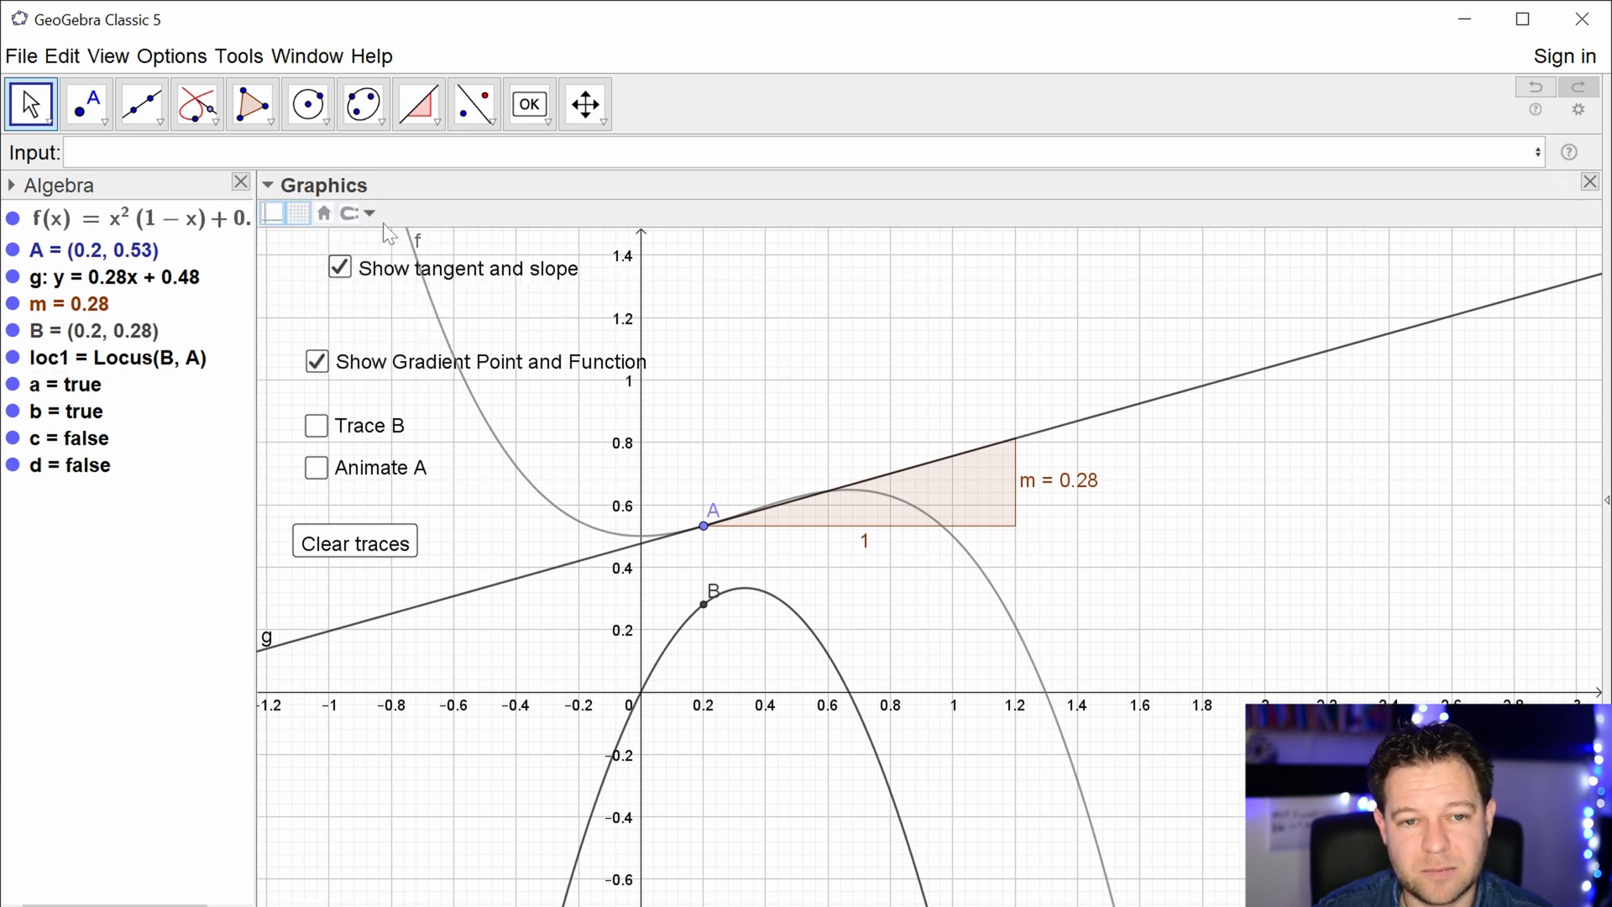
pyautogui.click(357, 213)
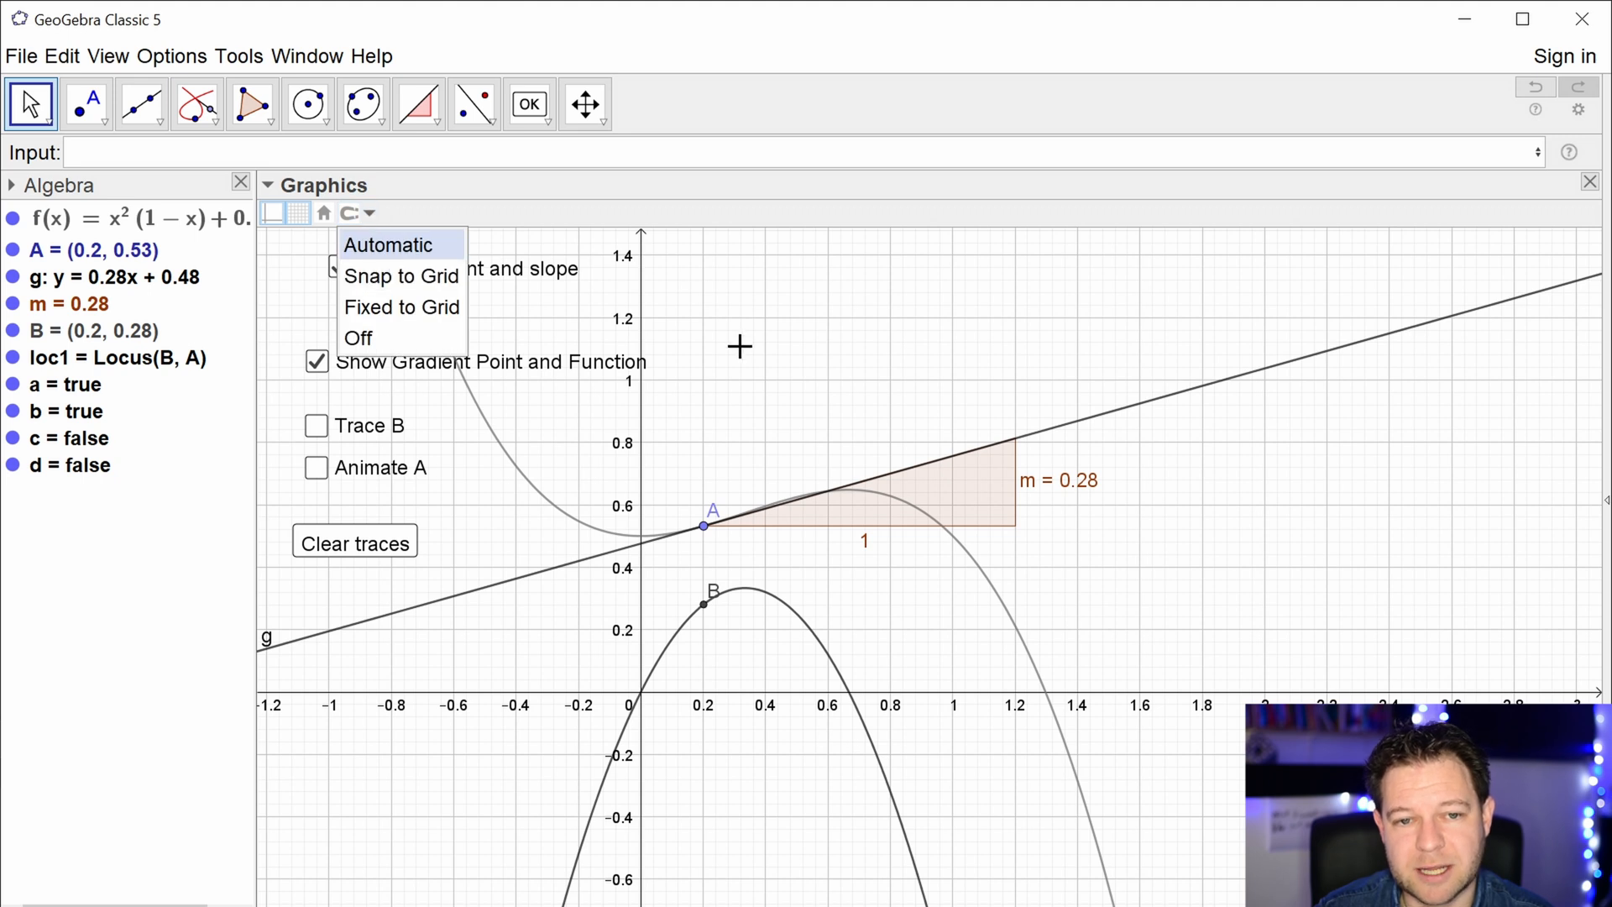
pyautogui.click(373, 344)
# - Align the other three check boxes and the Clear traces button in an evenly spaced column beneath the tangent and slope check box
pyautogui.moveTo(366, 378); pyautogui.dragTo(393, 351)
pyautogui.moveTo(372, 428); pyautogui.dragTo(388, 405)
pyautogui.moveTo(369, 485)
pyautogui.mouseDown()
pyautogui.moveTo(406, 464)
pyautogui.moveTo(385, 458)
pyautogui.mouseUp()
pyautogui.click(366, 539)
pyautogui.moveTo(366, 539)
pyautogui.mouseDown()
pyautogui.moveTo(401, 524)
pyautogui.moveTo(387, 521)
pyautogui.mouseUp()
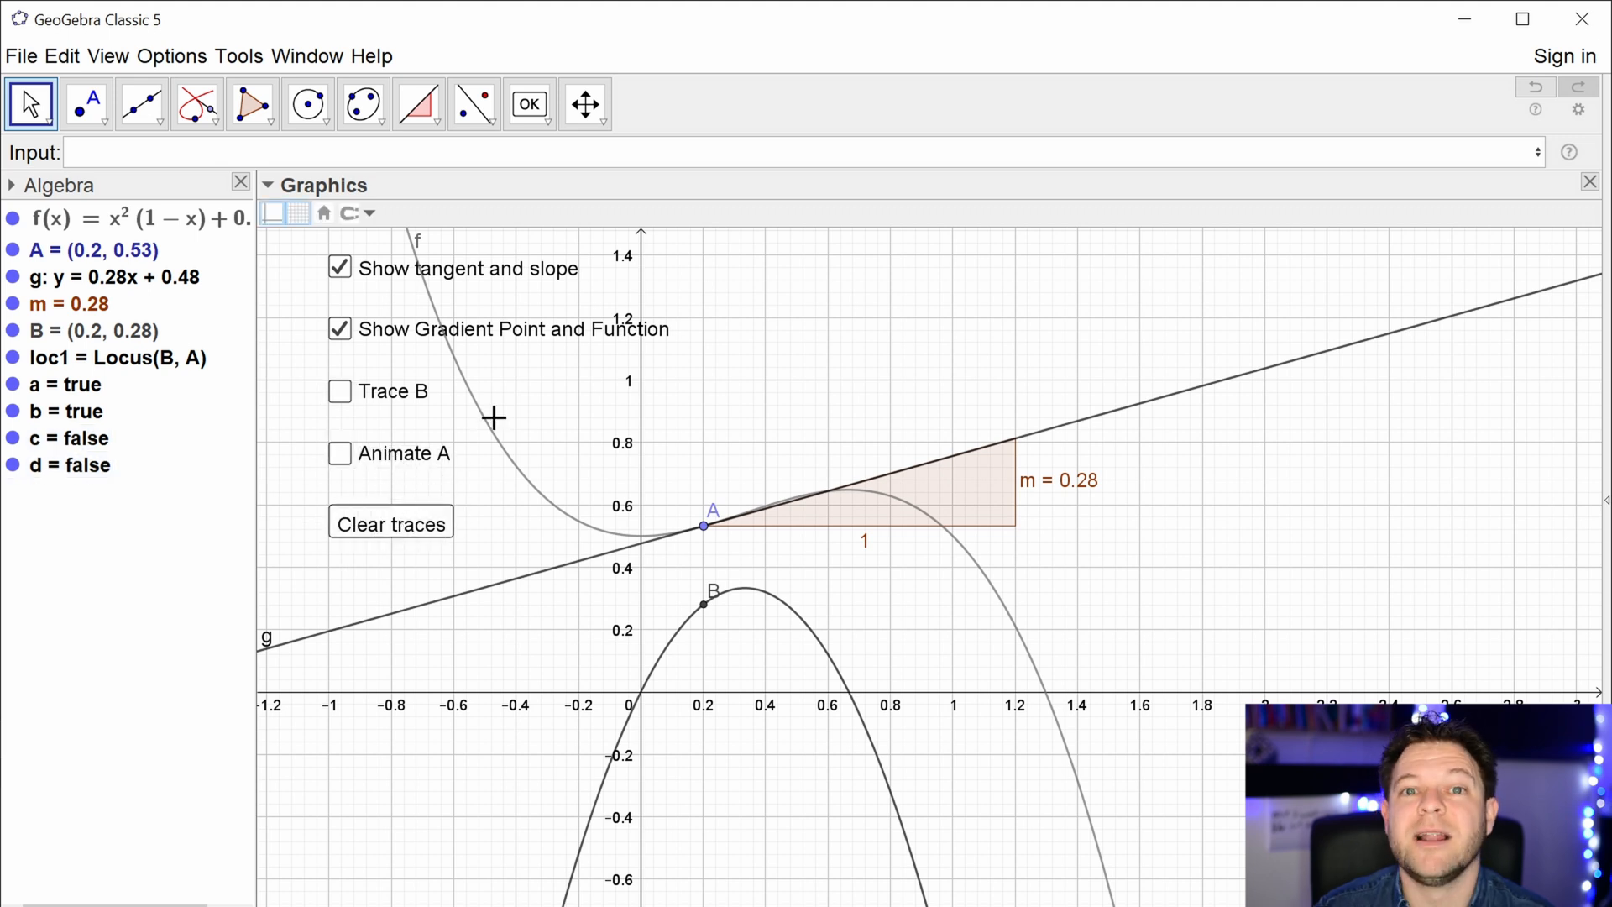
# - Hide the tangent, slope, gradient point and locus using their two check boxes
pyautogui.moveTo(852, 368); pyautogui.dragTo(1036, 366)
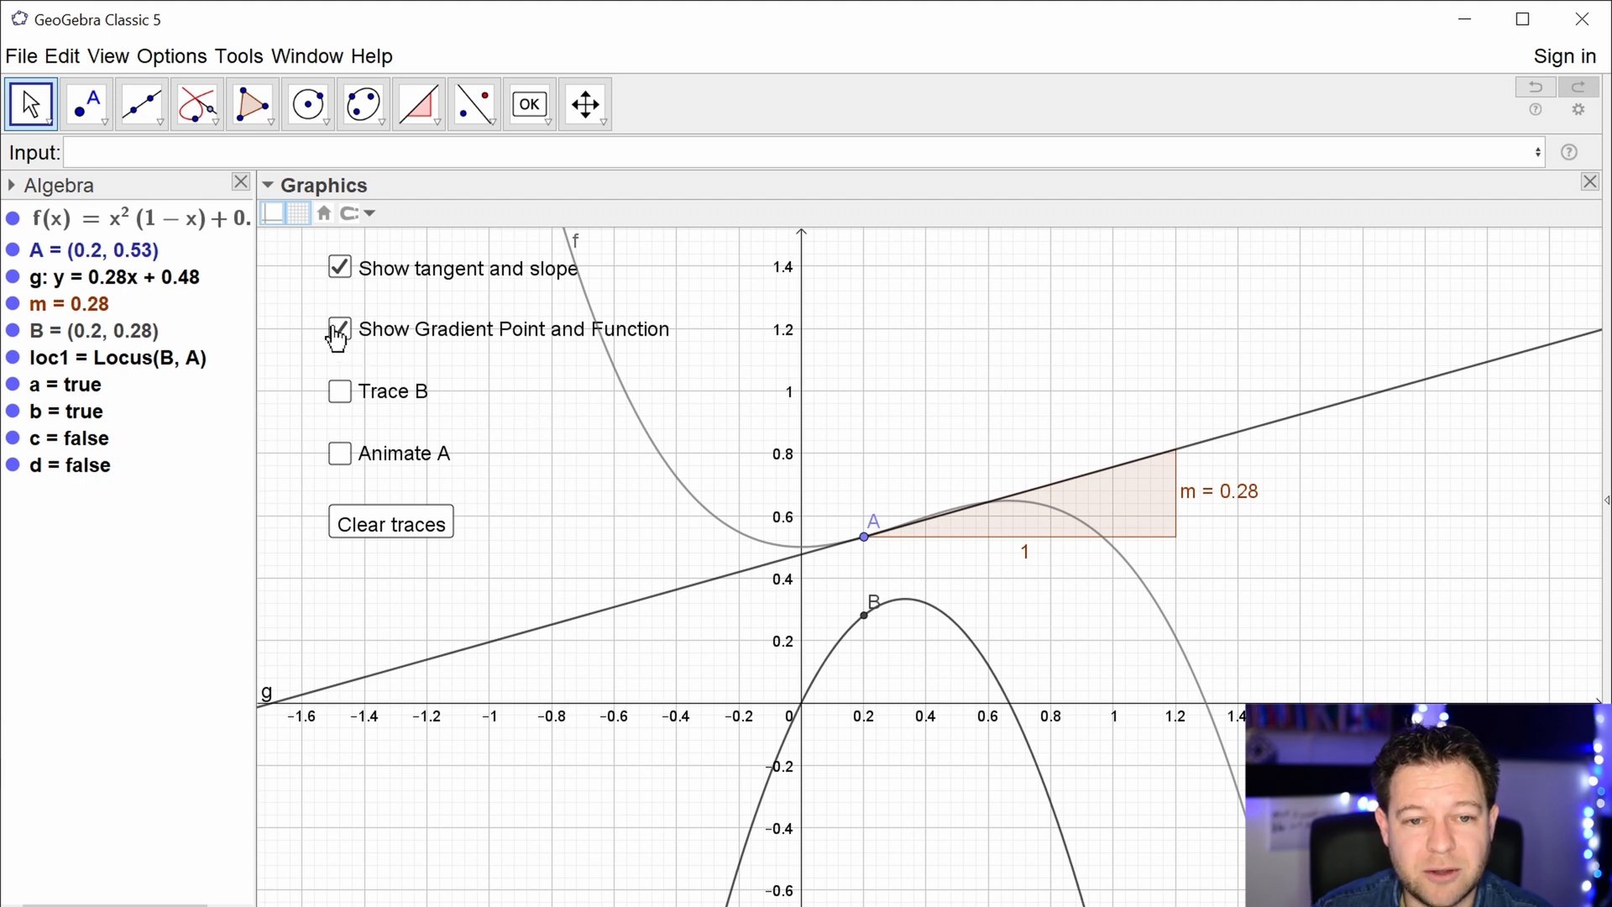
pyautogui.click(339, 267)
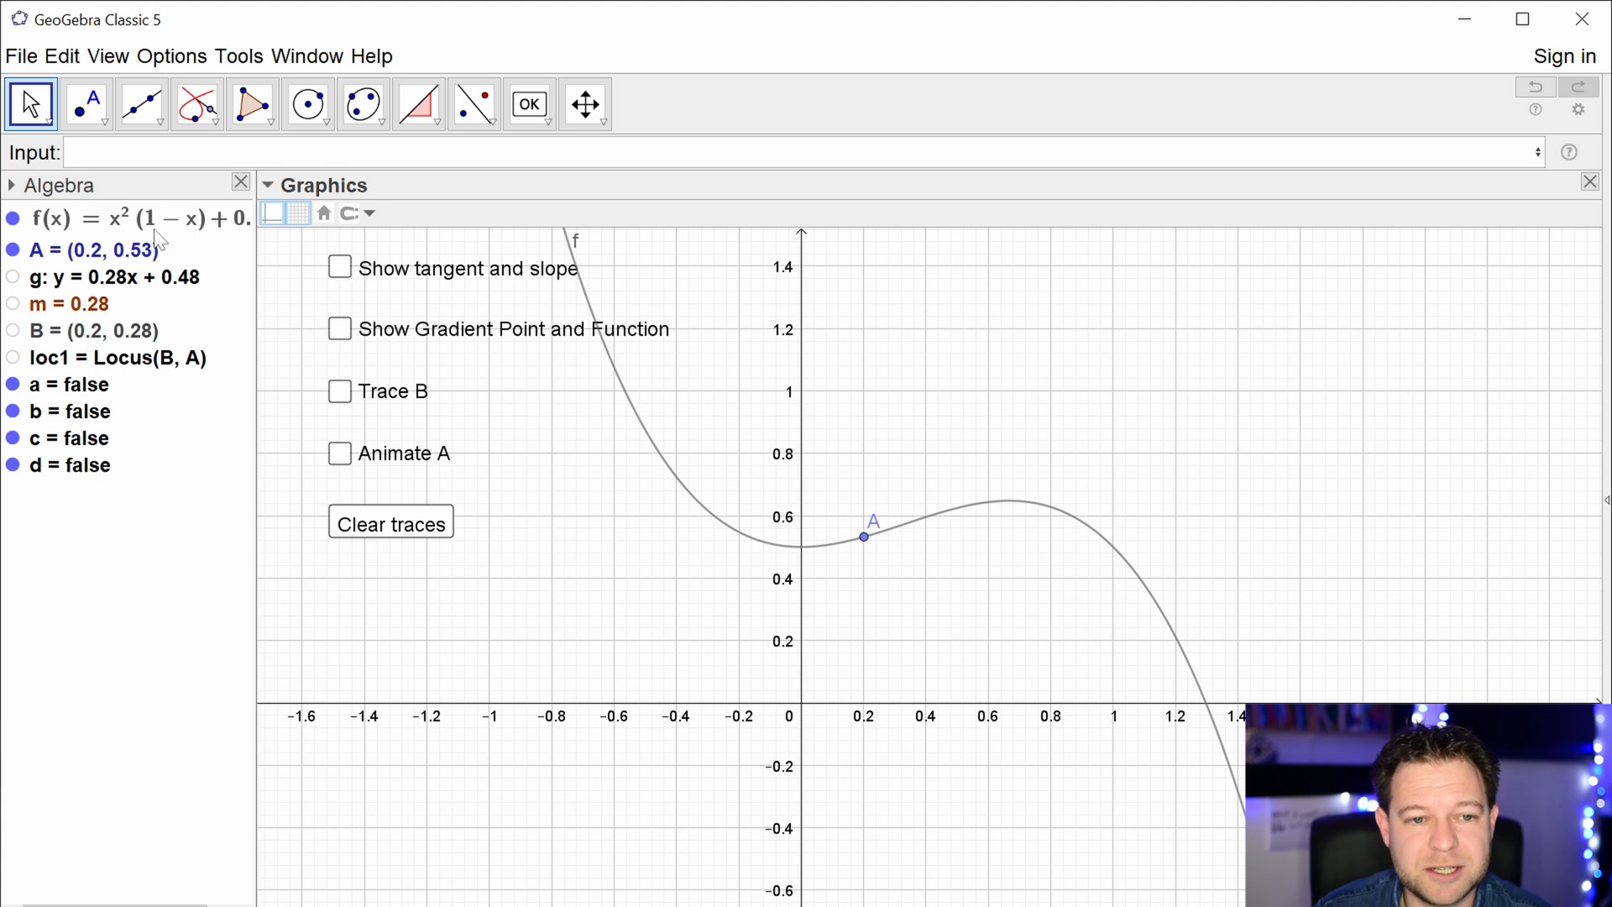
# - Create an input box captioned "Function f(x)" linked to f above the curve, and set its function to x³ (1 − x) + 0.5
pyautogui.click(546, 123)
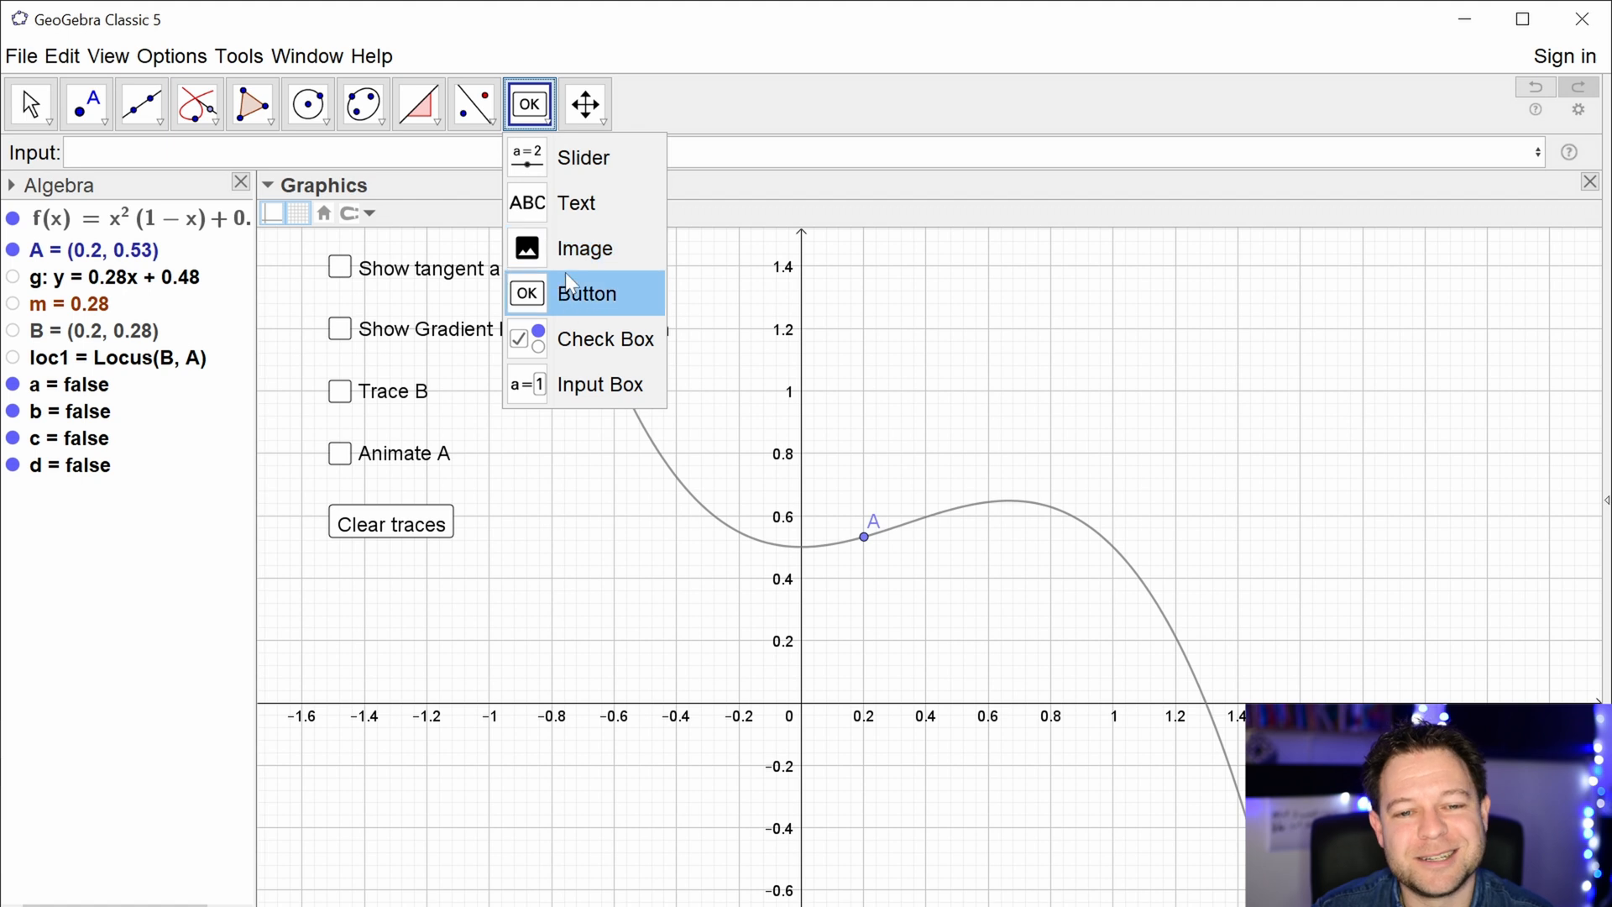
pyautogui.click(547, 390)
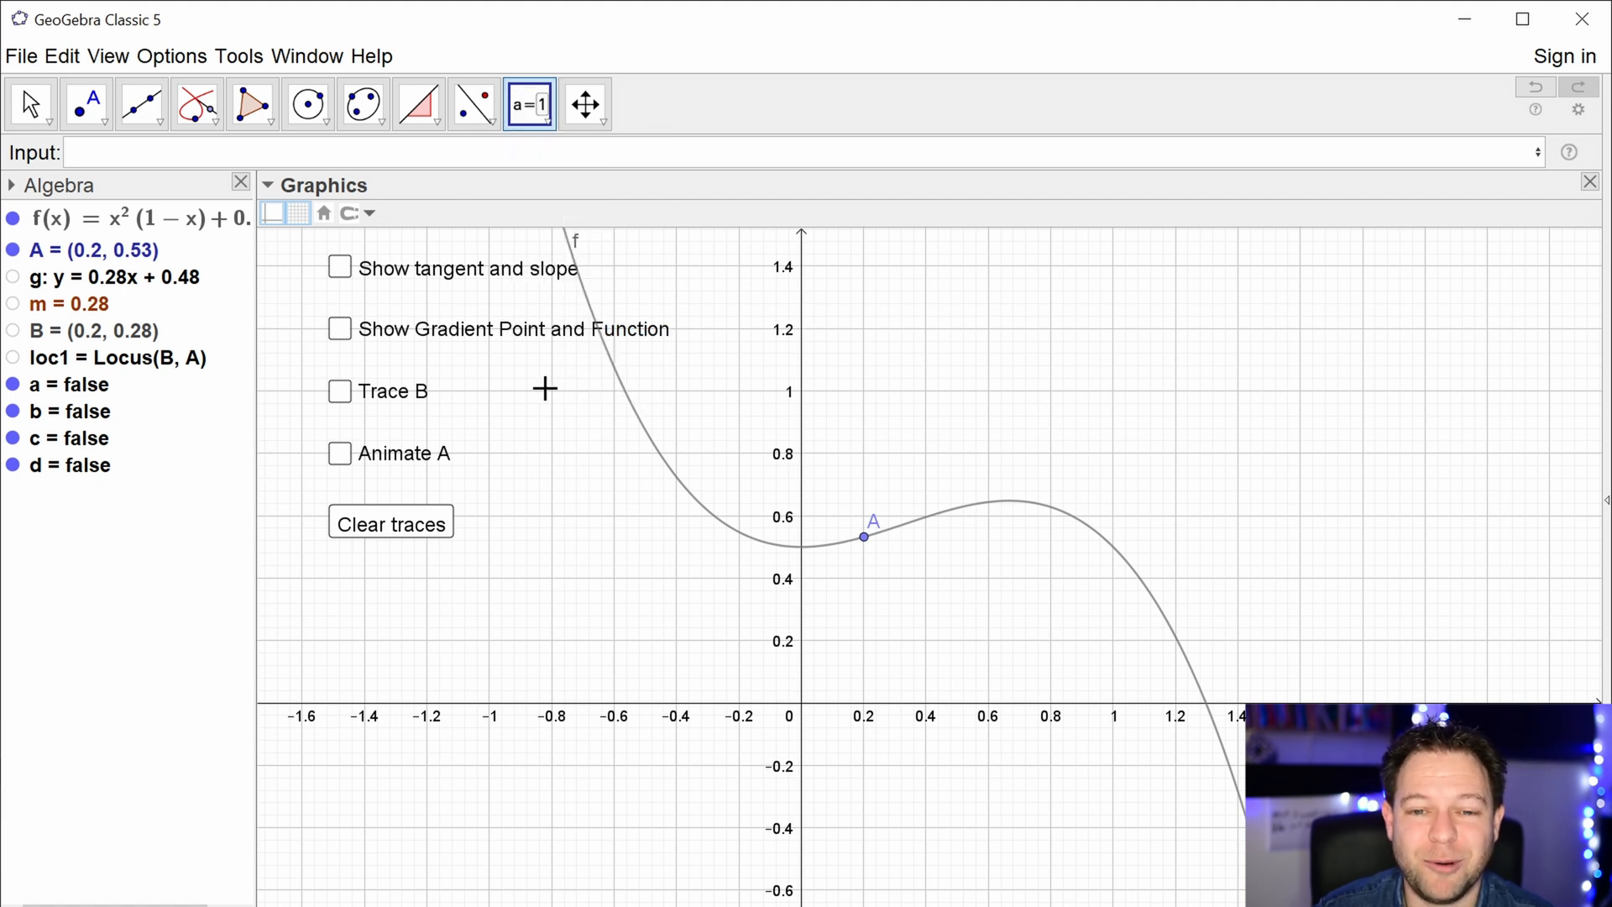
pyautogui.click(839, 275)
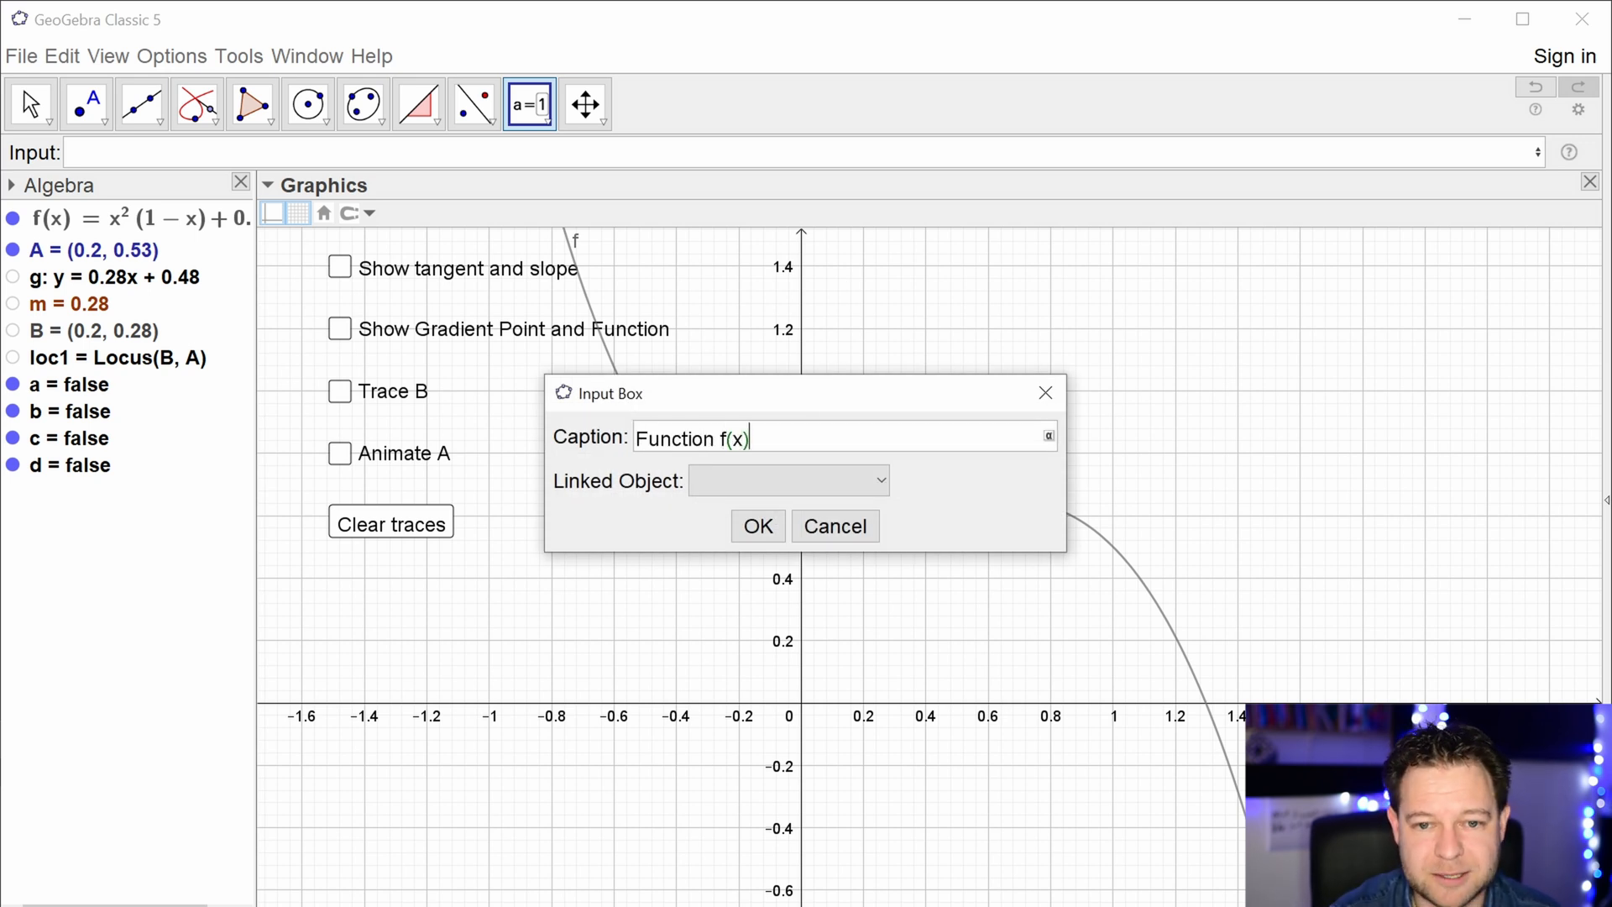
pyautogui.click(881, 486)
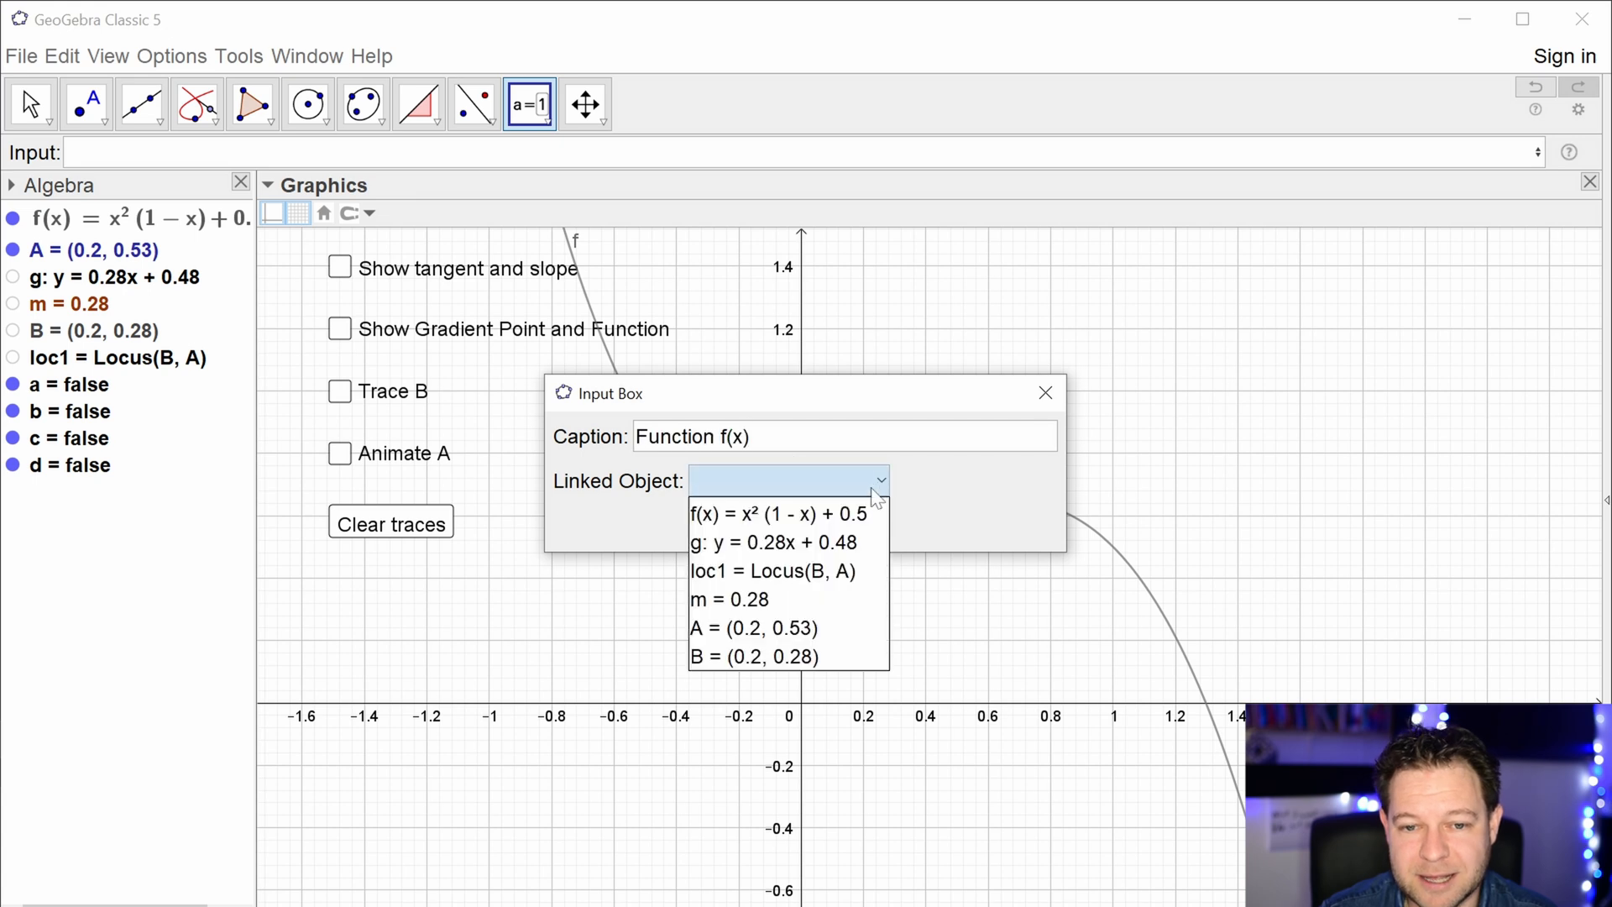
pyautogui.click(753, 514)
pyautogui.click(769, 537)
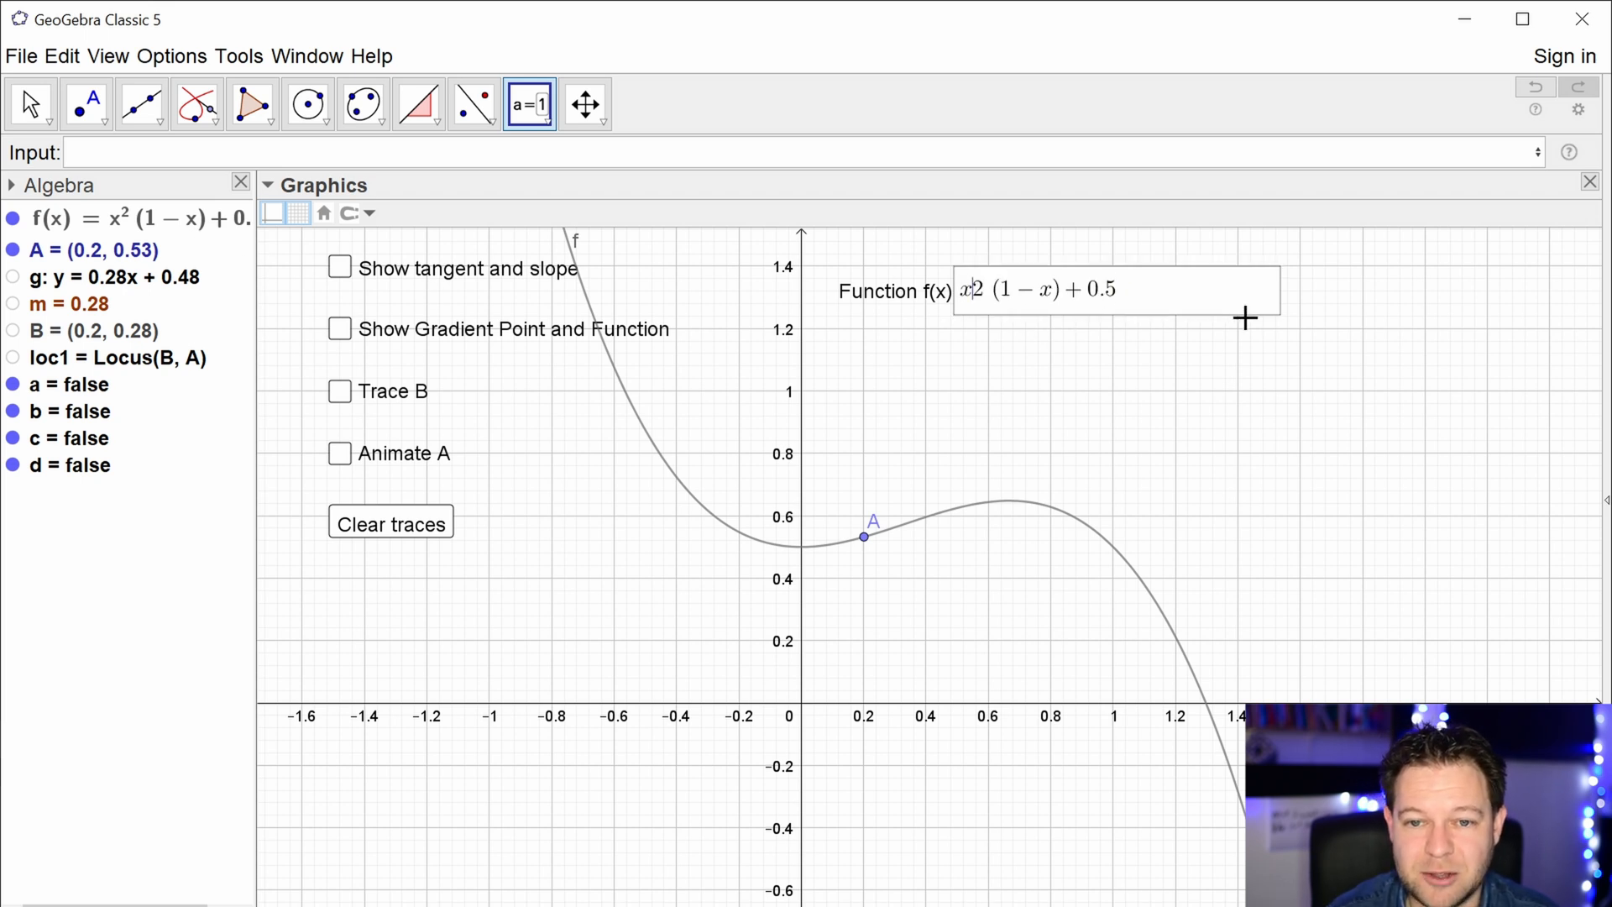
pyautogui.press('Return')
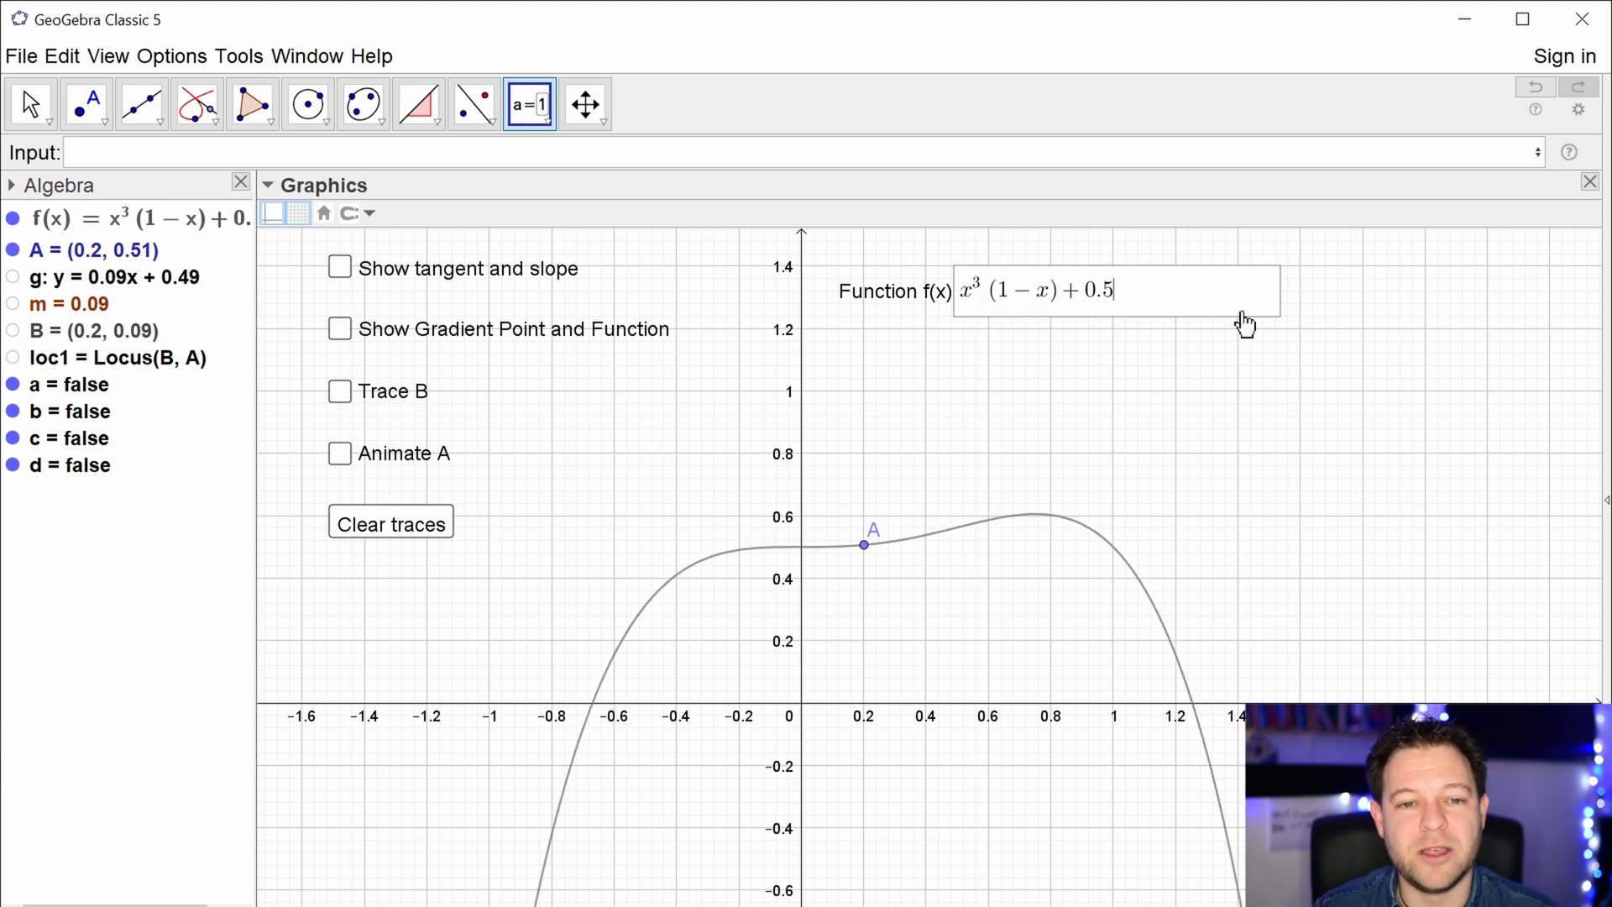
# - Hide the Algebra view and bring it back
pyautogui.click(240, 183)
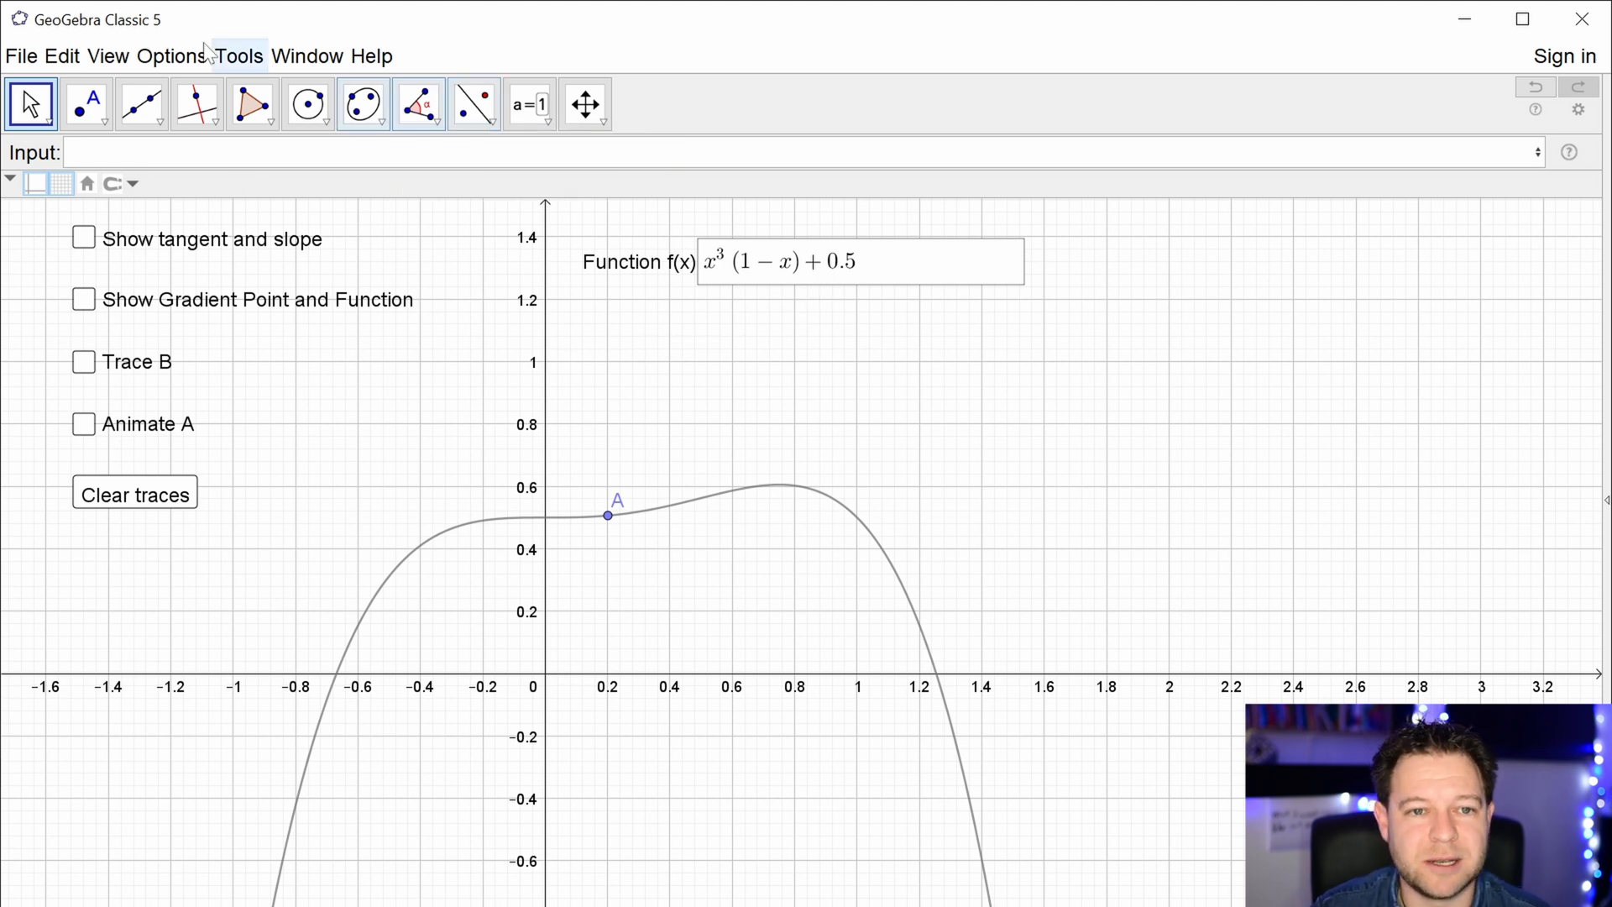
pyautogui.click(131, 62)
pyautogui.click(151, 87)
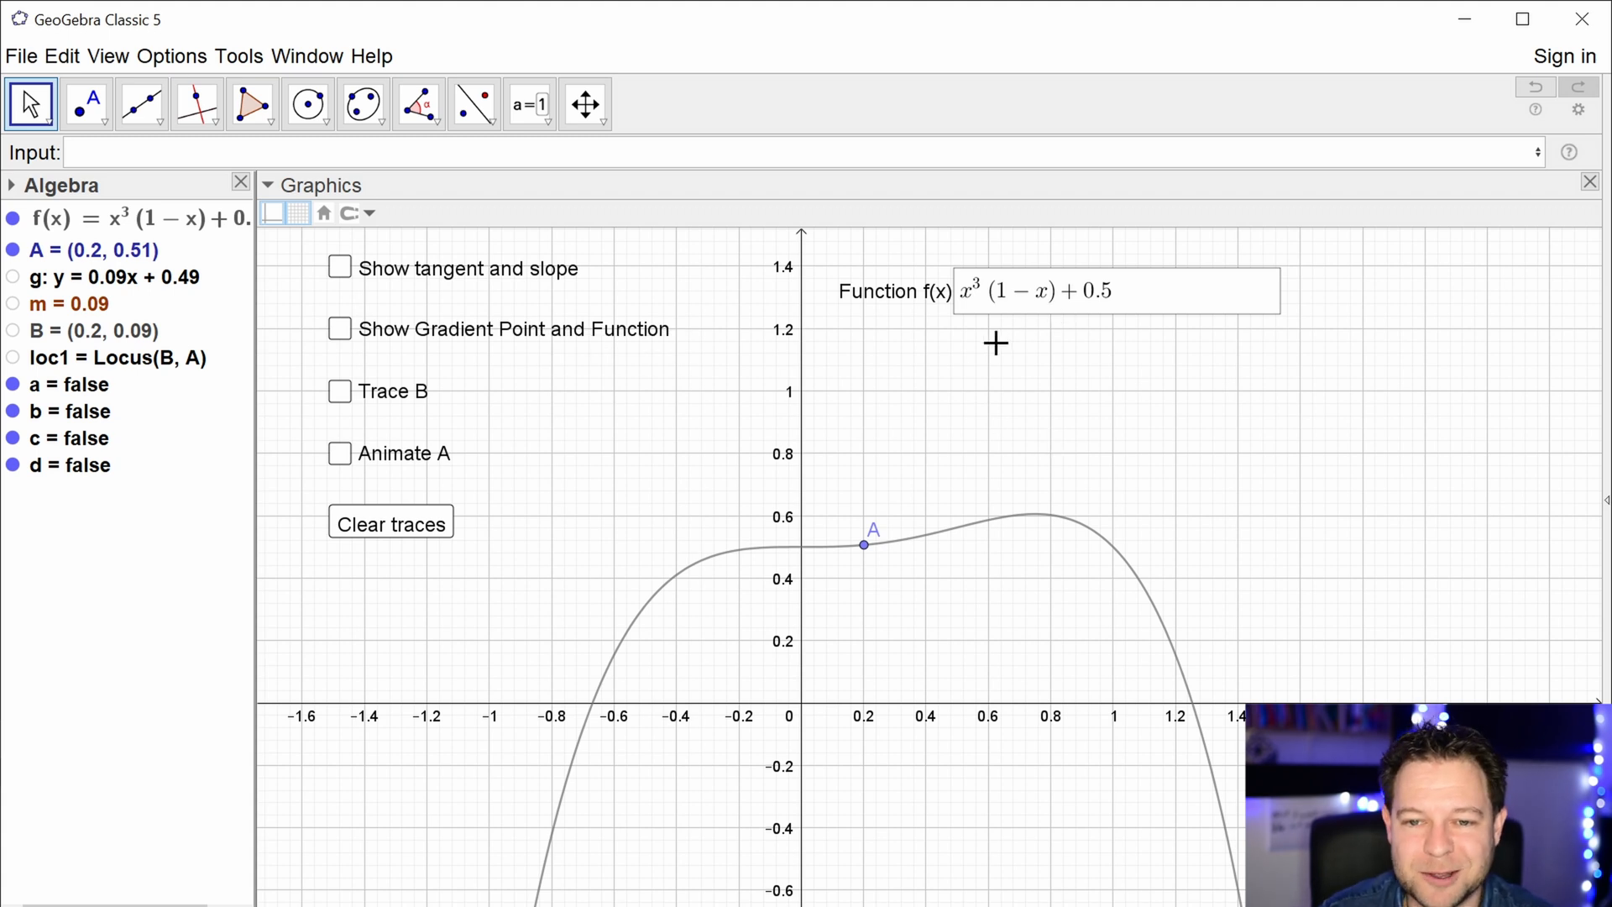
# - Set the function to sin(x) through the Function f(x) input box
pyautogui.click(1131, 313)
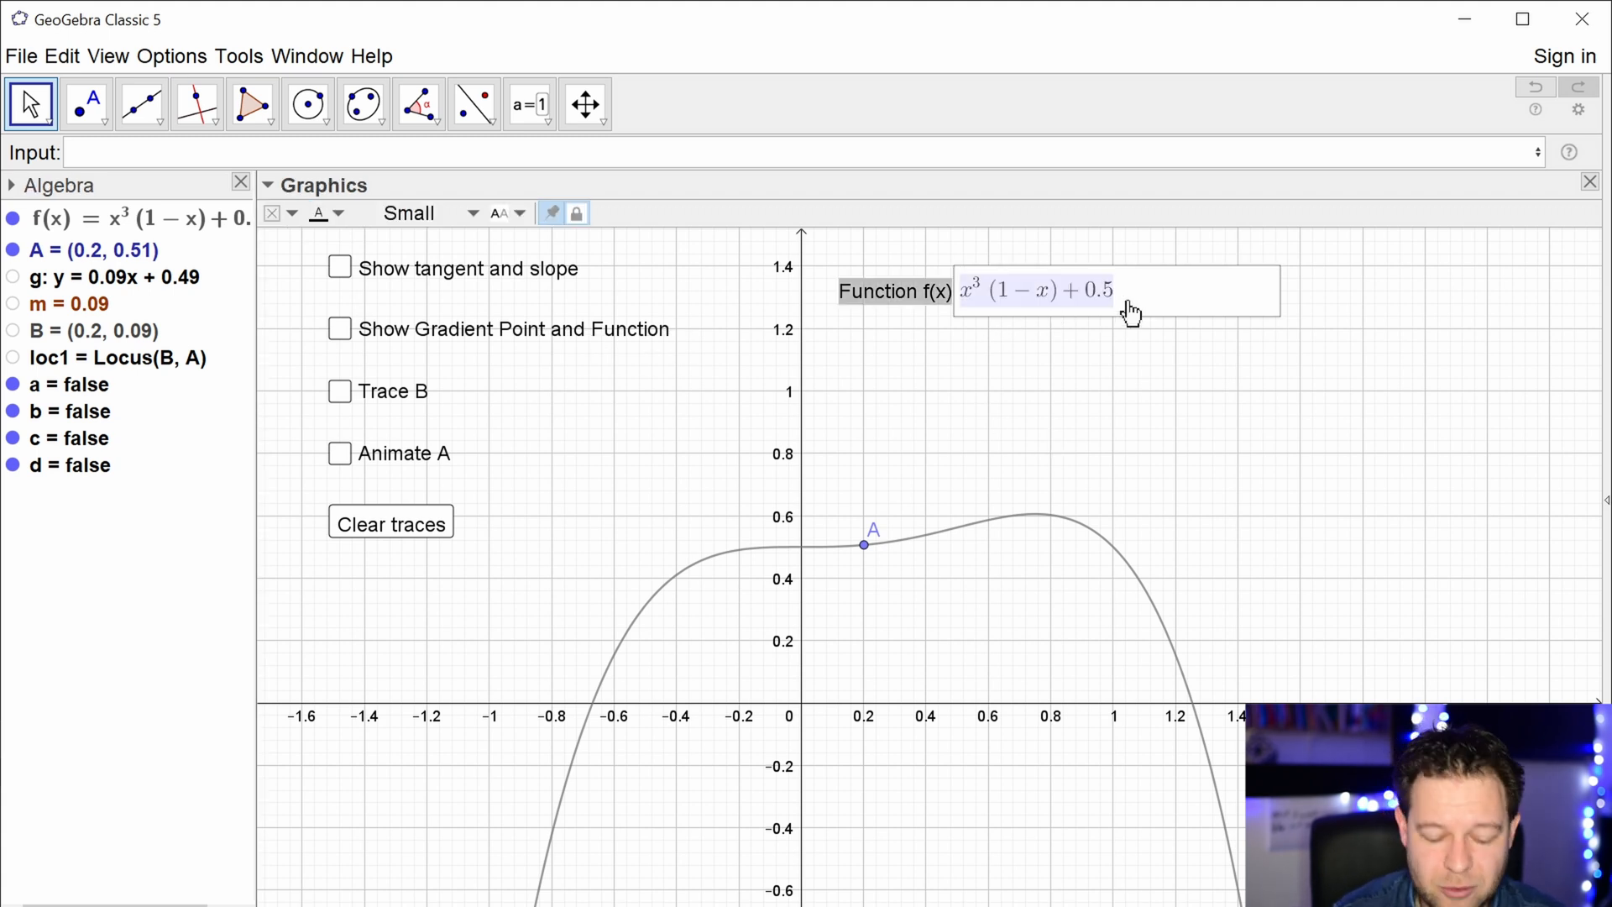
pyautogui.write('sin(x')
pyautogui.press('Return')
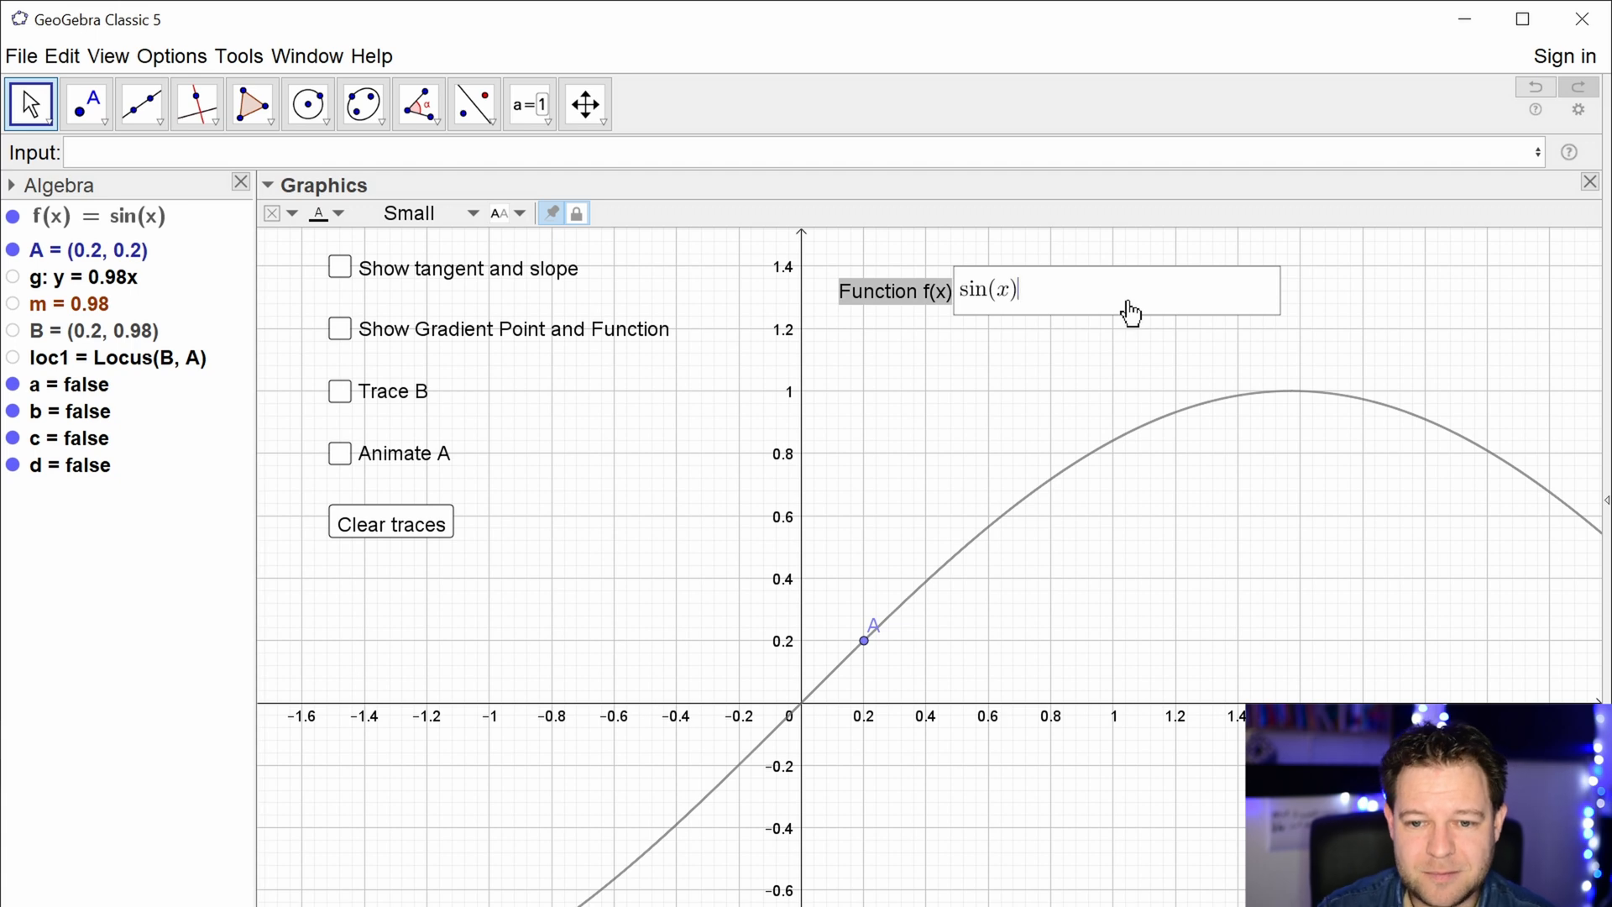
pyautogui.scroll(-6, 1226, 476)
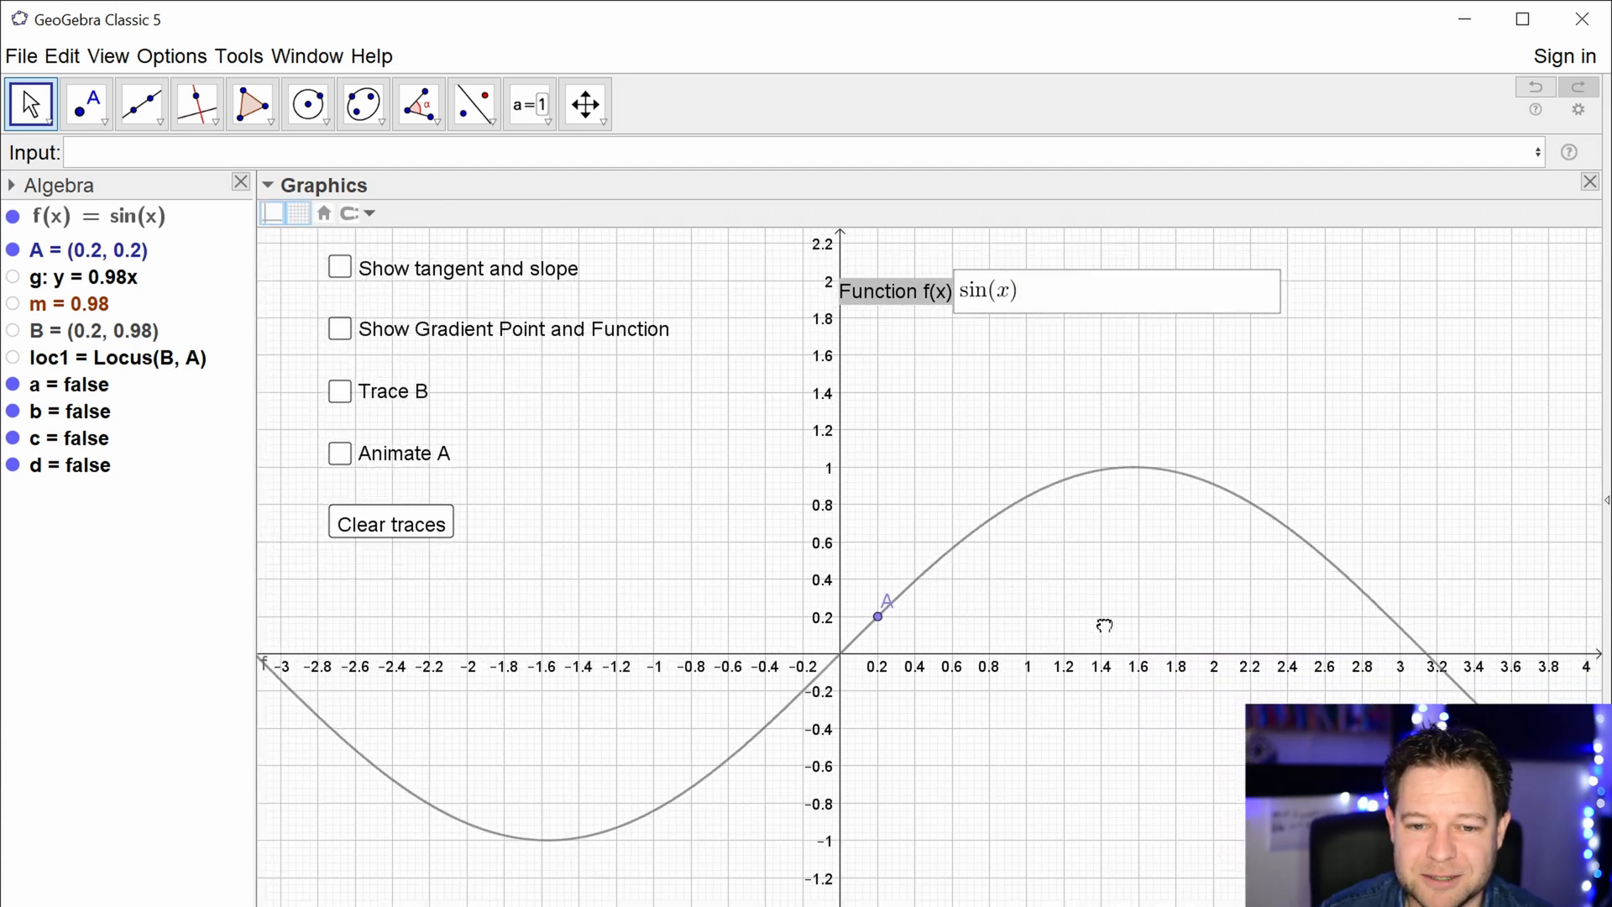
# - Animate A along the sine curve and show the tangent, slope, gradient point and gradient function, with B's trace turned on
pyautogui.scroll(-6, 932, 608)
pyautogui.moveTo(953, 601); pyautogui.dragTo(897, 584)
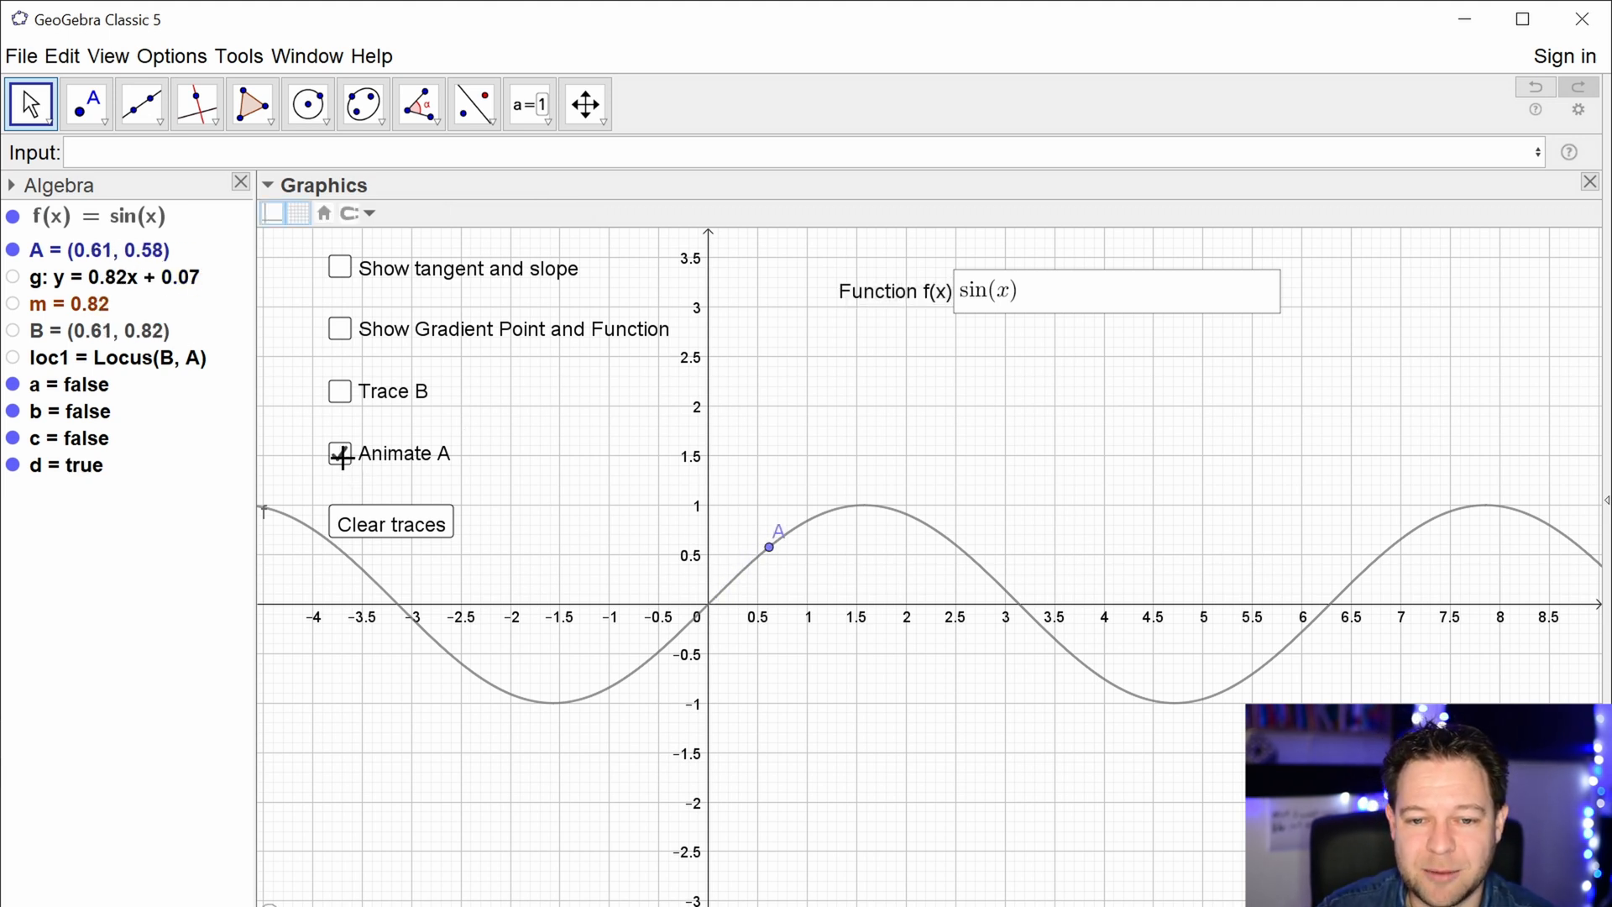
pyautogui.click(335, 268)
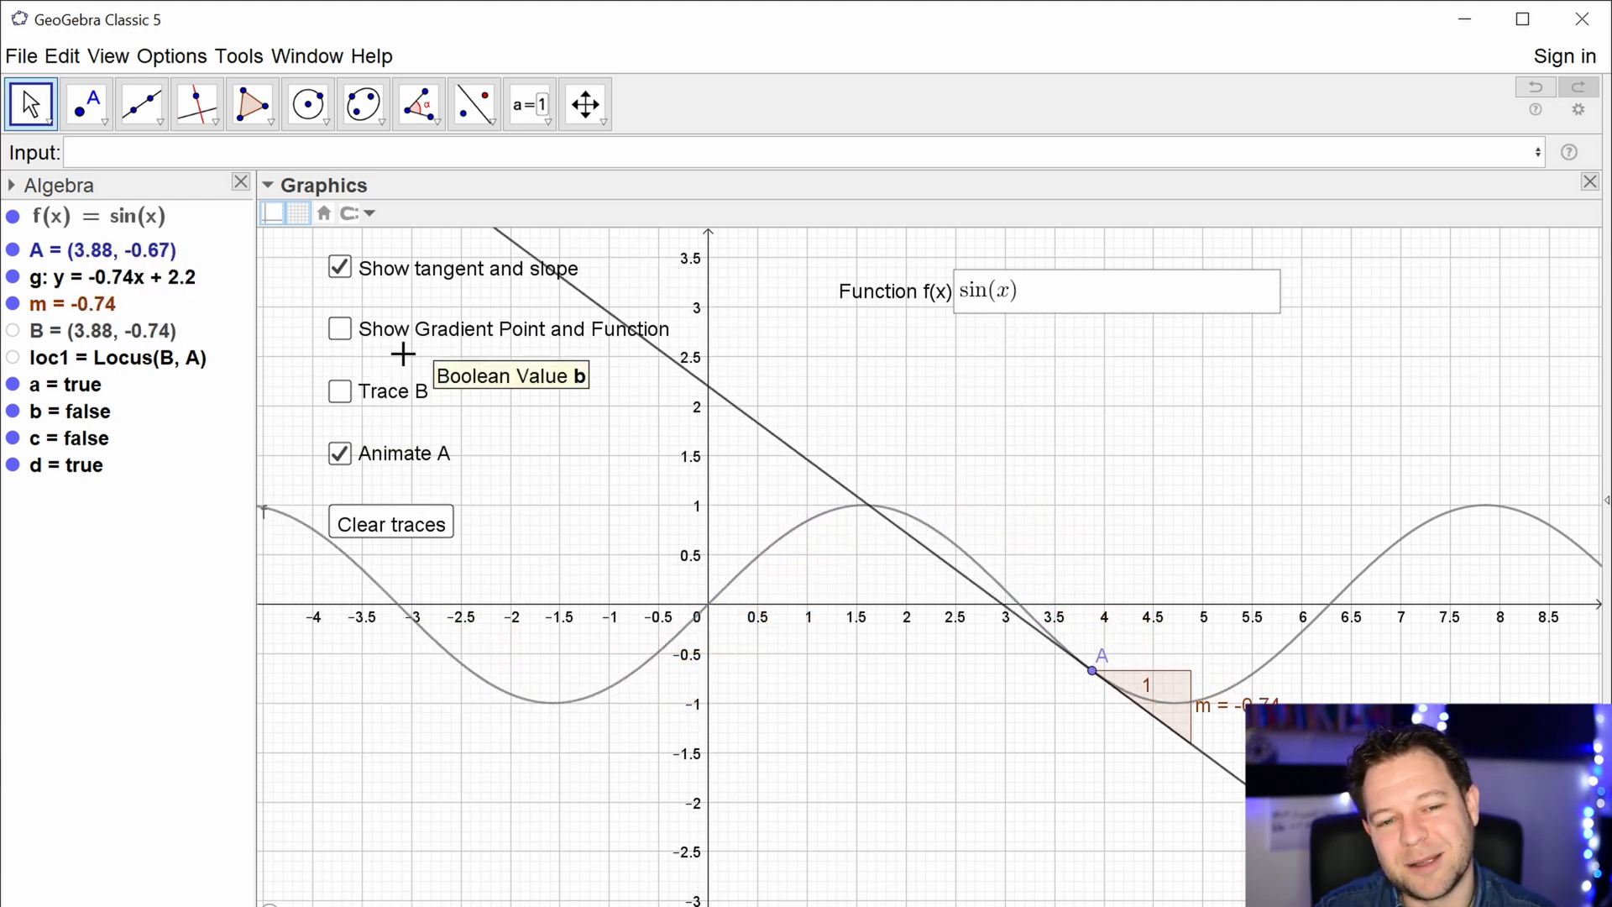
pyautogui.click(339, 334)
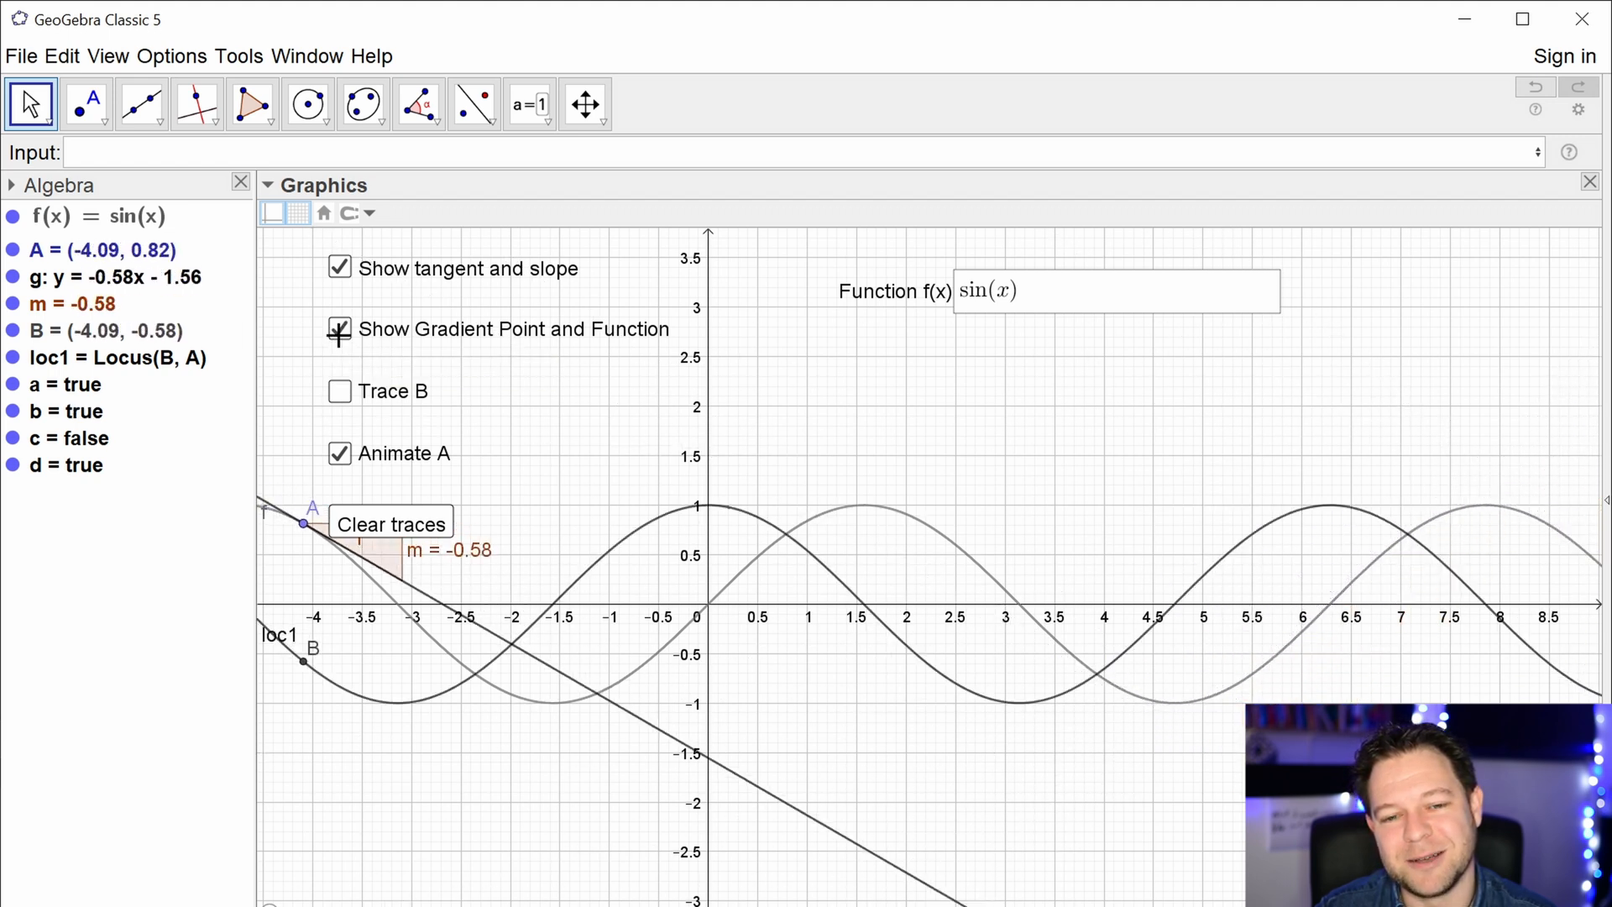
pyautogui.click(356, 391)
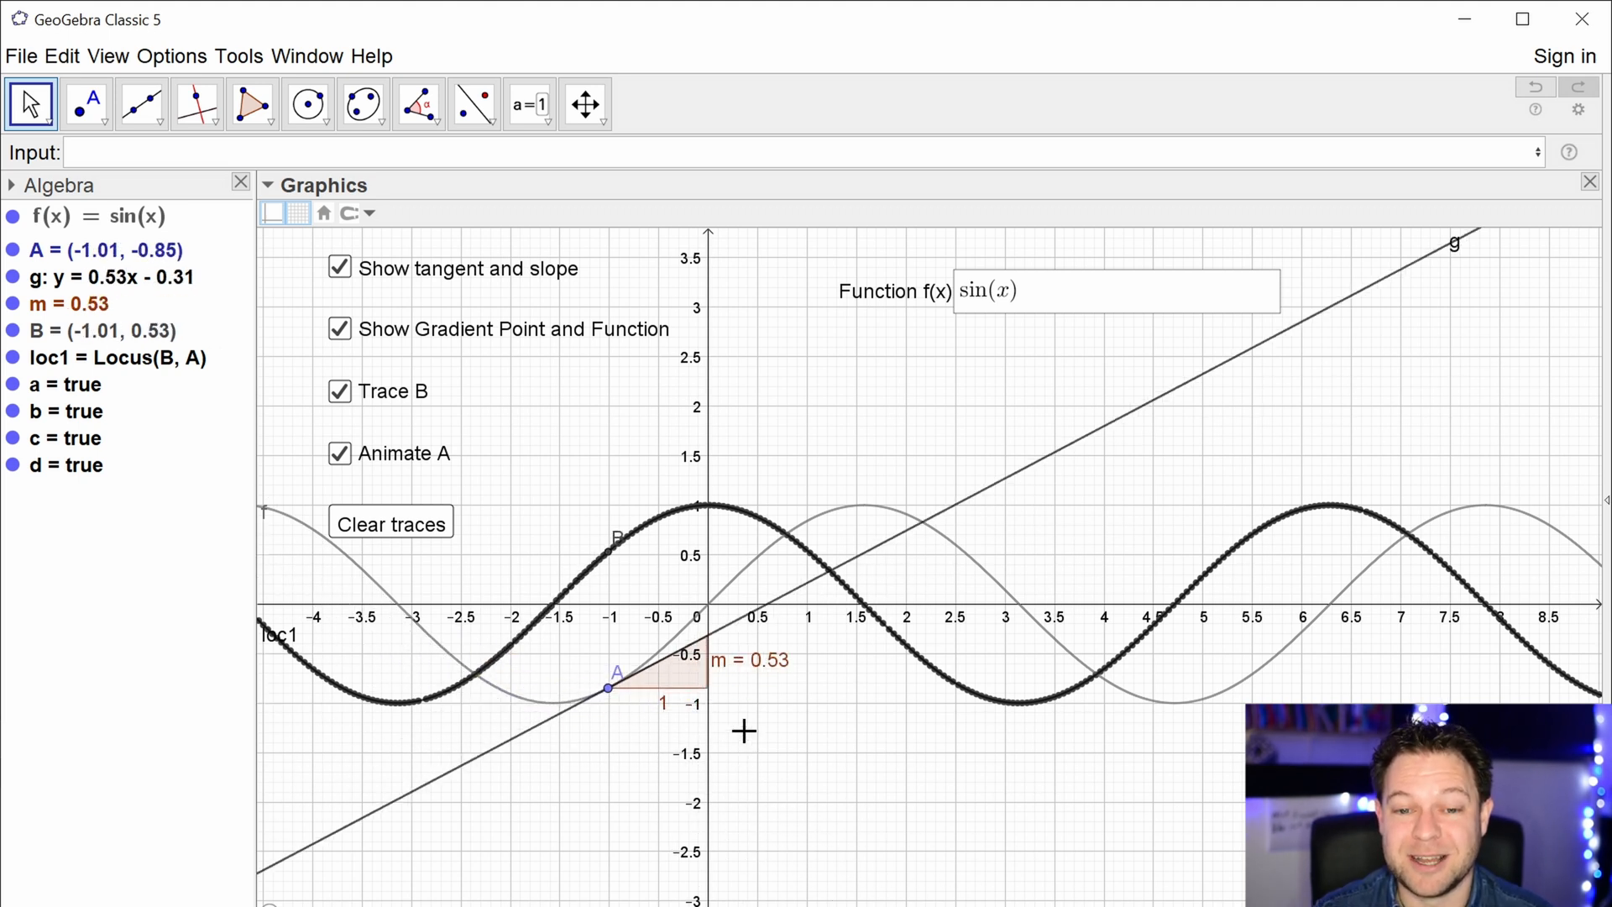
# - Hide the gradient point and function, turn off tracing of B and clear the existing traces
pyautogui.click(341, 330)
pyautogui.click(339, 391)
pyautogui.click(382, 528)
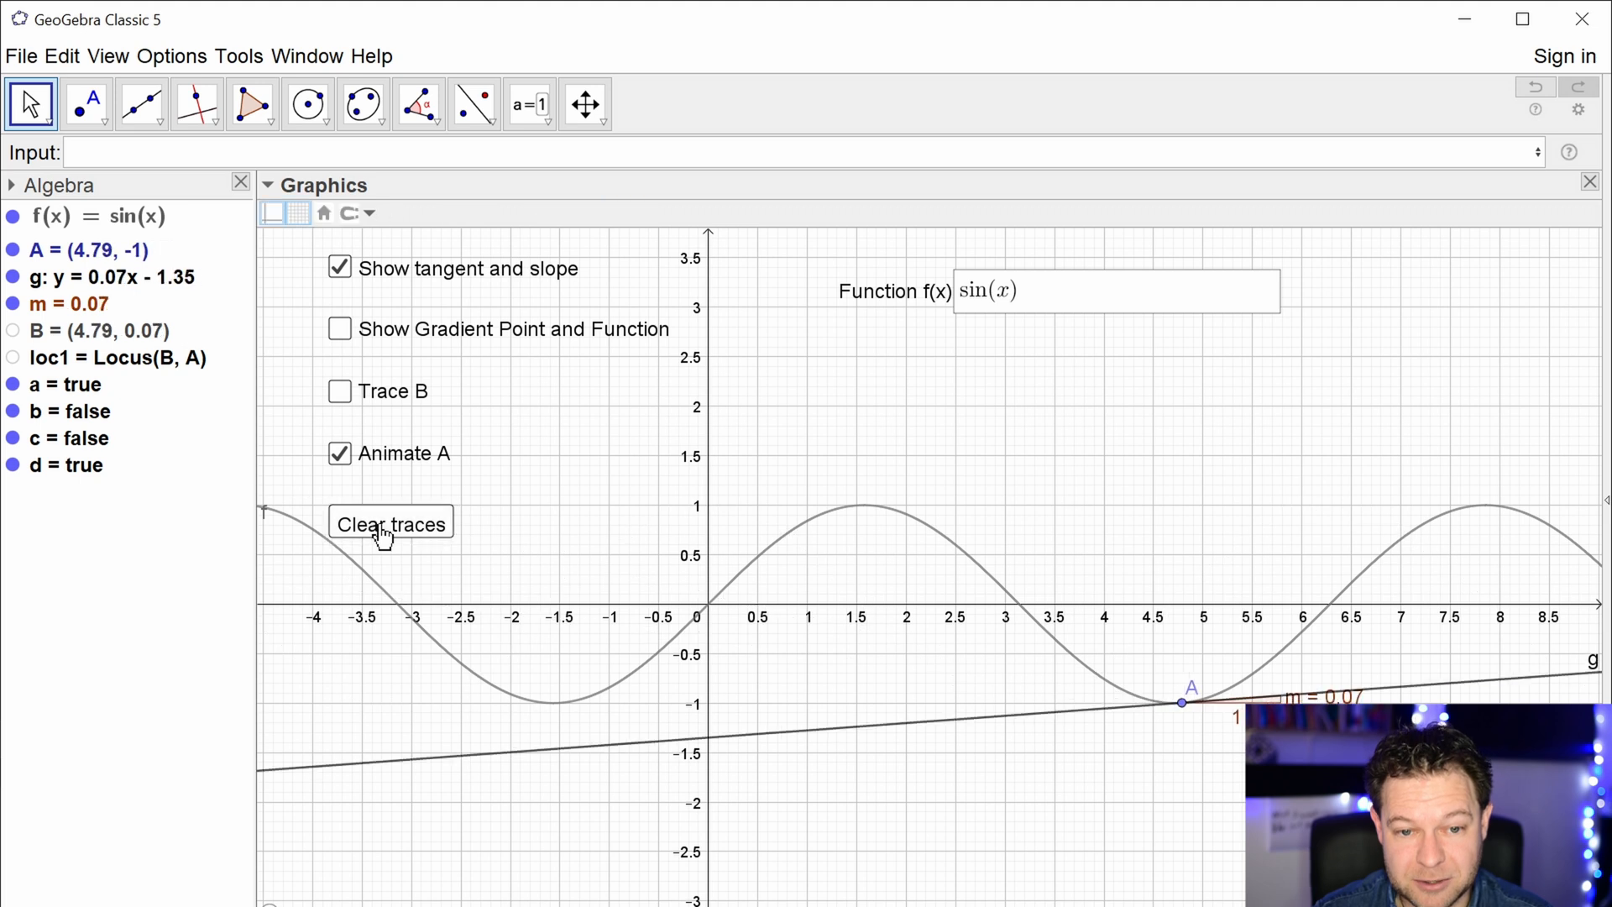
# - Set the function to sin(x°) through the Function f(x) input box and rescale the x-axis to span about -350 to 700
pyautogui.click(1041, 316)
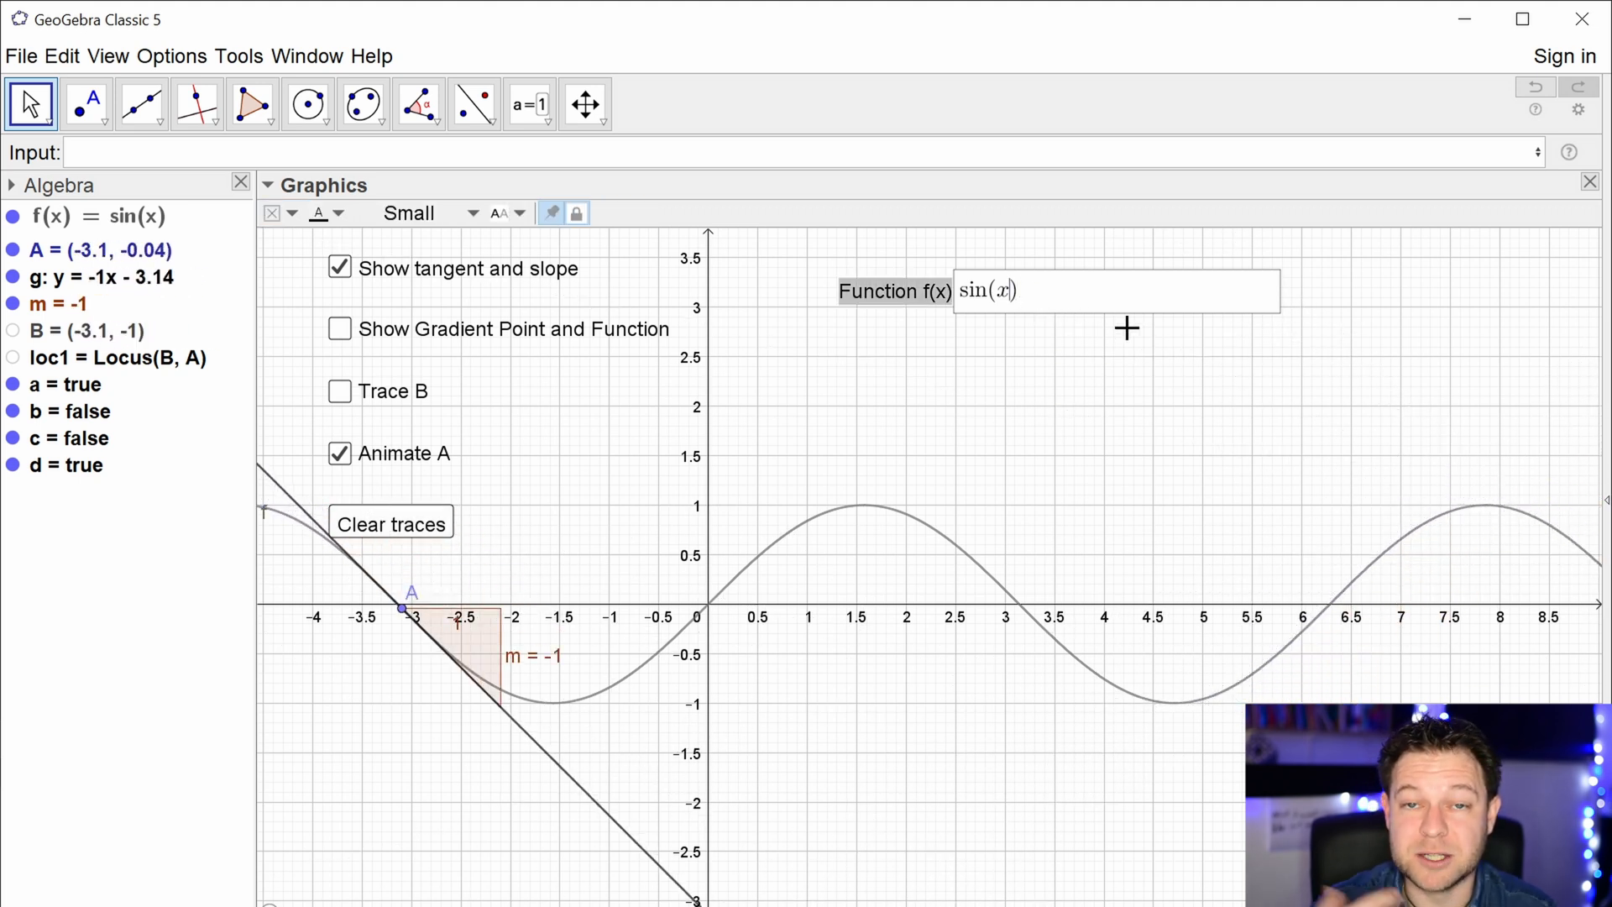
pyautogui.write('^')
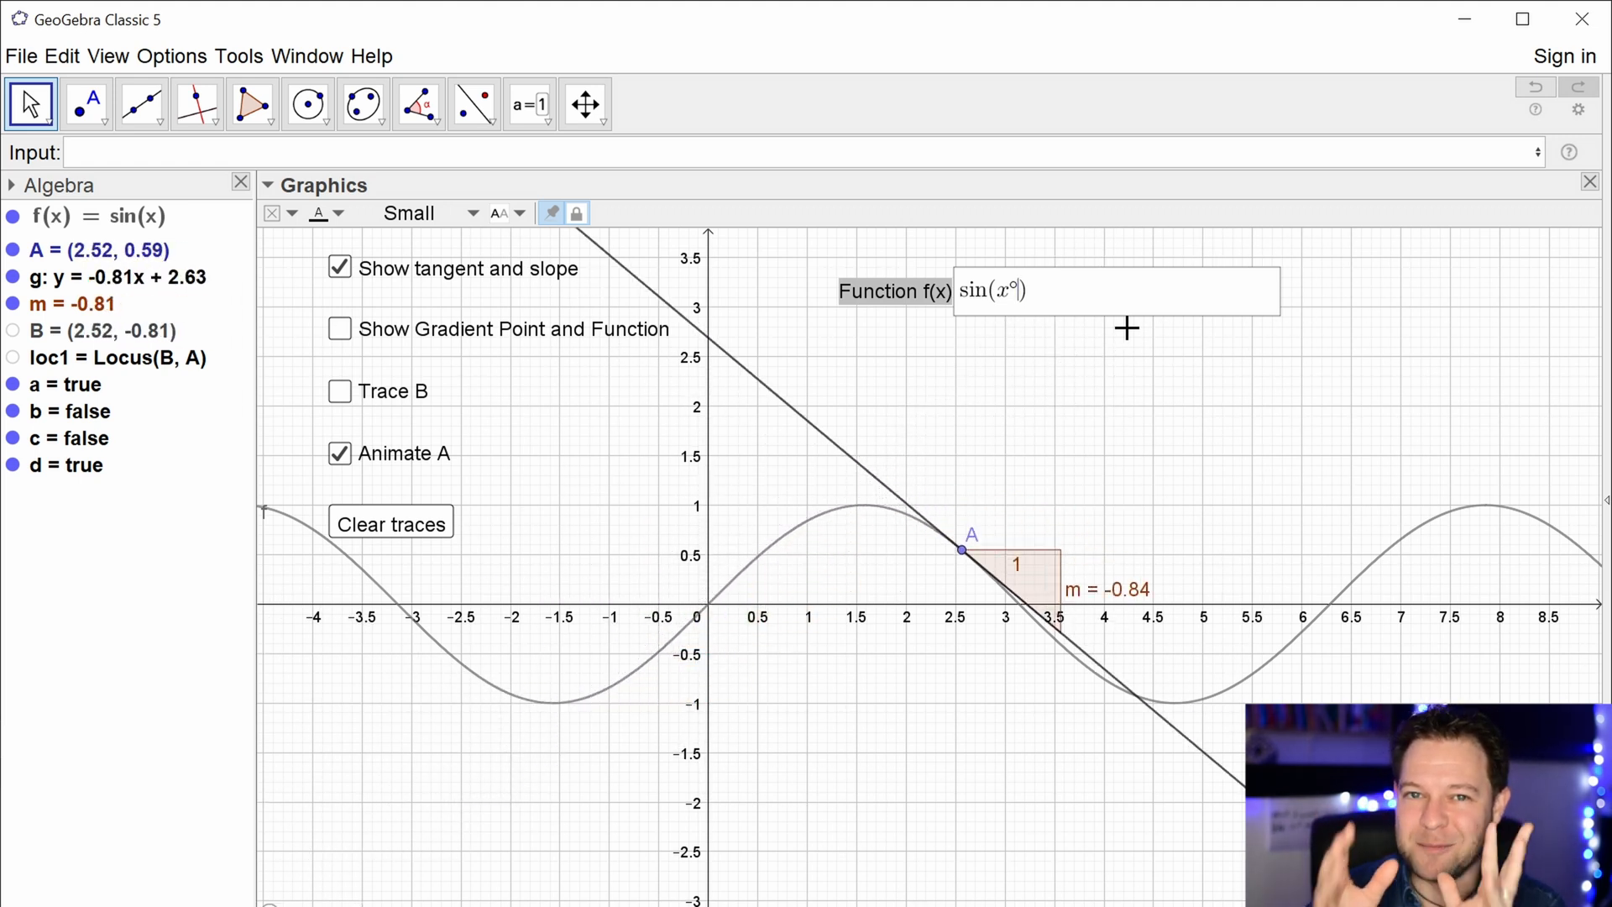
pyautogui.press('Return')
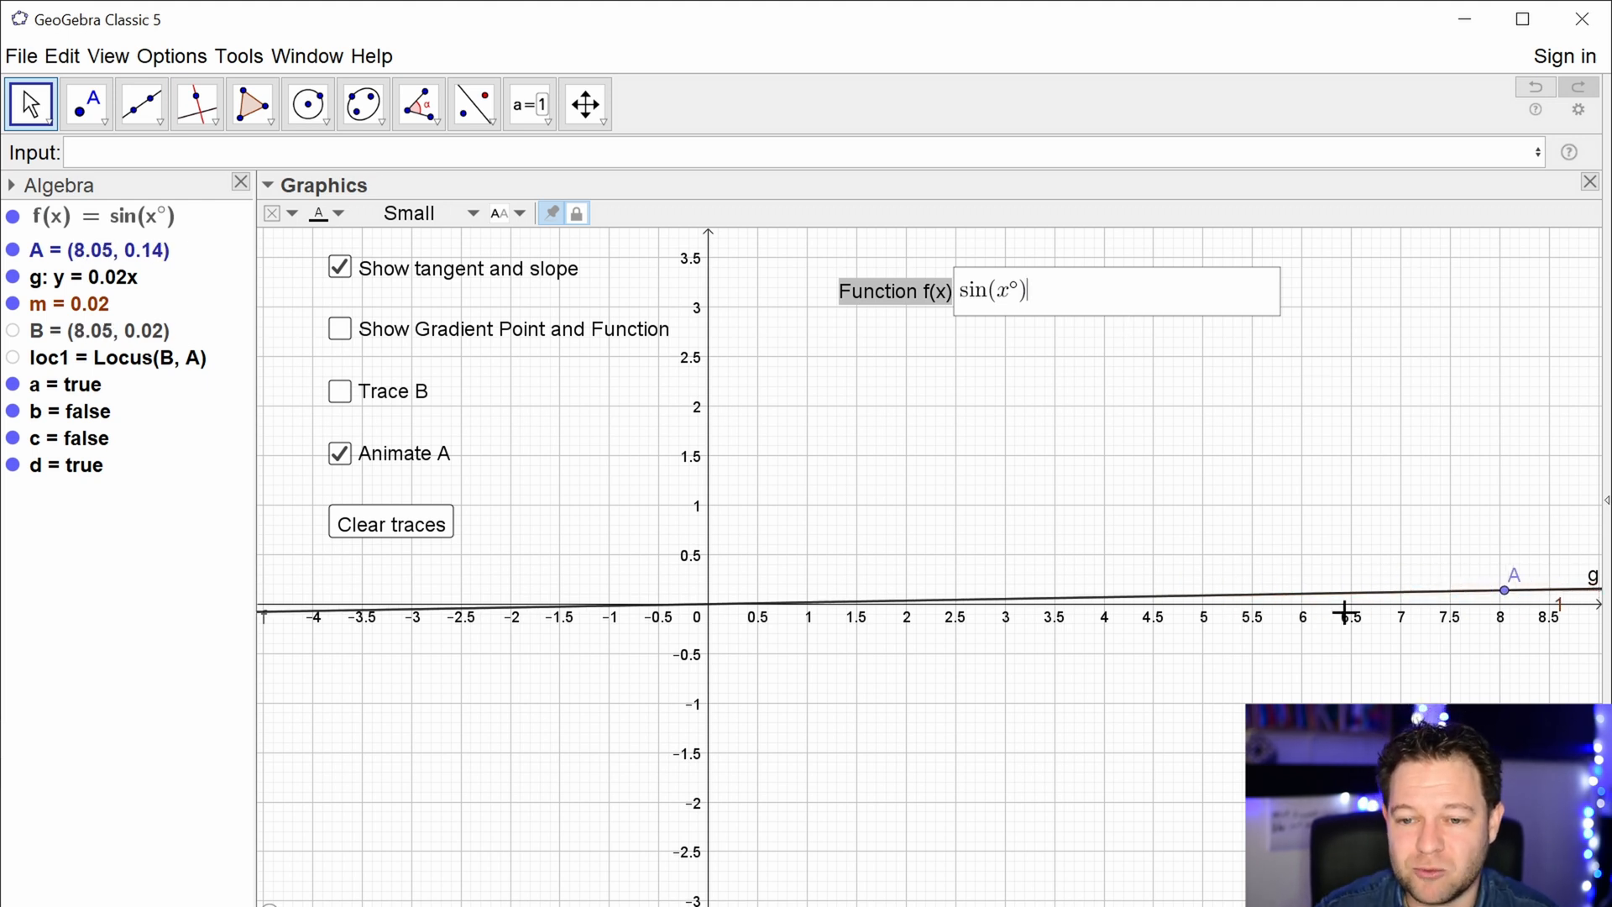
pyautogui.moveTo(1409, 603); pyautogui.dragTo(711, 618)
pyautogui.moveTo(821, 618); pyautogui.dragTo(1023, 628)
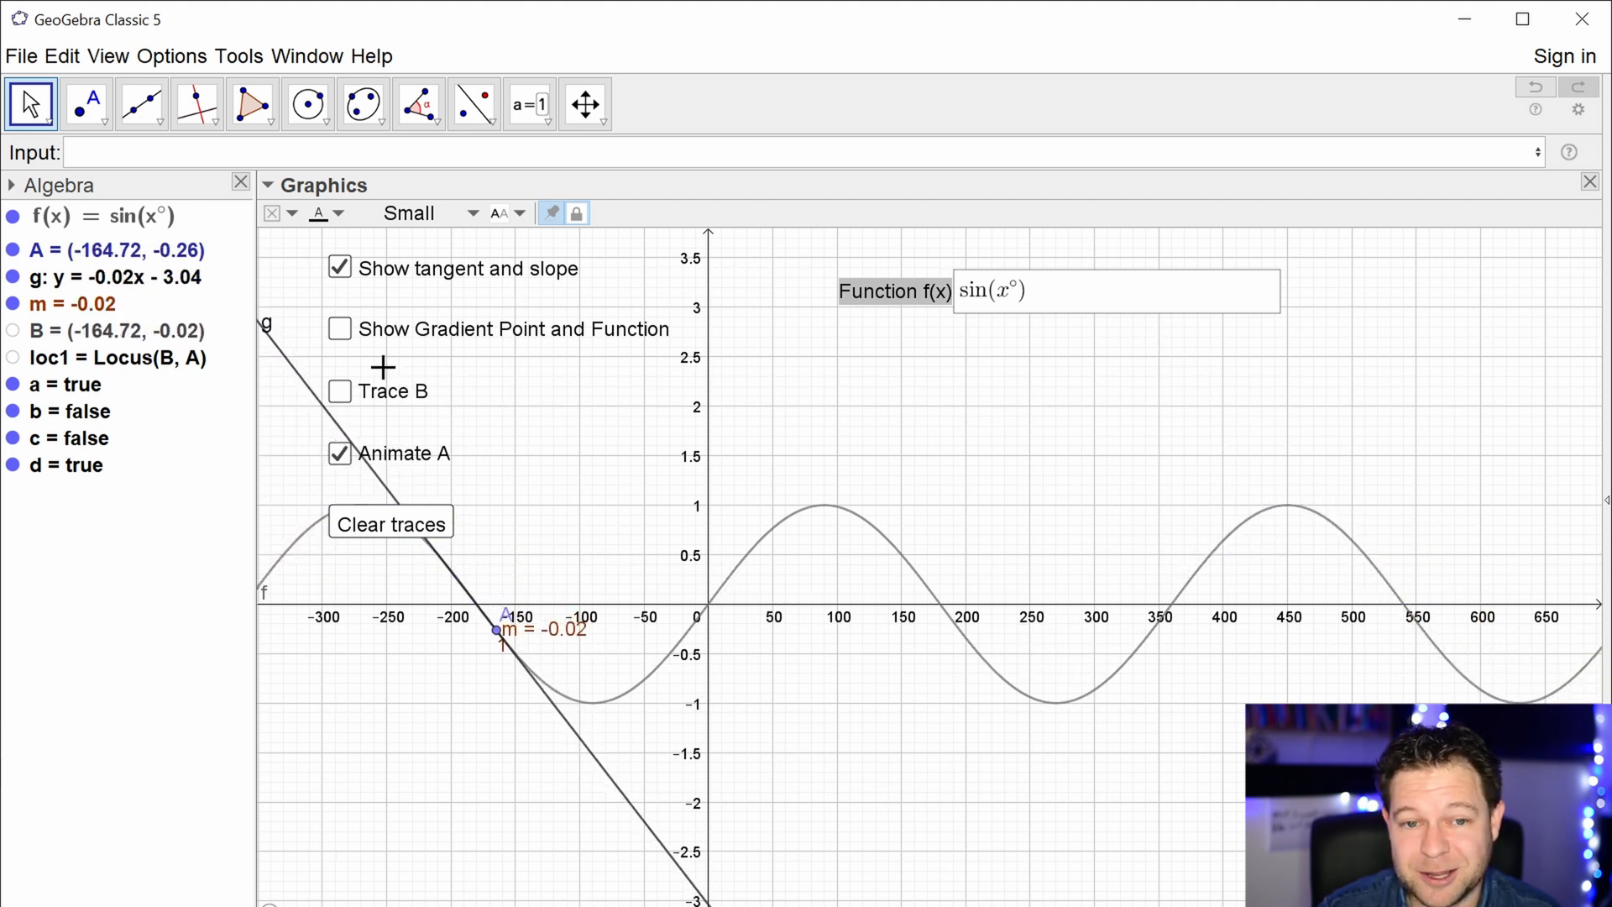
# - Show the gradient point and function, and stretch the vertical scale to examine the shape of the gradient curve
pyautogui.click(339, 328)
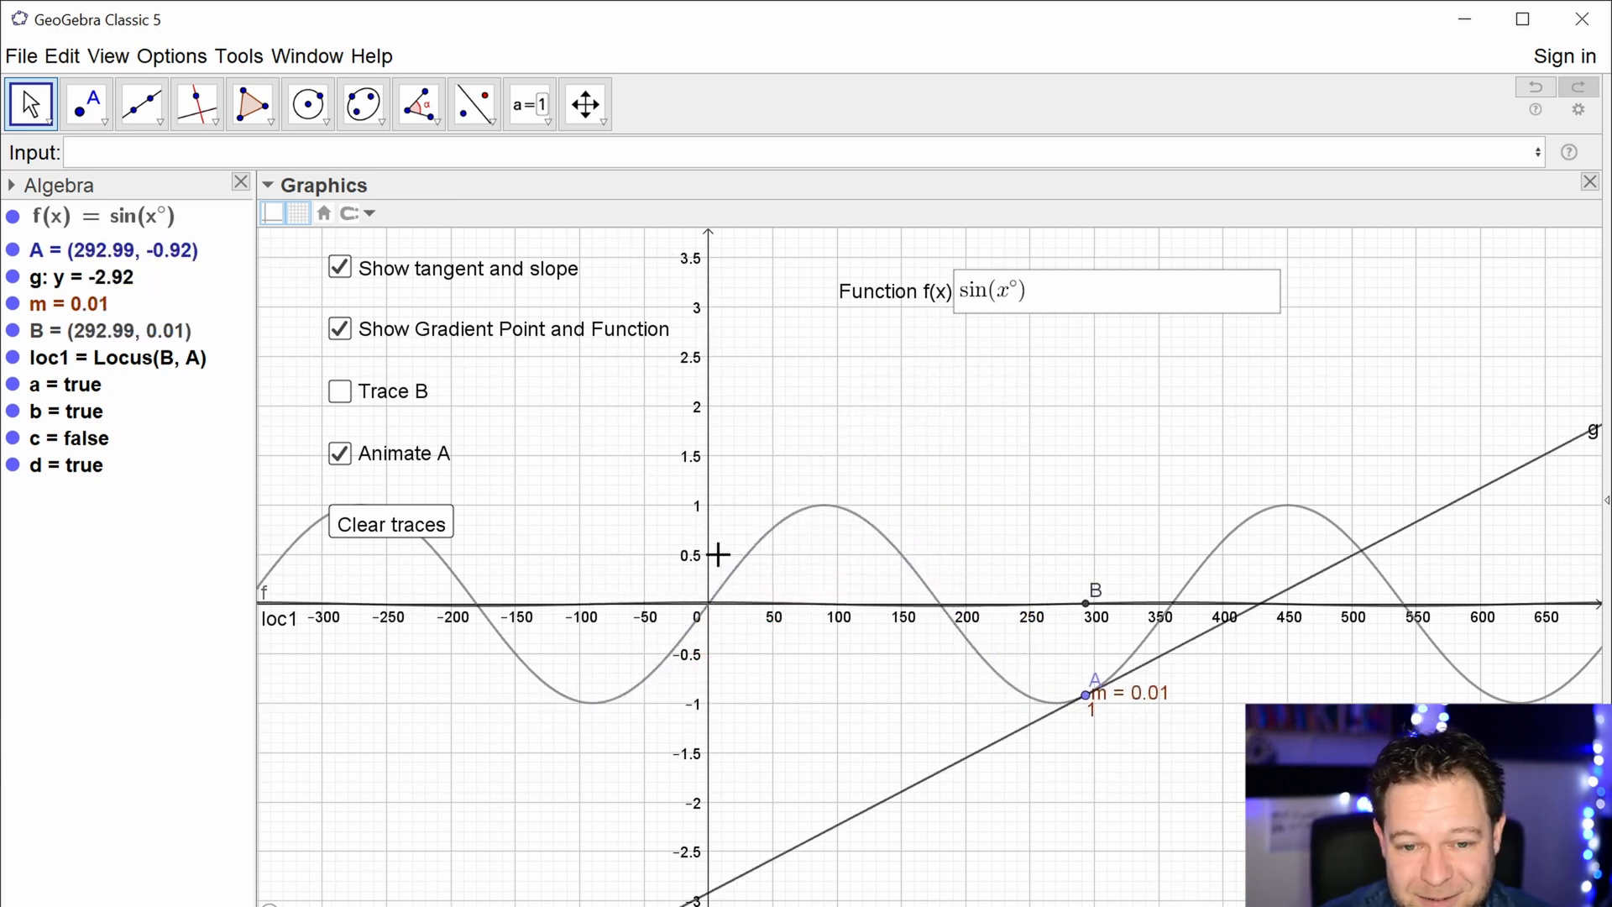
pyautogui.moveTo(719, 555); pyautogui.dragTo(720, 246)
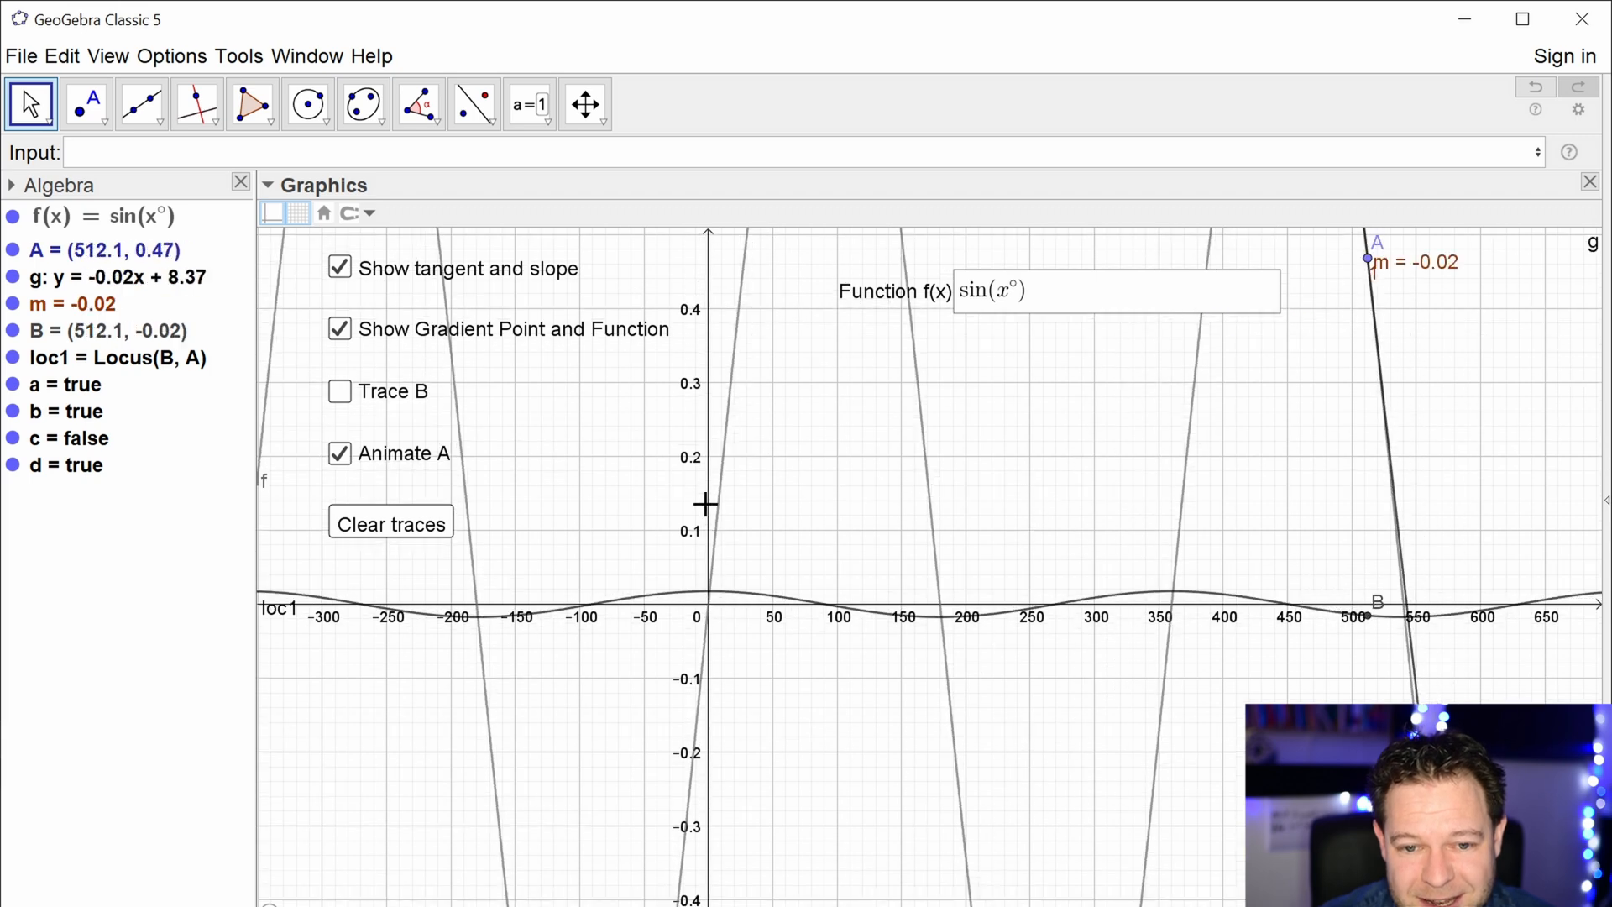
pyautogui.moveTo(705, 492); pyautogui.dragTo(712, 302)
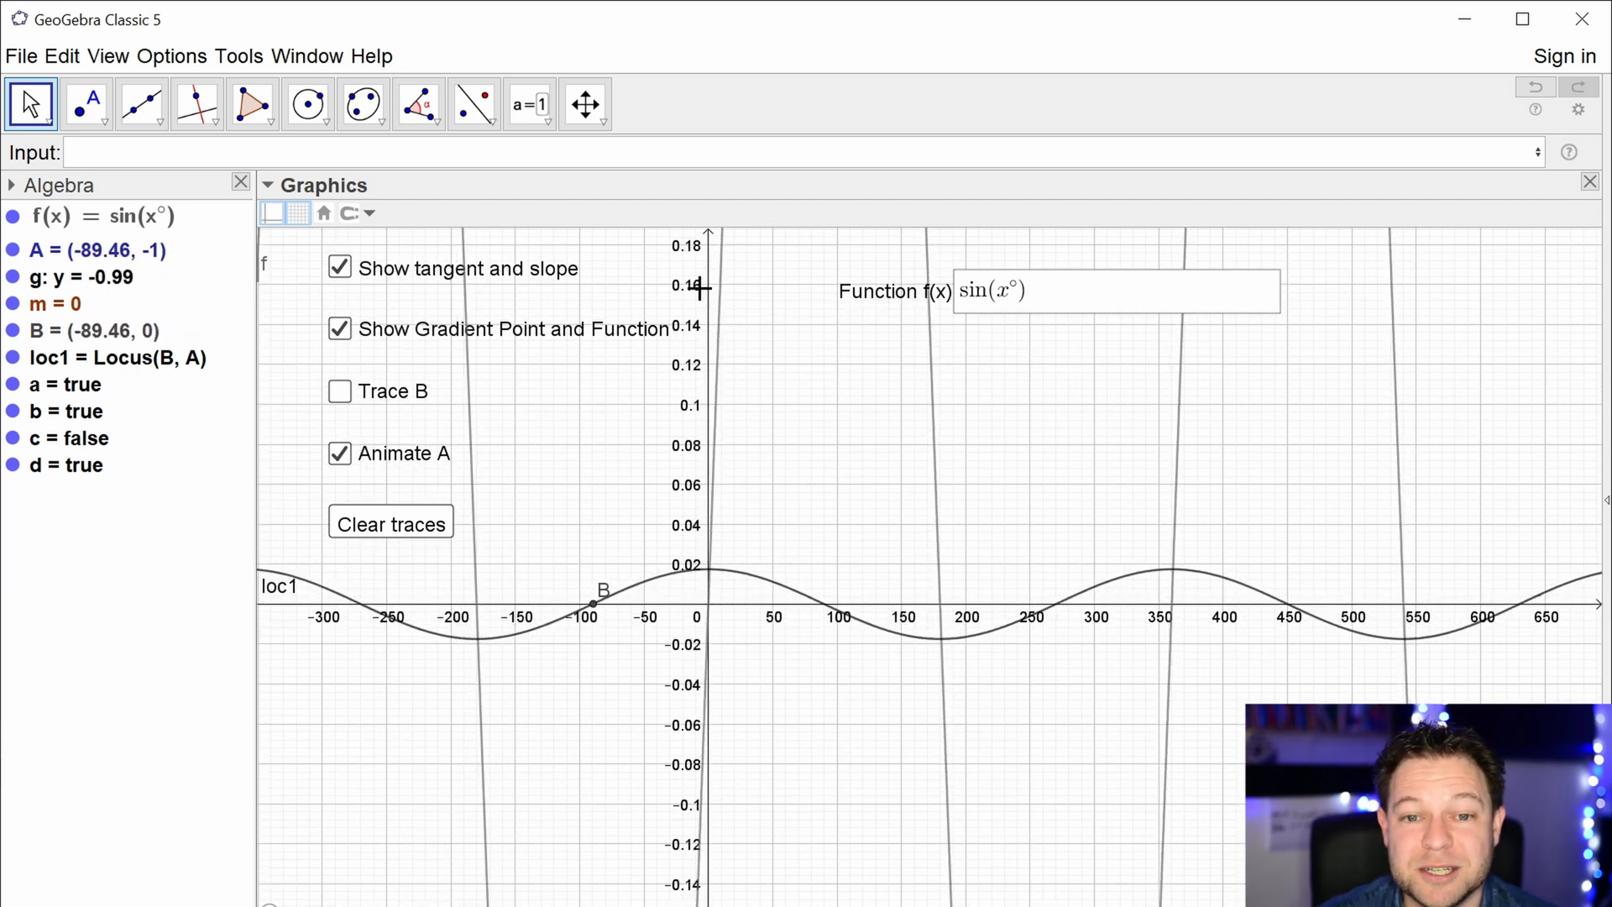
pyautogui.moveTo(709, 283); pyautogui.dragTo(722, 582)
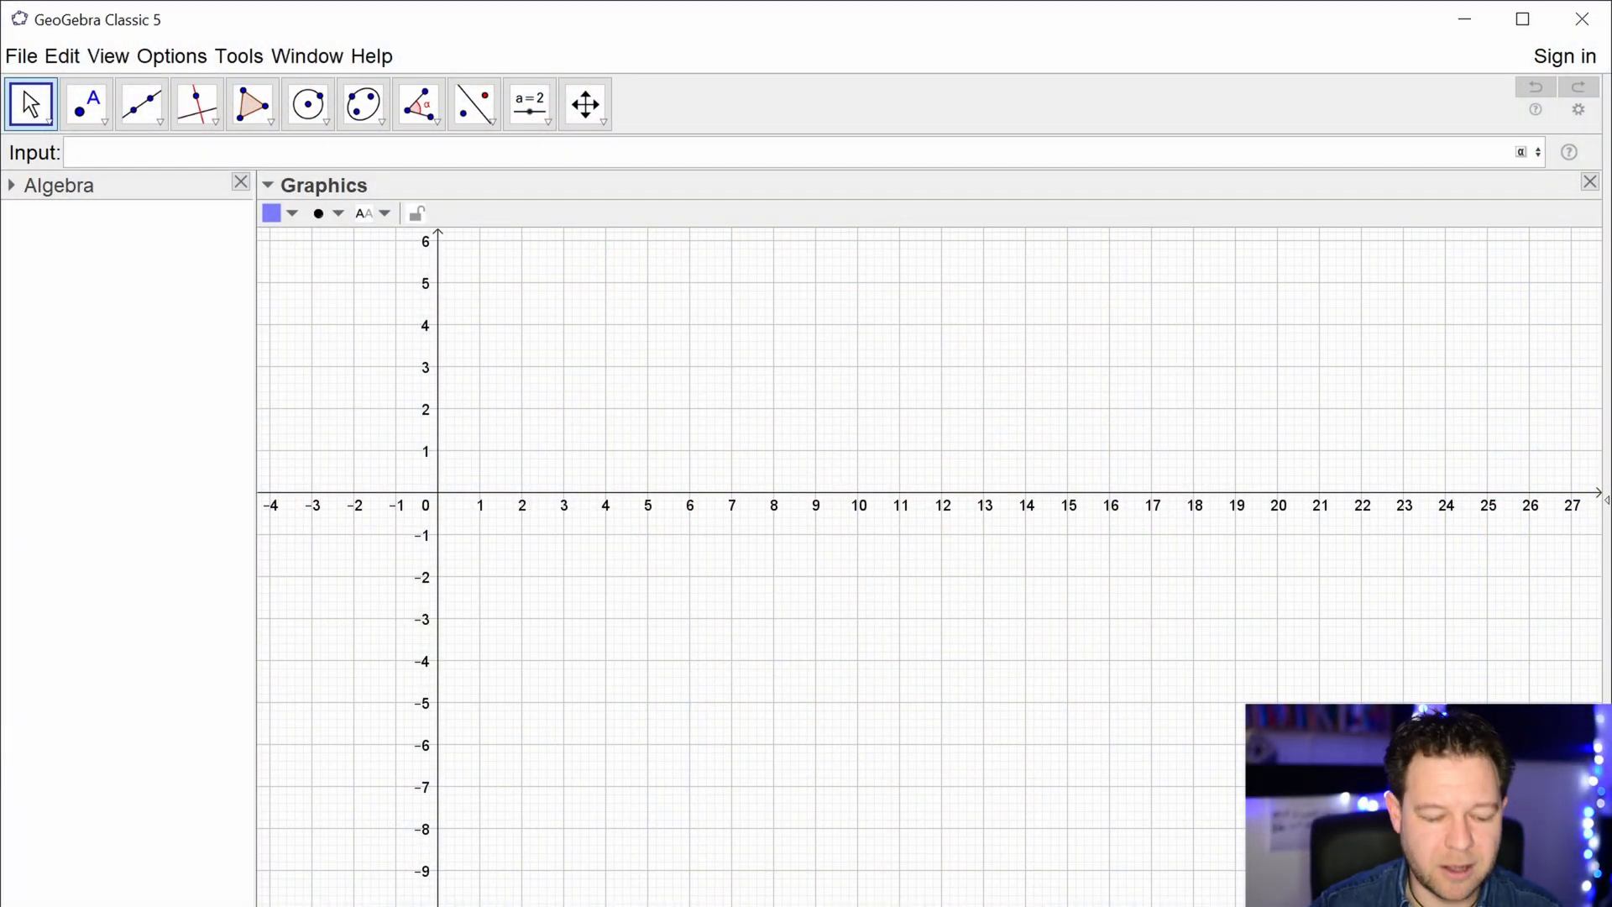
# - Define f(x) = x²(1 − x) + 1 in the empty construction, framing the curve around its turning points
pyautogui.write('x^2(1-x')
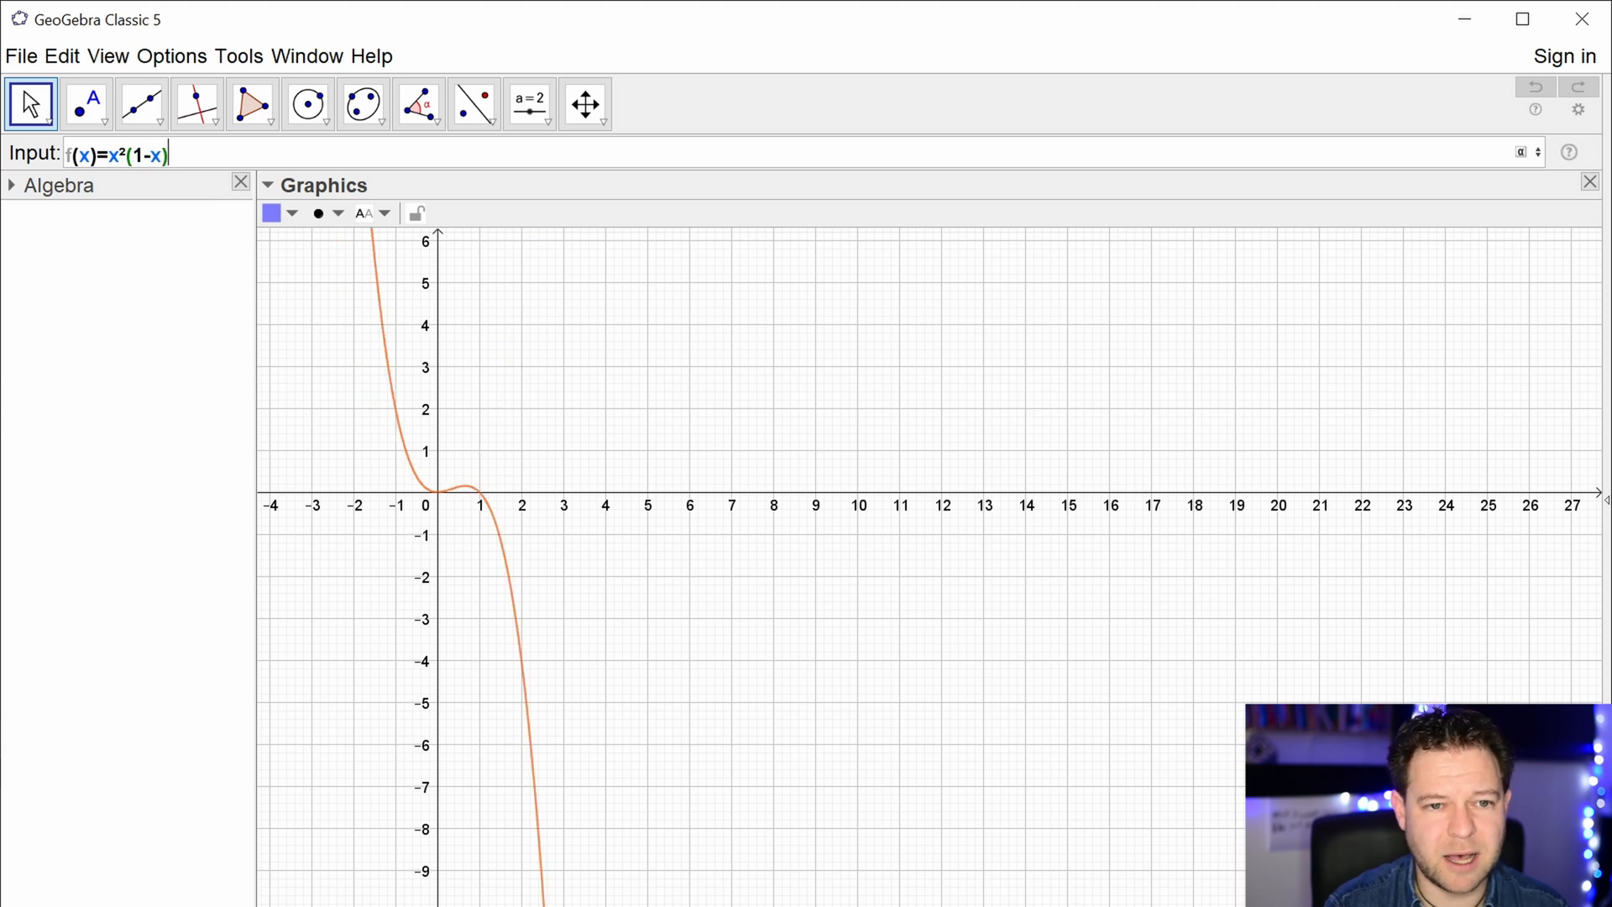
pyautogui.write('+1')
pyautogui.press('Return')
pyautogui.scroll(1, 474, 440)
pyautogui.scroll(10, 366, 468)
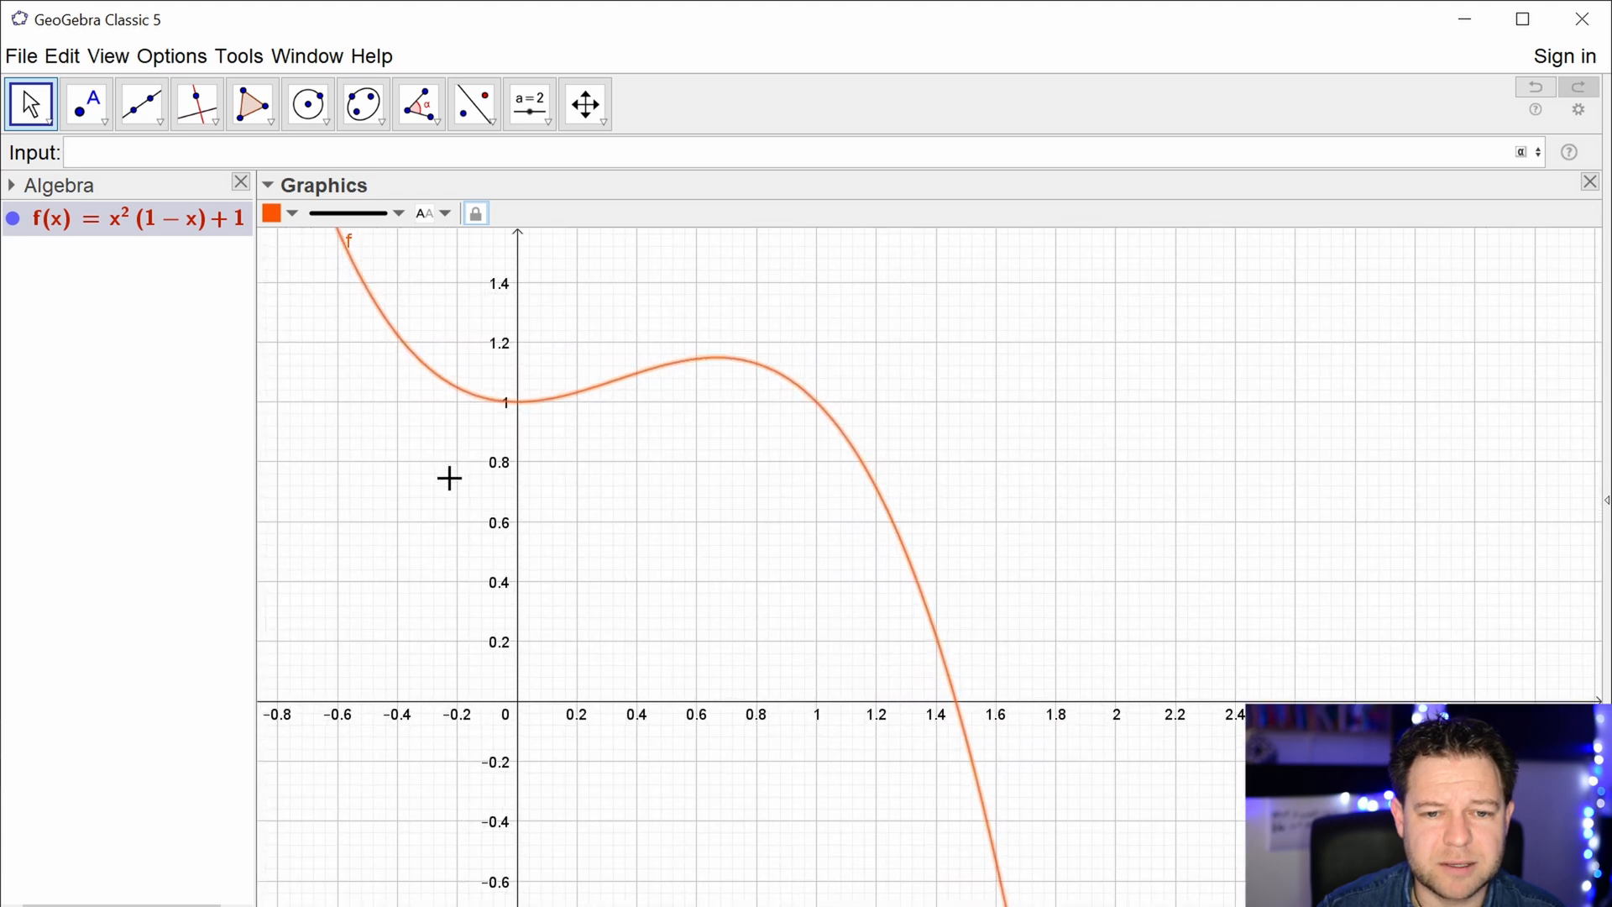
pyautogui.scroll(2, 449, 478)
pyautogui.moveTo(432, 467); pyautogui.dragTo(600, 521)
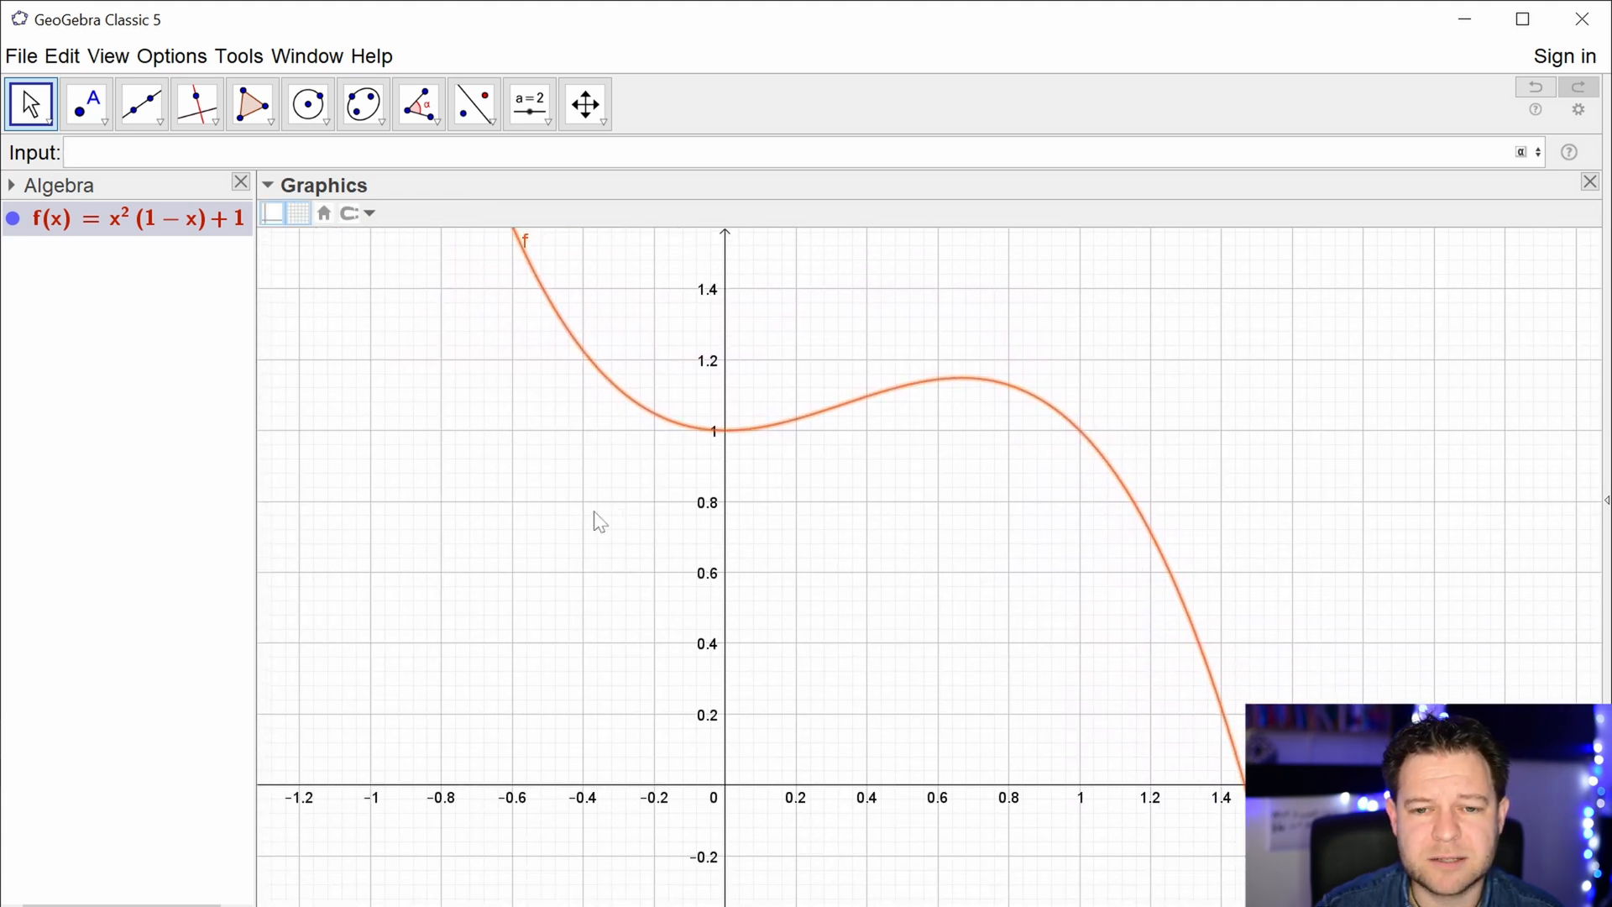
# - Place point A on the curve and slide it to about x = 0.13
pyautogui.click(87, 104)
pyautogui.click(779, 426)
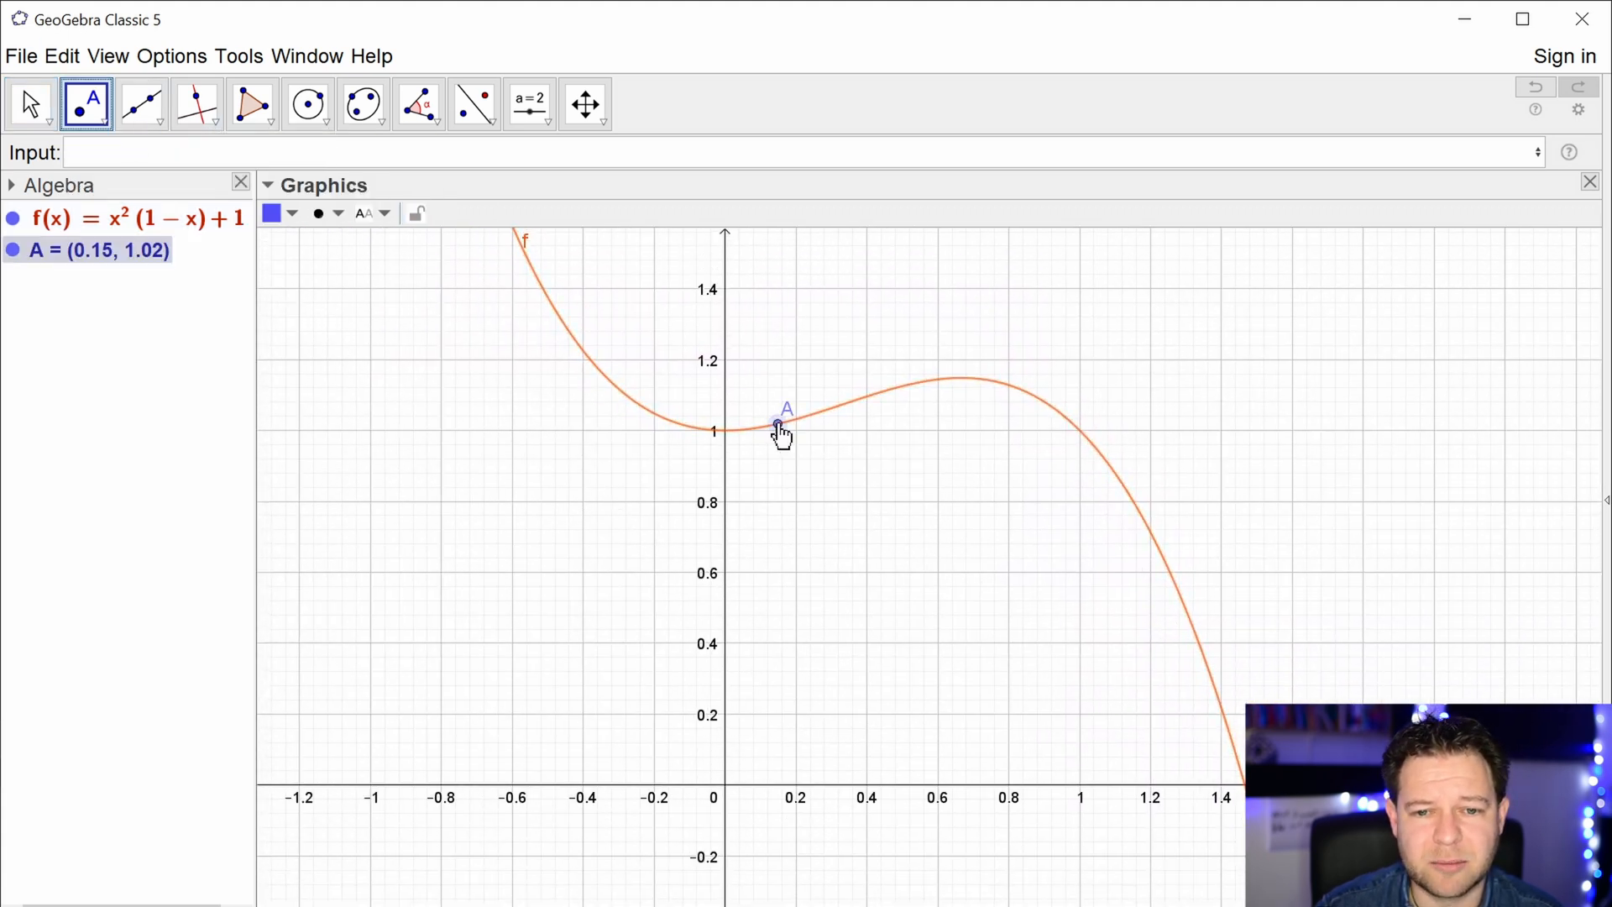
pyautogui.press('Escape')
pyautogui.moveTo(795, 425)
pyautogui.mouseDown()
pyautogui.moveTo(1055, 406)
pyautogui.moveTo(1226, 721)
pyautogui.moveTo(982, 418)
pyautogui.moveTo(658, 425)
pyautogui.moveTo(550, 385)
pyautogui.moveTo(844, 404)
pyautogui.moveTo(775, 436)
pyautogui.mouseUp()
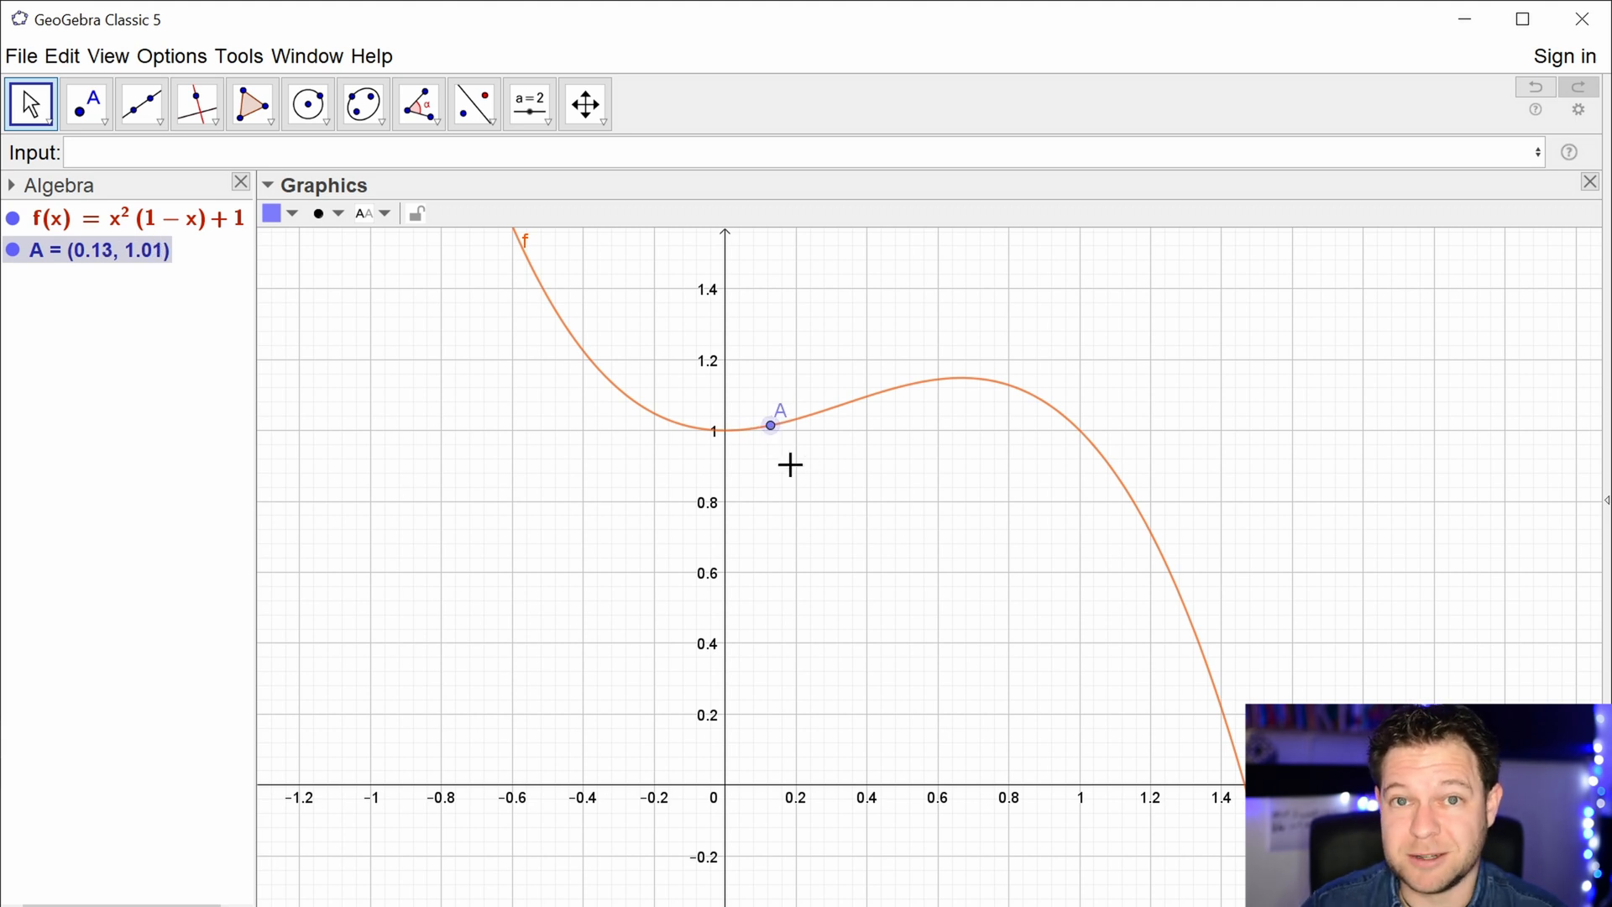
# - Create a number slider h with minimum 0.001, maximum 1 and increment 0.0001, and set it to 0.37
pyautogui.click(530, 105)
pyautogui.click(360, 310)
pyautogui.write('h')
pyautogui.press('Tab')
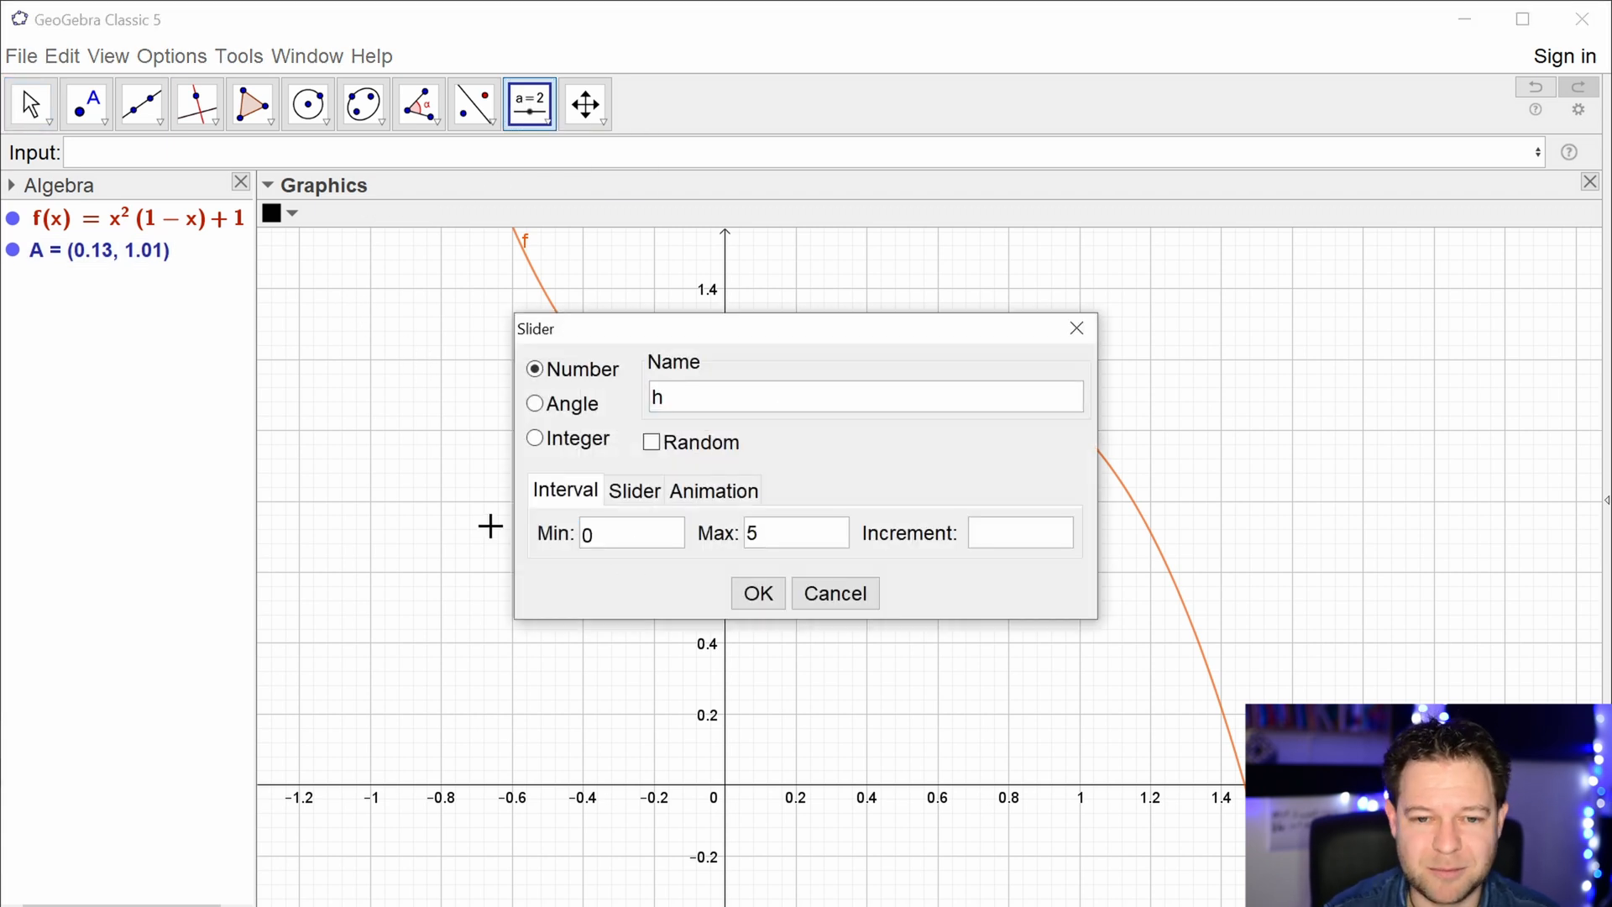
pyautogui.write('0.001')
pyautogui.press('Tab')
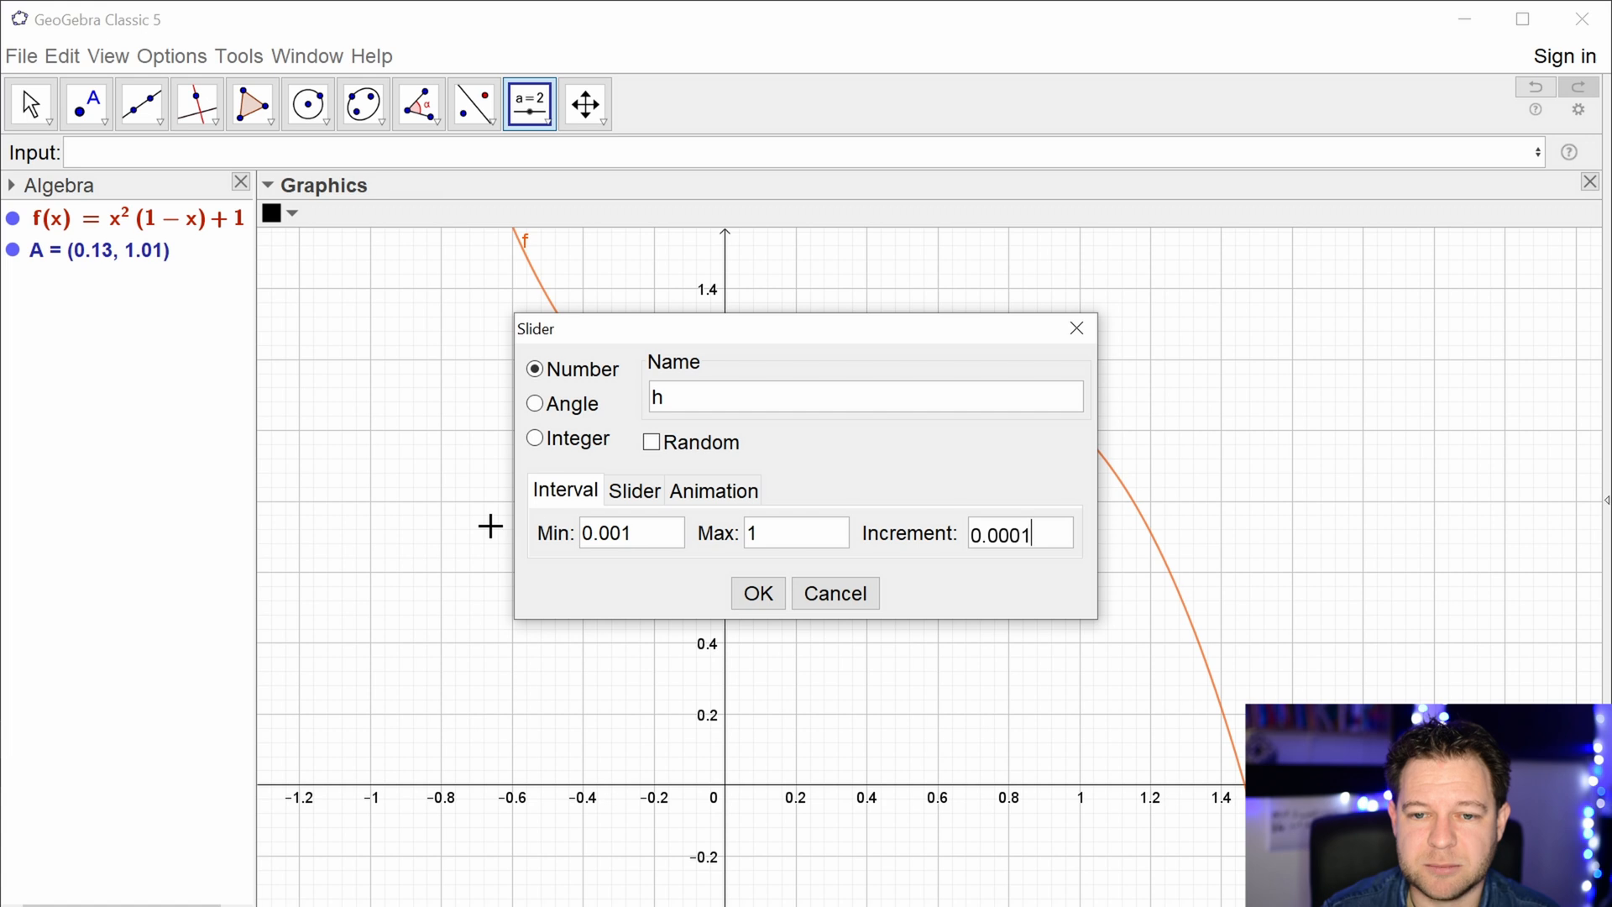
pyautogui.click(782, 591)
pyautogui.moveTo(524, 302); pyautogui.dragTo(417, 314)
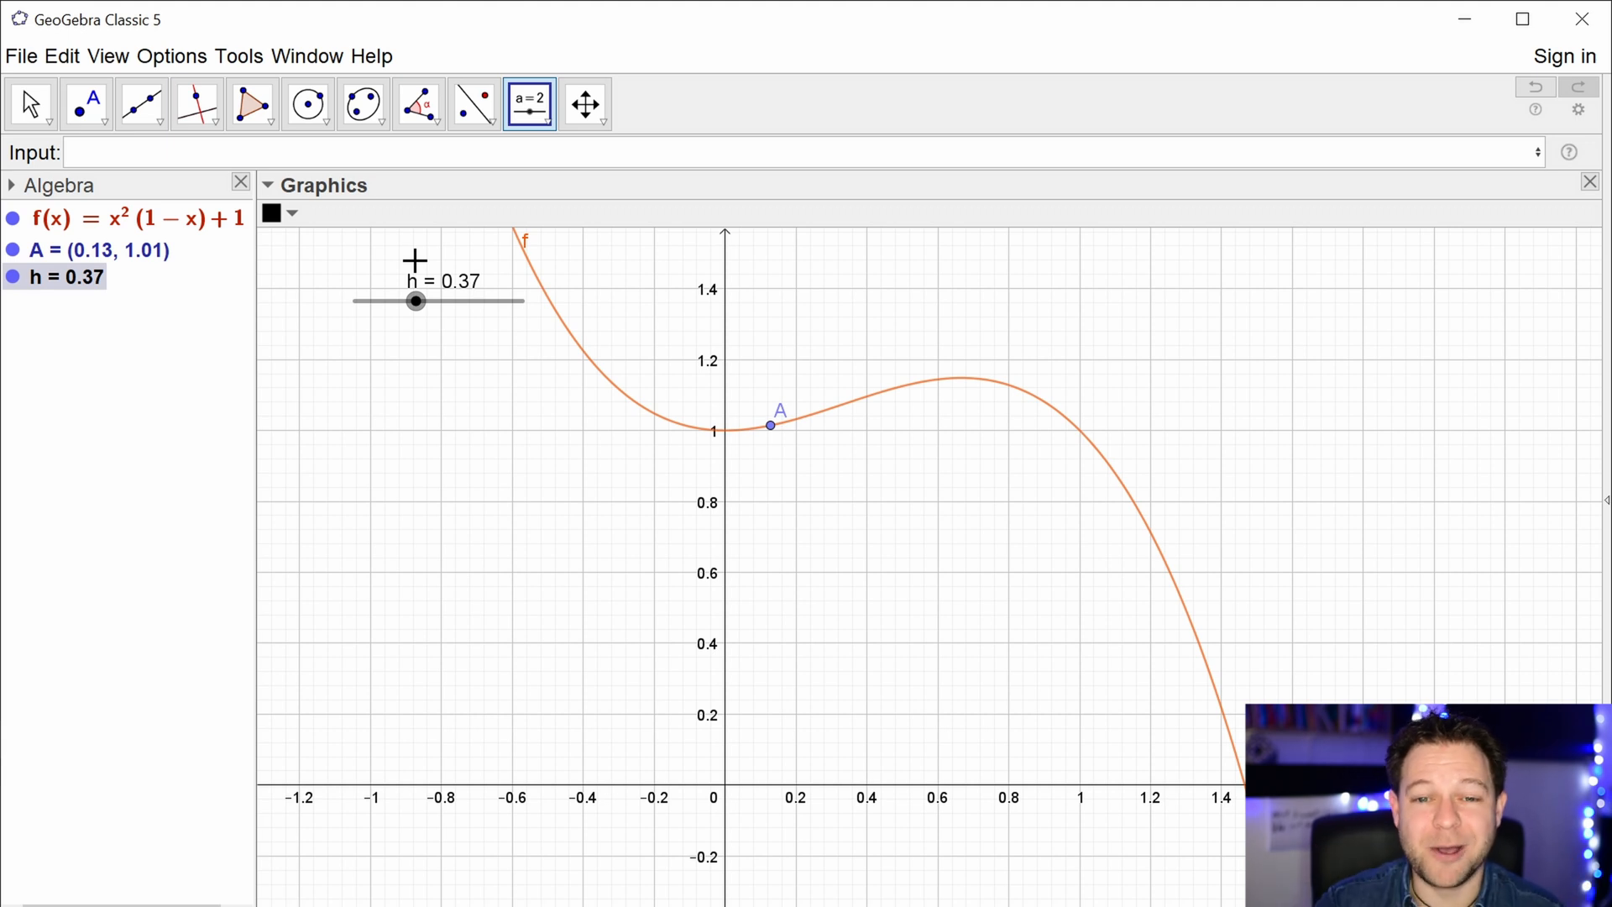
# - Nudge point A along the curve near x = 0.13 and set slider h to 0.44
pyautogui.click(834, 427)
pyautogui.press('Escape')
pyautogui.press('Escape')
pyautogui.moveTo(771, 429)
pyautogui.mouseDown()
pyautogui.moveTo(852, 425)
pyautogui.moveTo(789, 430)
pyautogui.mouseUp()
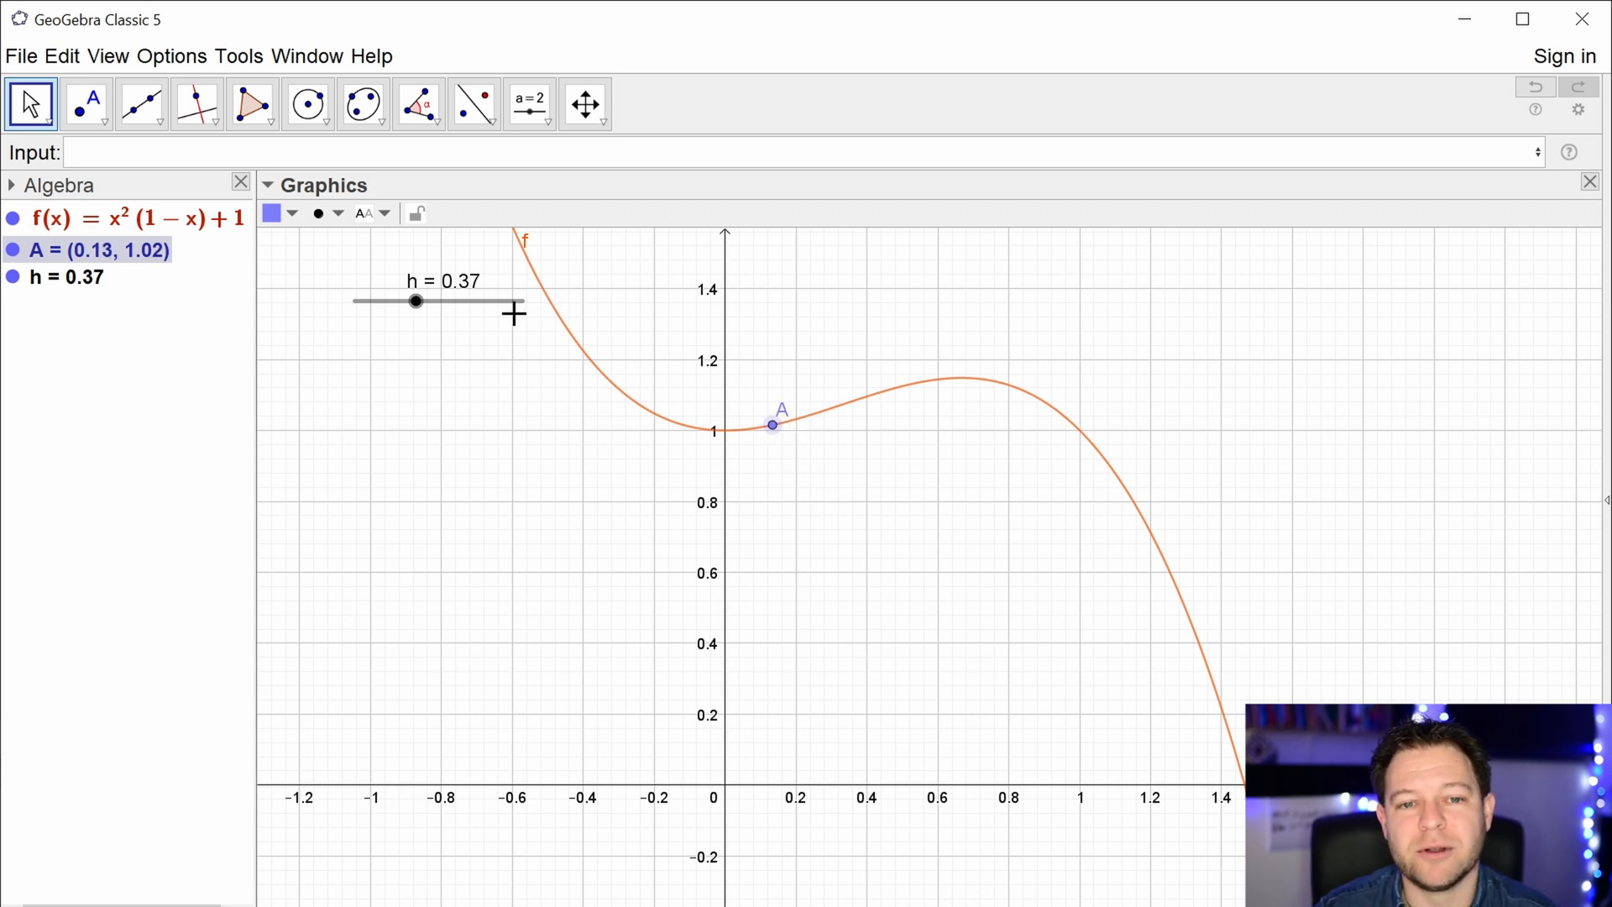
pyautogui.moveTo(417, 307)
pyautogui.mouseDown()
pyautogui.moveTo(439, 304)
pyautogui.moveTo(430, 324)
pyautogui.mouseUp()
# - Create a second point on the curve at (x(A)+h, f(x(A)+h))
pyautogui.write('(')
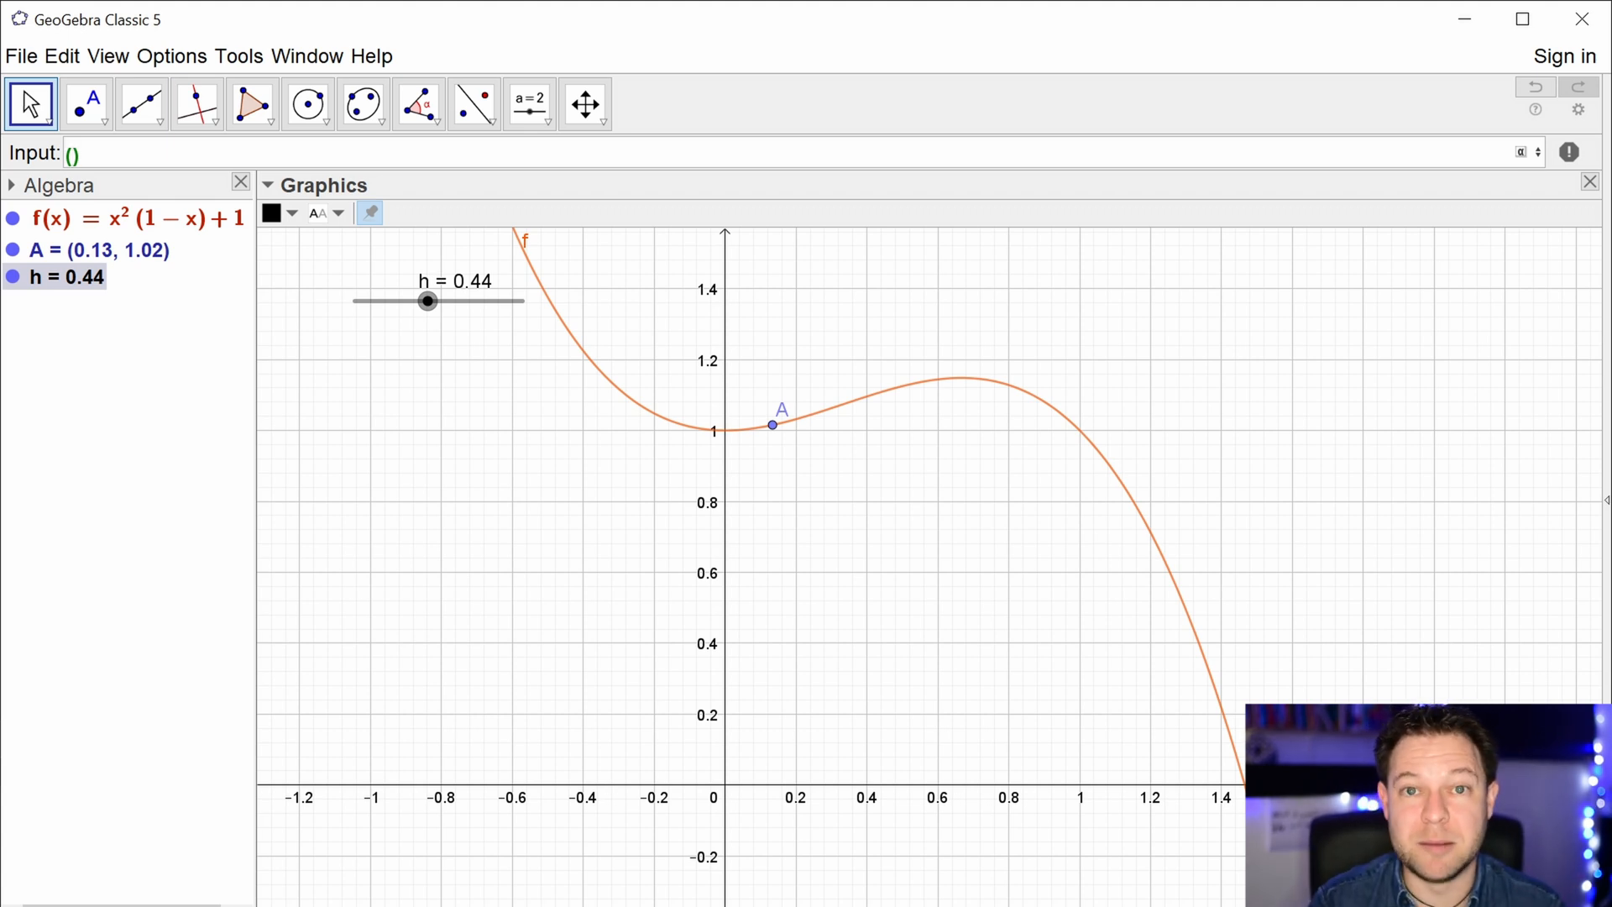
pyautogui.write('x(A)')
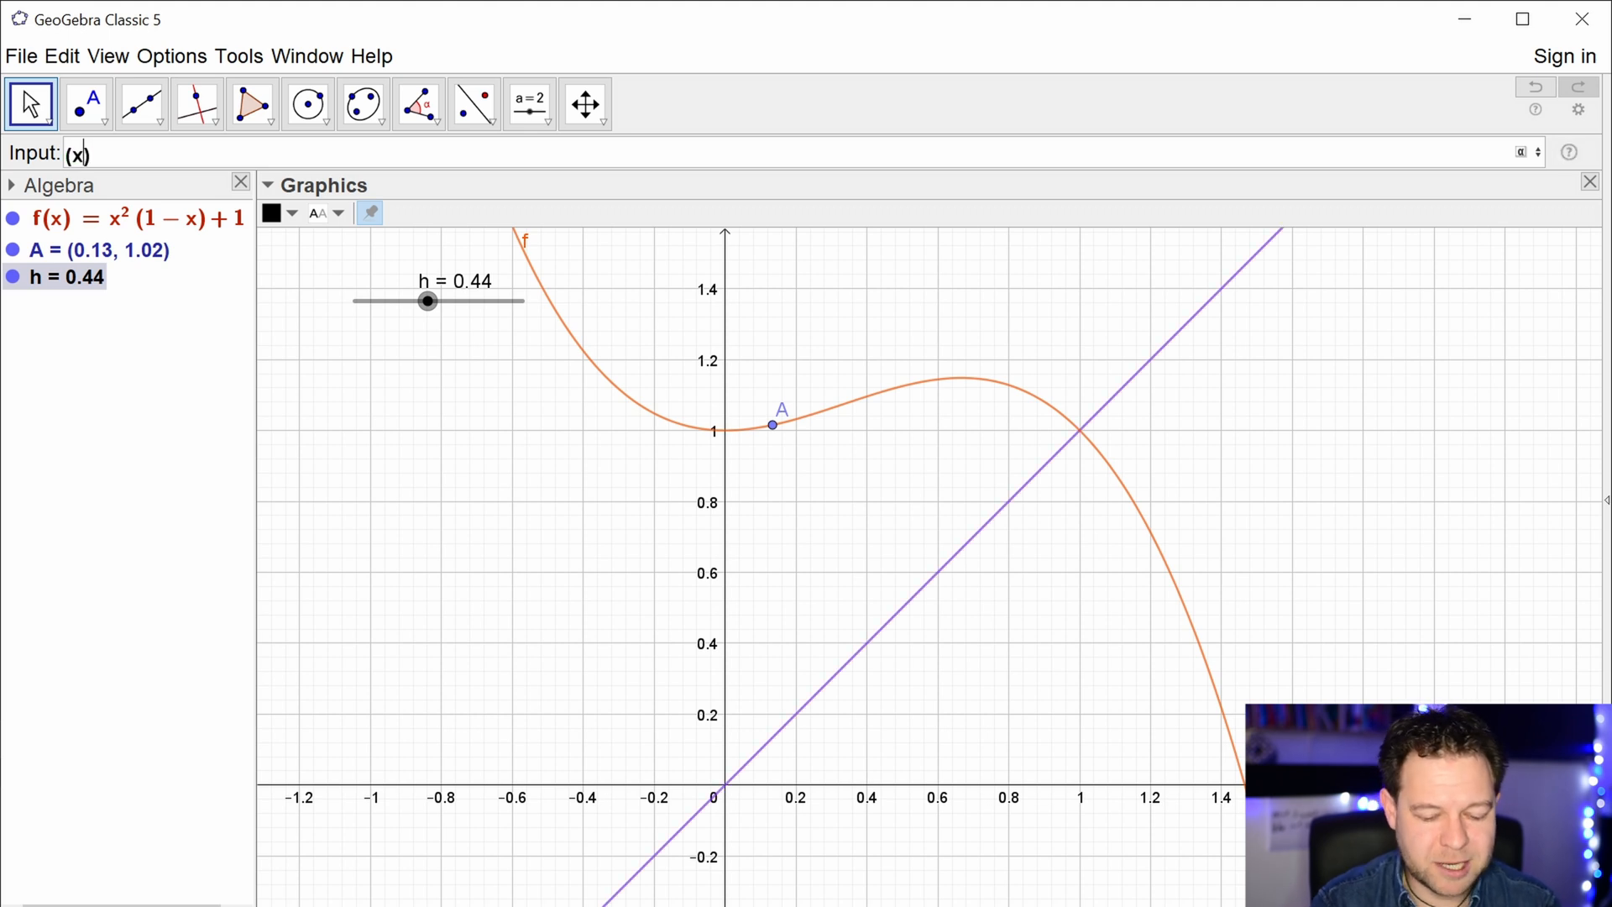
pyautogui.write('+h')
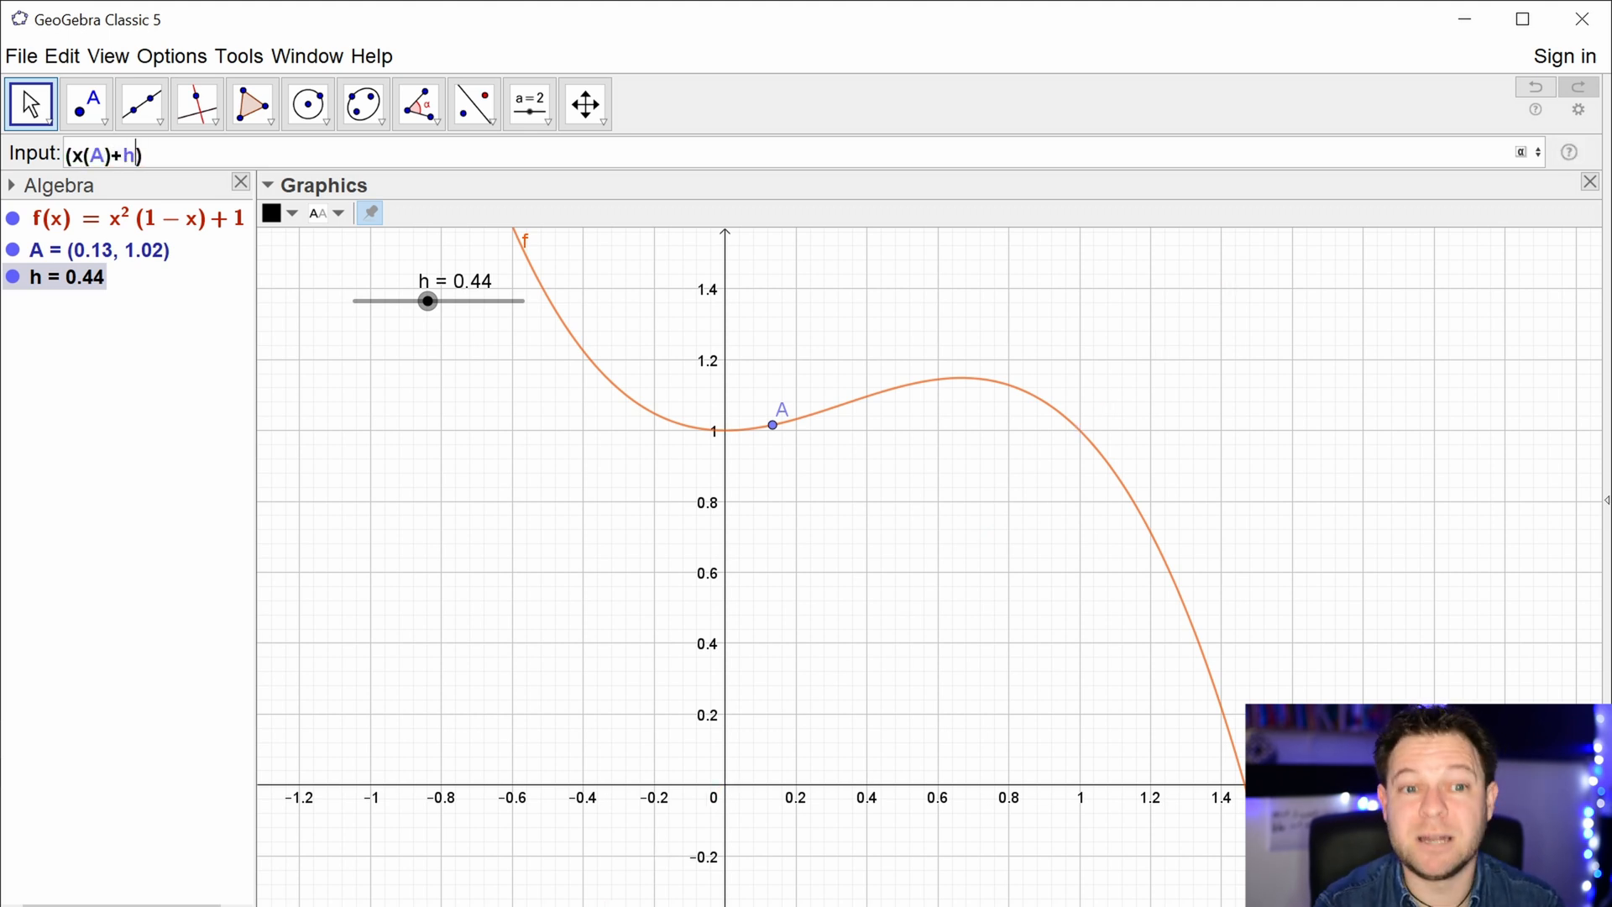
pyautogui.write(',')
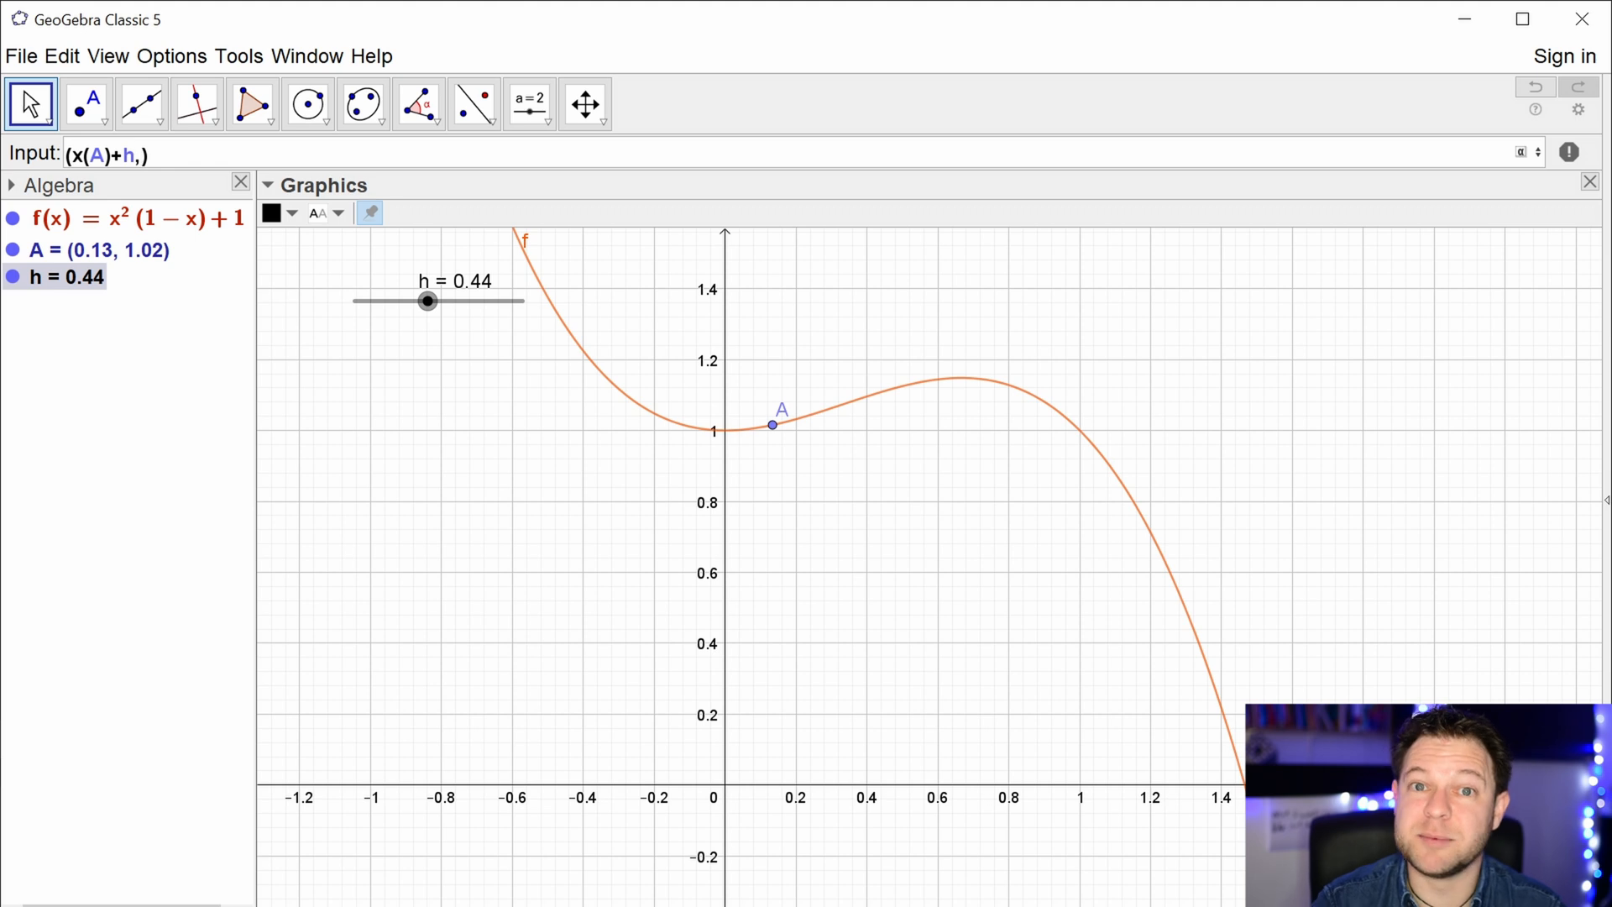
pyautogui.write('f(x(A)')
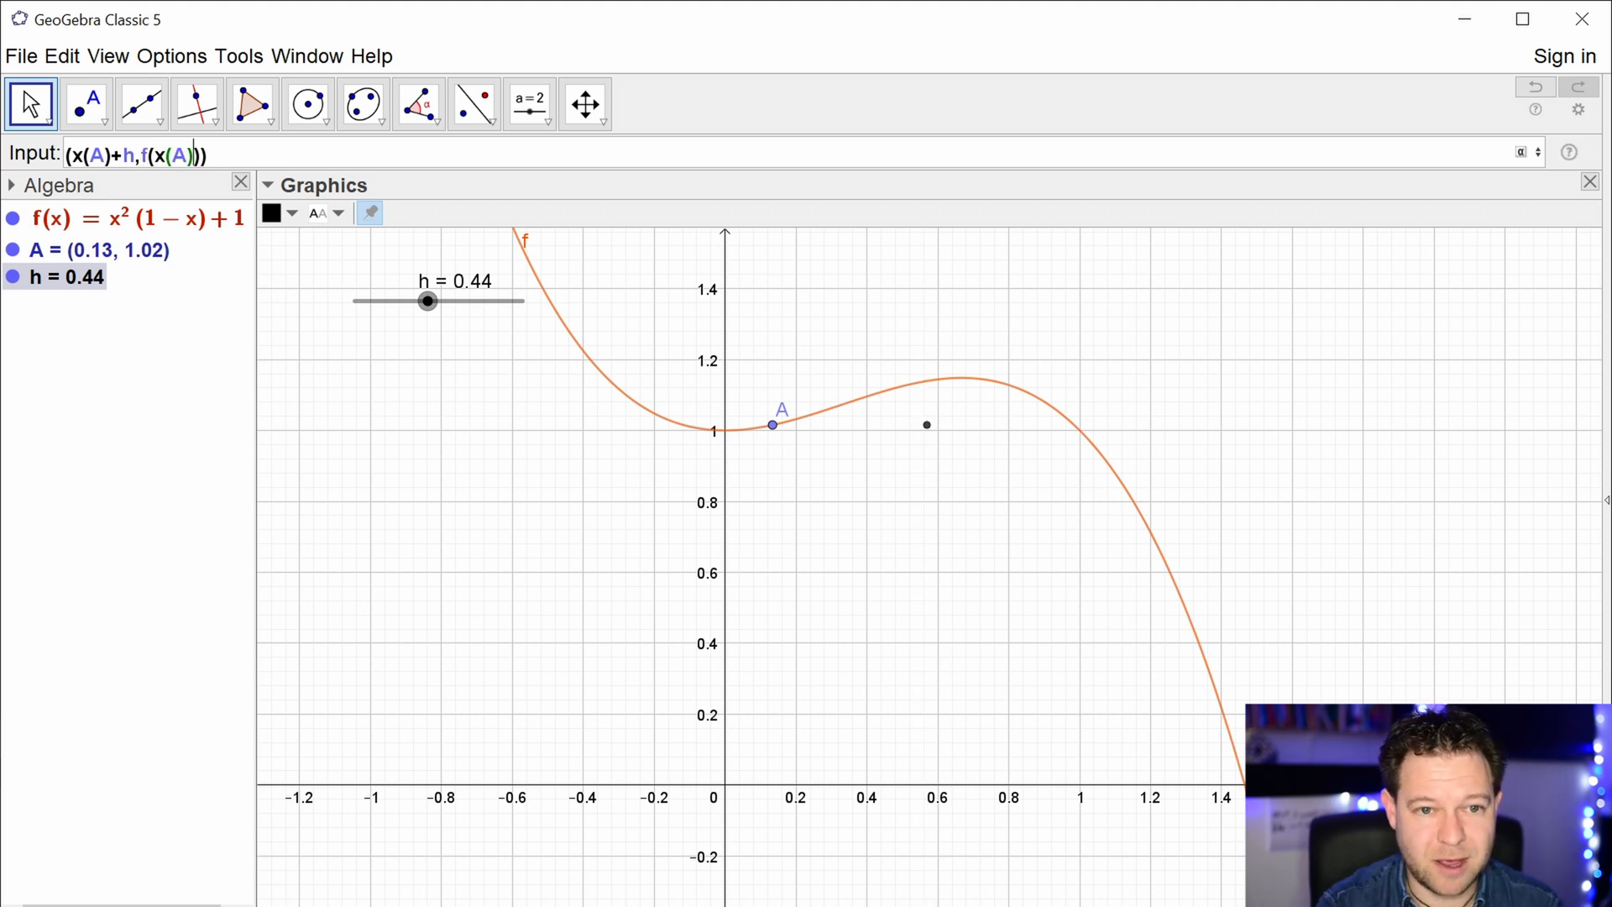
pyautogui.write('+h')
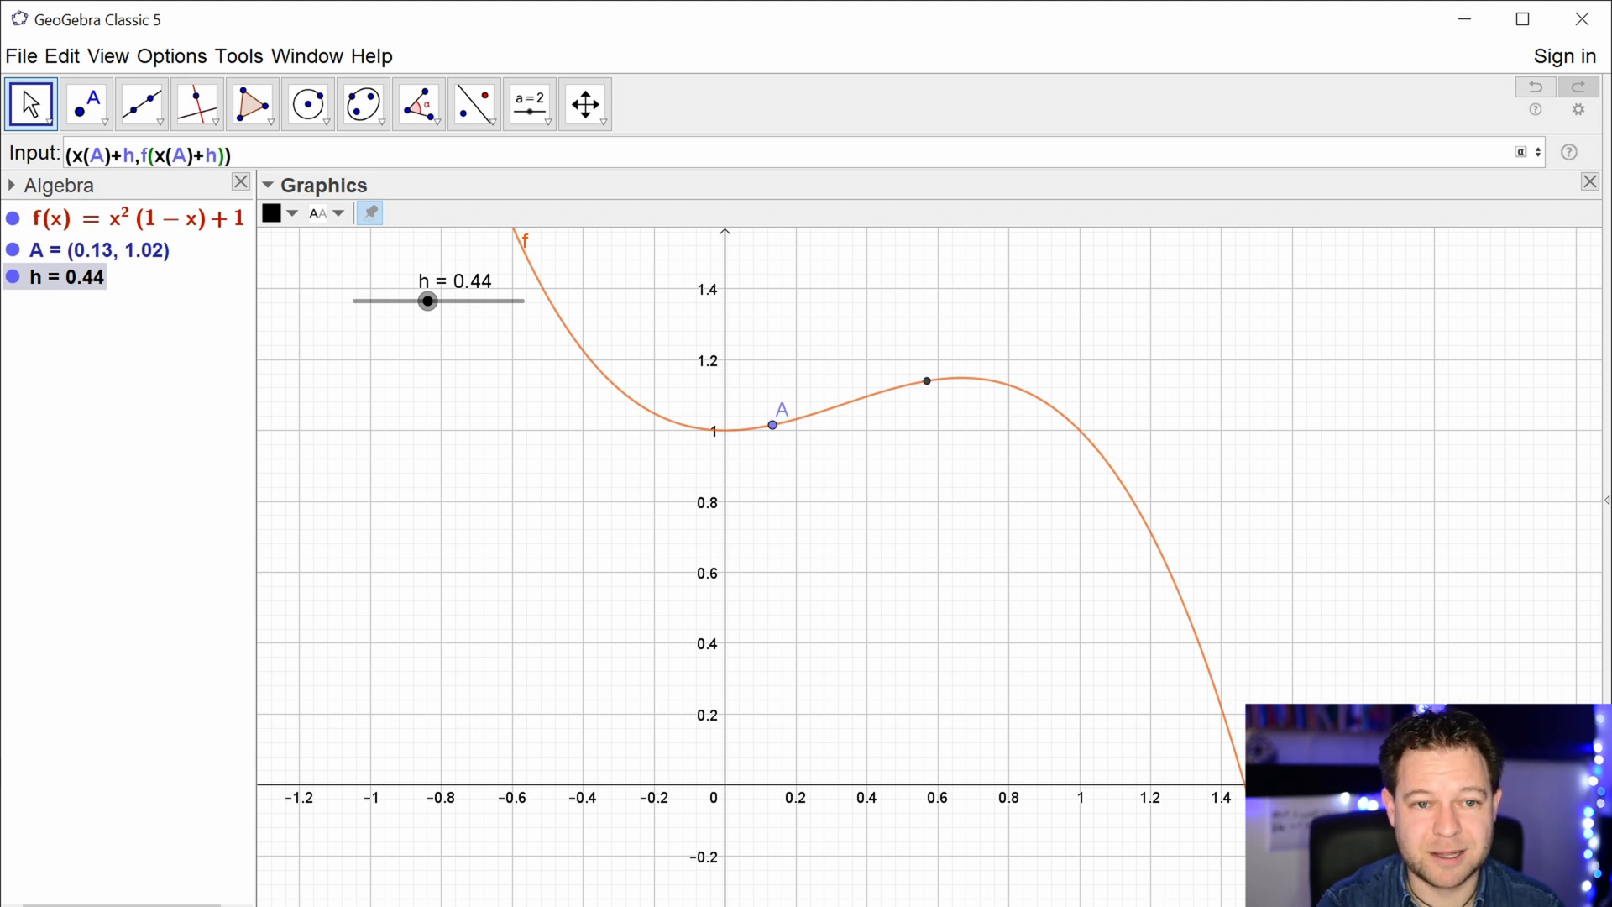
pyautogui.press('Return')
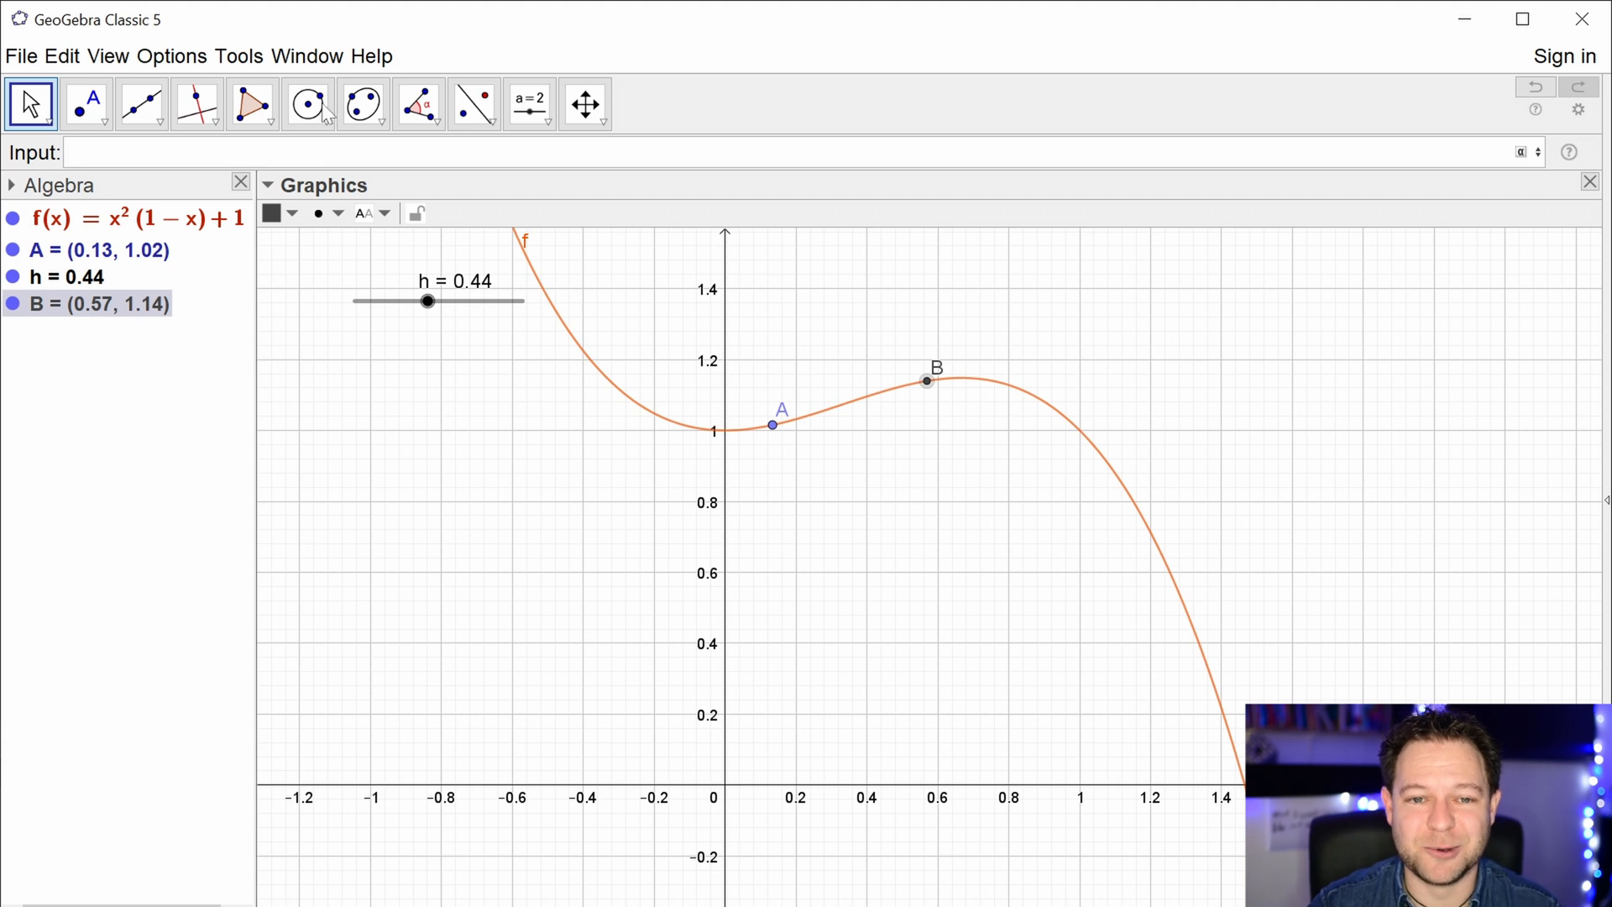
# - Move point A along the curve to about x = 0.23 and set slider h to 0.54
pyautogui.moveTo(772, 425); pyautogui.dragTo(813, 433)
pyautogui.moveTo(428, 302); pyautogui.dragTo(450, 348)
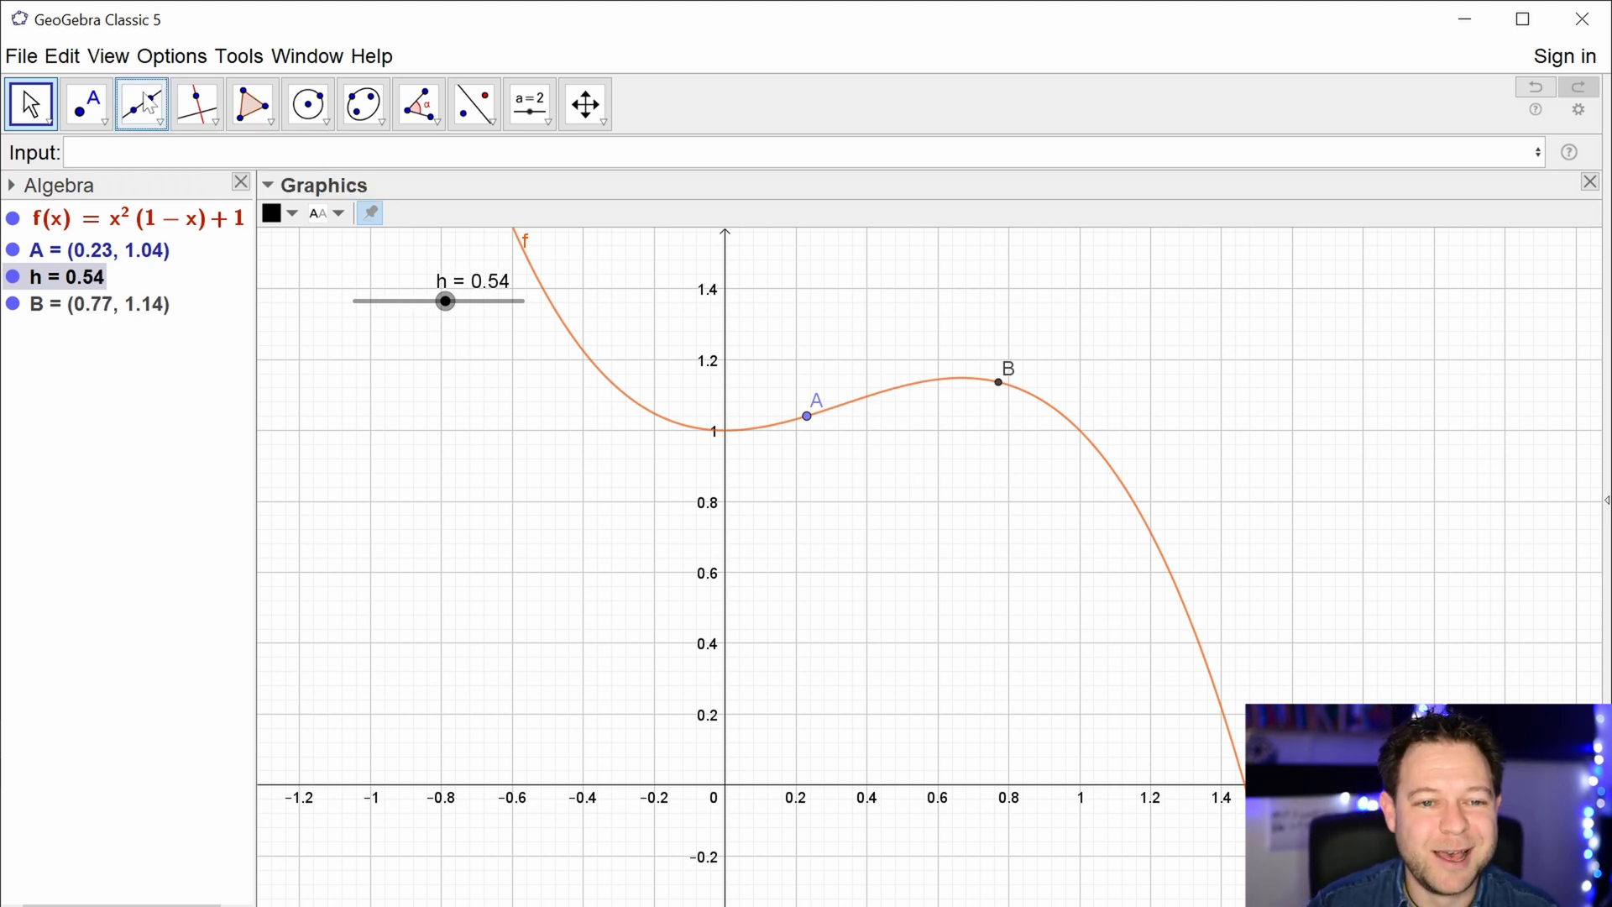
# - Draw a secant line through points A and B on the curve
pyautogui.click(141, 105)
pyautogui.click(809, 417)
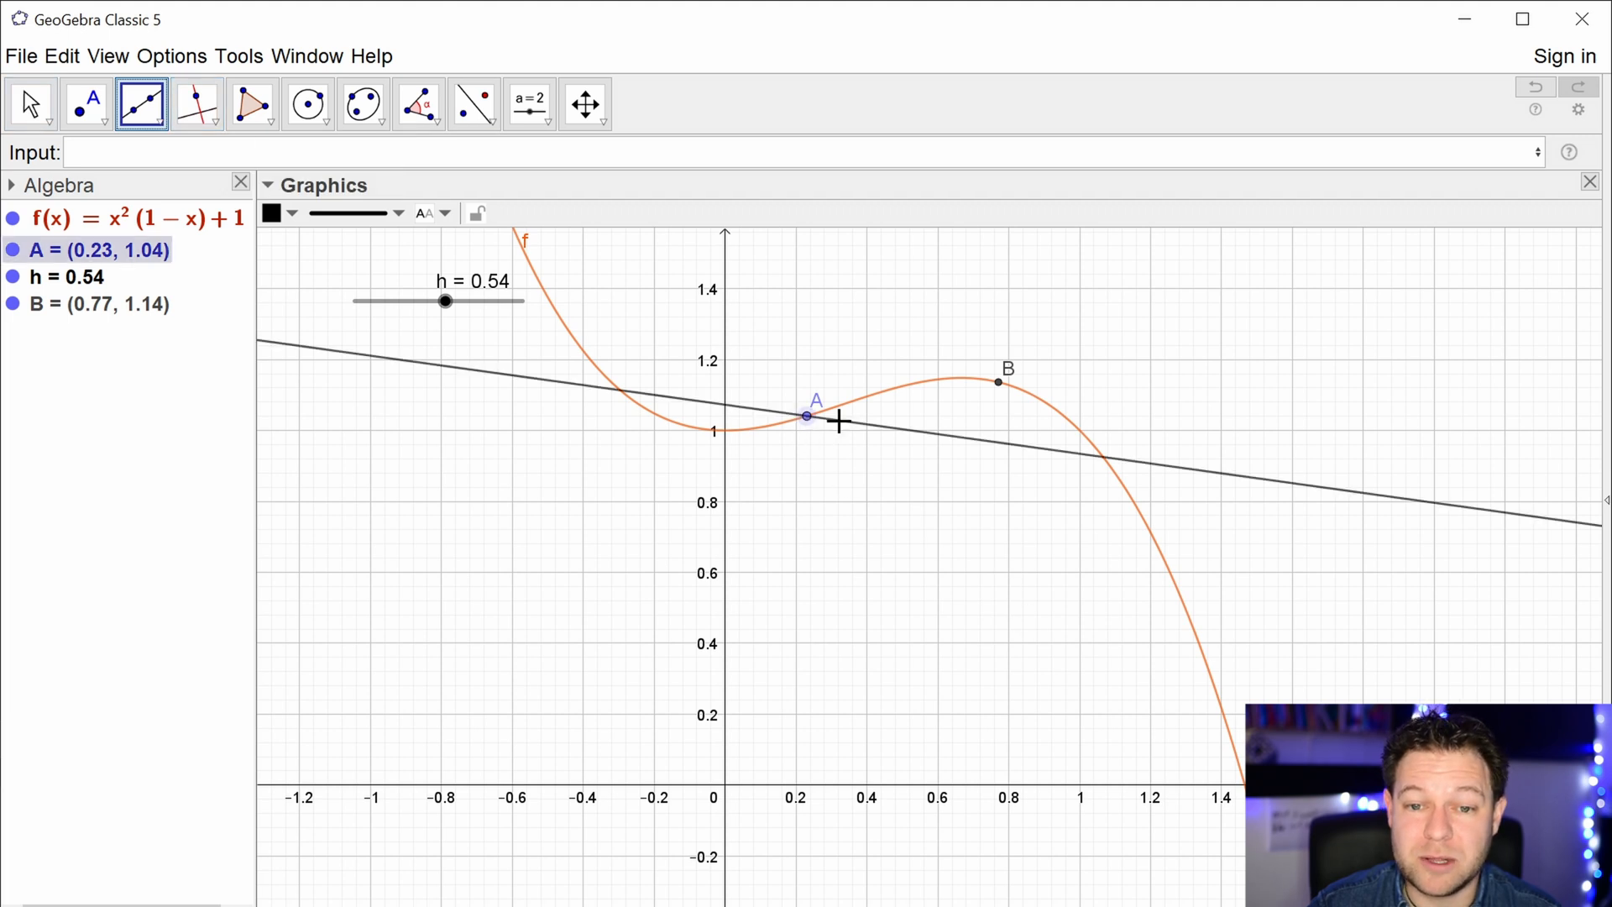
pyautogui.click(999, 384)
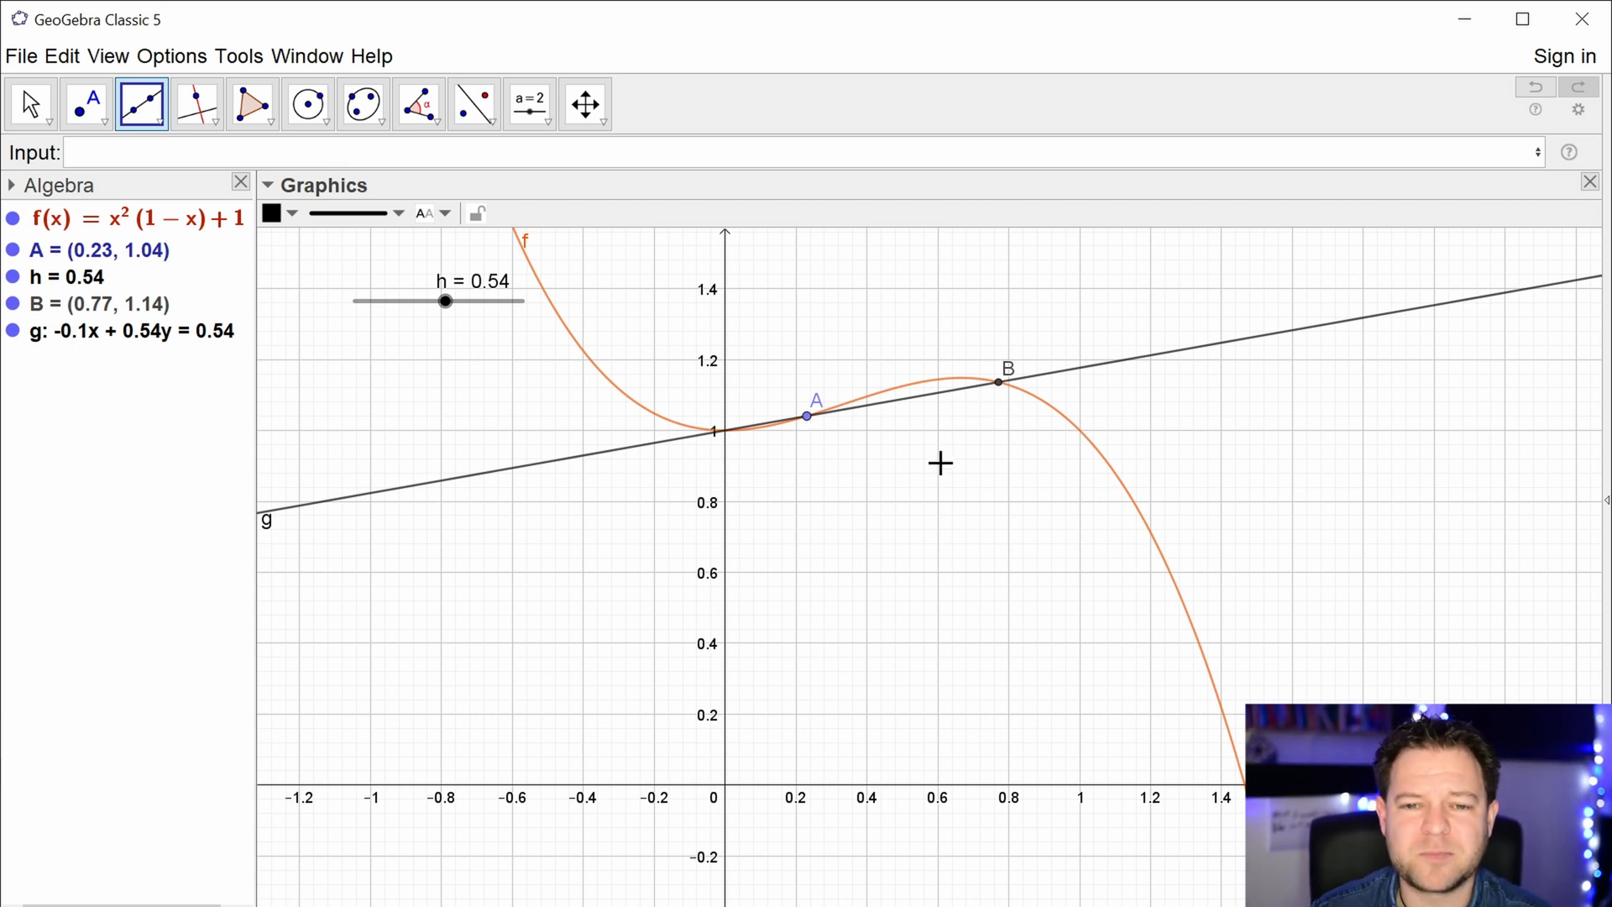
pyautogui.scroll(8, 798, 411)
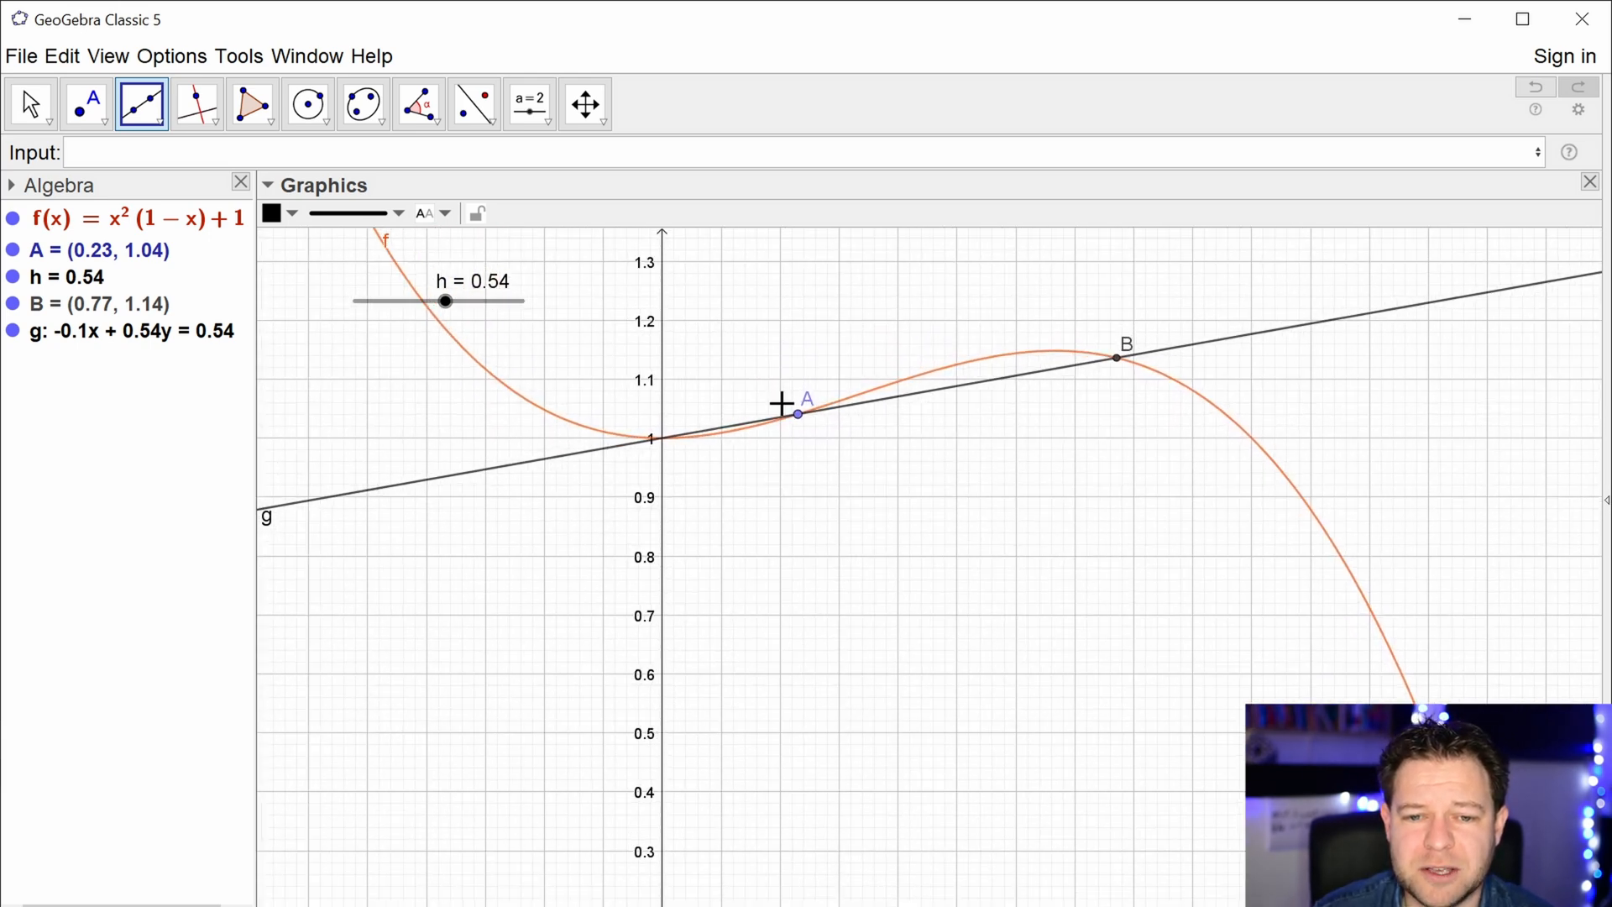
pyautogui.scroll(-5, 849, 450)
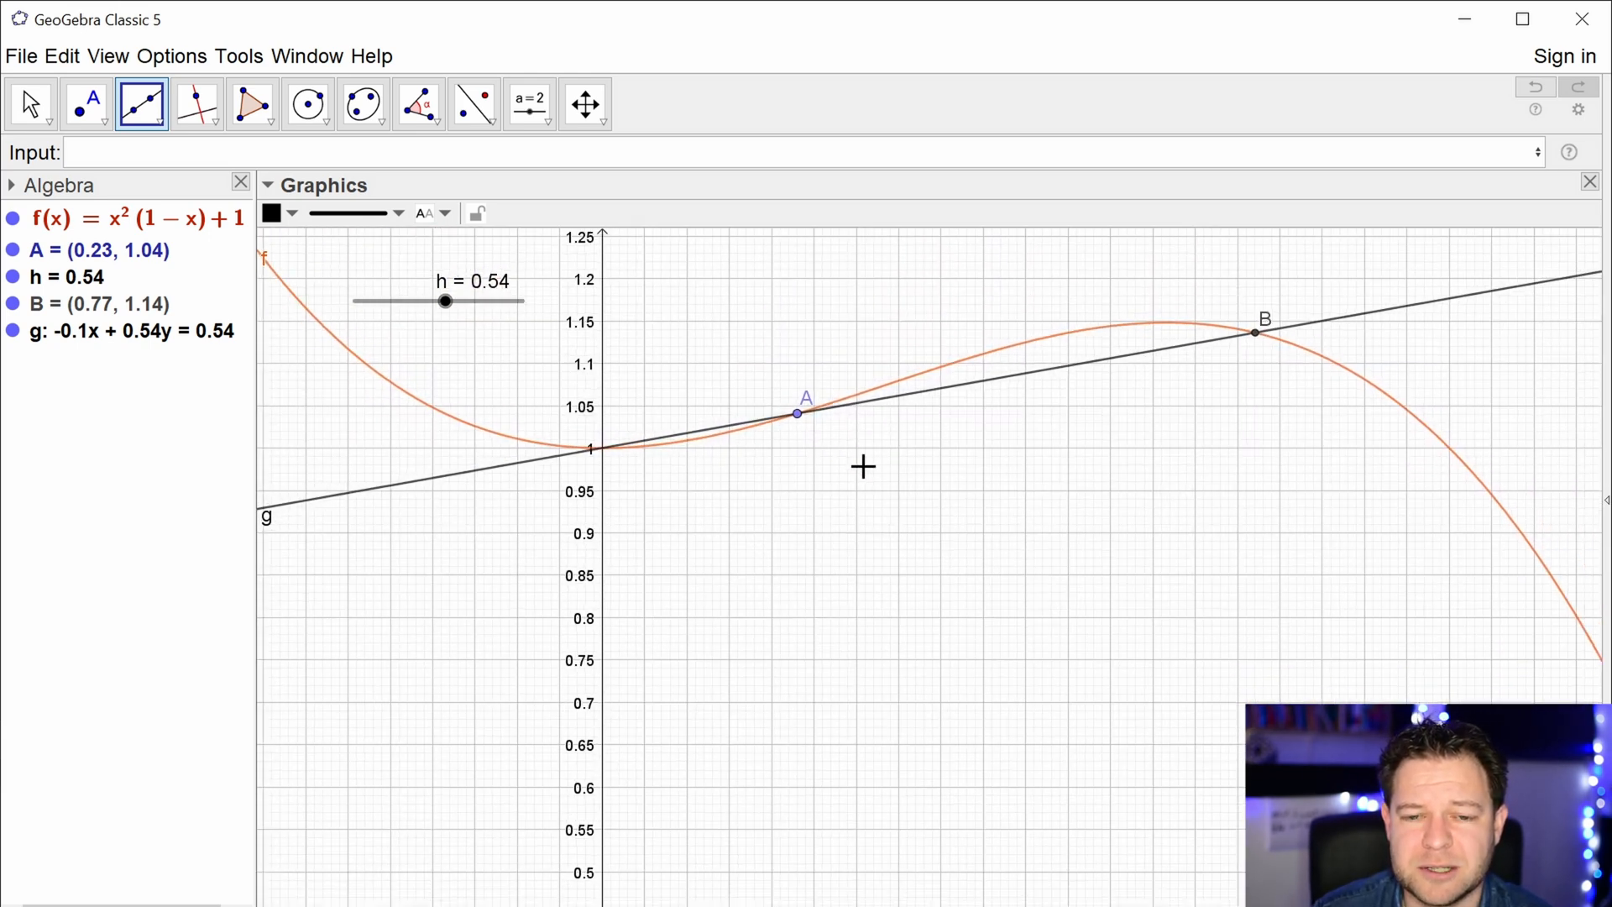
pyautogui.scroll(-2, 926, 413)
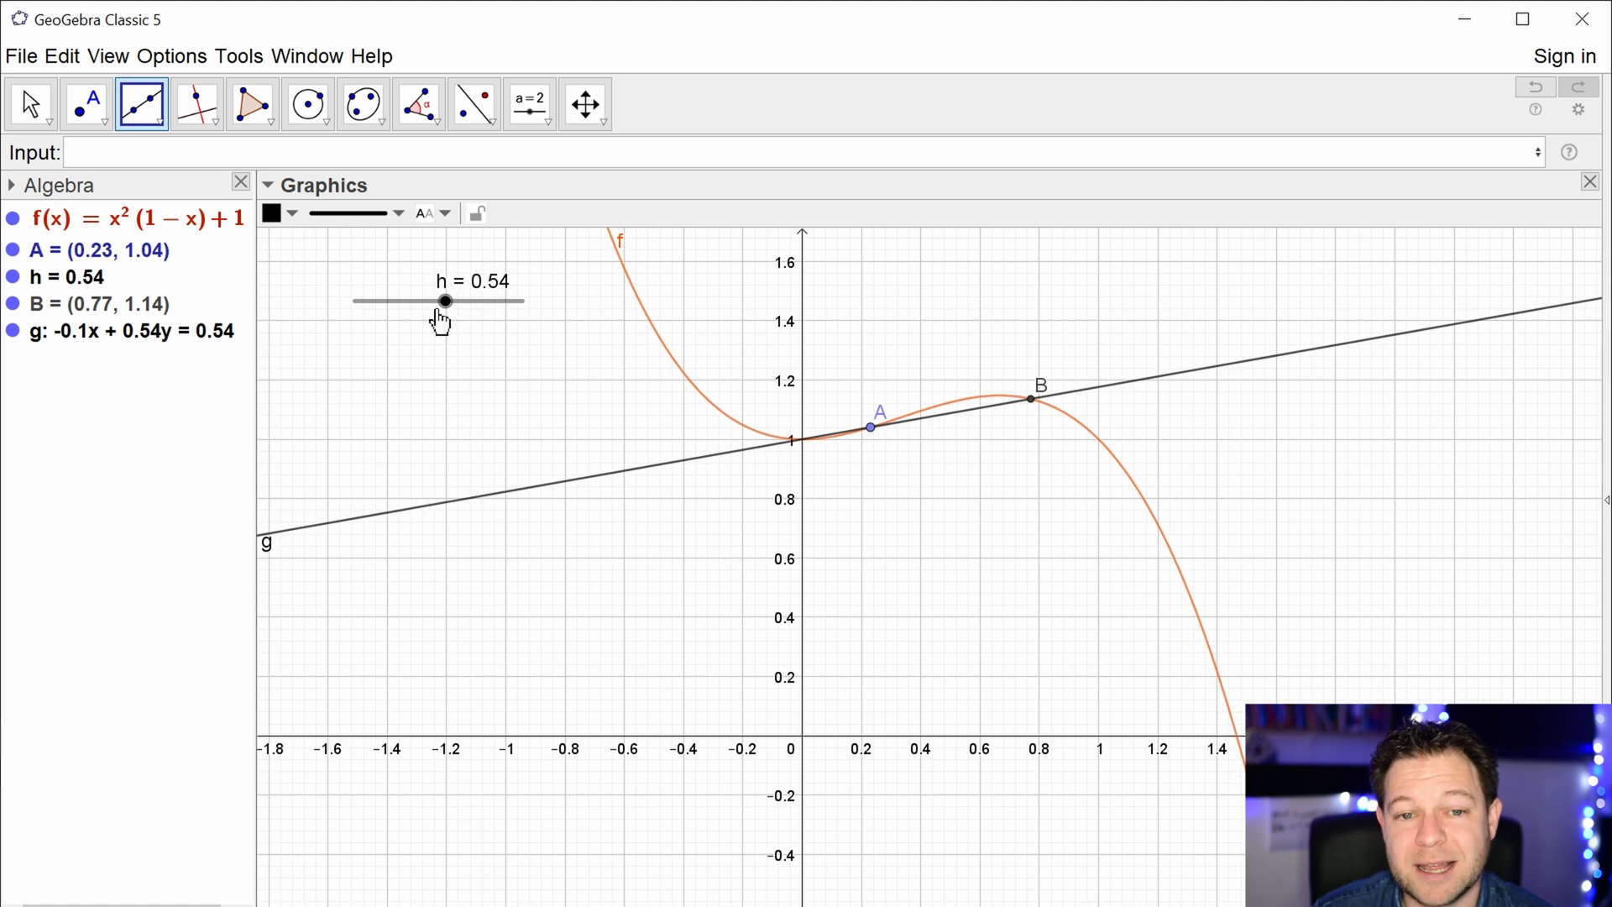
# - Test the secant line by moving slider h down to its minimum and partway back up
pyautogui.press('Escape')
pyautogui.moveTo(445, 302); pyautogui.dragTo(345, 309)
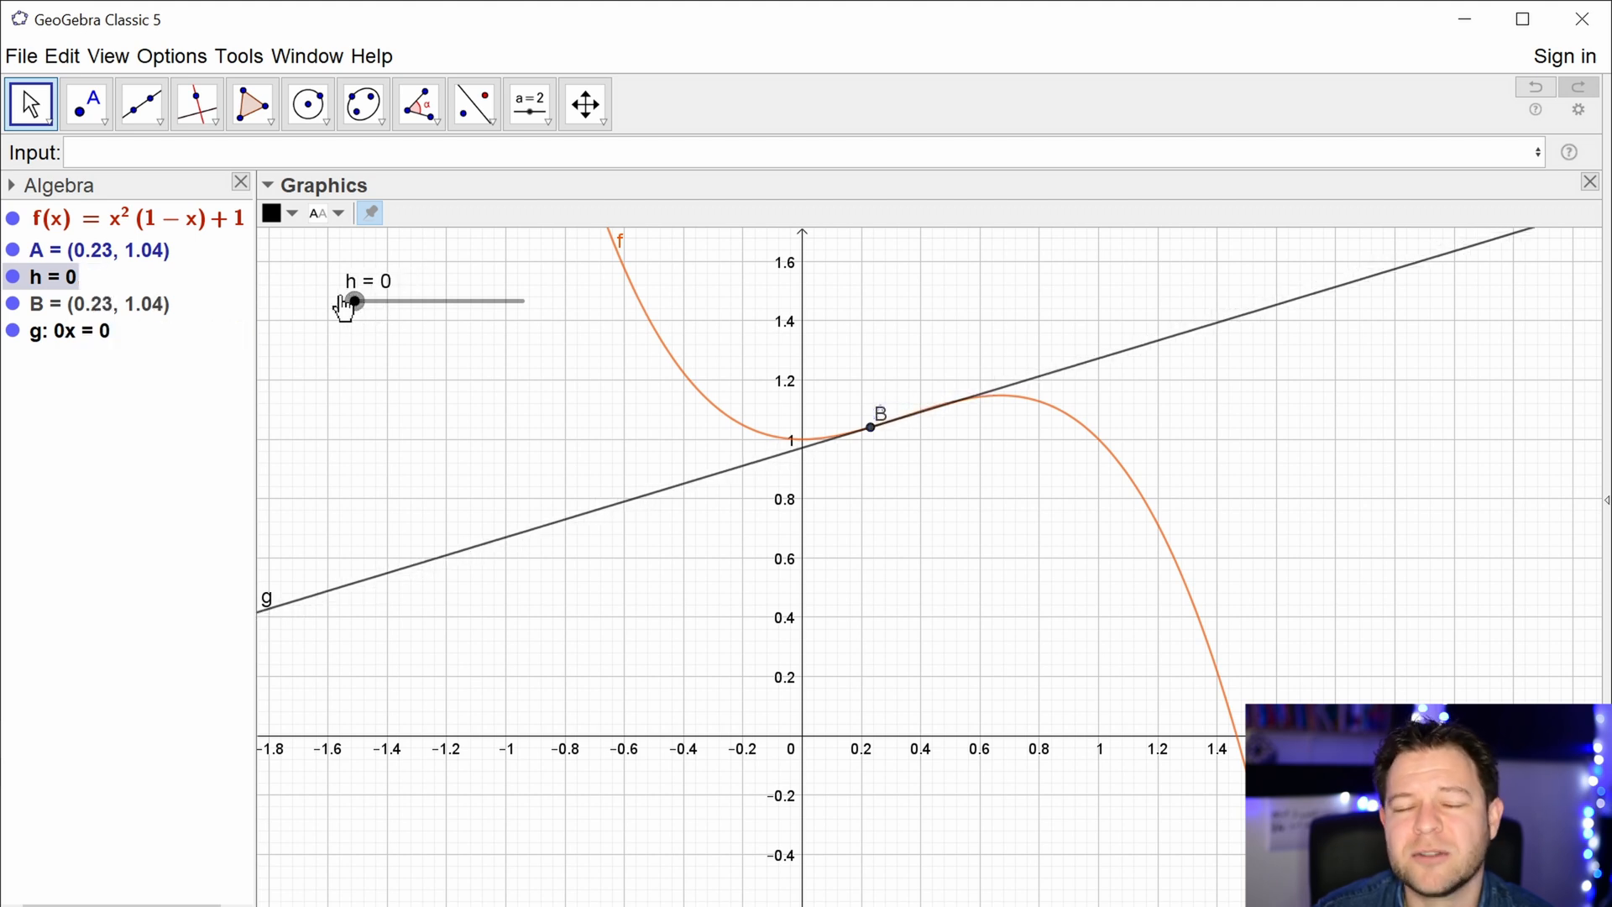
pyautogui.moveTo(344, 309); pyautogui.dragTo(395, 305)
# - Set the minimum of slider h to 0 and move the slider to its low end
pyautogui.rightClick(395, 304)
pyautogui.click(504, 565)
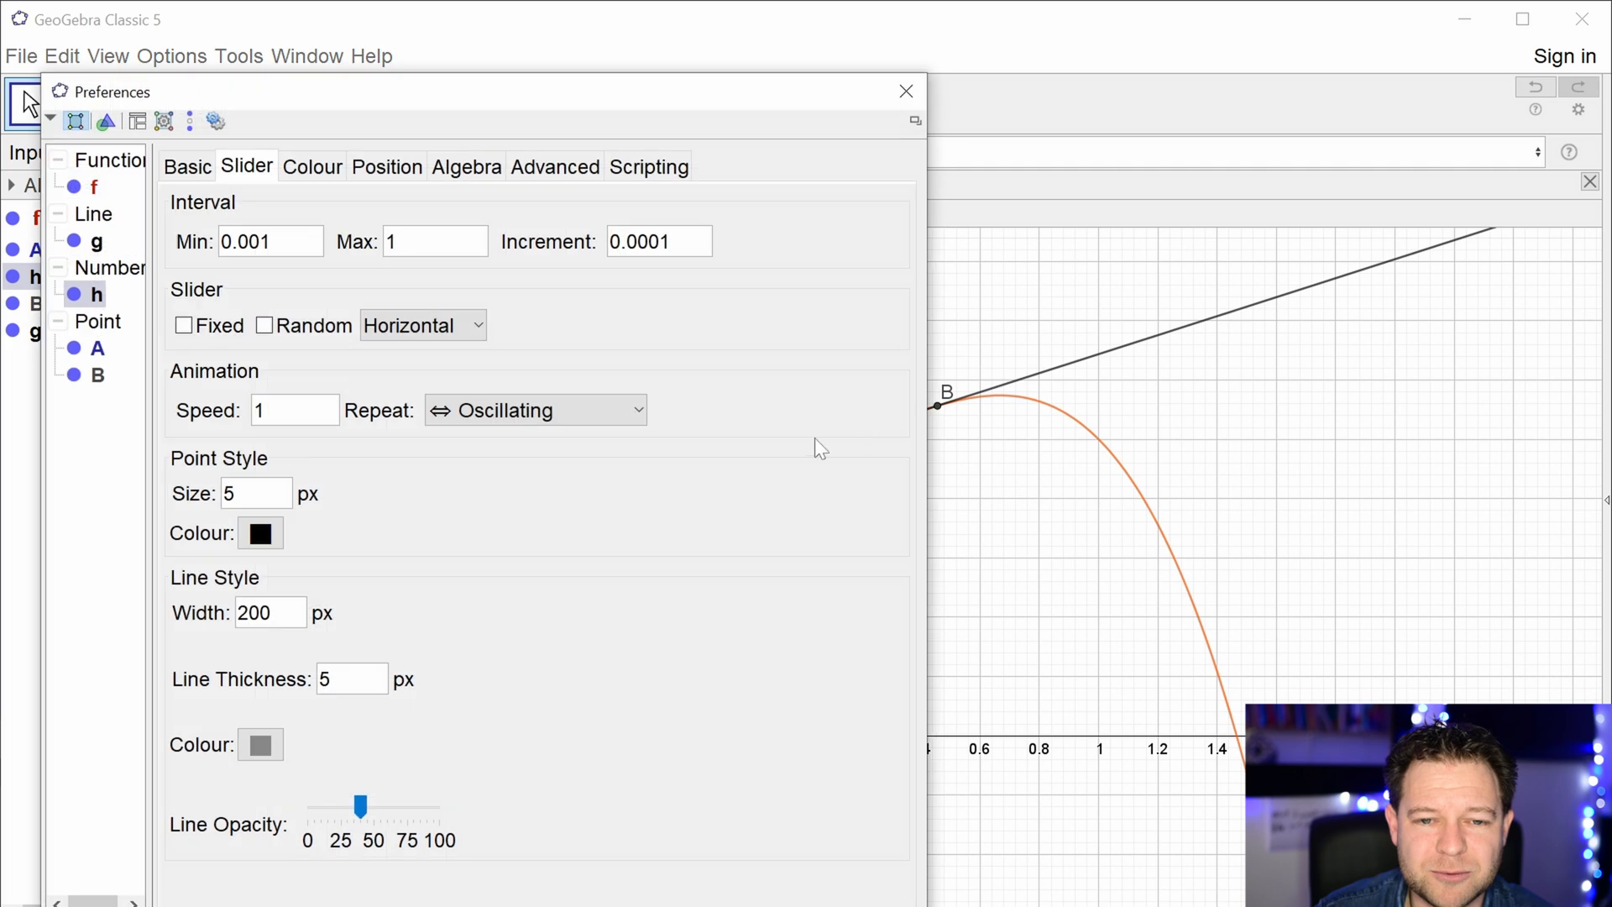
pyautogui.moveTo(281, 243); pyautogui.dragTo(161, 242)
pyautogui.write('0')
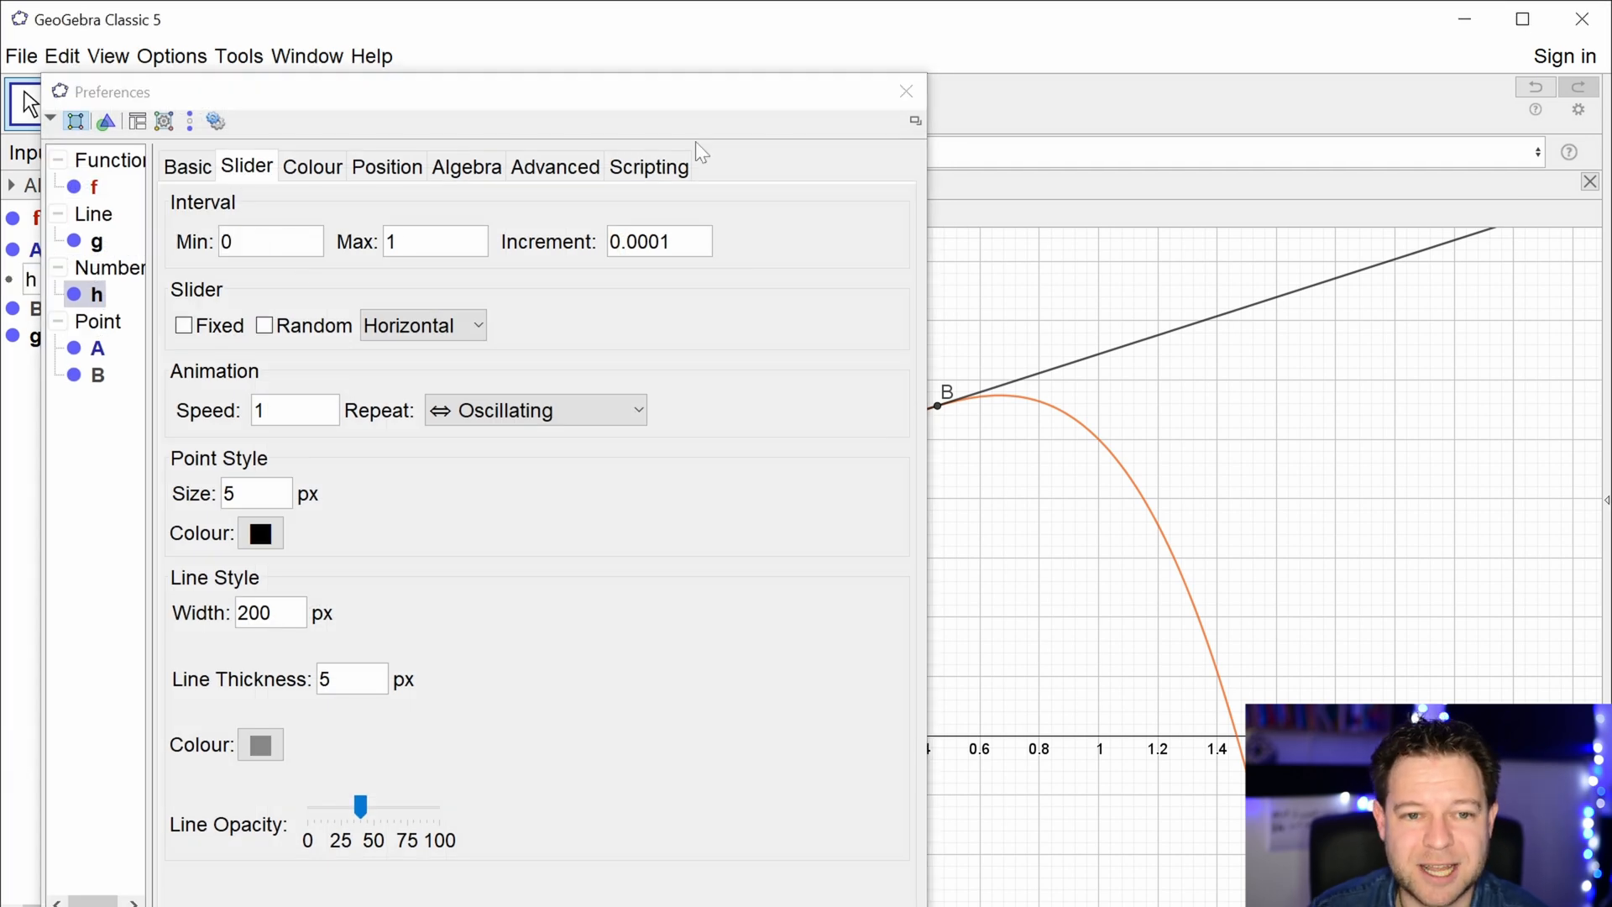
pyautogui.click(906, 91)
pyautogui.moveTo(400, 310); pyautogui.dragTo(356, 316)
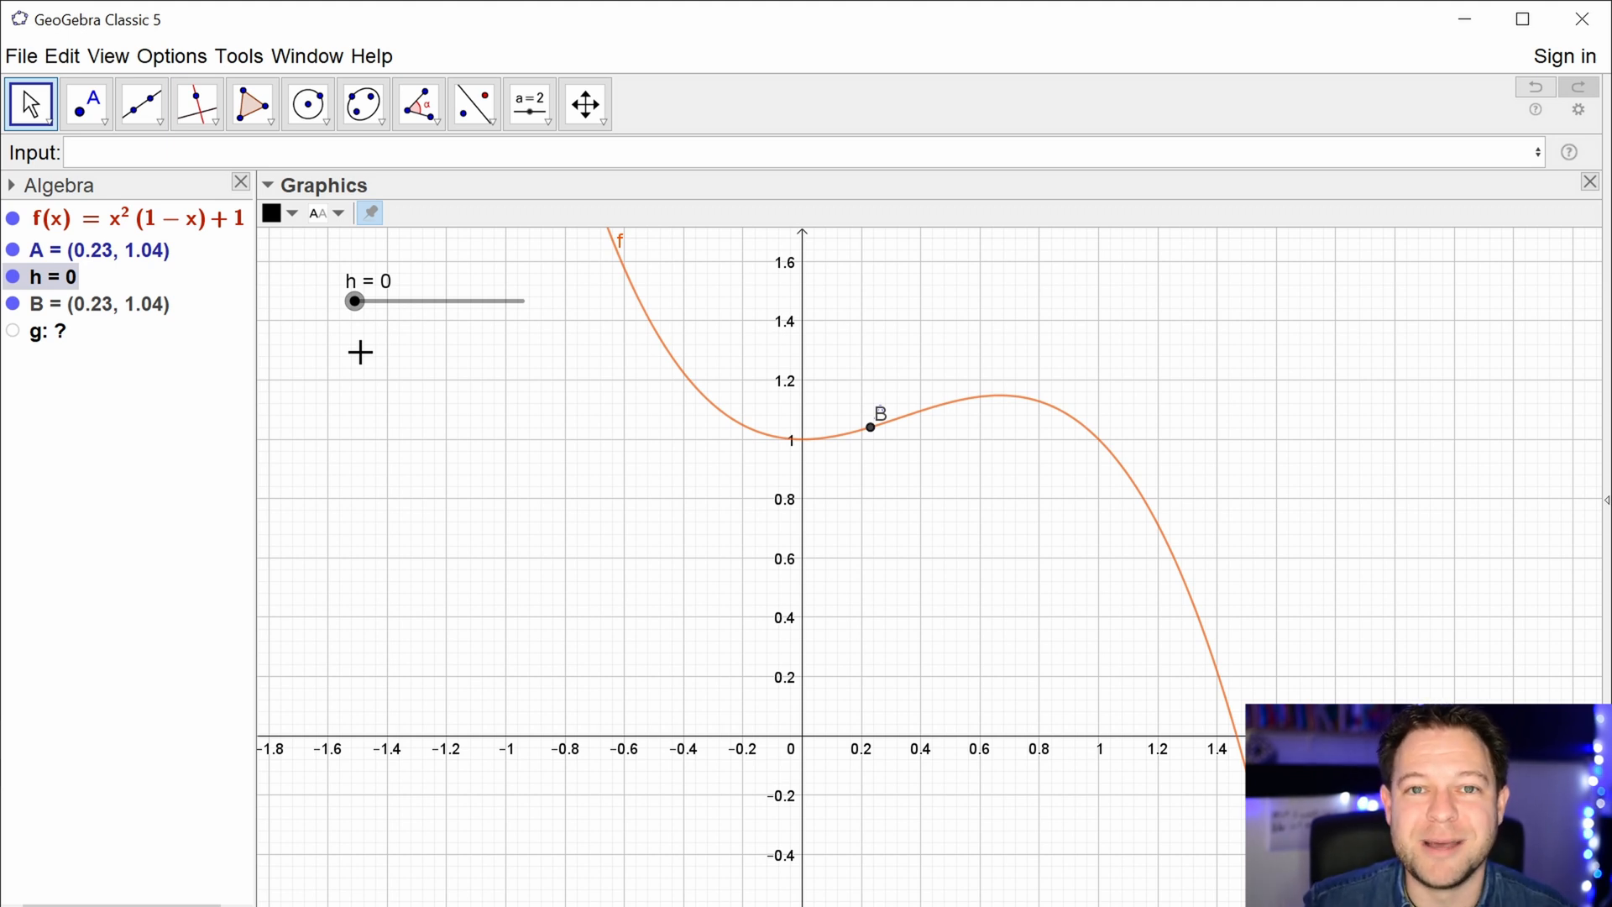
pyautogui.click(355, 299)
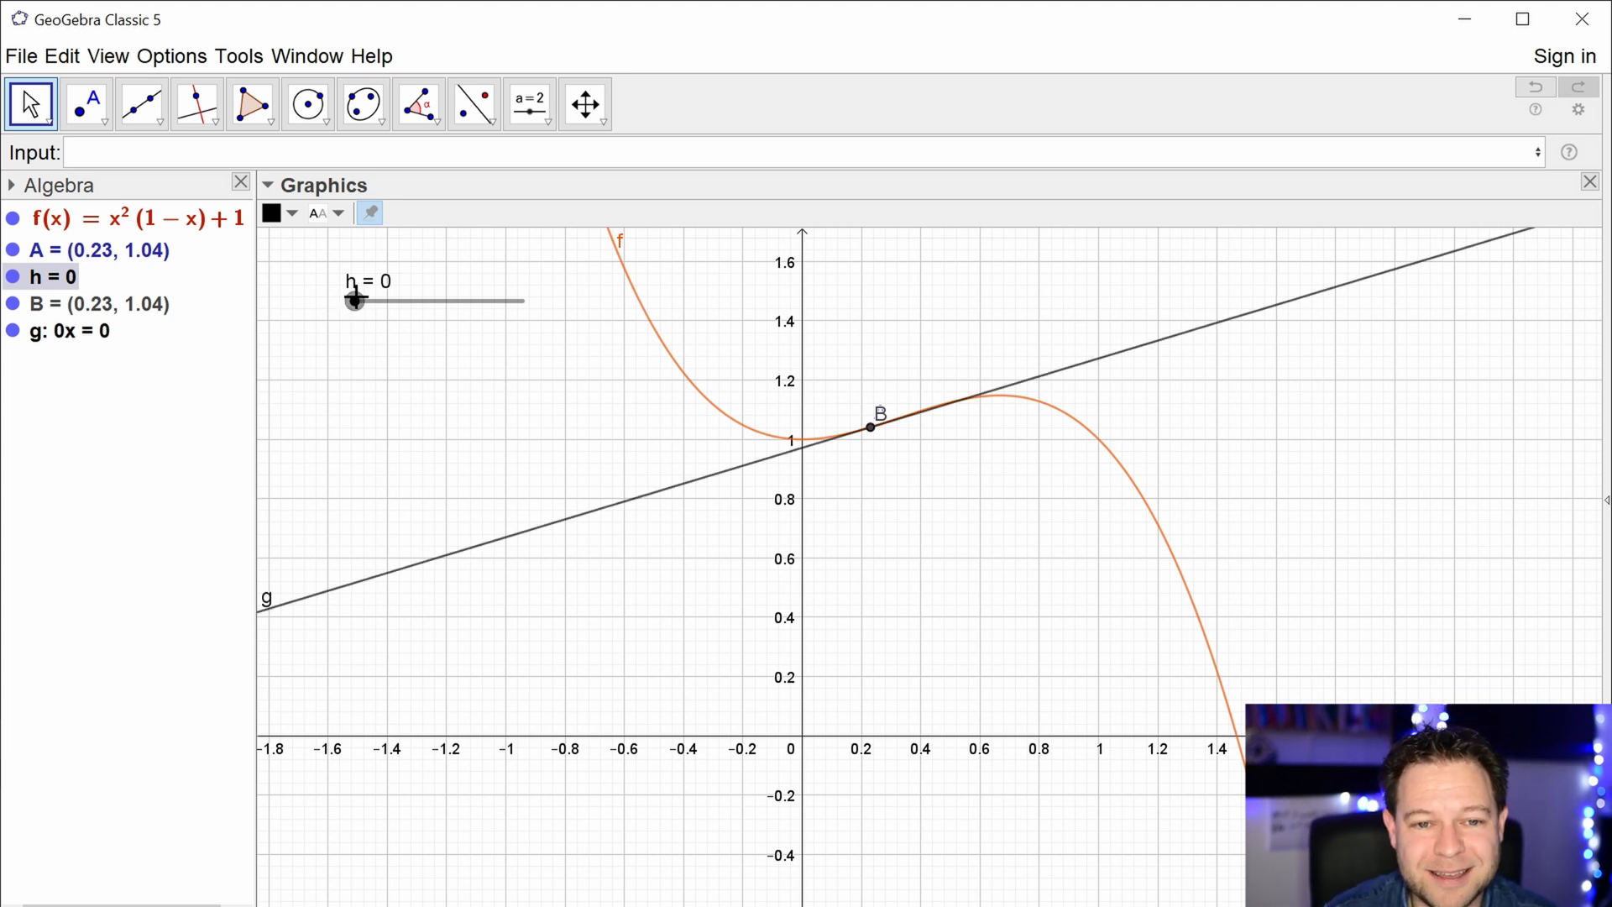
# - Set the rounding to 10 decimal places and move slider h to 0.0006
pyautogui.click(172, 56)
pyautogui.moveTo(252, 88)
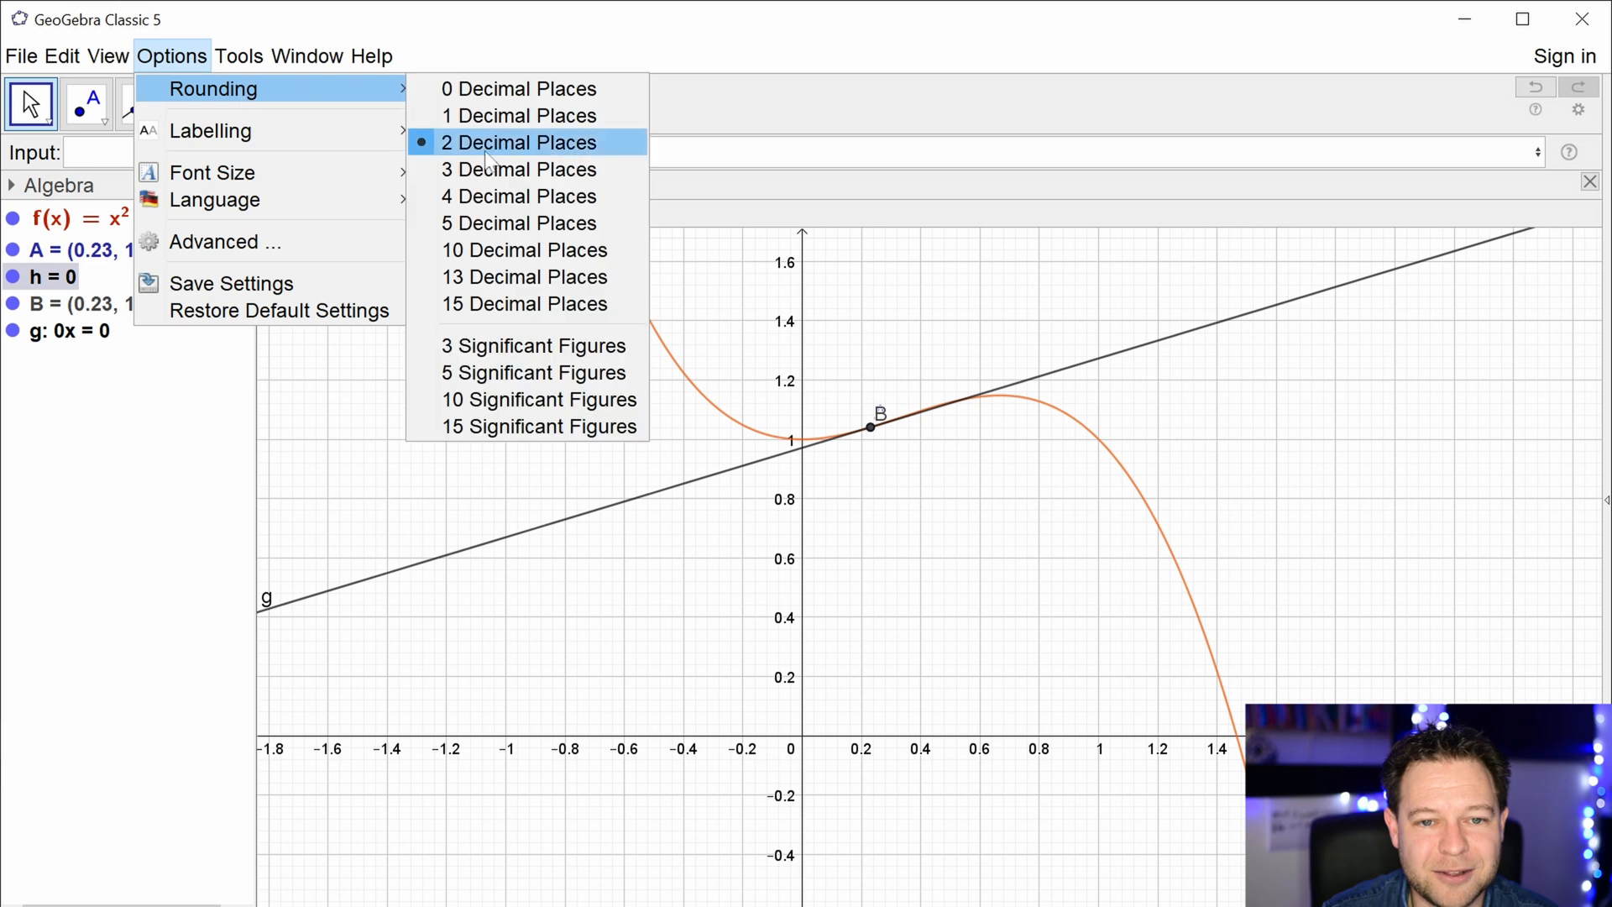
pyautogui.click(512, 249)
pyautogui.moveTo(353, 304); pyautogui.dragTo(364, 313)
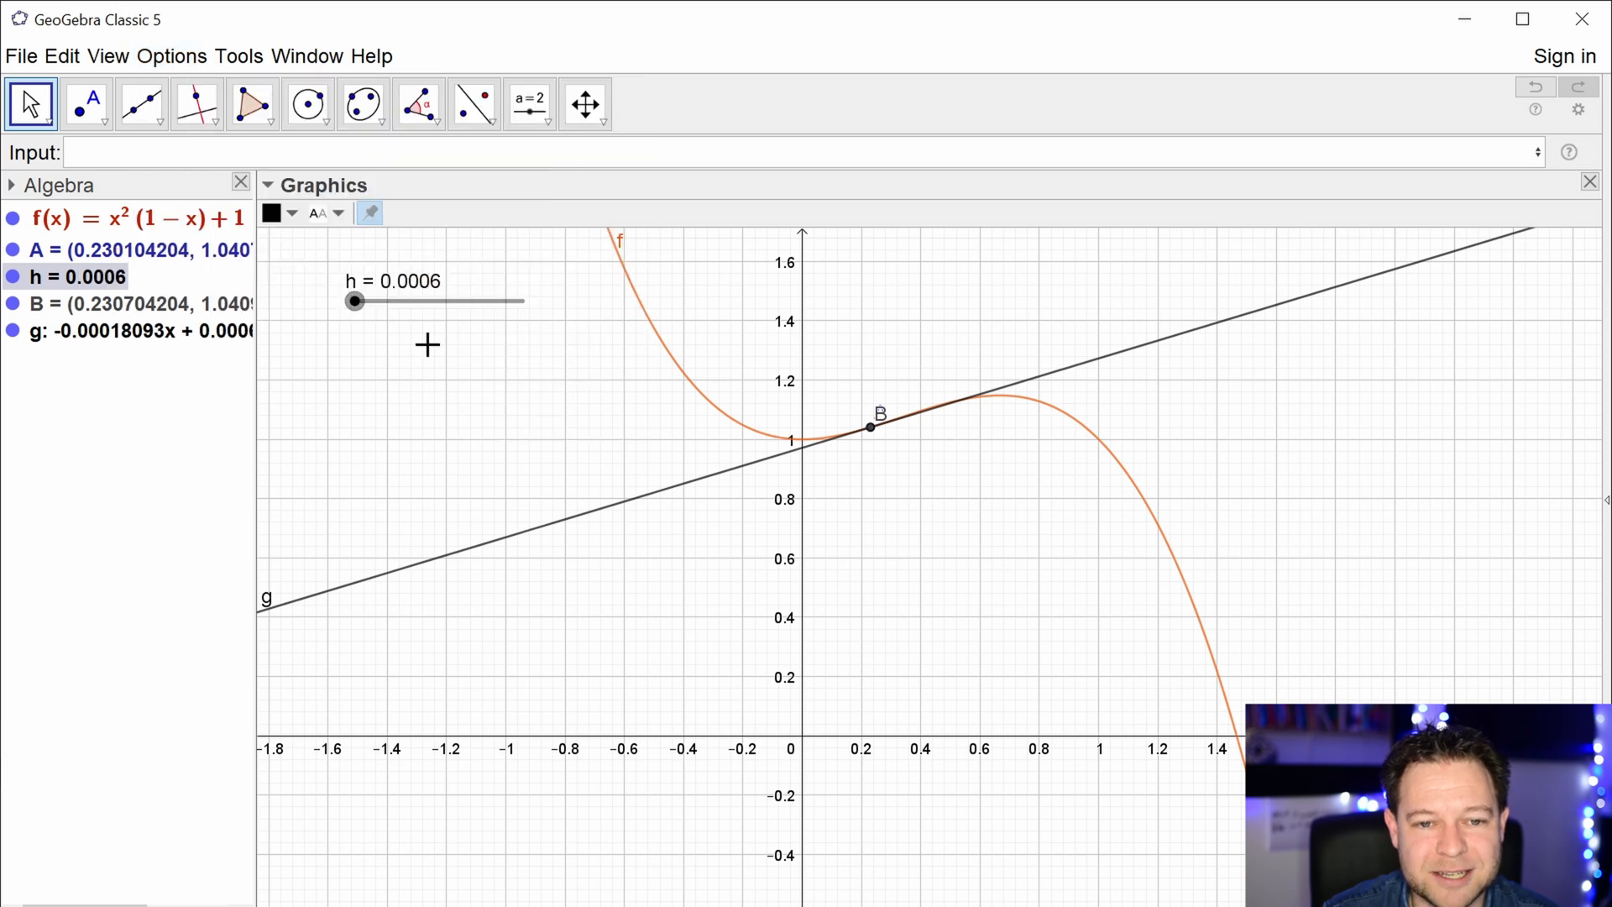
pyautogui.scroll(8, 967, 446)
pyautogui.scroll(4, 863, 363)
pyautogui.scroll(-8, 856, 551)
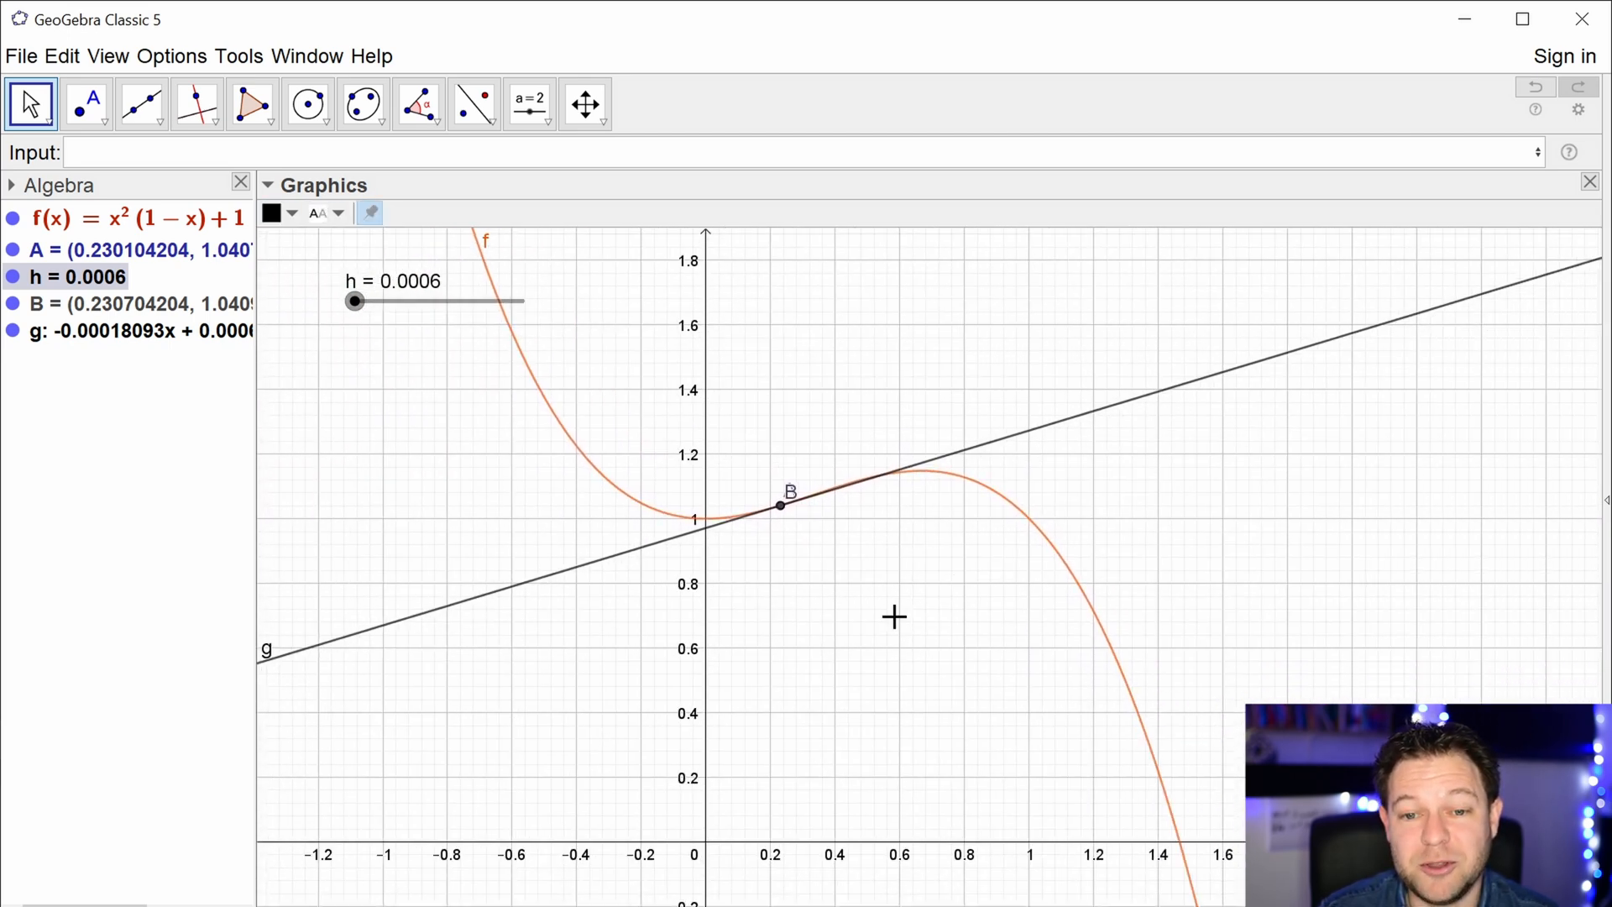
pyautogui.click(197, 105)
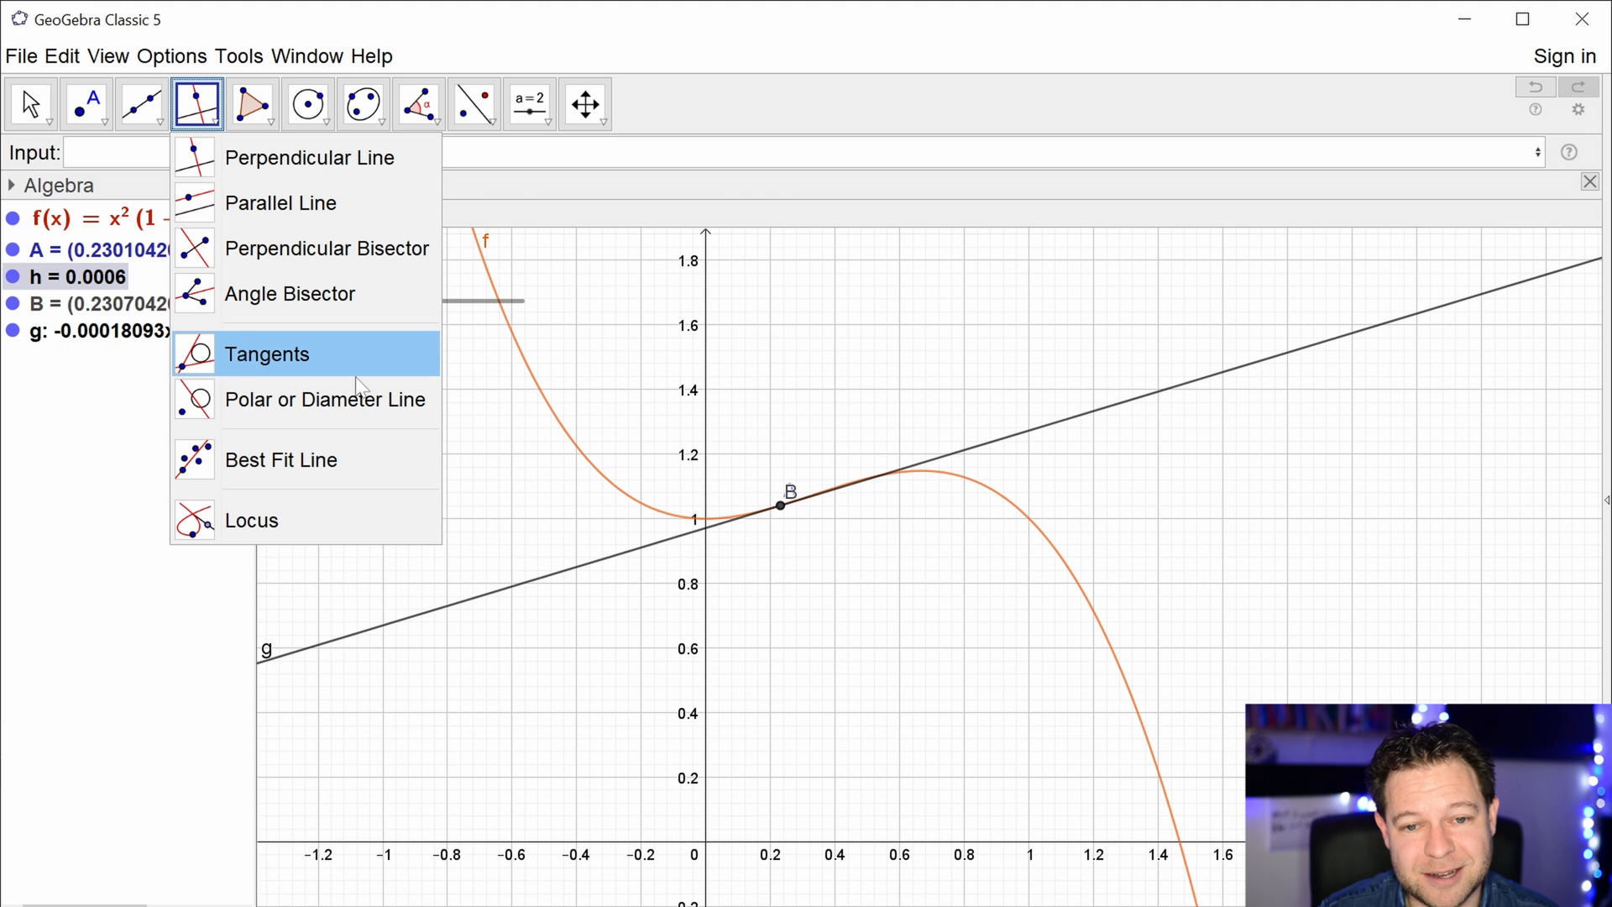
pyautogui.click(764, 356)
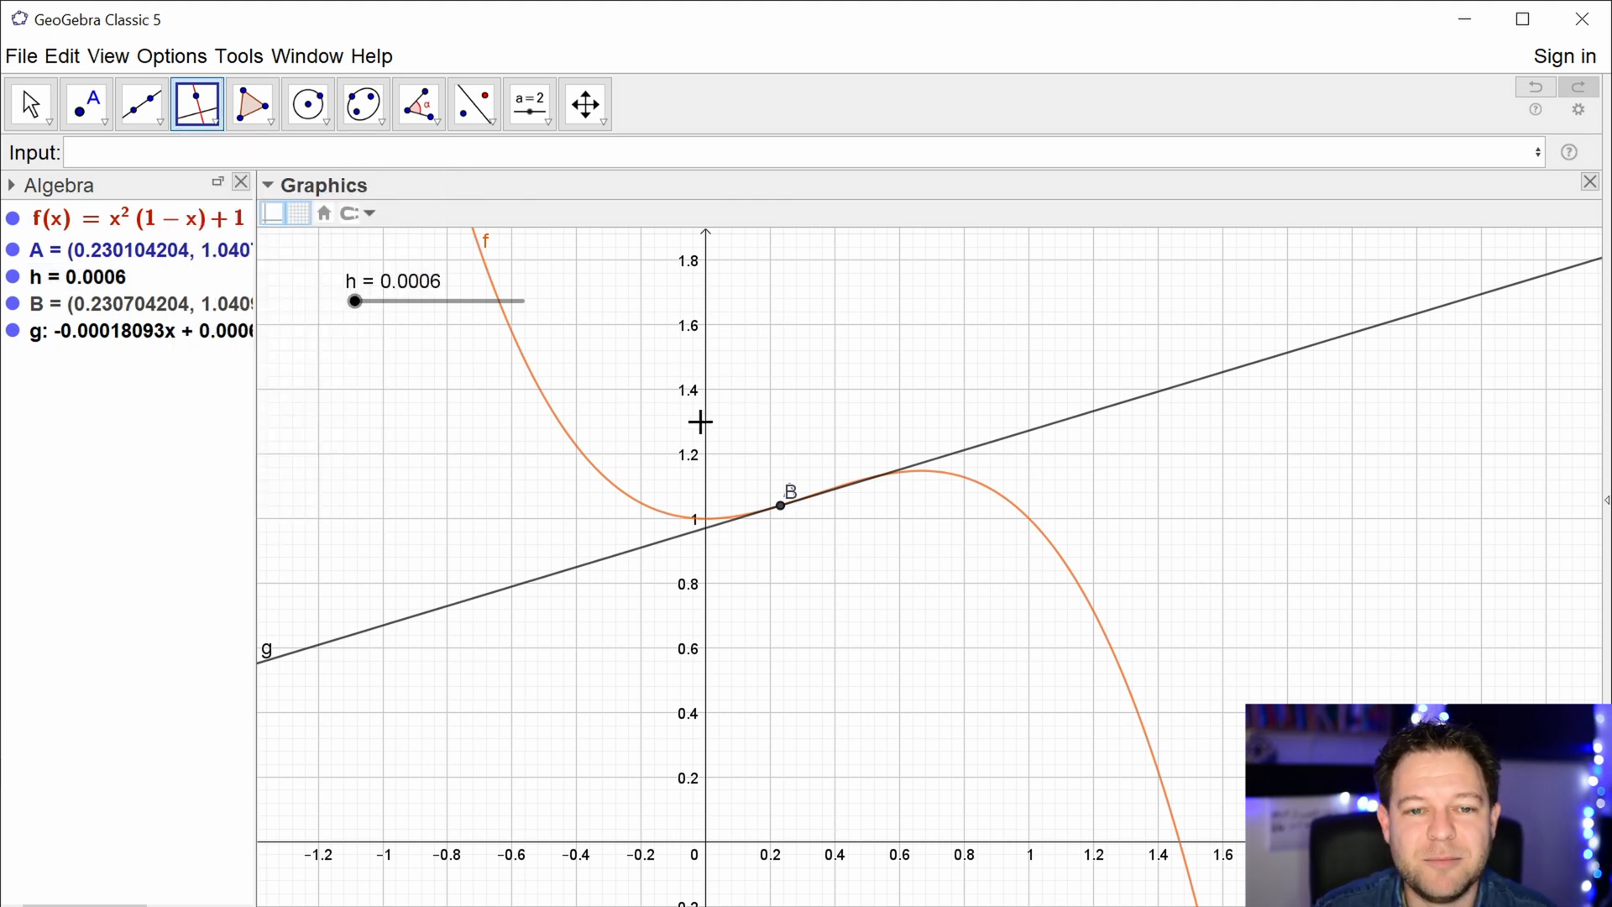
pyautogui.press('Escape')
# - Set slider h to 0.475 and create a point at (x(B),y(A)) below point B
pyautogui.moveTo(357, 303); pyautogui.dragTo(438, 344)
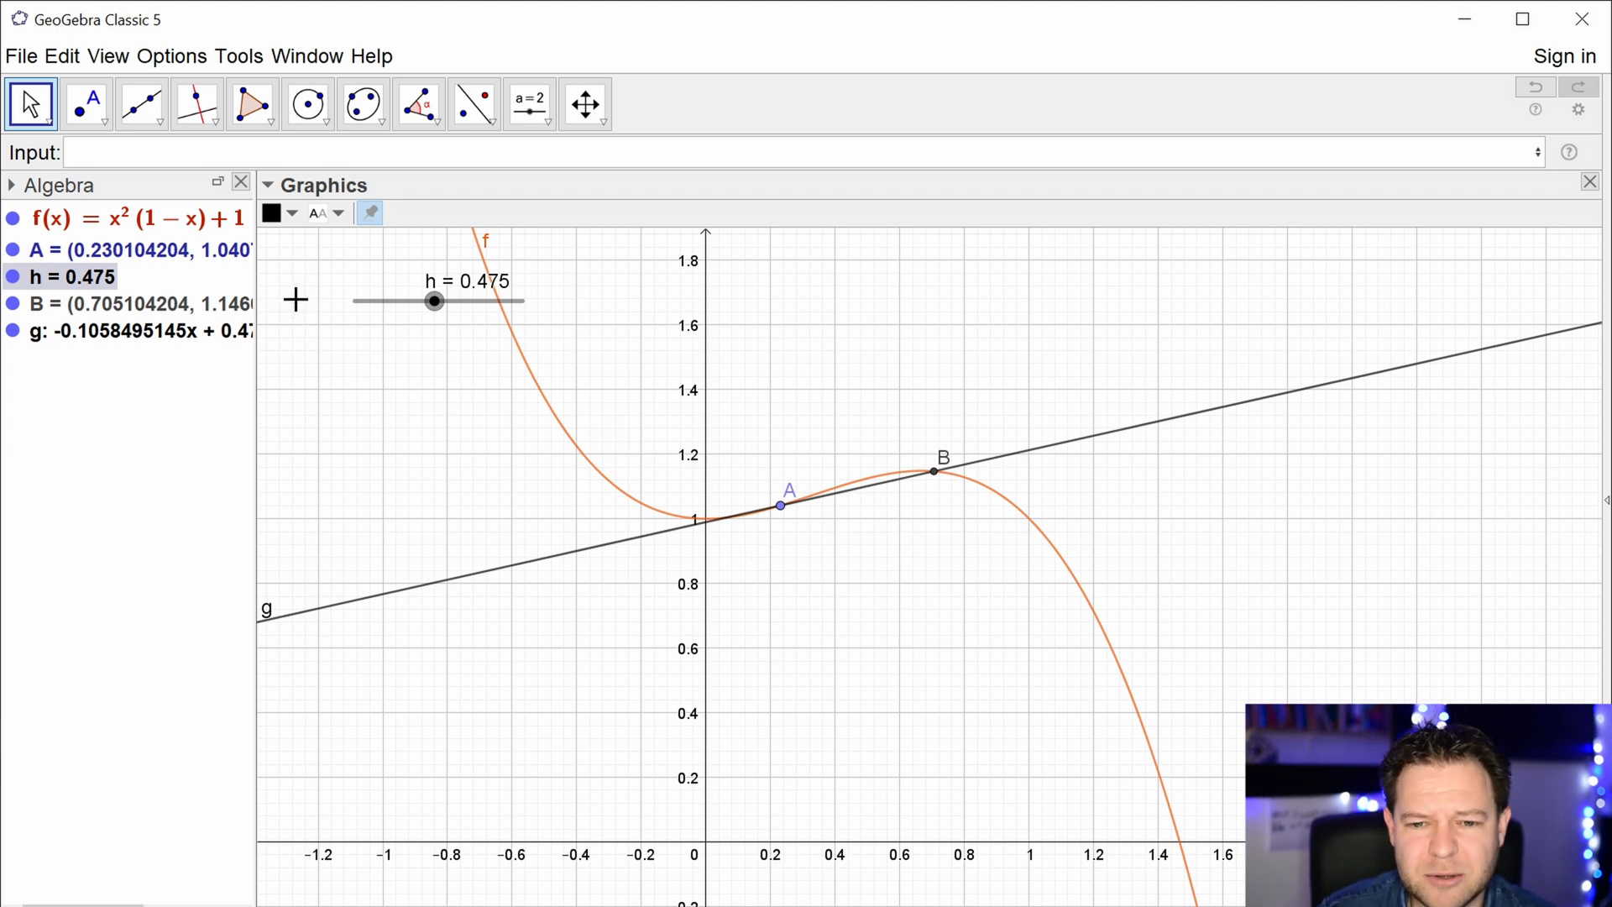
pyautogui.write('(')
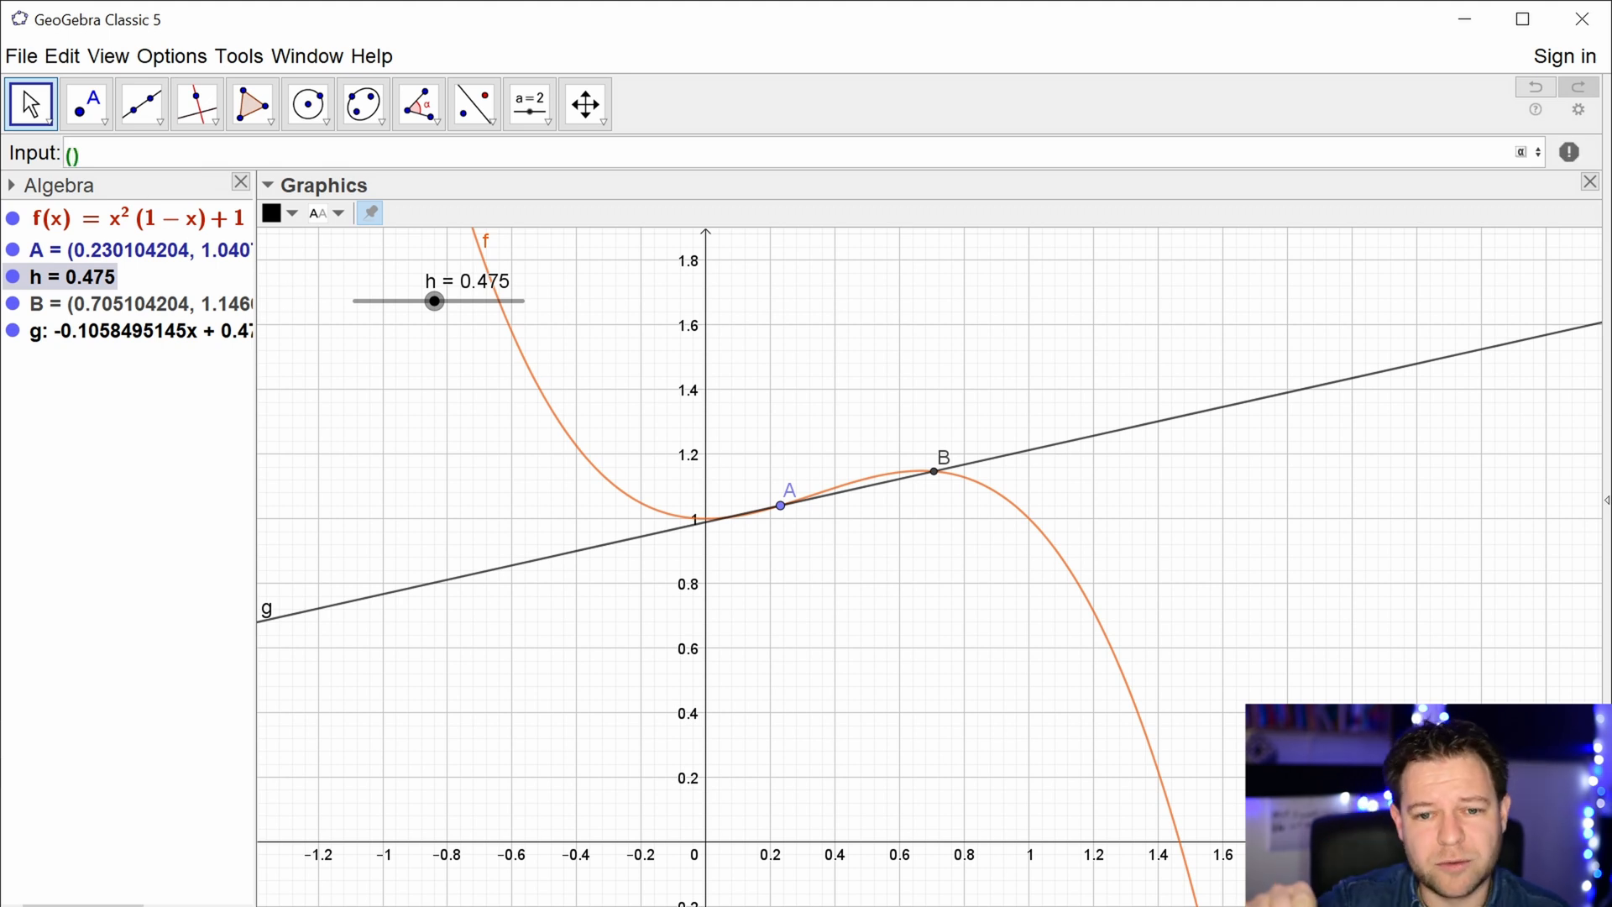
pyautogui.write('x(B')
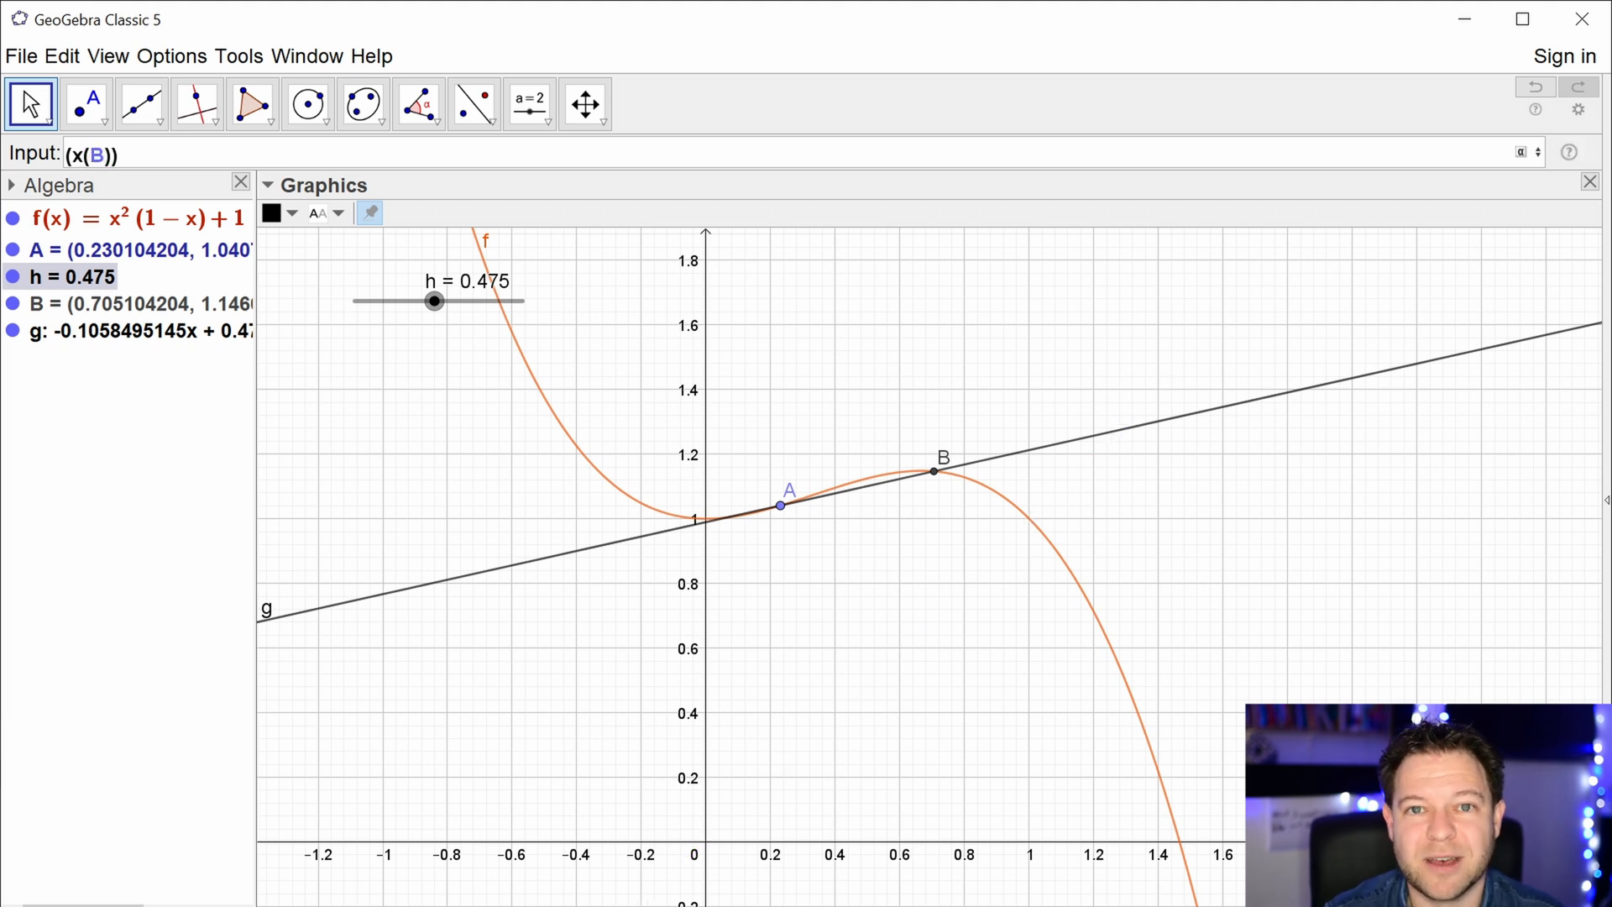
pyautogui.write('),')
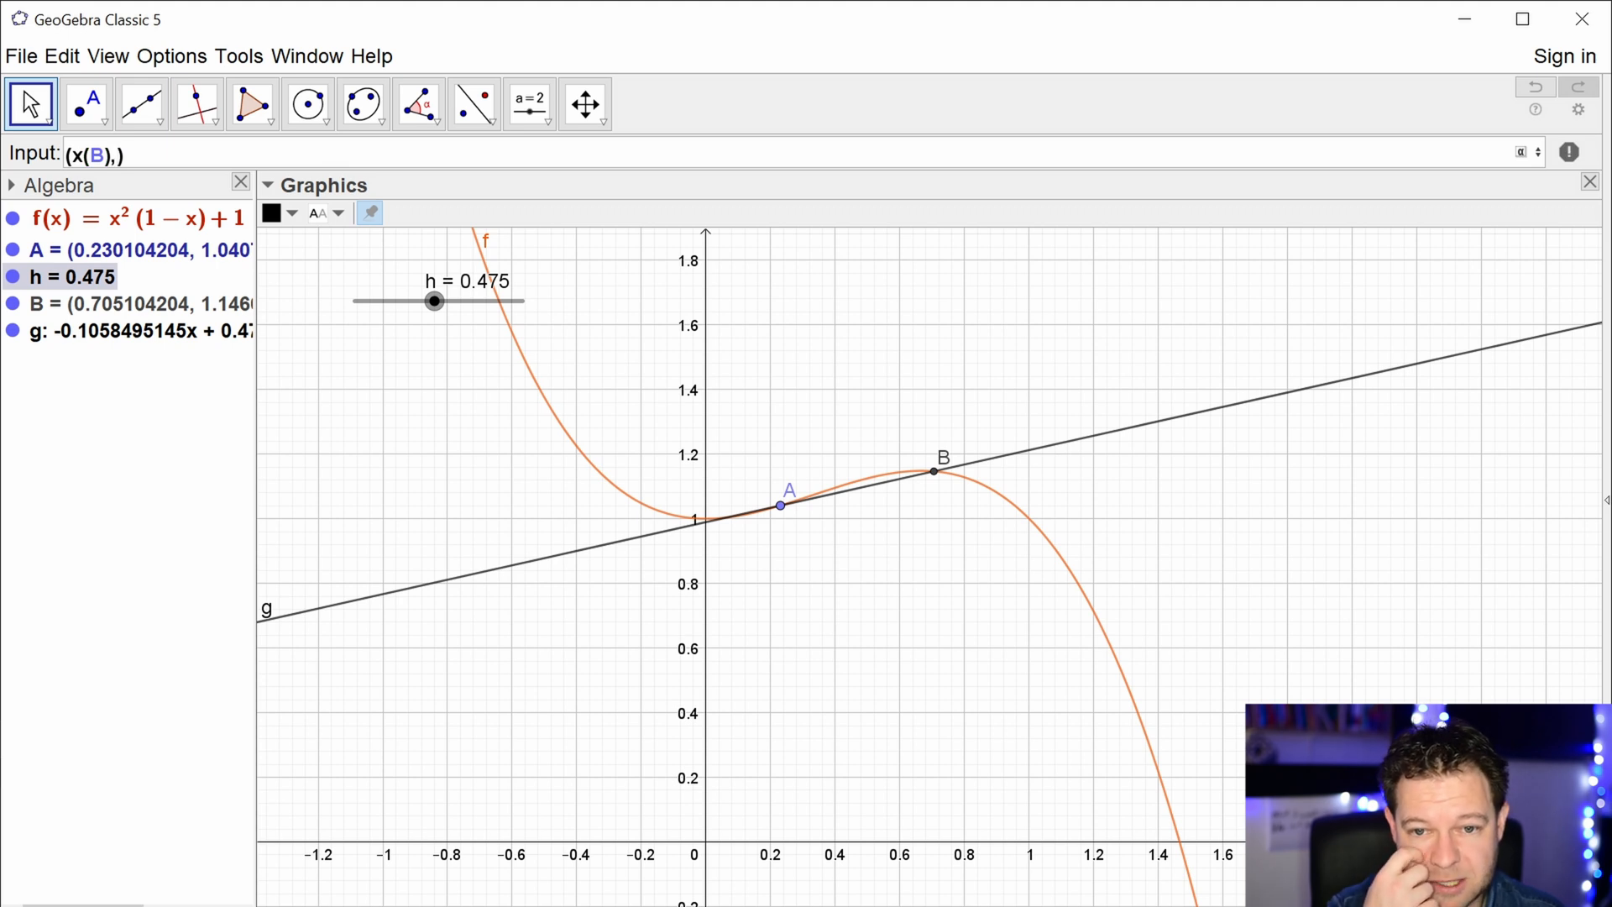
pyautogui.write('y(A')
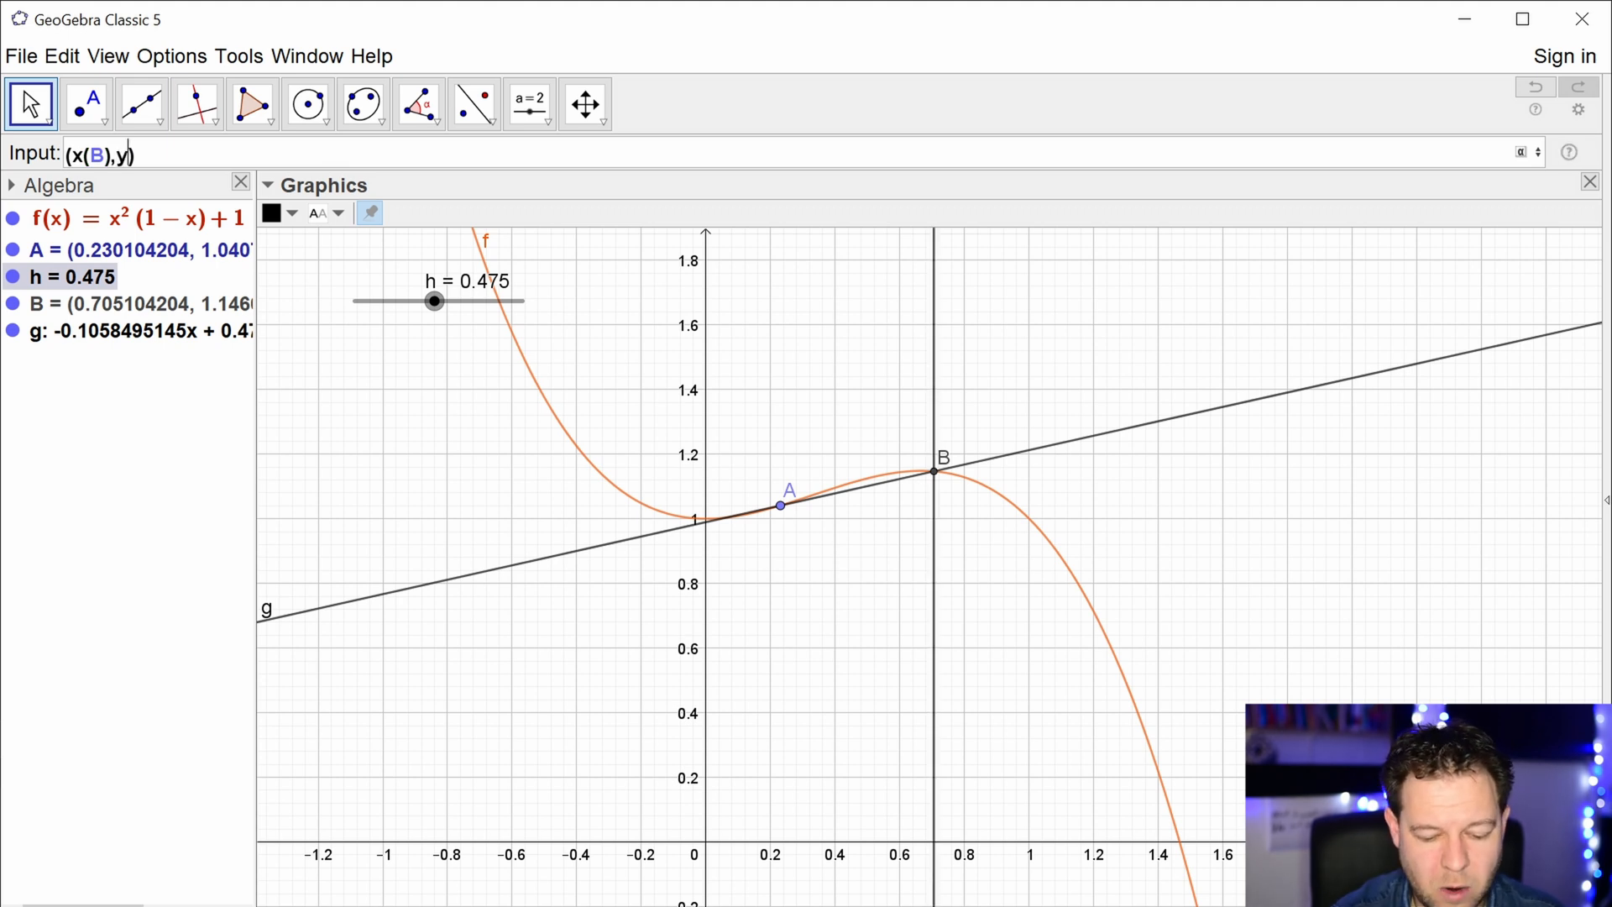
pyautogui.press('Return')
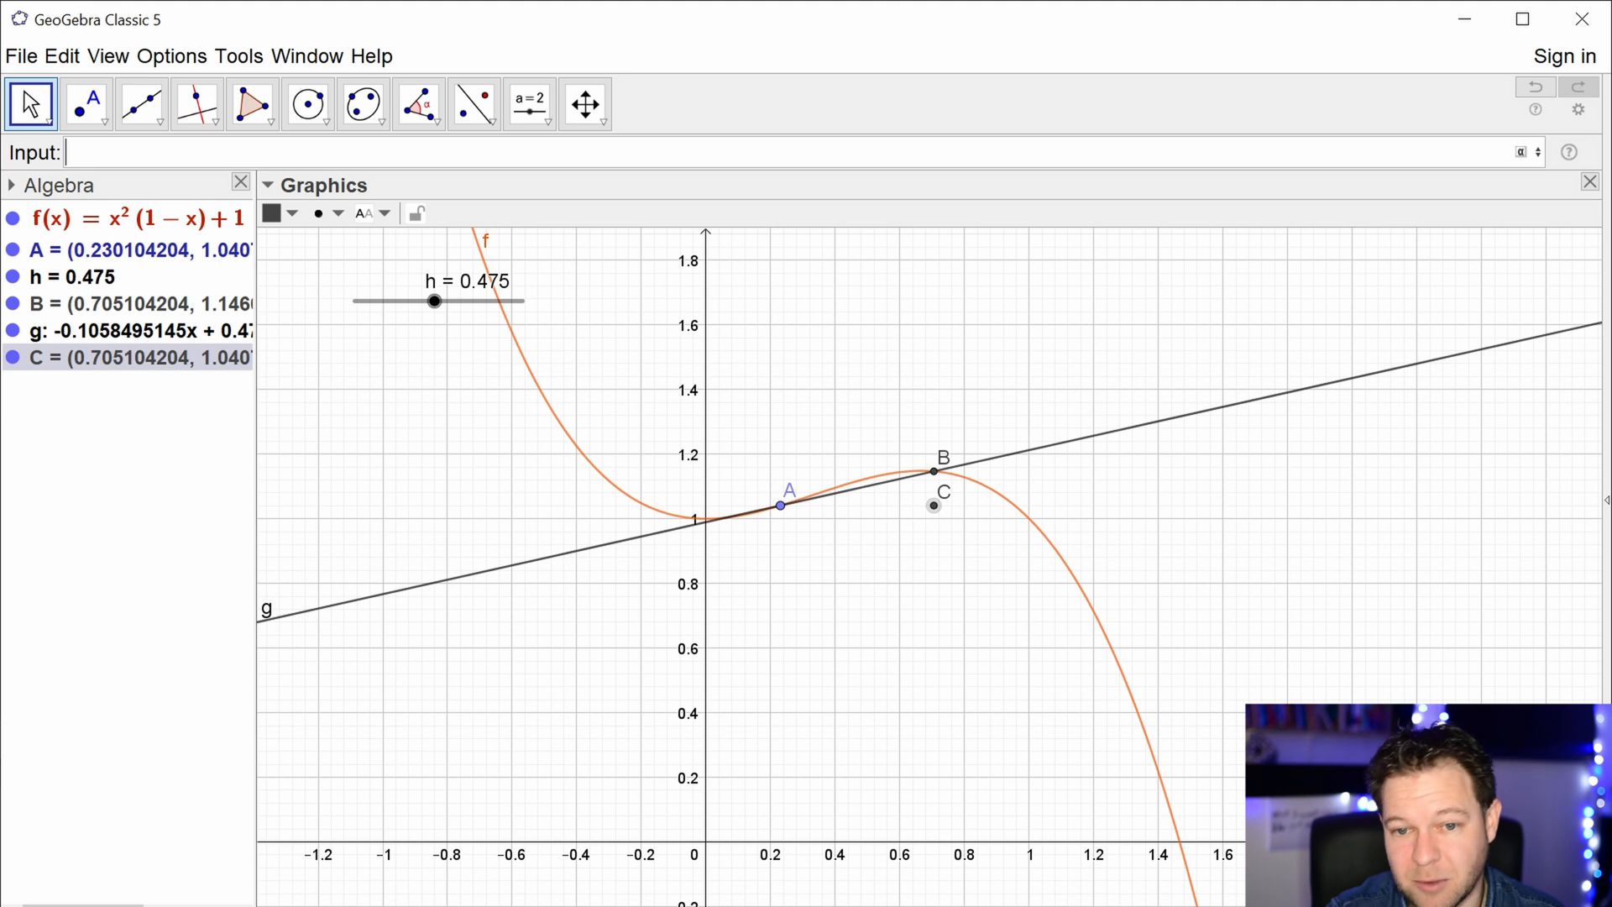
# - Draw a horizontal segment from A to C and a vertical segment from C to B
pyautogui.click(141, 107)
pyautogui.click(155, 217)
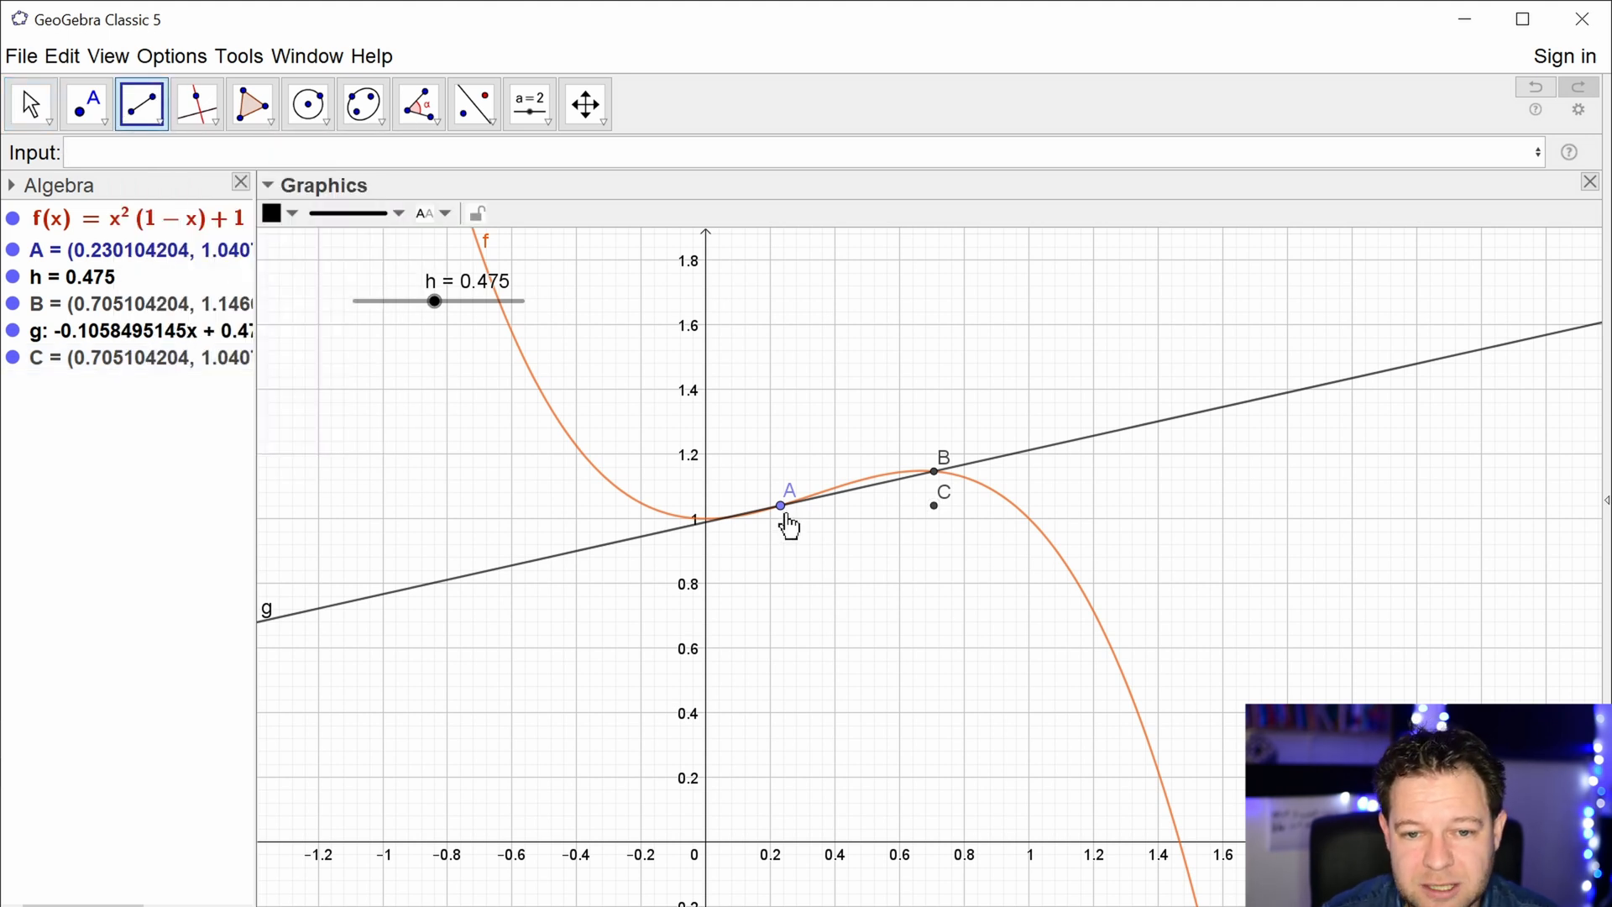
pyautogui.click(784, 508)
pyautogui.click(937, 511)
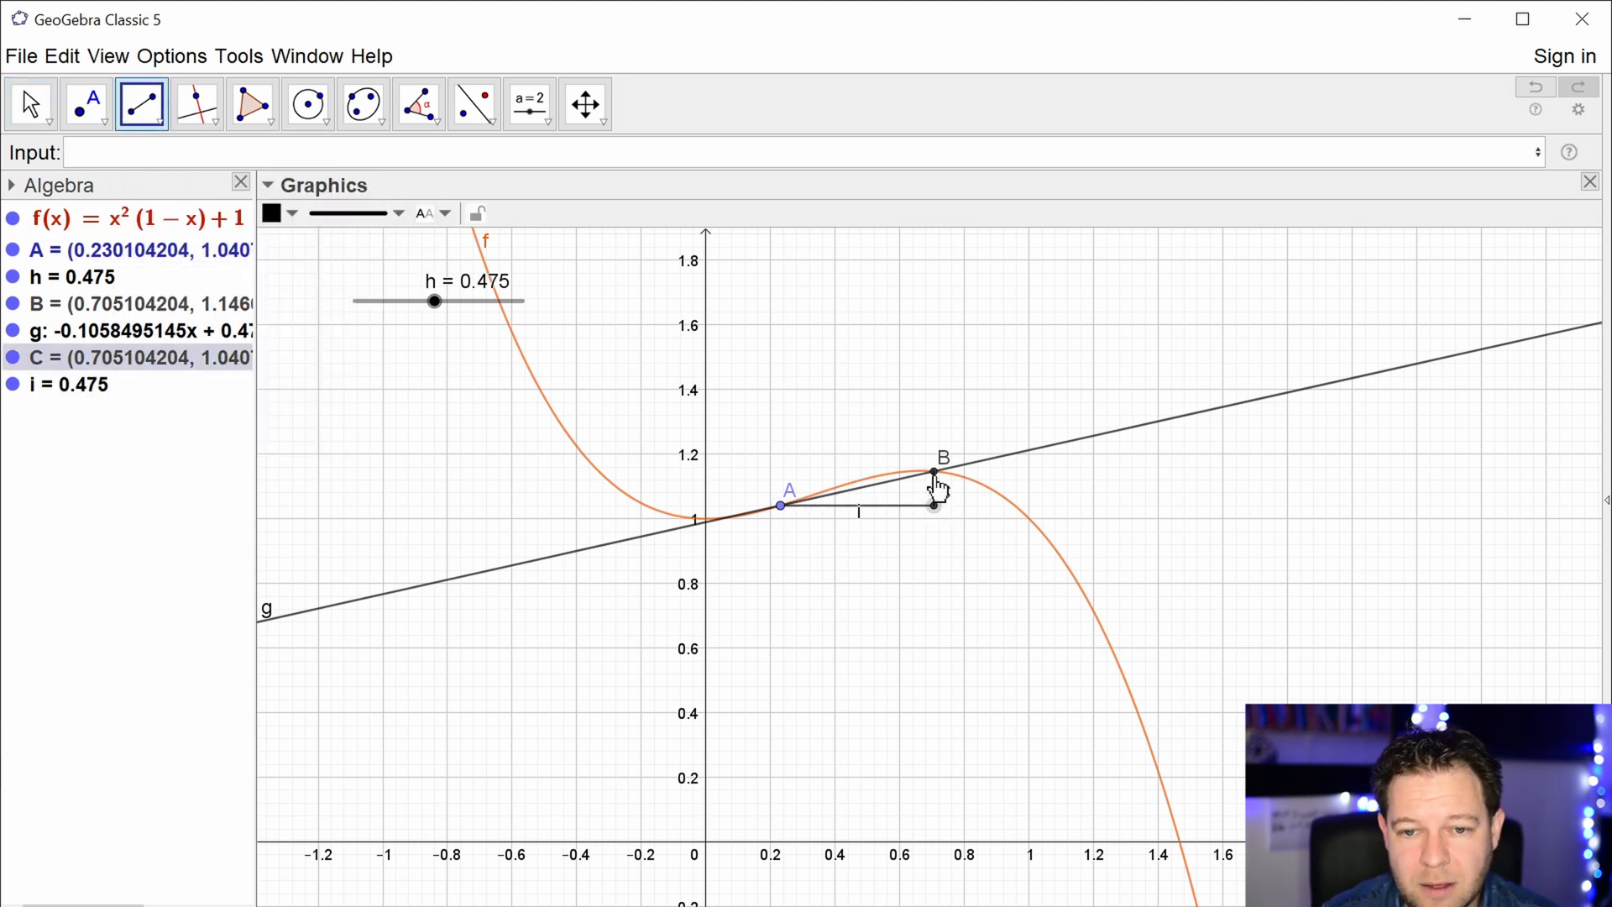
pyautogui.click(935, 477)
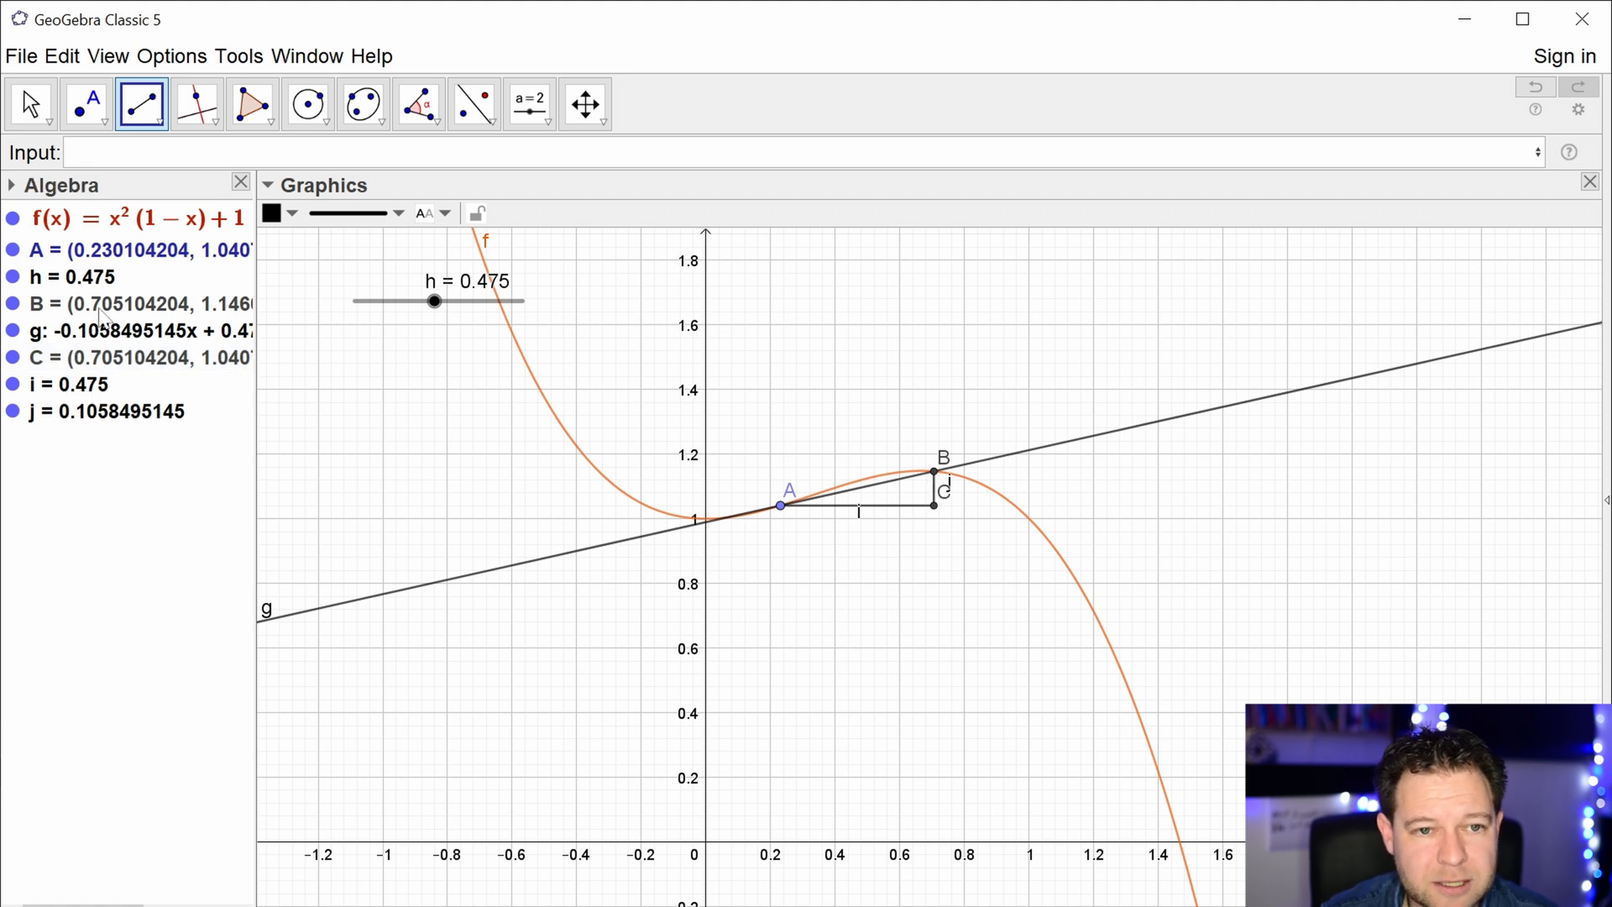
# - Hide the labels of segments AC and CB in the slope triangle
pyautogui.press('Escape')
pyautogui.click(90, 384)
pyautogui.keyDown('ctrl'); pyautogui.click(97, 411); pyautogui.keyUp('ctrl')
pyautogui.rightClick(99, 420)
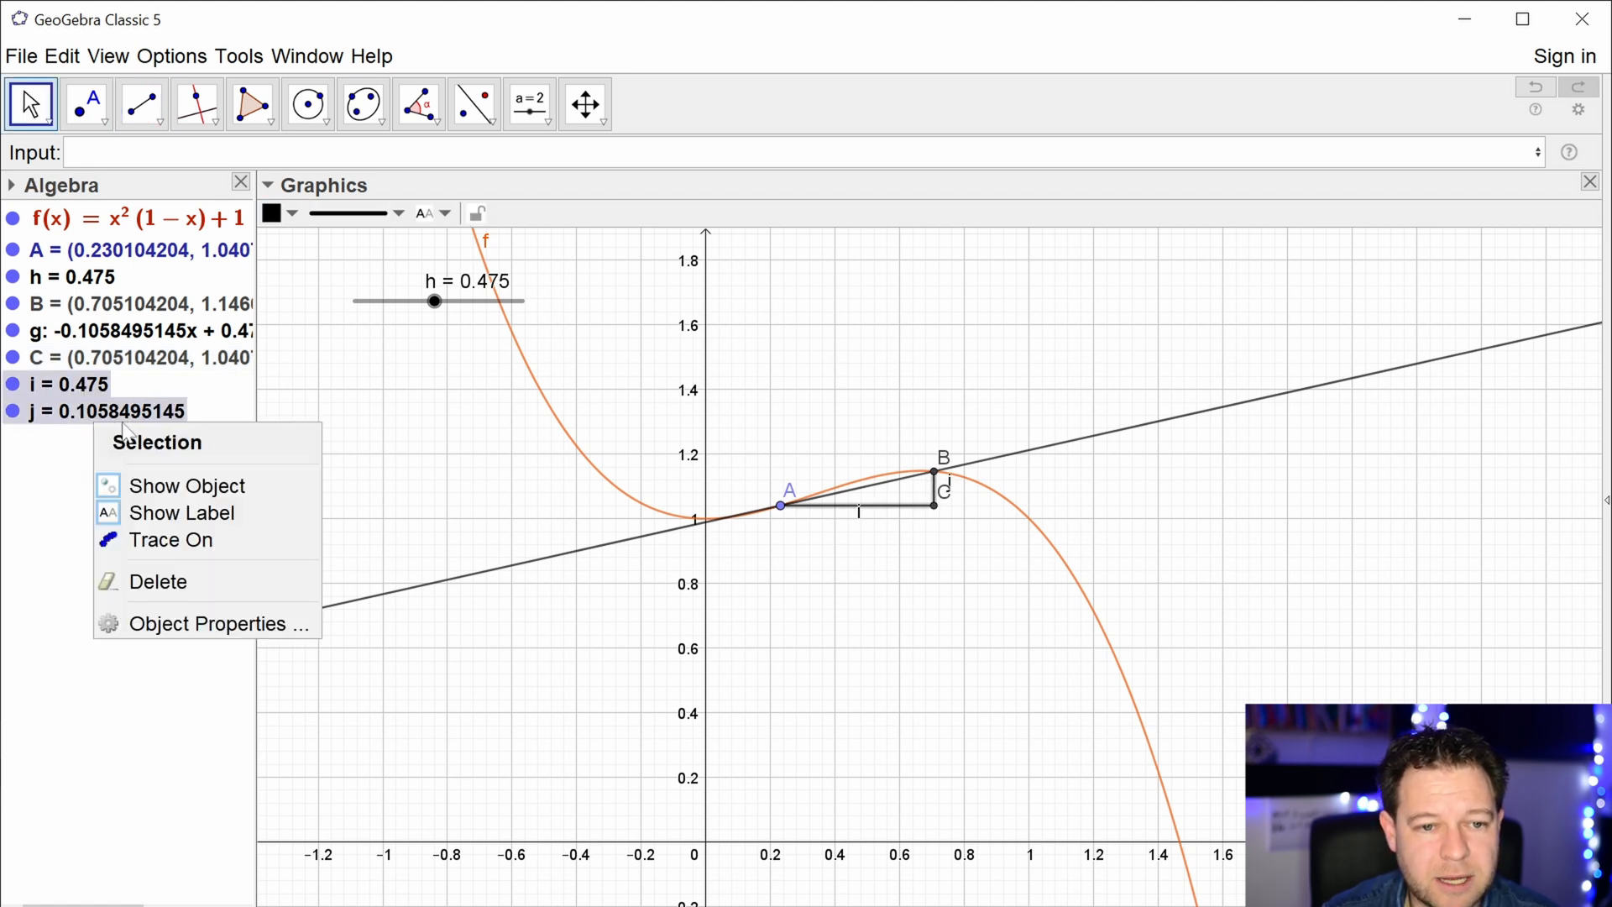
pyautogui.click(168, 513)
pyautogui.scroll(5, 932, 425)
pyautogui.scroll(2, 924, 504)
pyautogui.scroll(-1, 941, 579)
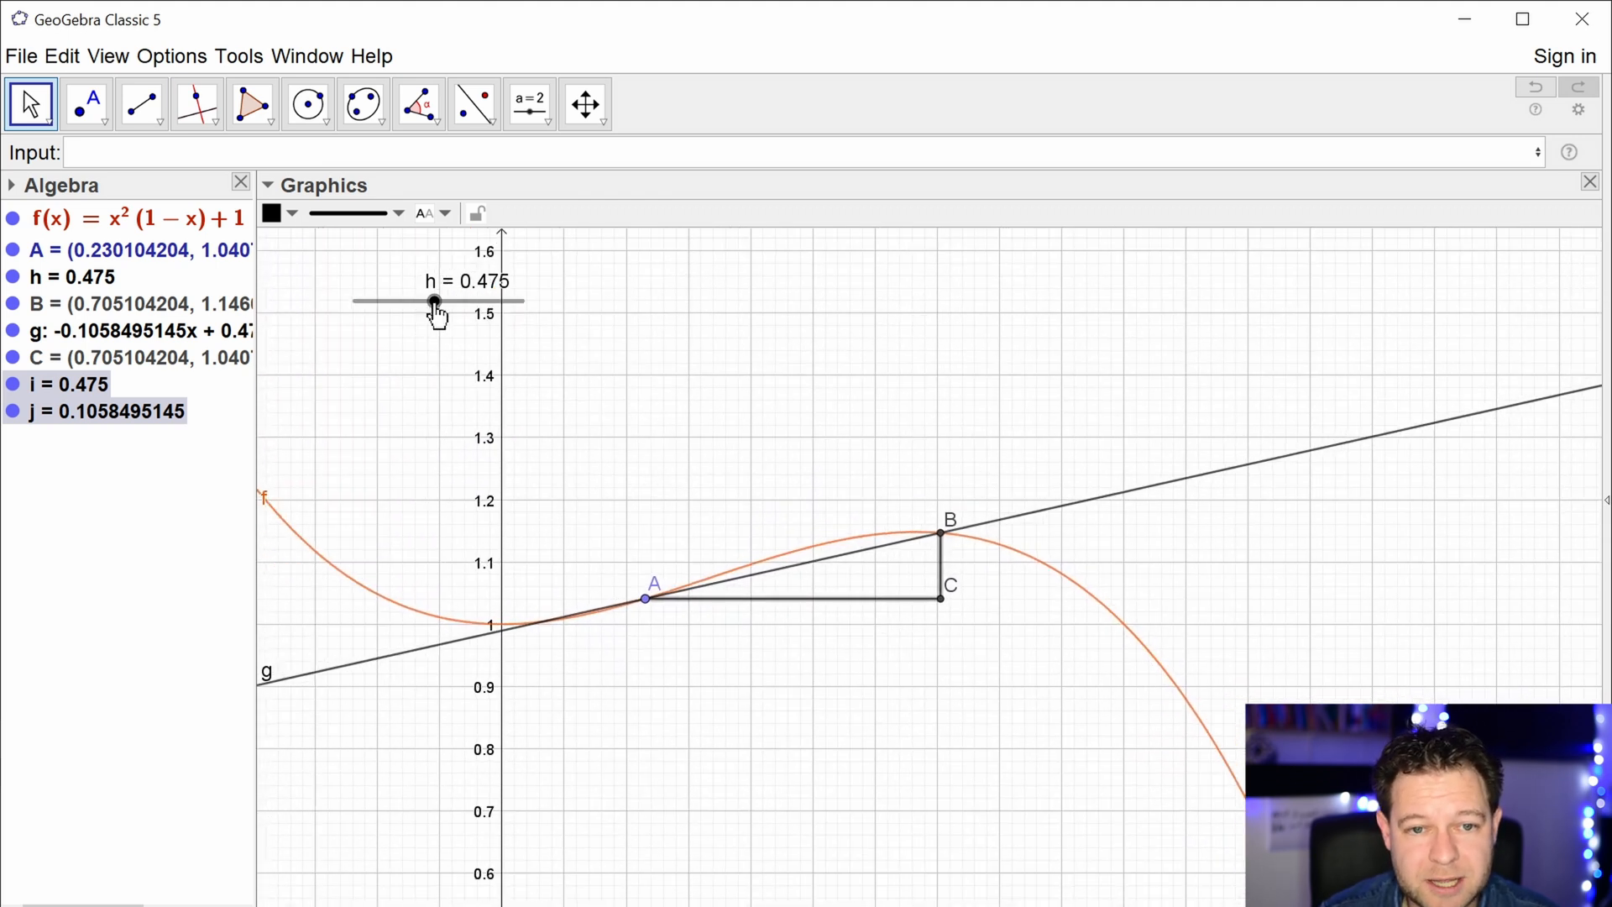
# - Set slider h to 0.455 and place the label of point C below the point
pyautogui.moveTo(434, 305); pyautogui.dragTo(436, 338)
pyautogui.moveTo(936, 592); pyautogui.dragTo(925, 613)
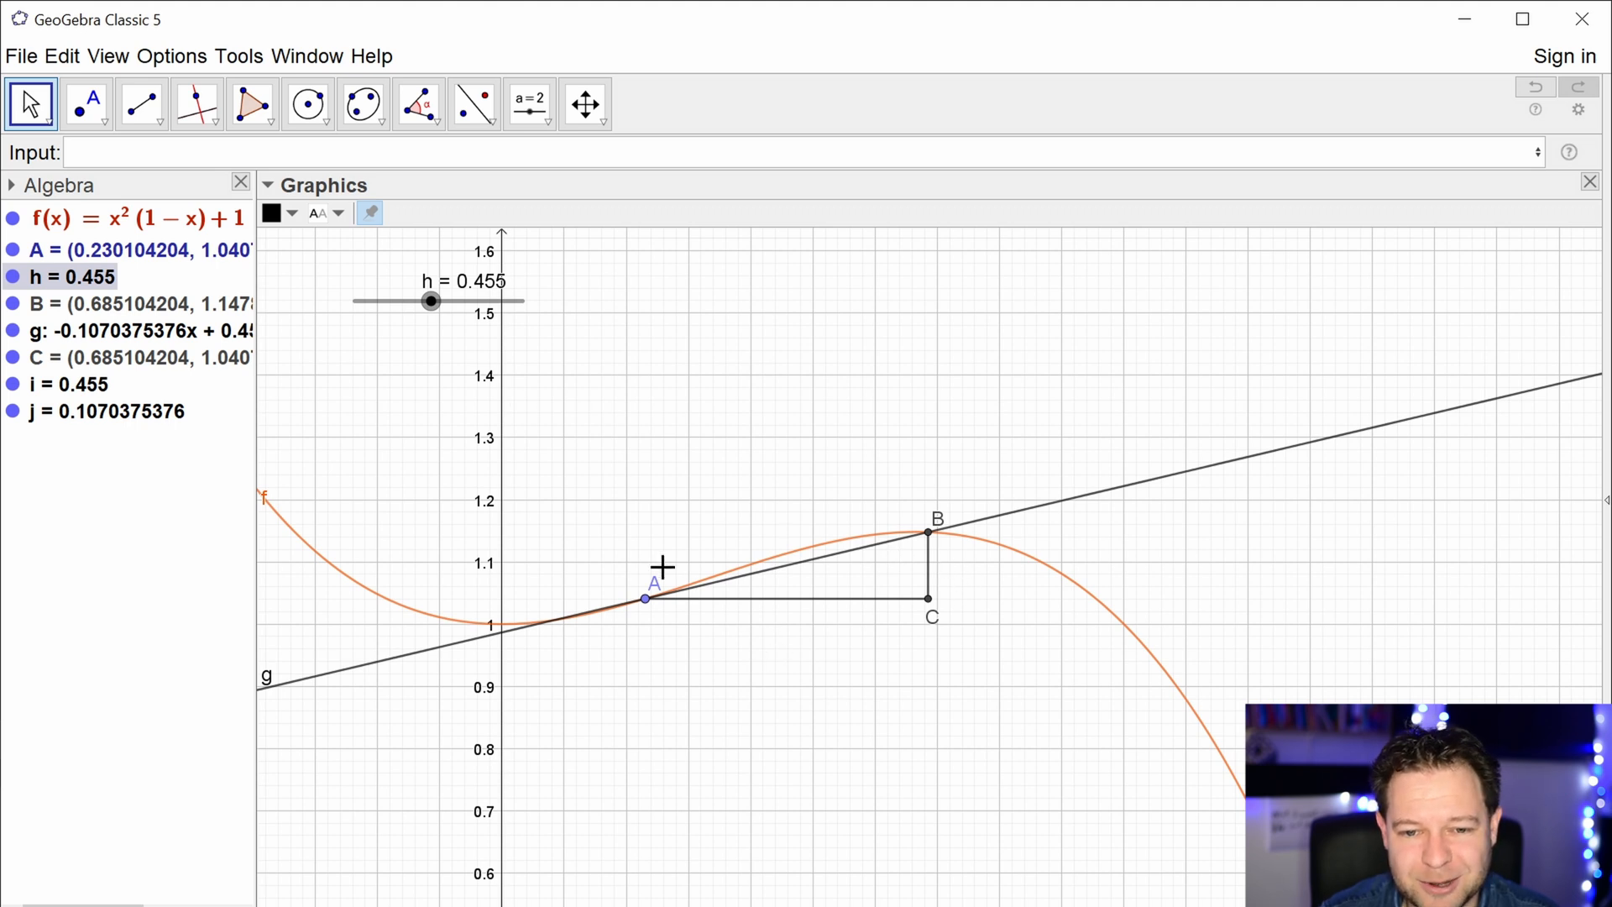
# - Place a trial text "fgdhdgf" above the curve, shift it slightly and delete it
pyautogui.click(550, 124)
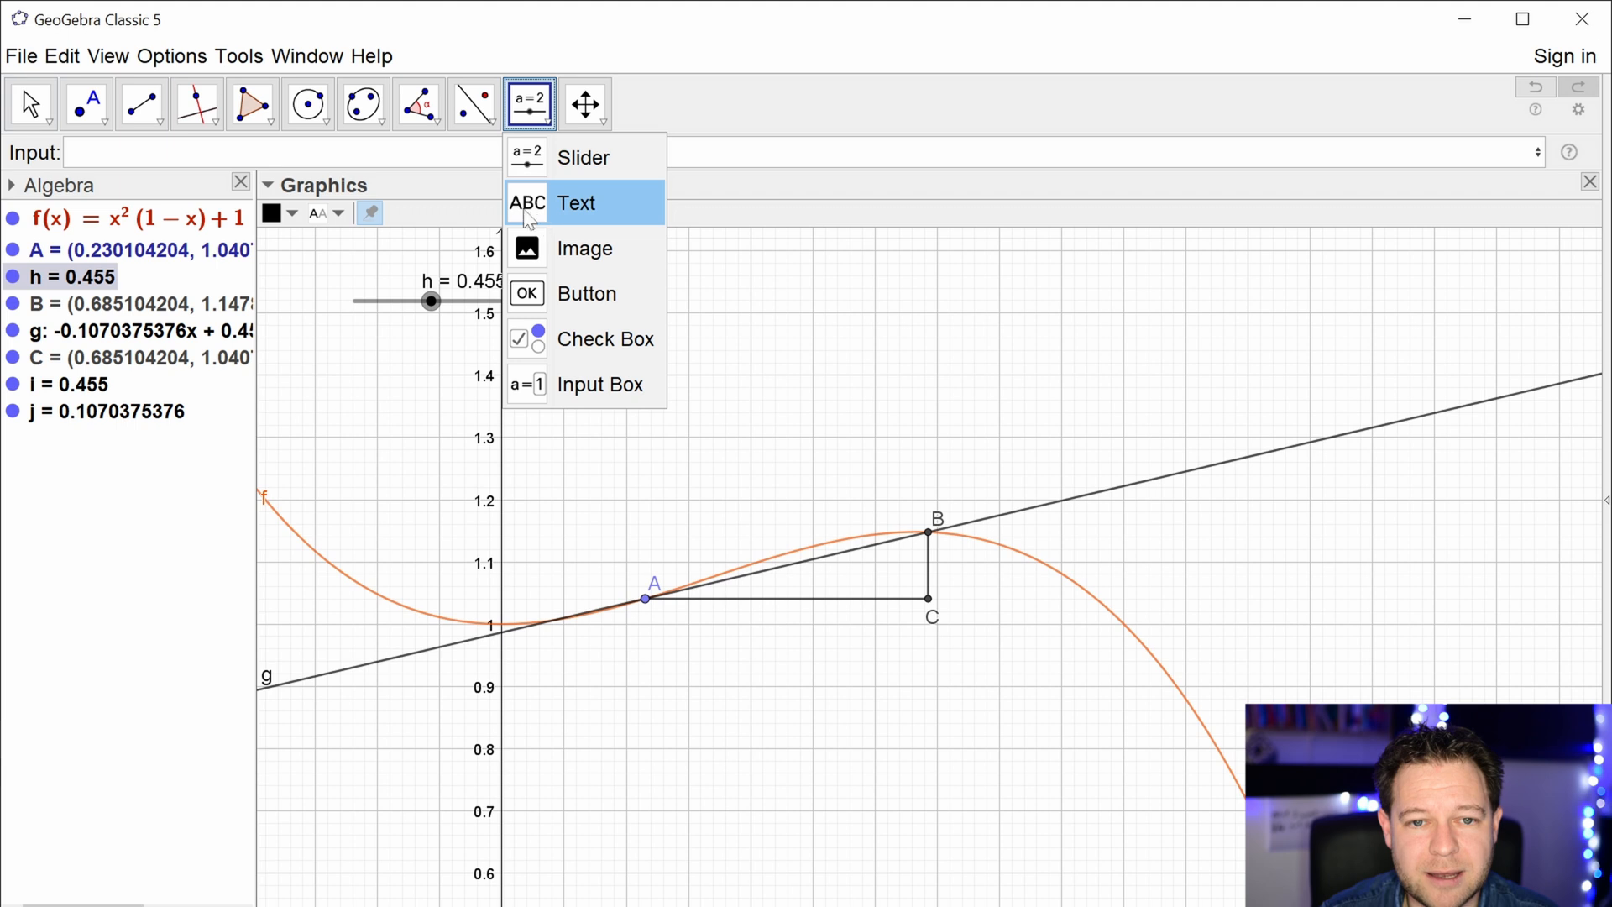
pyautogui.click(576, 202)
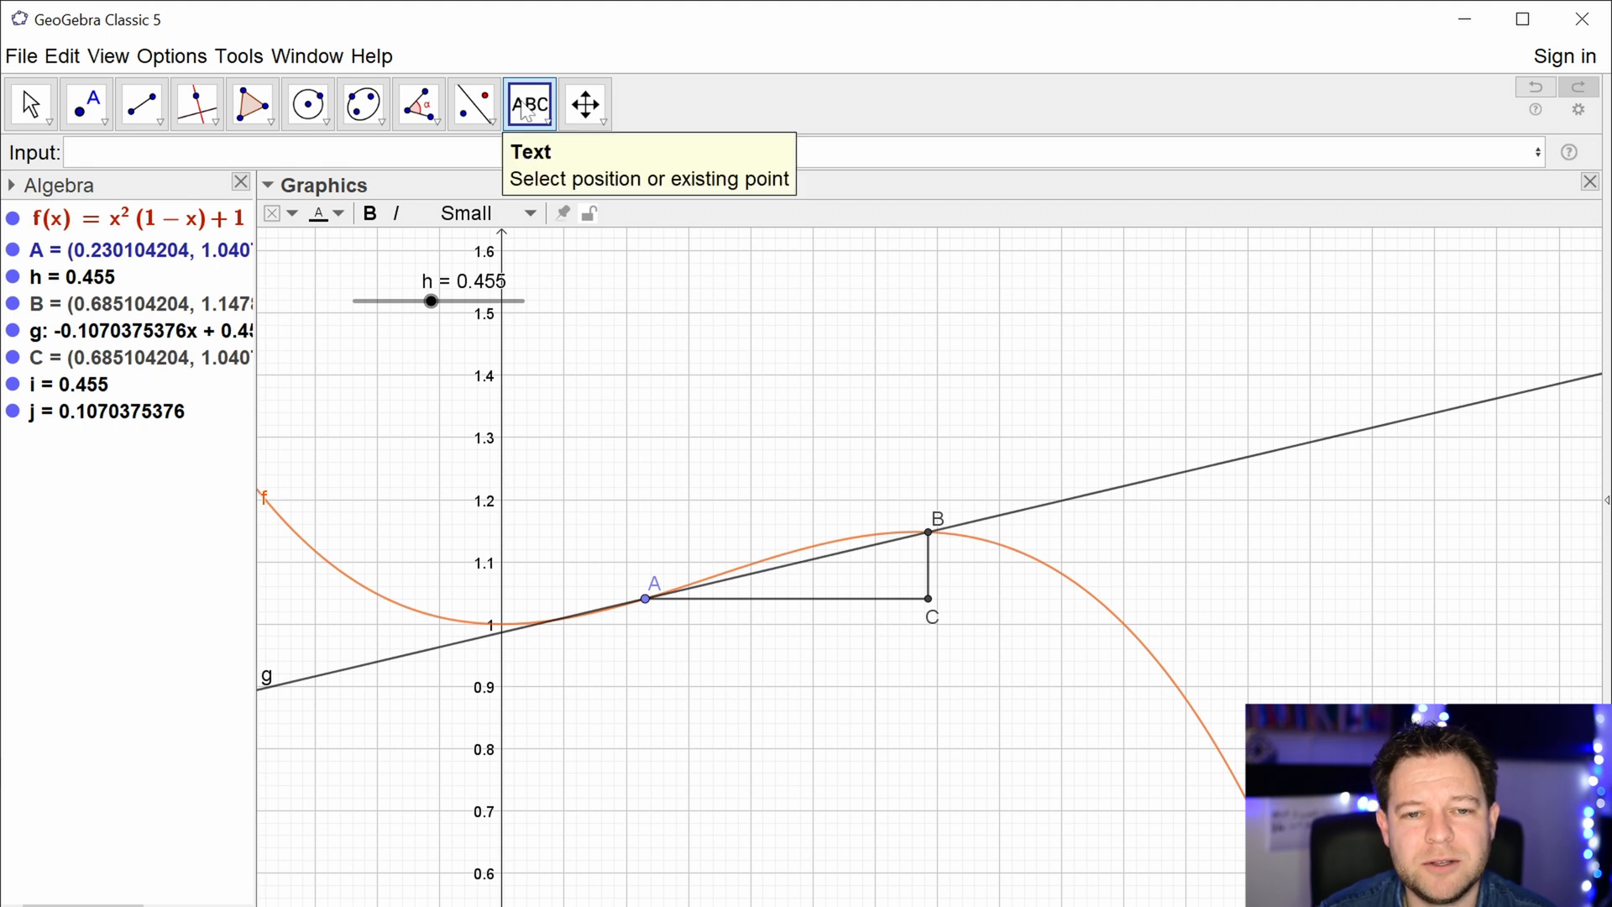
pyautogui.click(698, 442)
pyautogui.write('fgdhdgf')
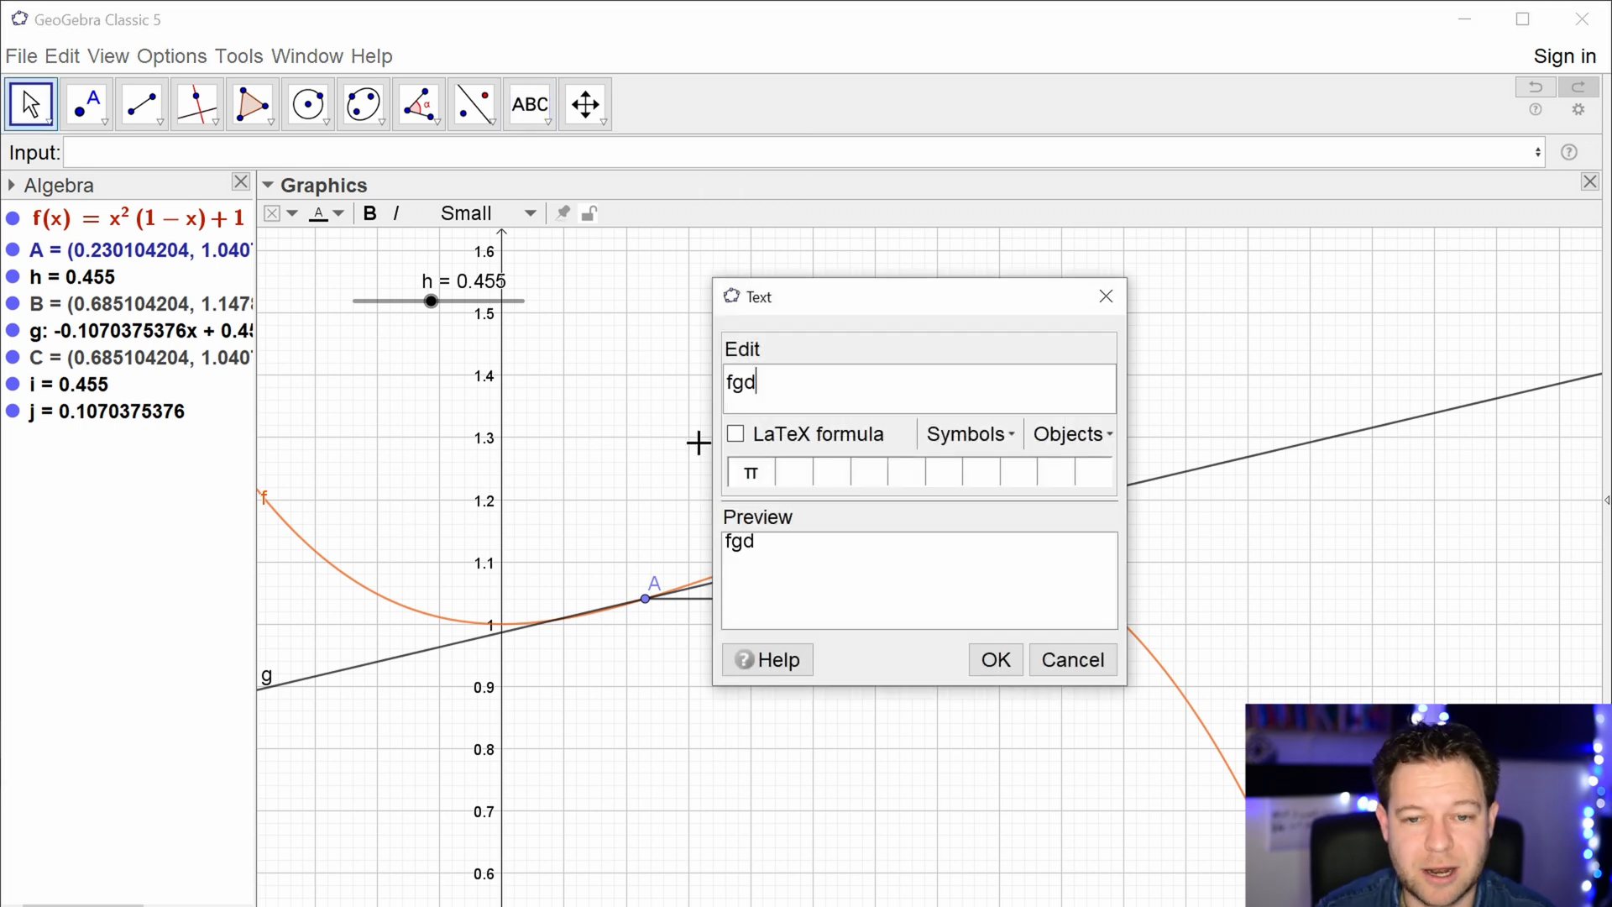
pyautogui.press('Return')
pyautogui.click(995, 659)
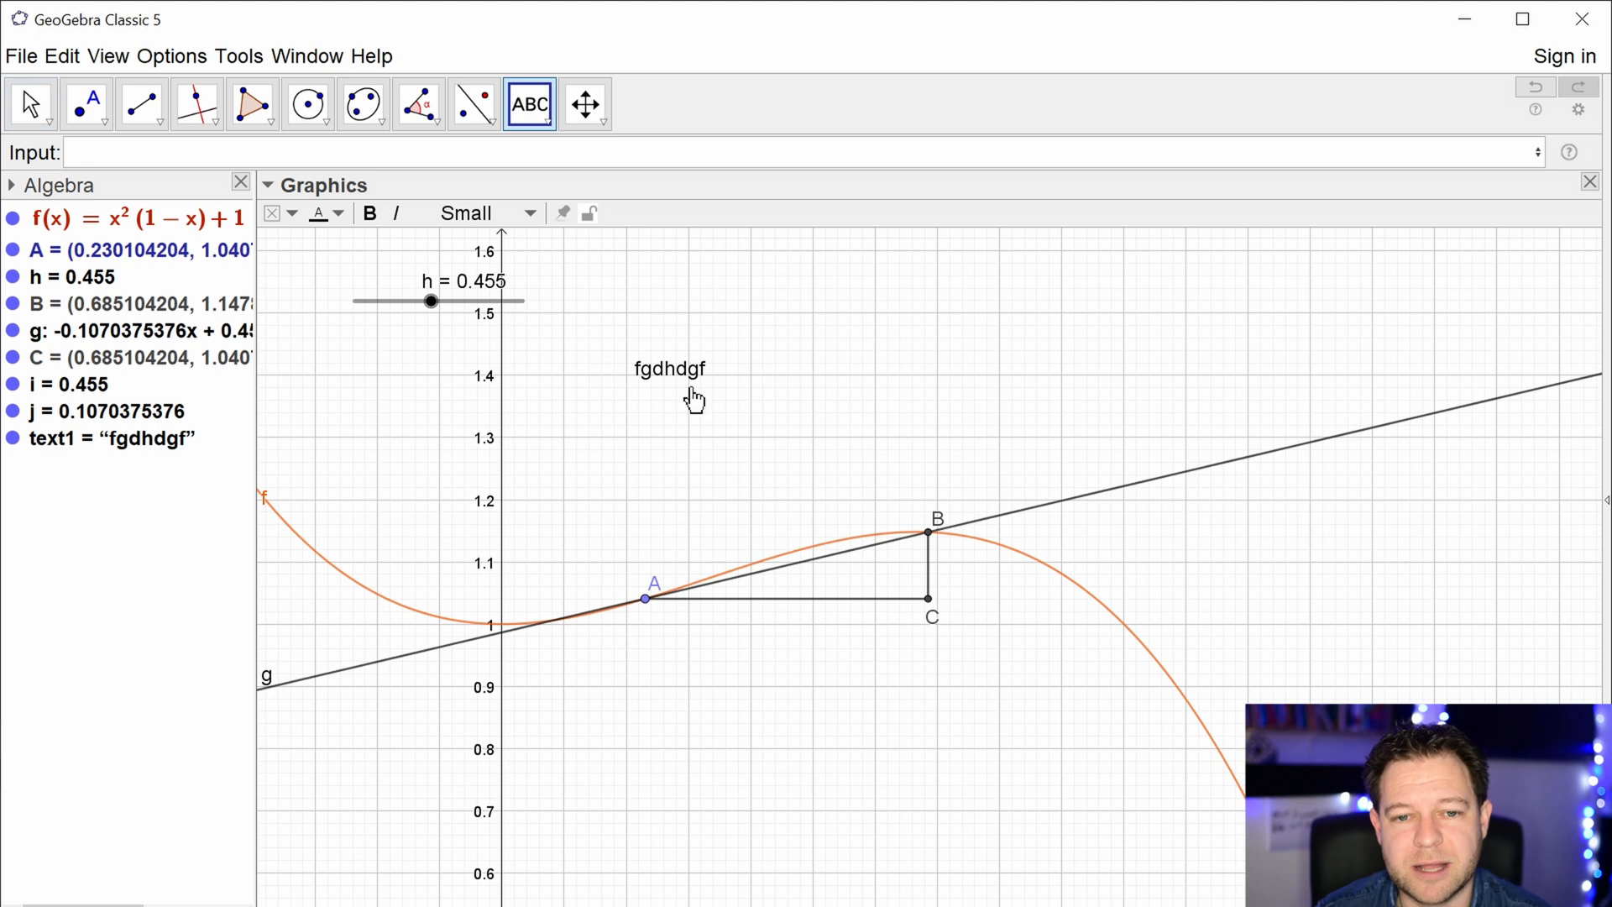
pyautogui.moveTo(667, 368); pyautogui.dragTo(735, 388)
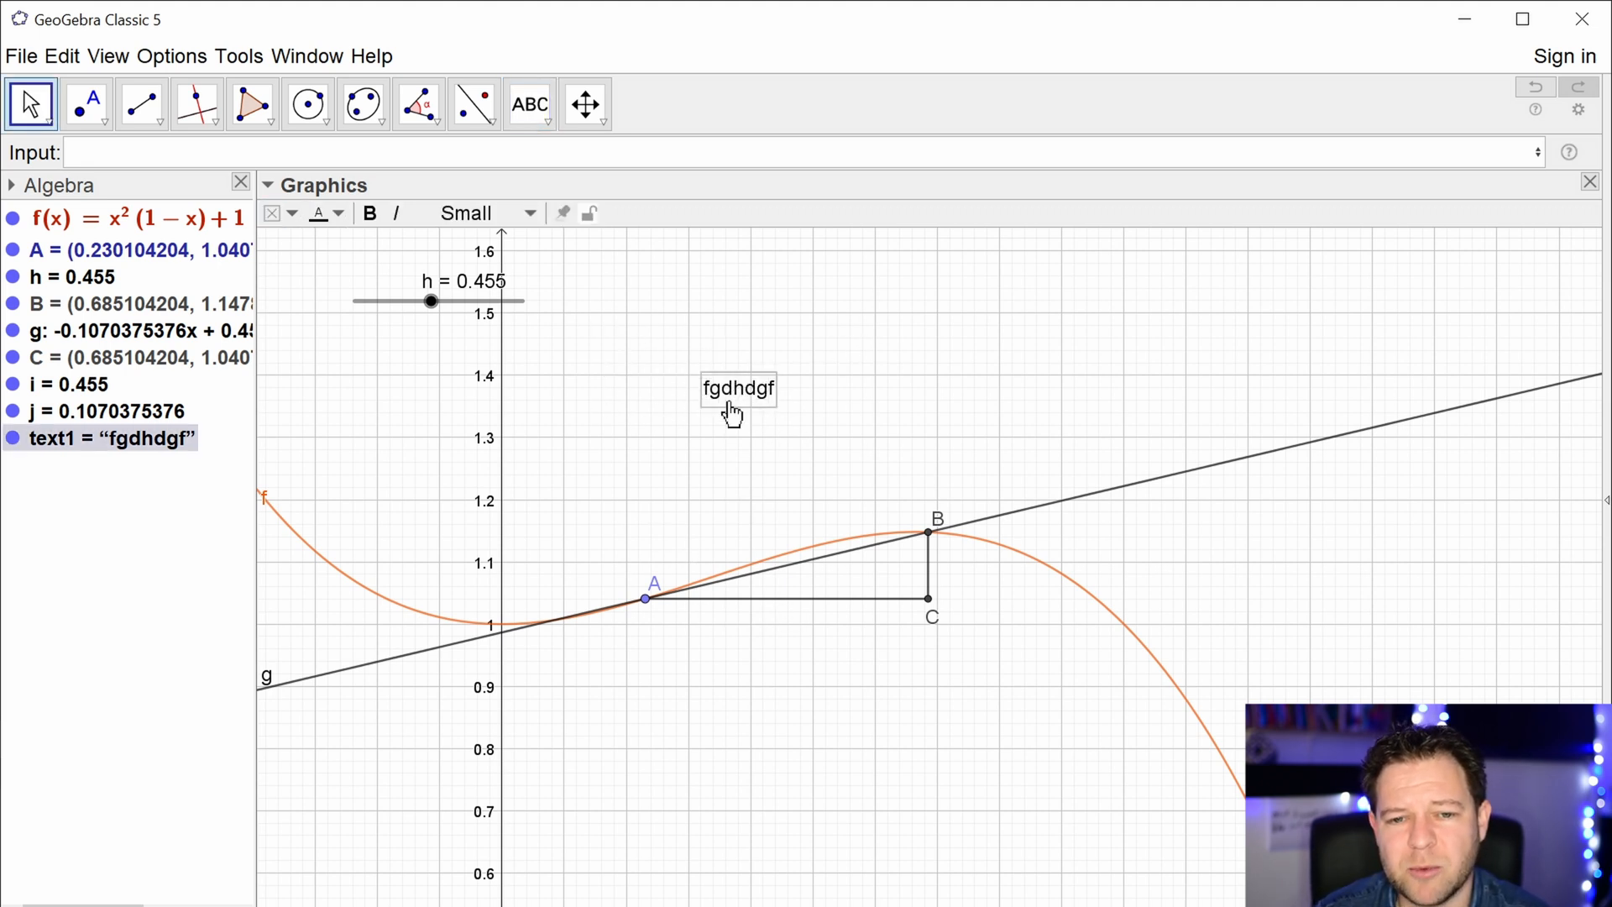
pyautogui.press('Delete')
pyautogui.click(531, 123)
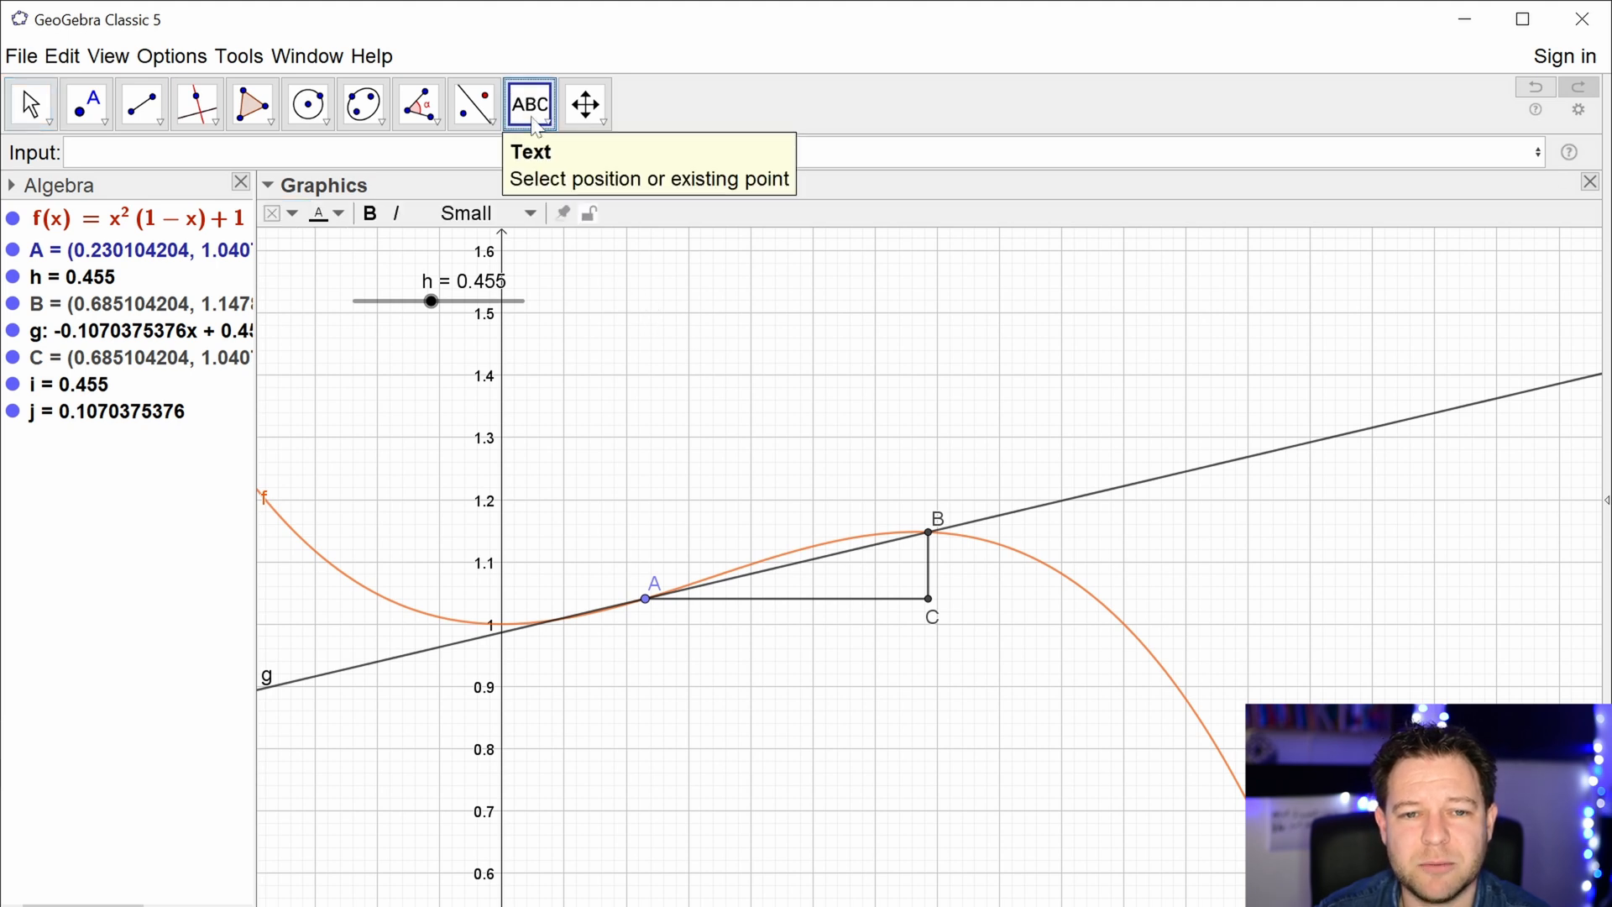
pyautogui.click(531, 111)
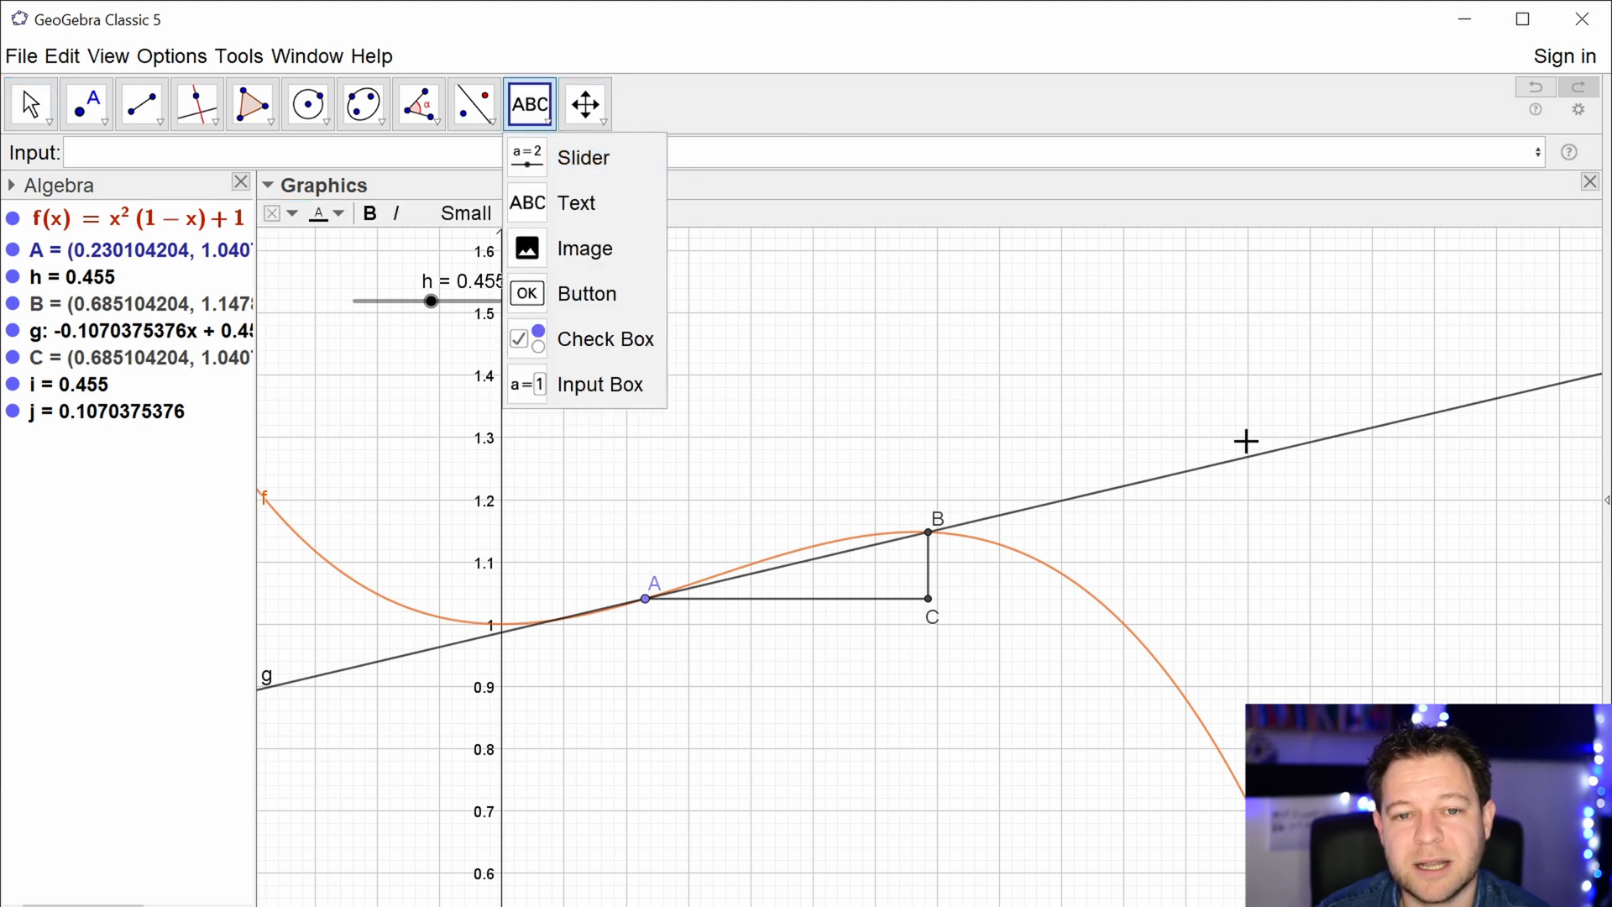
pyautogui.click(523, 106)
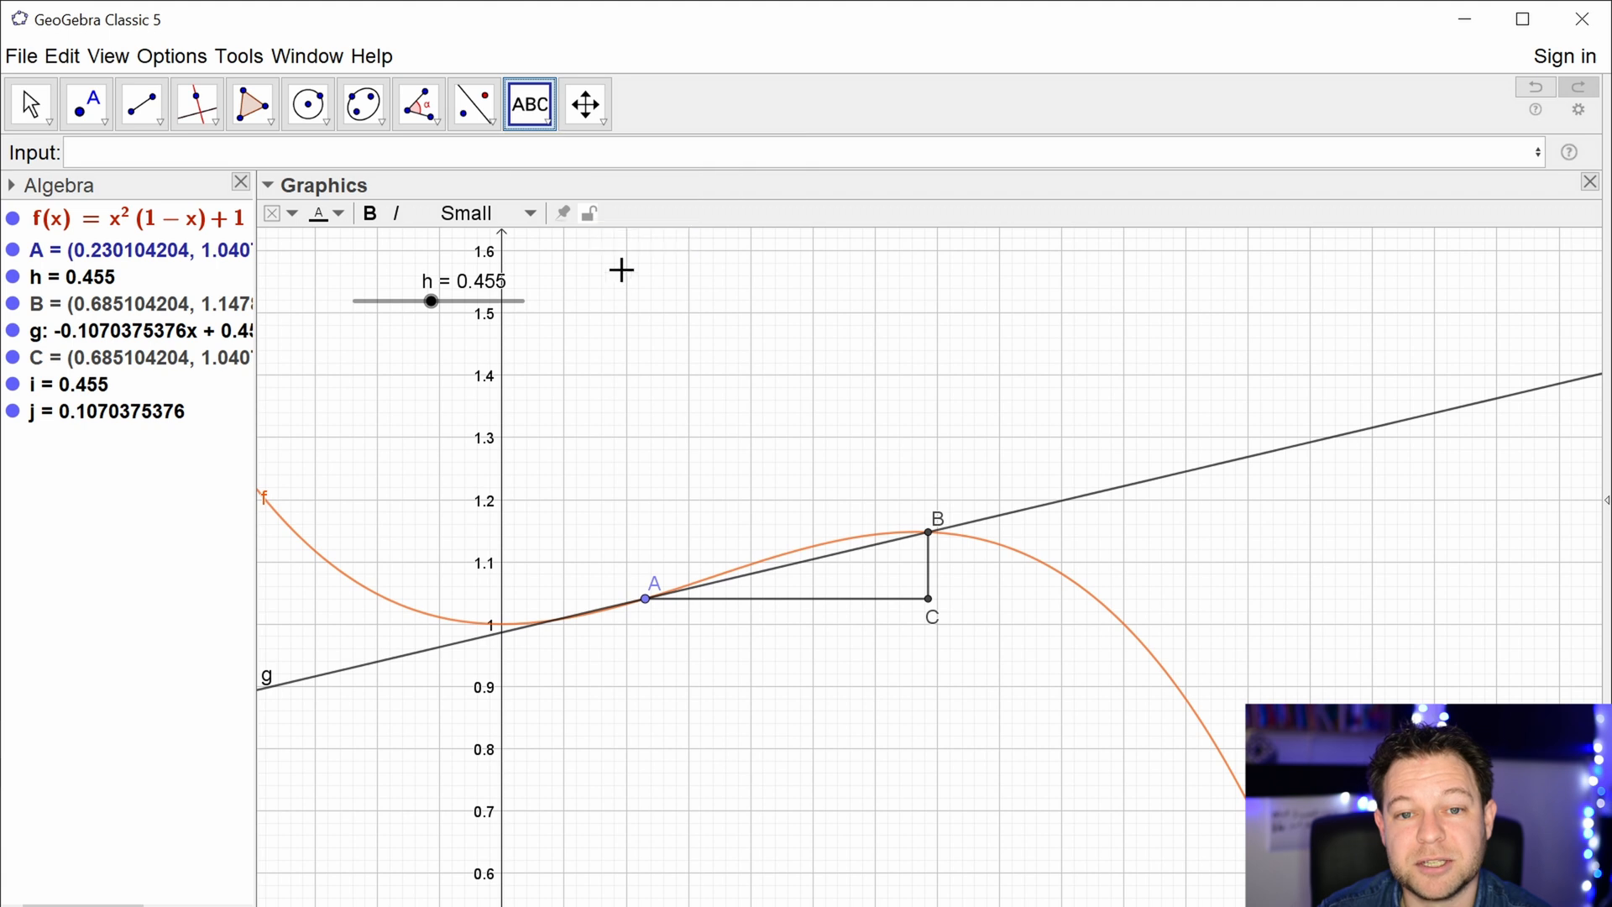
# - Create the midpoint of the horizontal segment AC with the command Midpoint(i)
pyautogui.write('midpot')
pyautogui.press('BackSpace')
pyautogui.write('in')
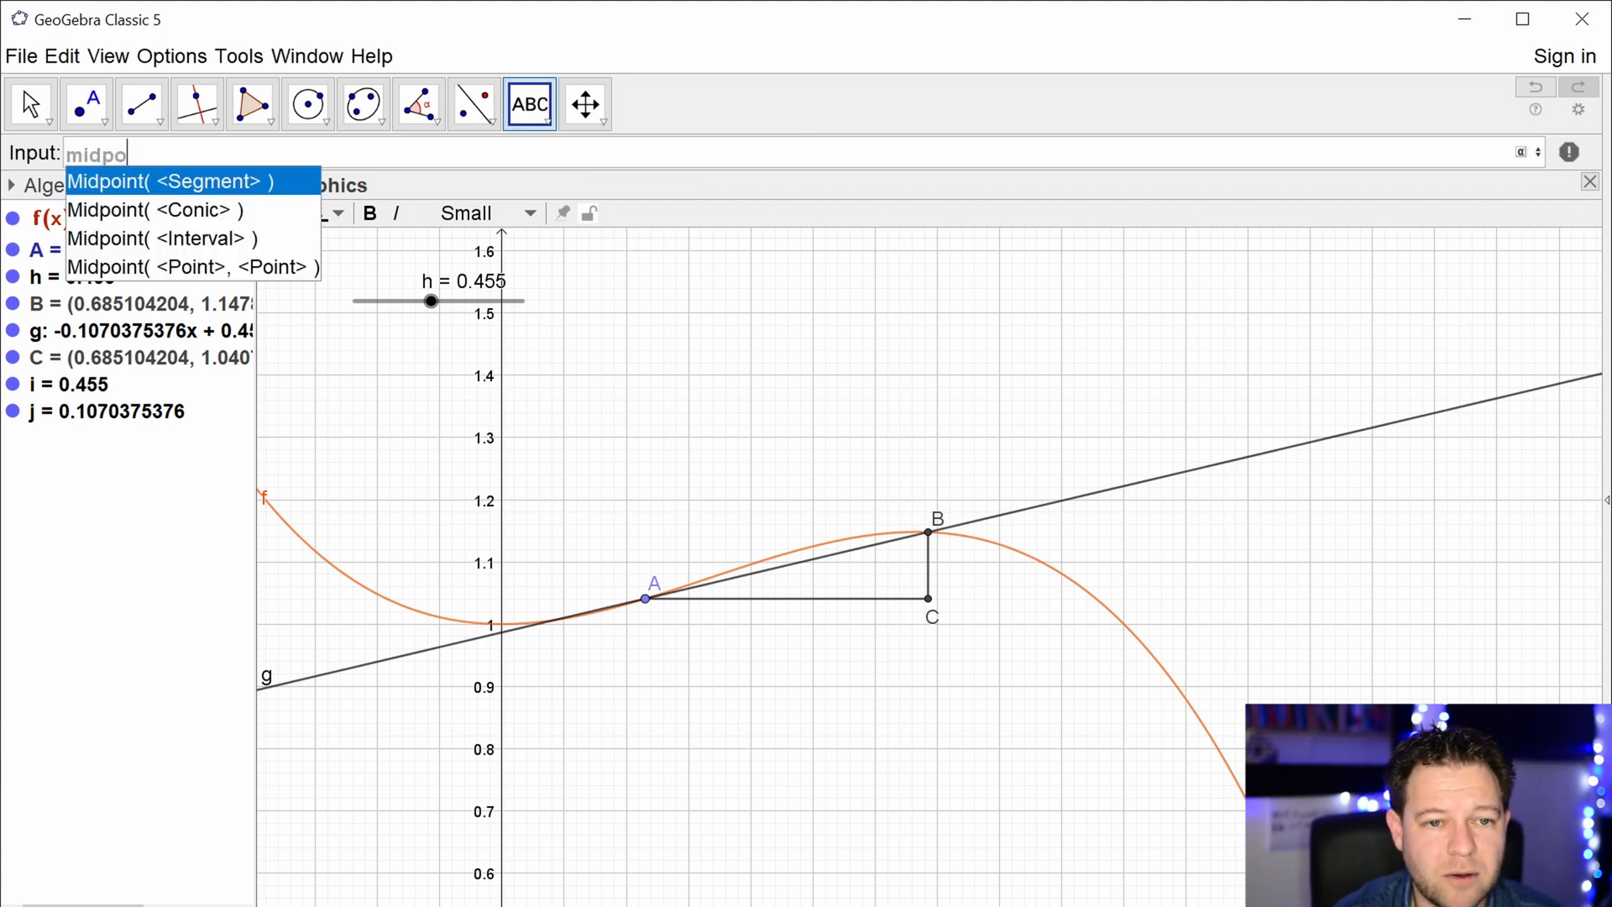
pyautogui.press('Return')
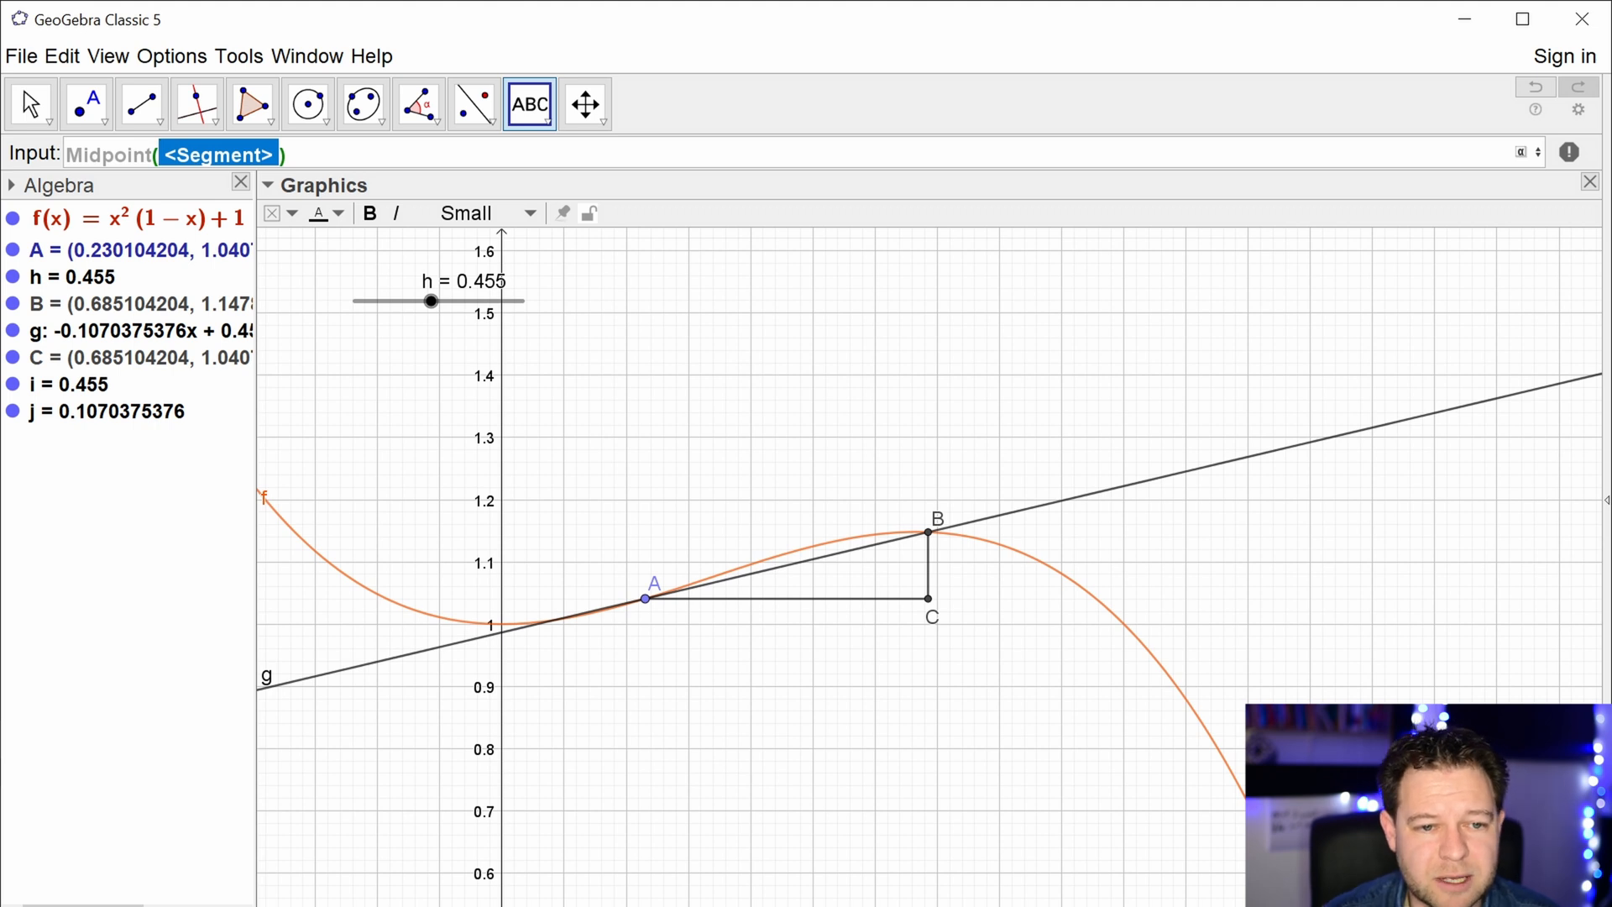
pyautogui.write('i')
pyautogui.press('Return')
# - Add the LaTeX text "h" just below the midpoint of segment AC and hide that midpoint
pyautogui.click(530, 104)
pyautogui.click(819, 795)
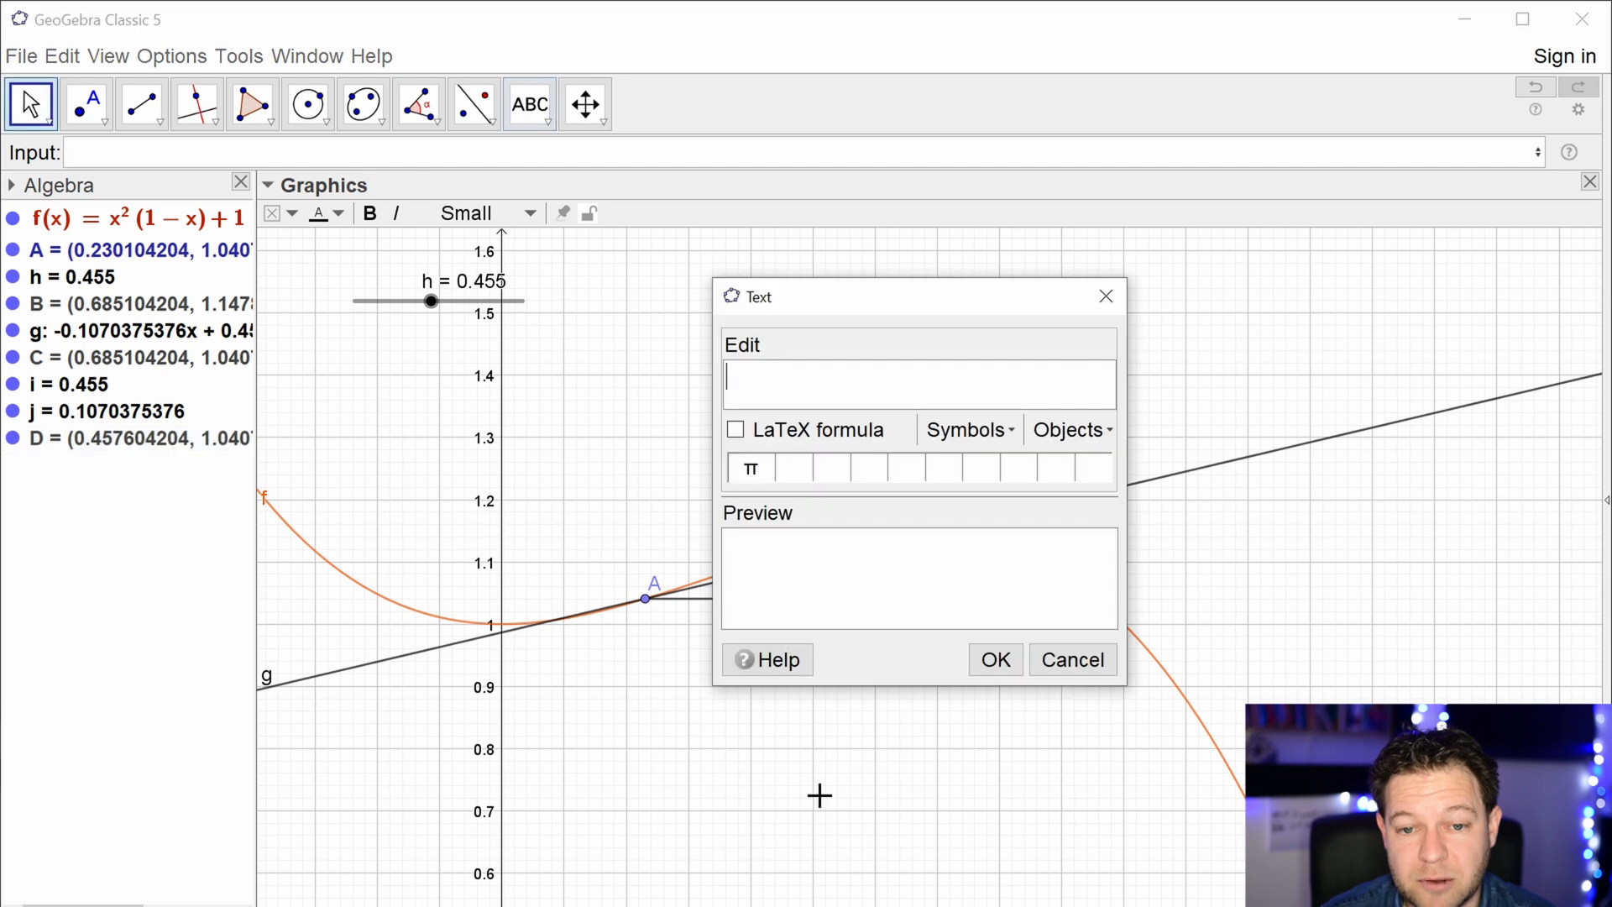
pyautogui.write('h')
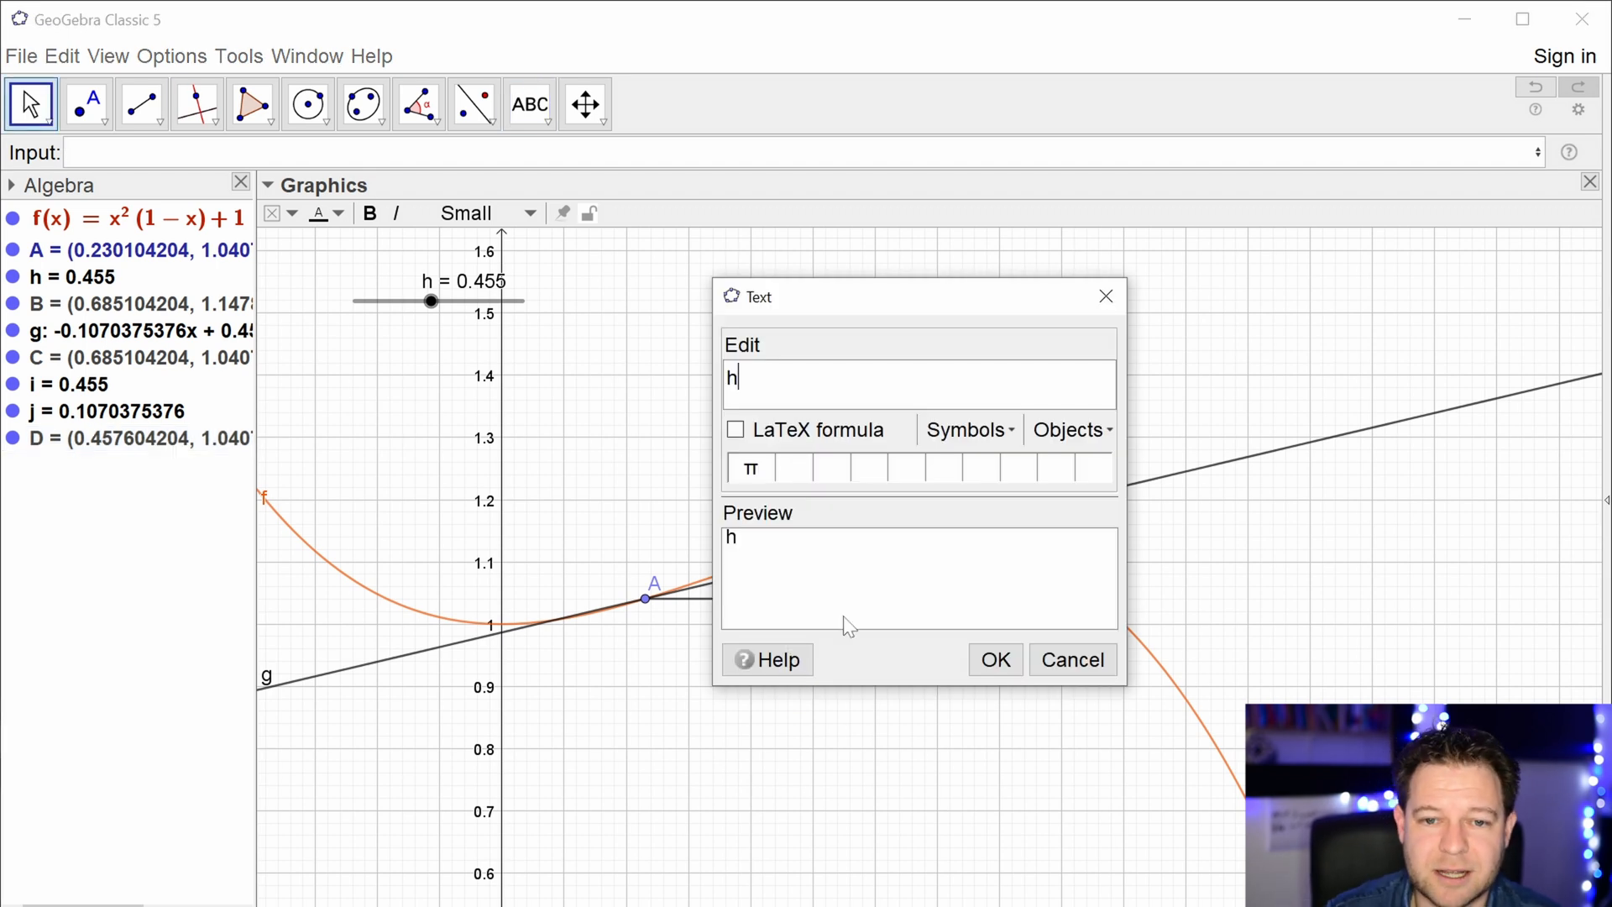
pyautogui.click(737, 430)
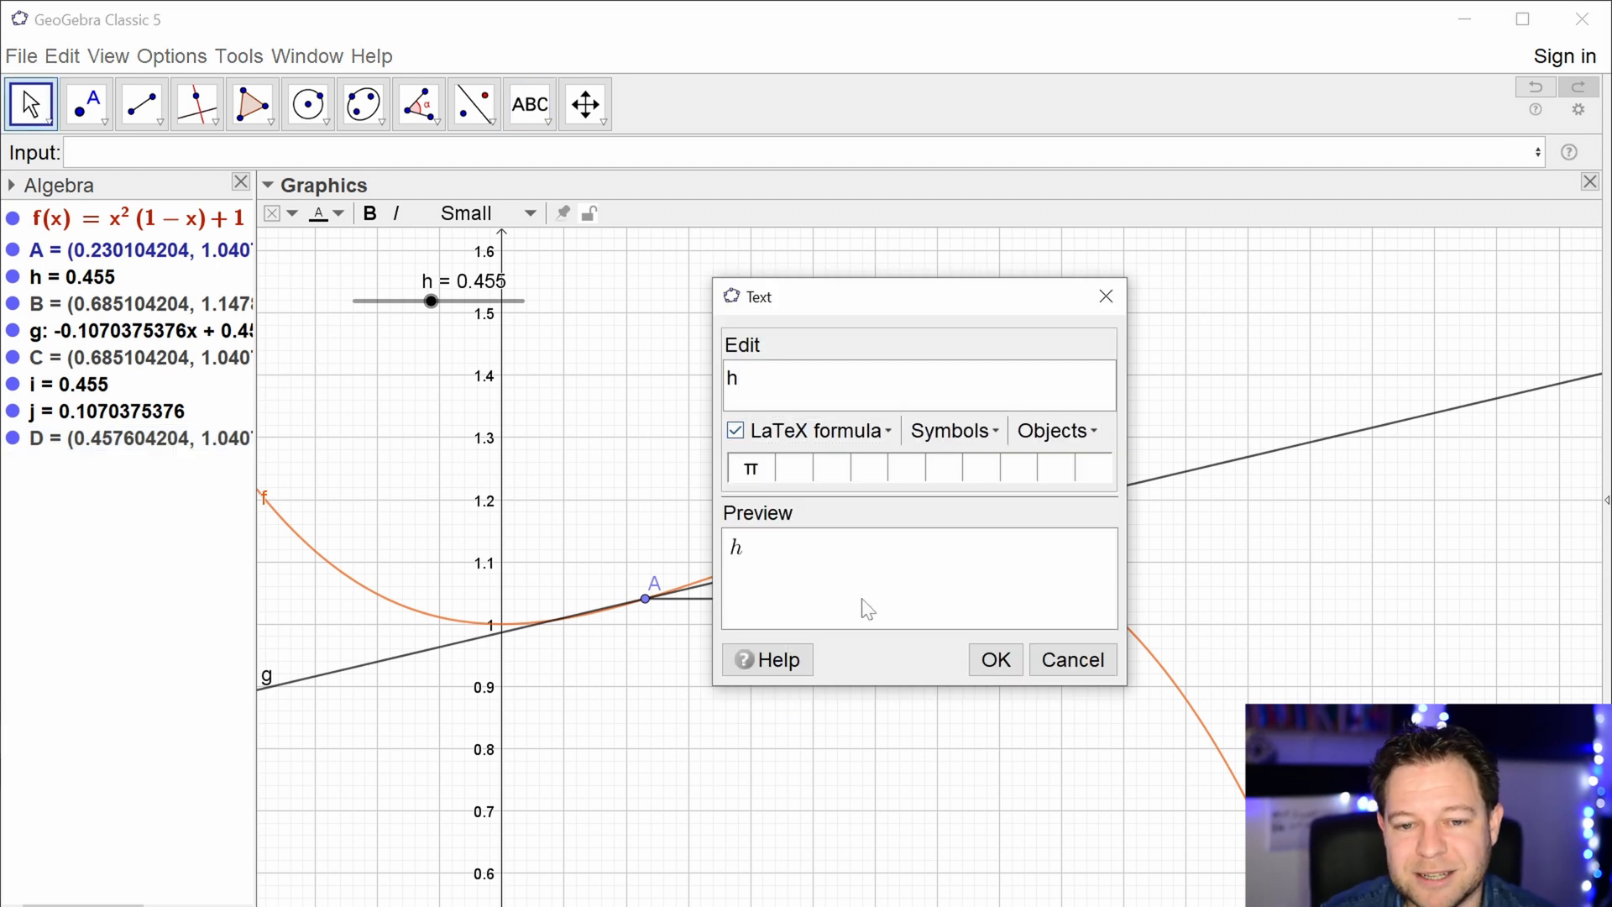
pyautogui.click(996, 660)
pyautogui.moveTo(806, 627)
pyautogui.mouseDown()
pyautogui.moveTo(817, 748)
pyautogui.moveTo(789, 550)
pyautogui.moveTo(826, 559)
pyautogui.moveTo(797, 628)
pyautogui.mouseUp()
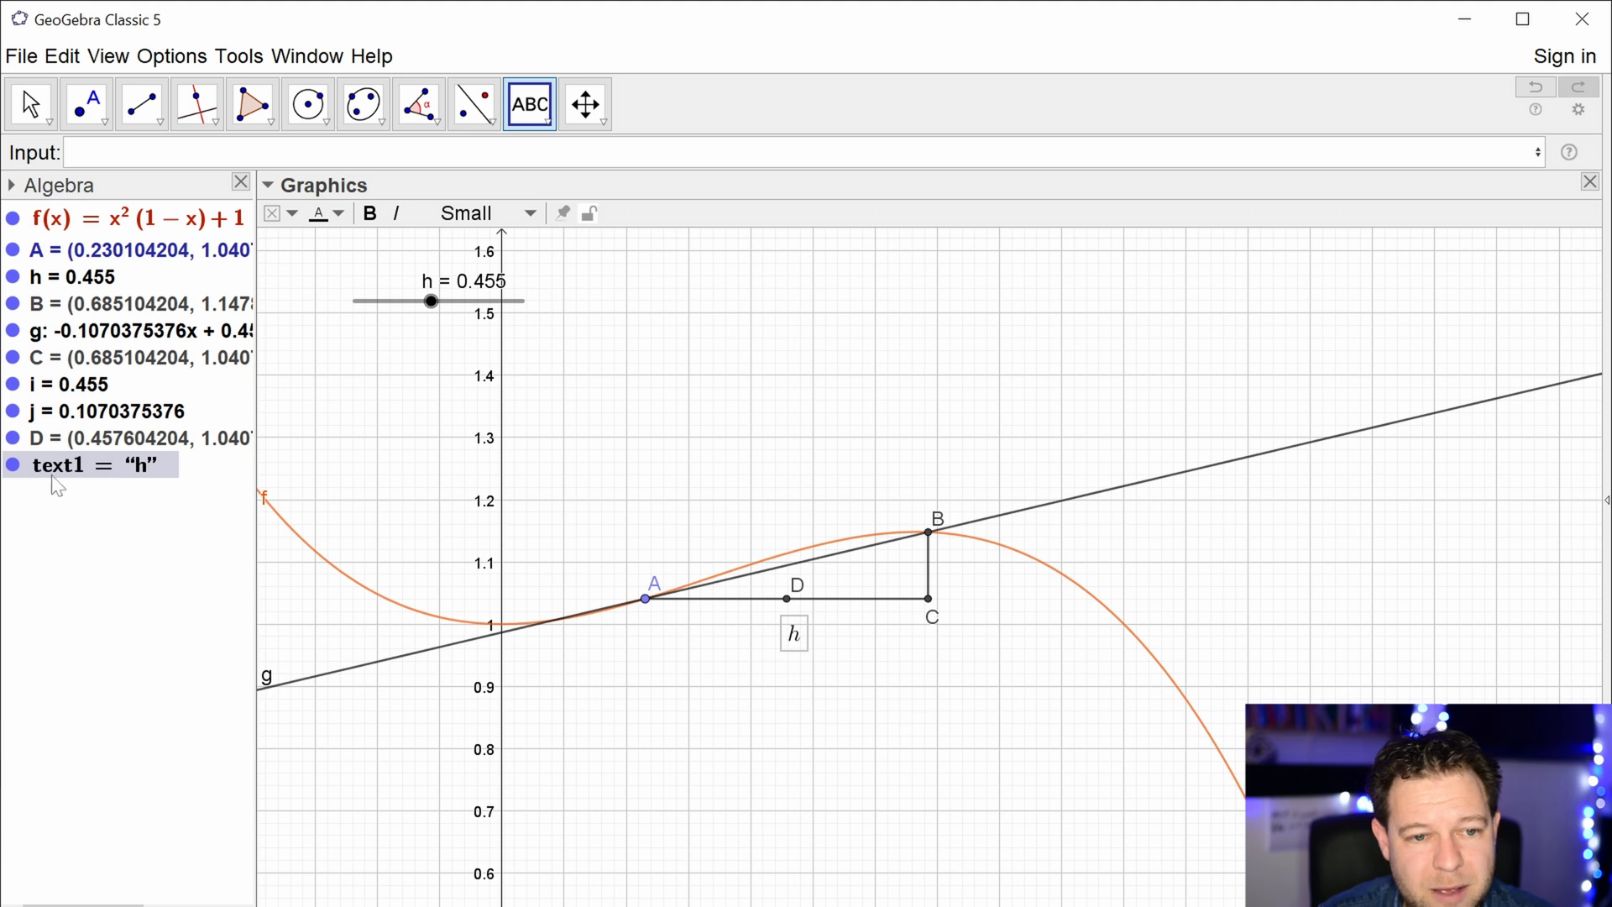
pyautogui.click(14, 438)
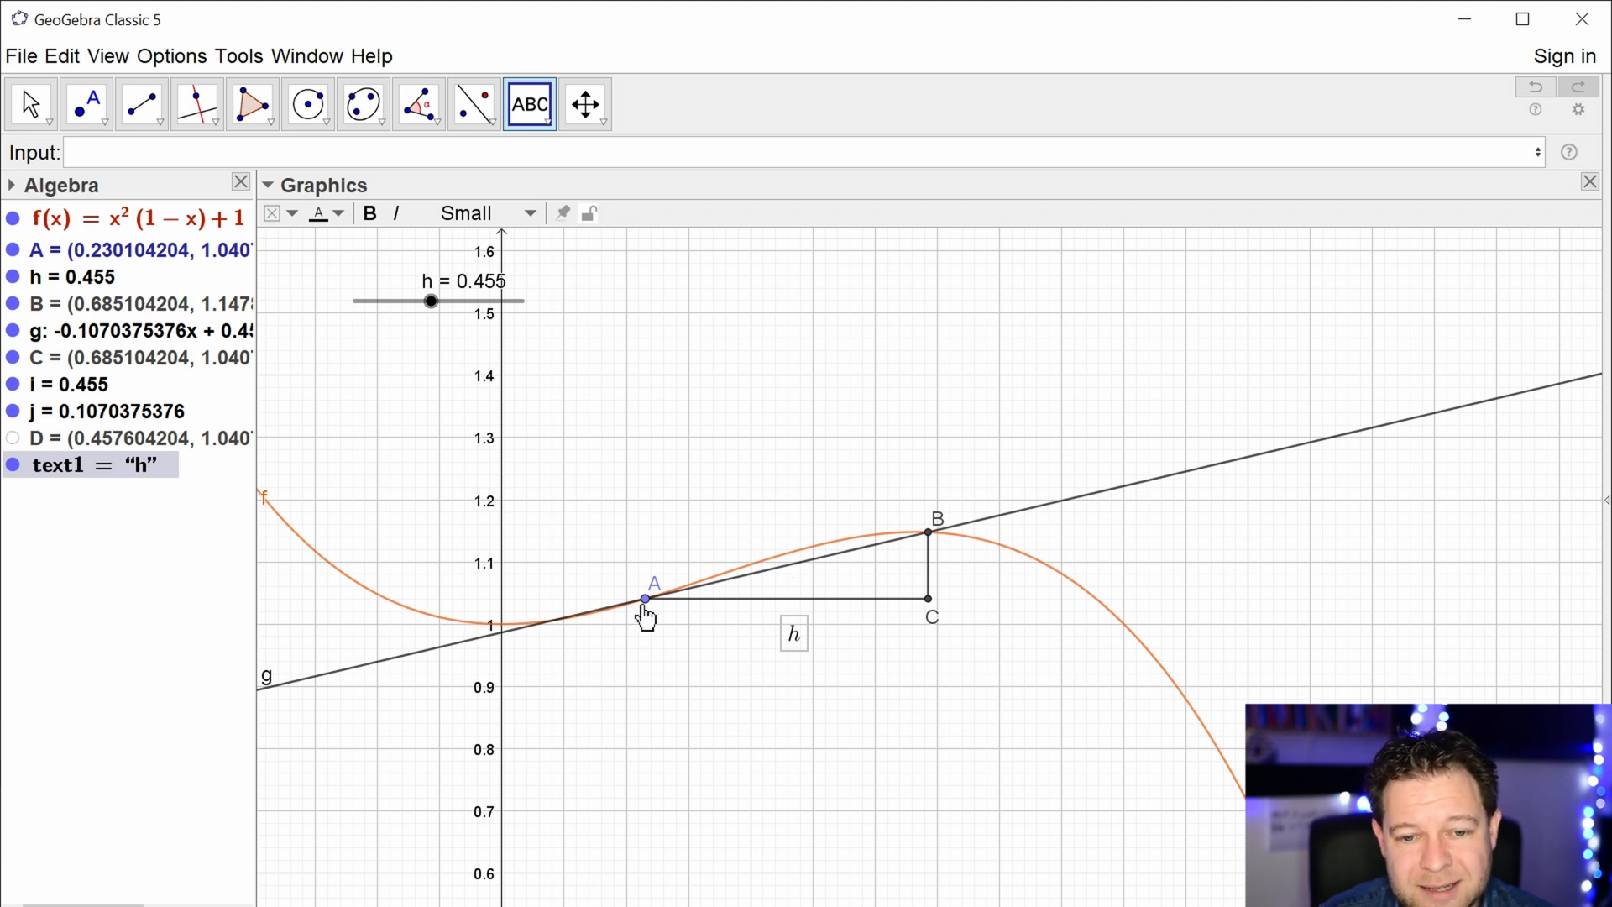
# - Move point A along the curve to about x = 0.26 to test whether the h label follows
pyautogui.click(716, 613)
pyautogui.press('Escape')
pyautogui.moveTo(652, 615); pyautogui.dragTo(685, 652)
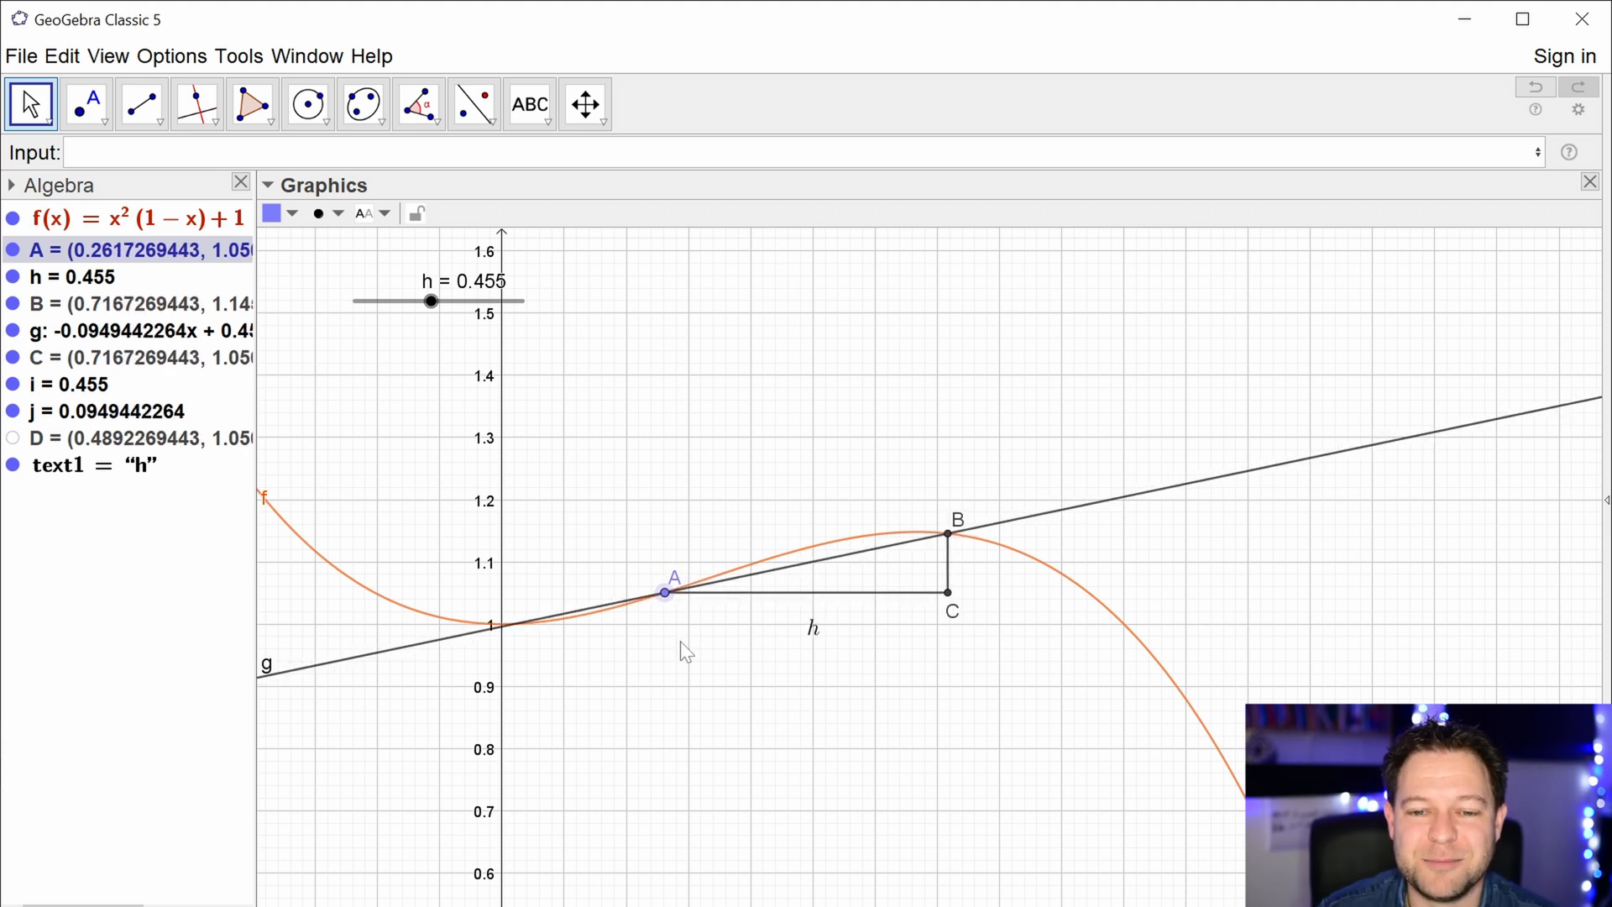
pyautogui.click(816, 630)
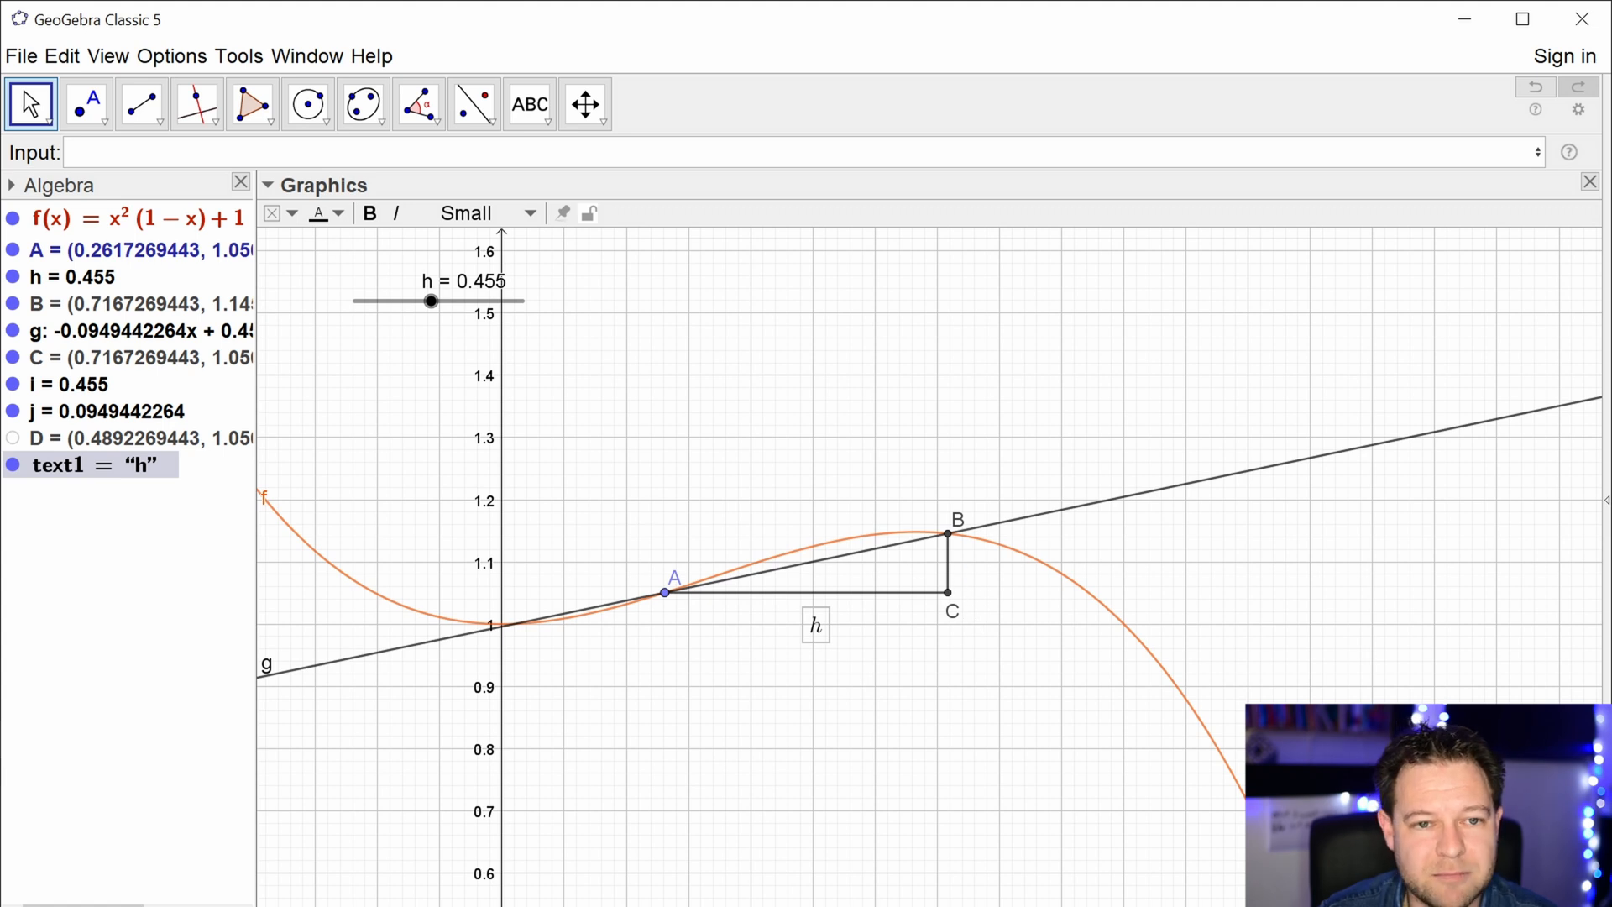
# - Create the midpoint of the vertical segment CB with the command Midpoint(j)
pyautogui.write('midpo')
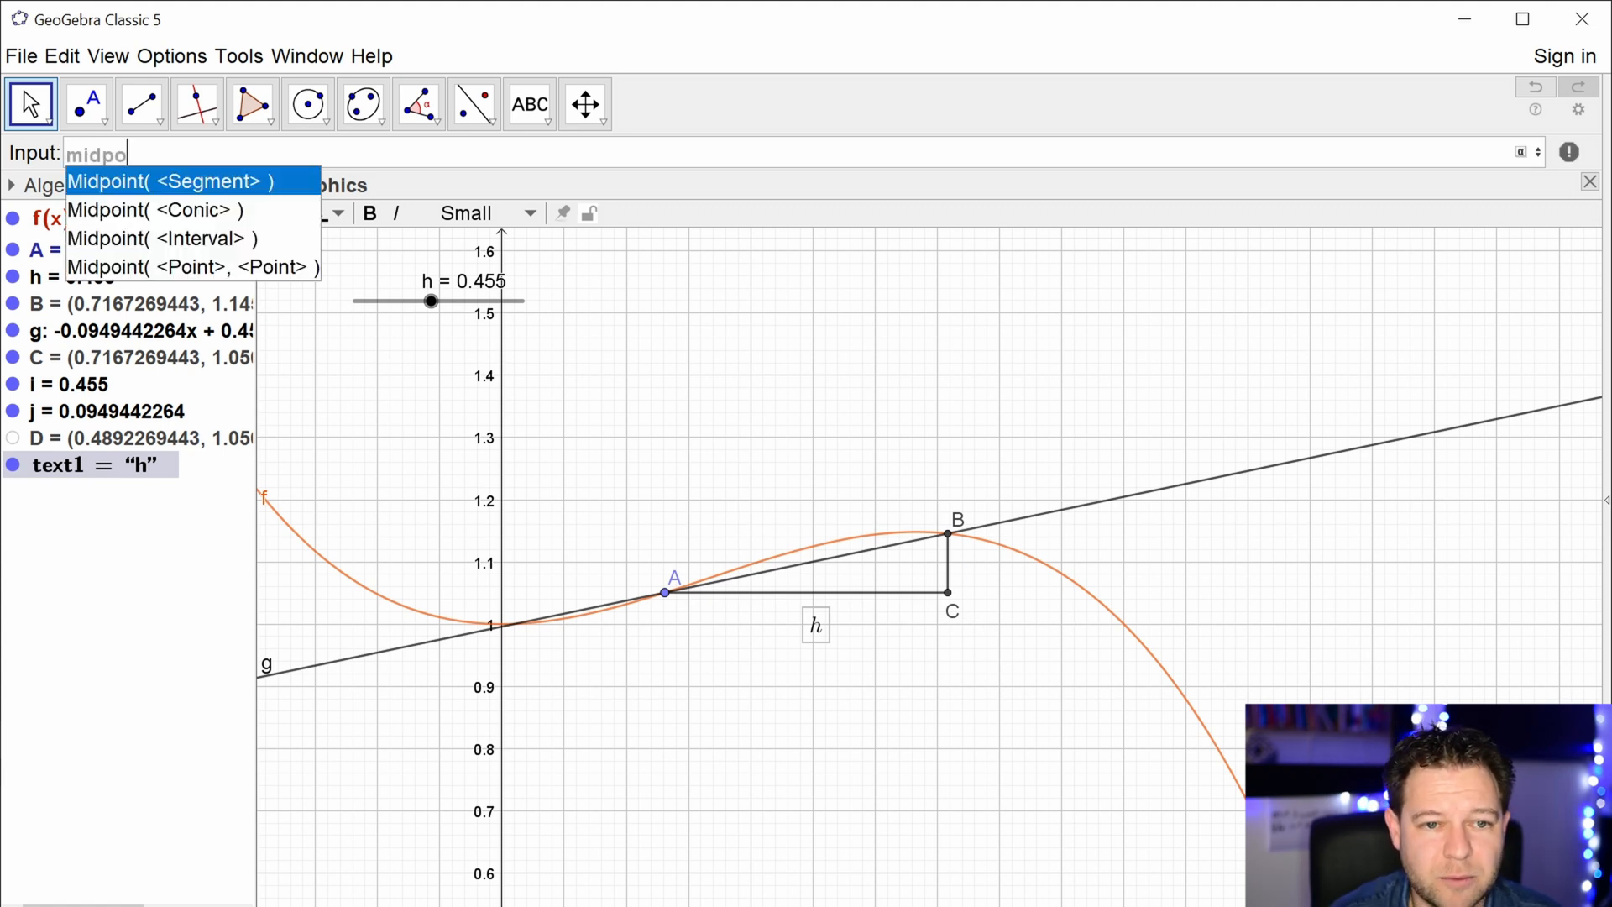
pyautogui.press('Return')
pyautogui.write('j')
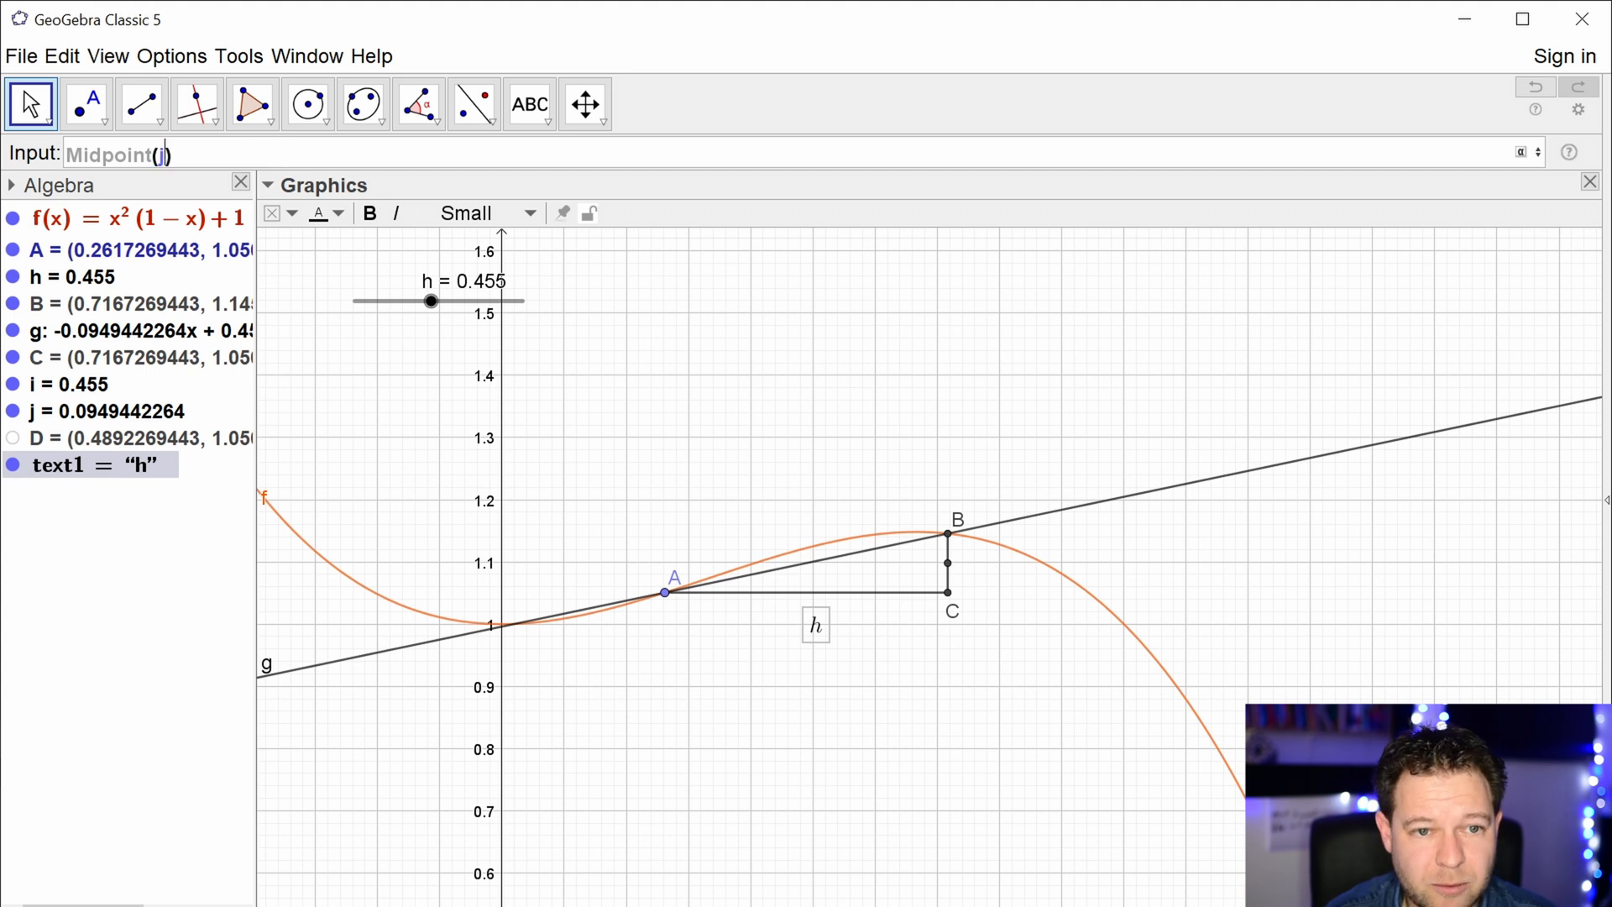
pyautogui.press('Return')
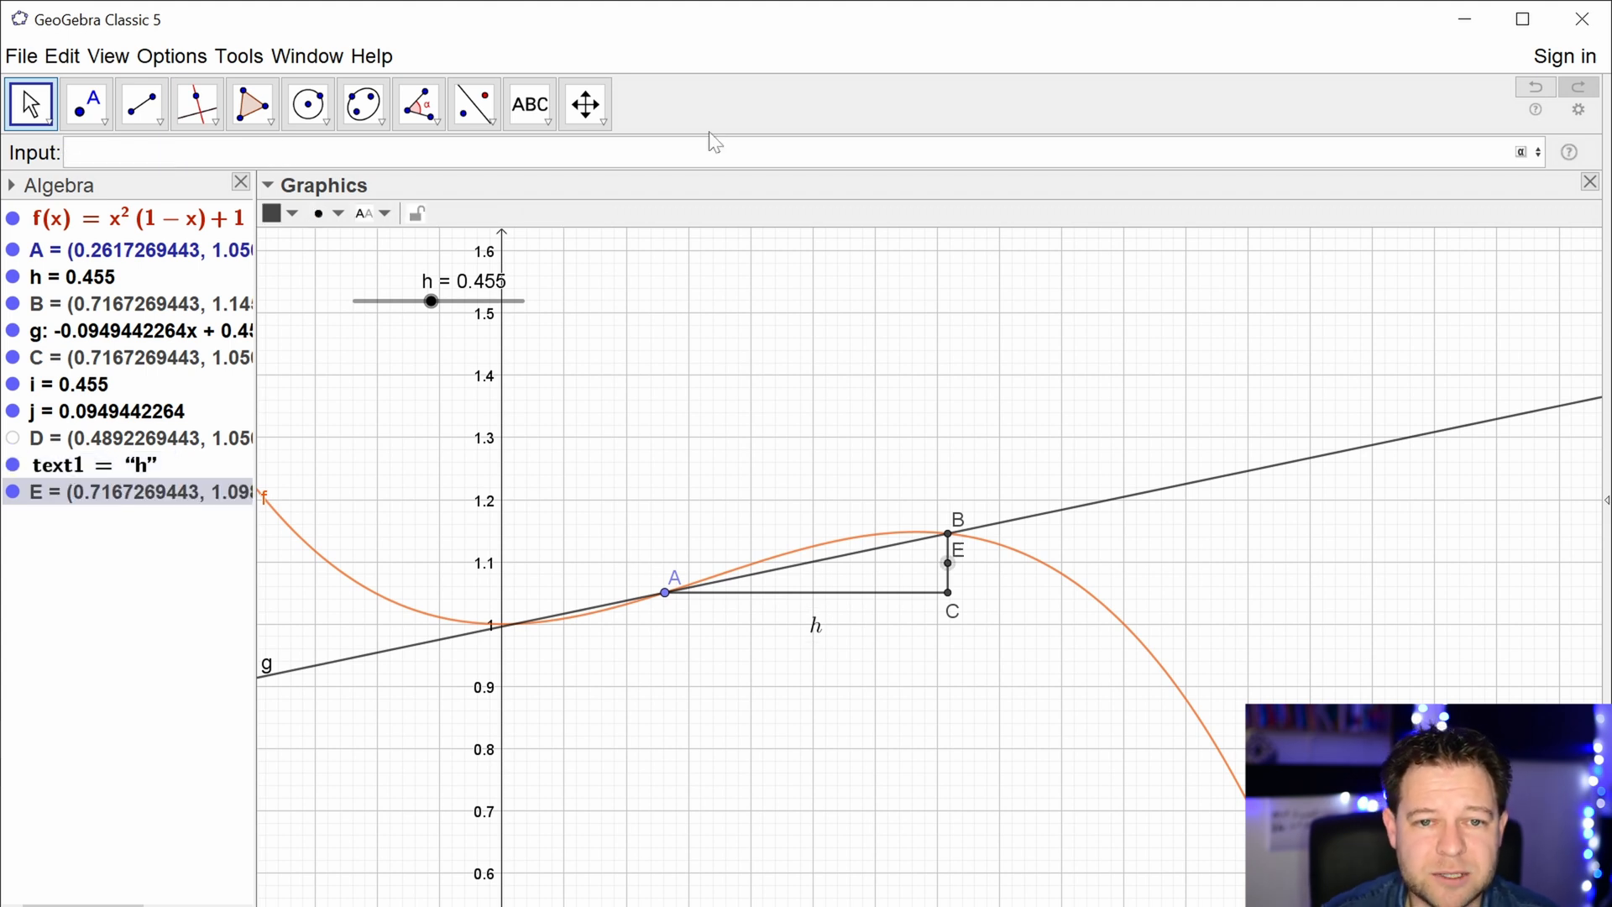
# - Add the LaTeX text "f(x+h)-f(x)" just beside the vertical segment CB and hide the segment's midpoint
pyautogui.click(530, 104)
pyautogui.click(954, 571)
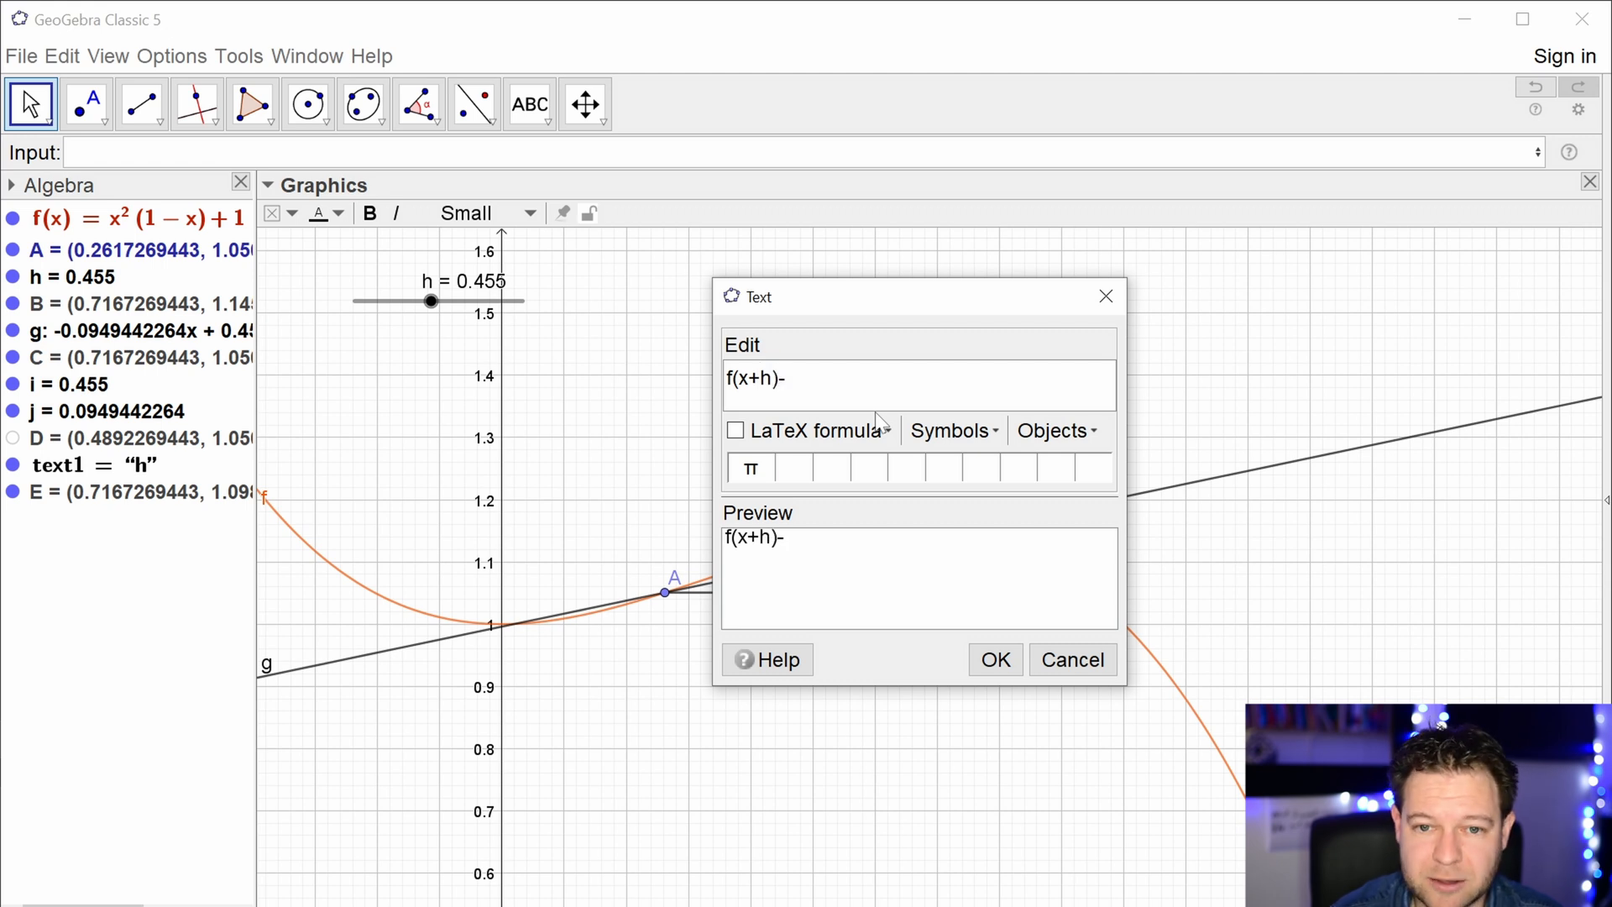
pyautogui.write('x)')
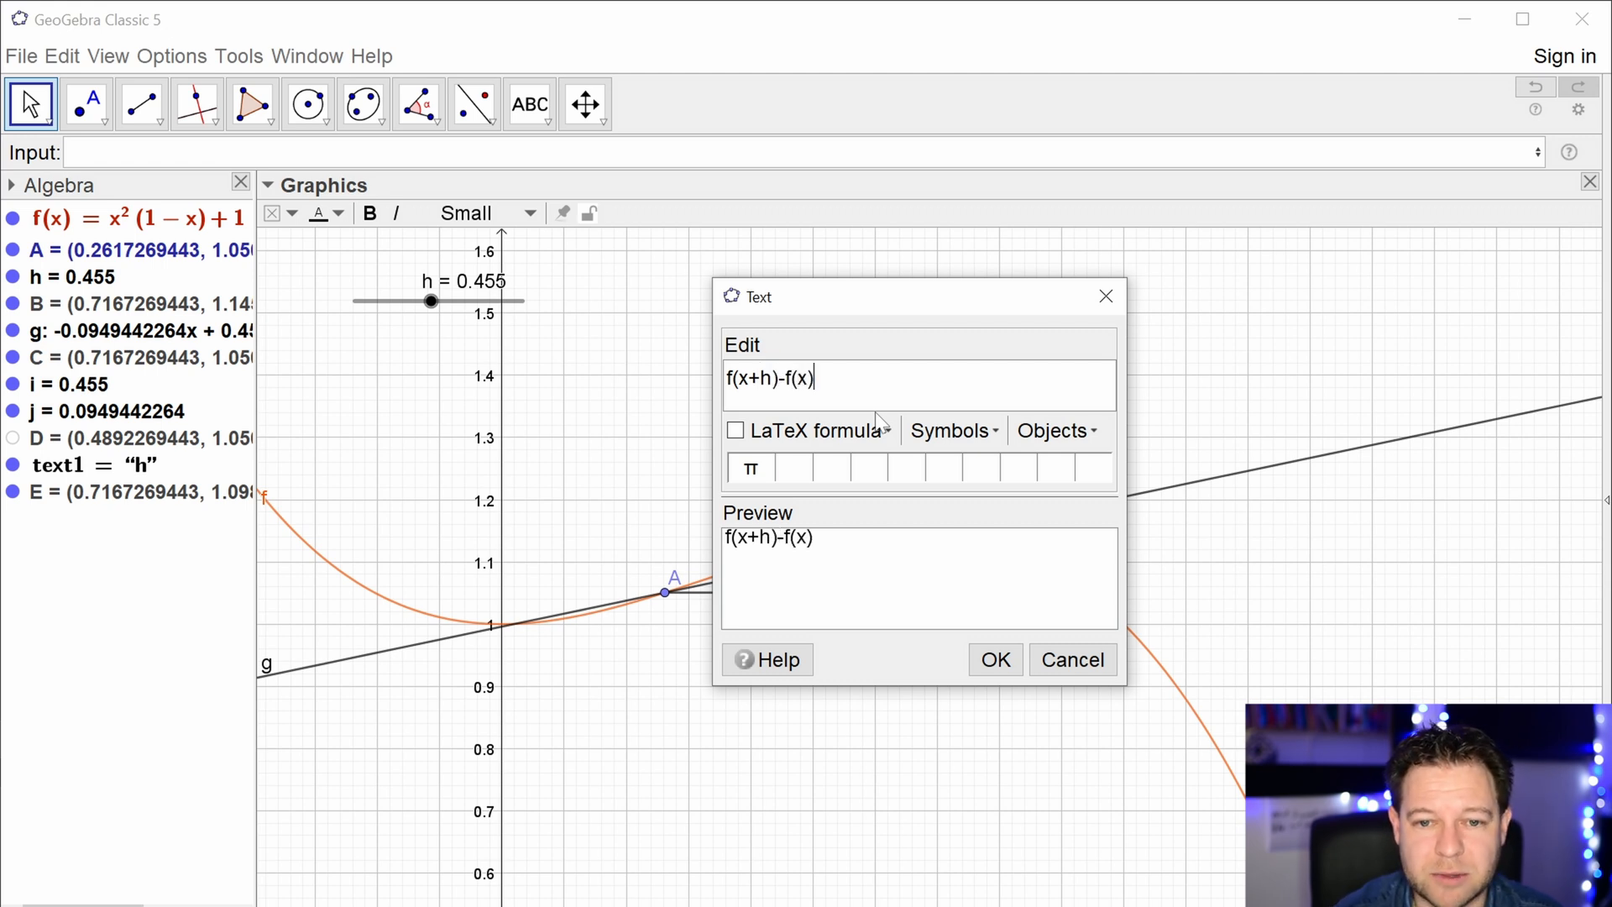
pyautogui.click(735, 433)
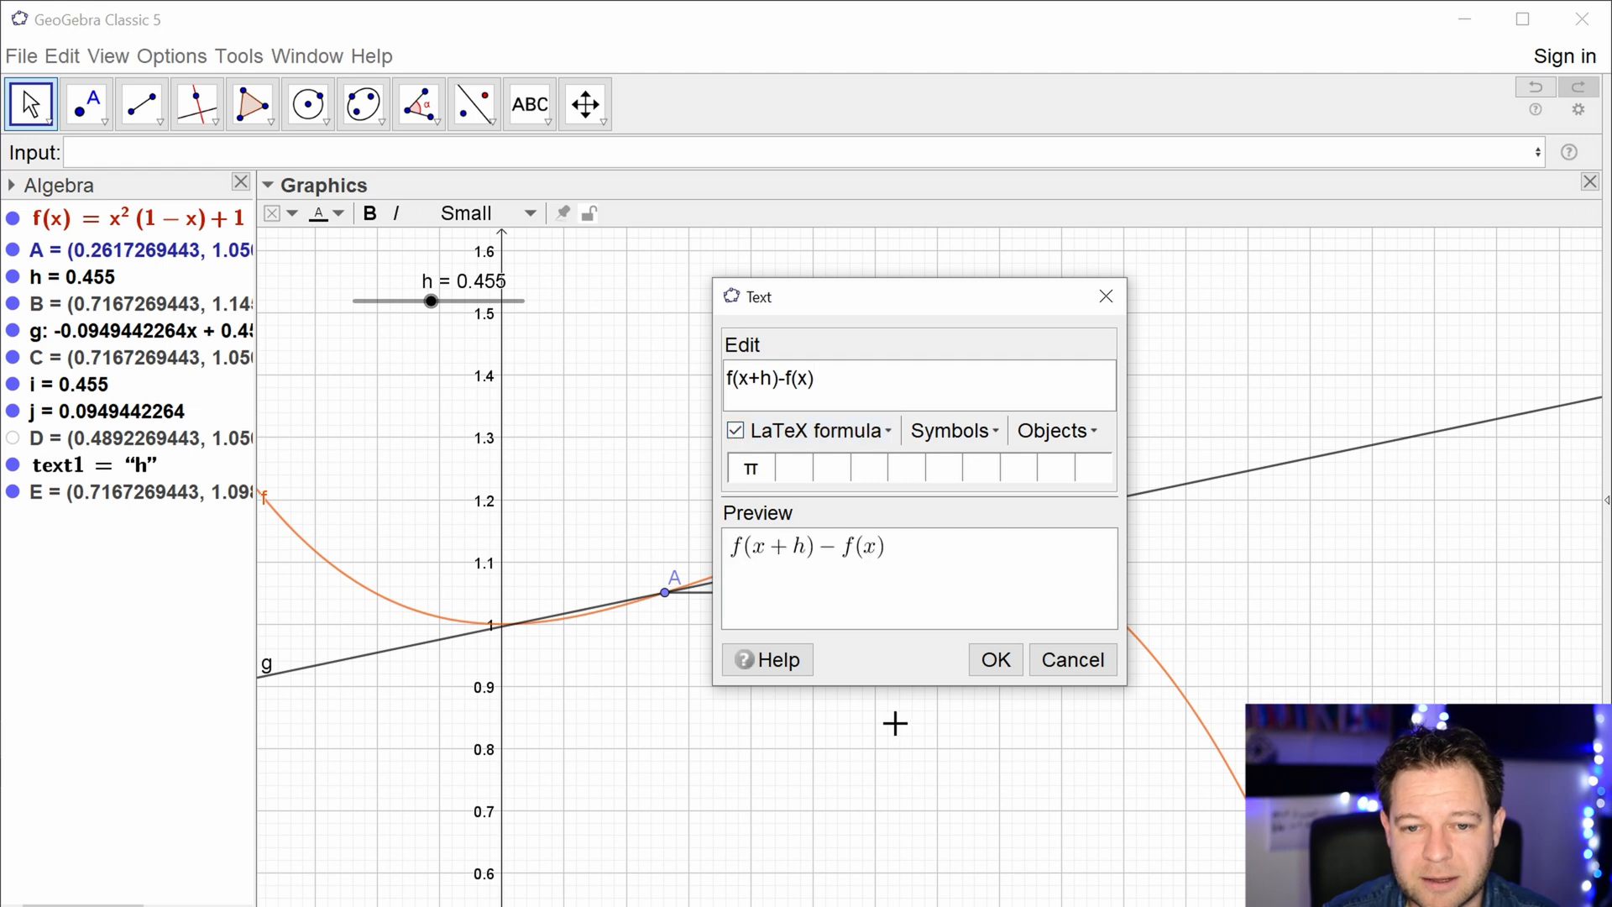
pyautogui.click(996, 666)
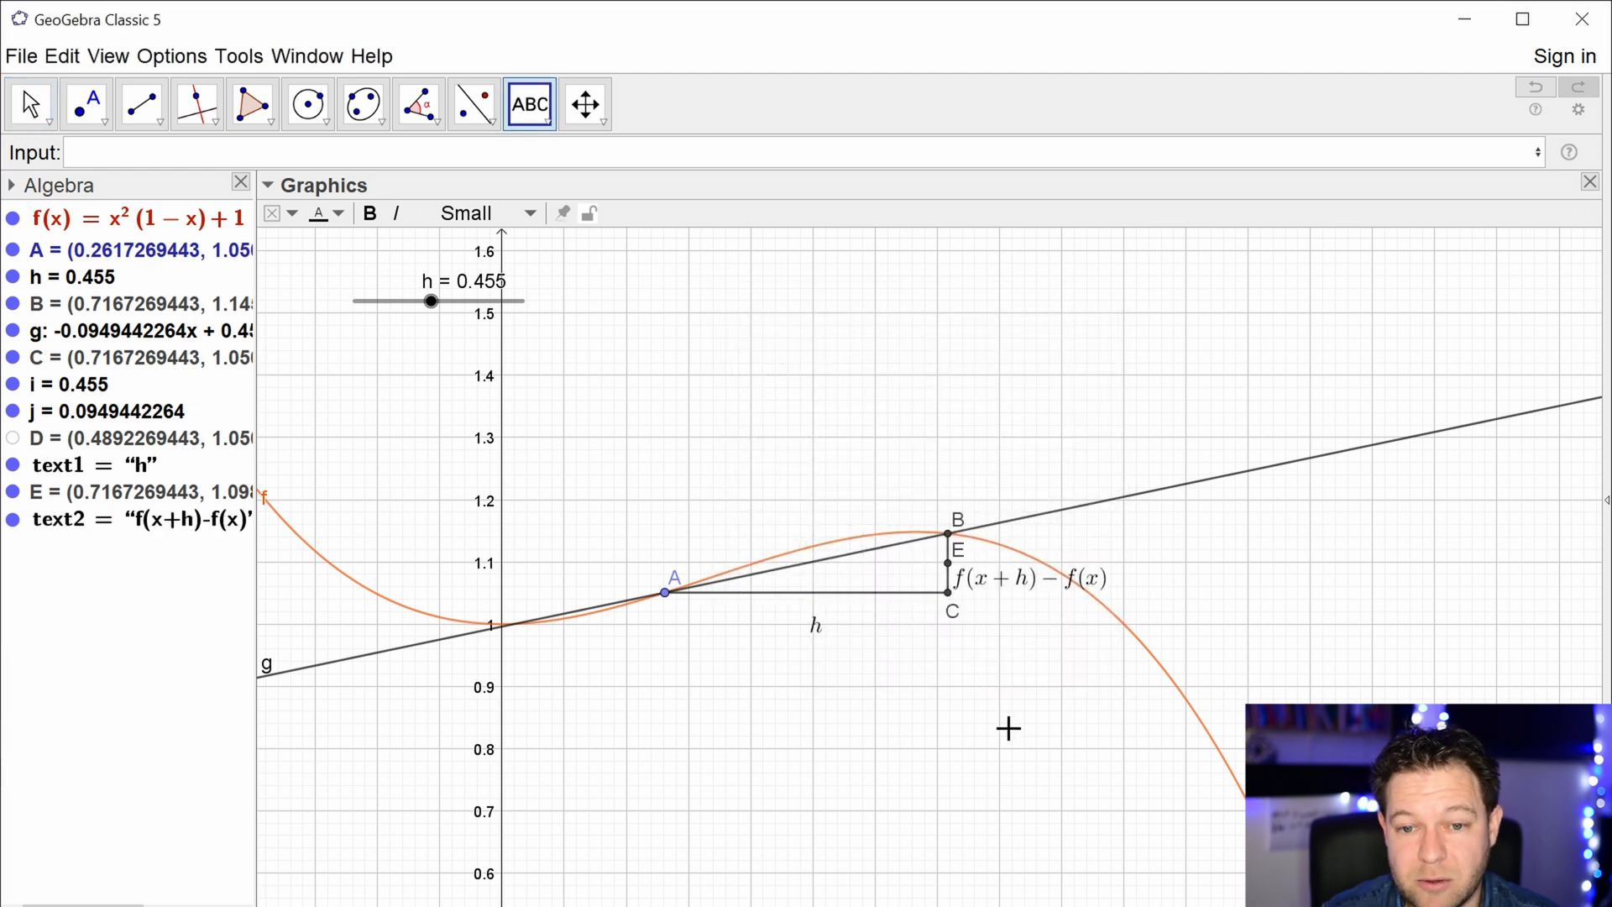
pyautogui.click(1026, 585)
pyautogui.moveTo(1024, 579); pyautogui.dragTo(1021, 576)
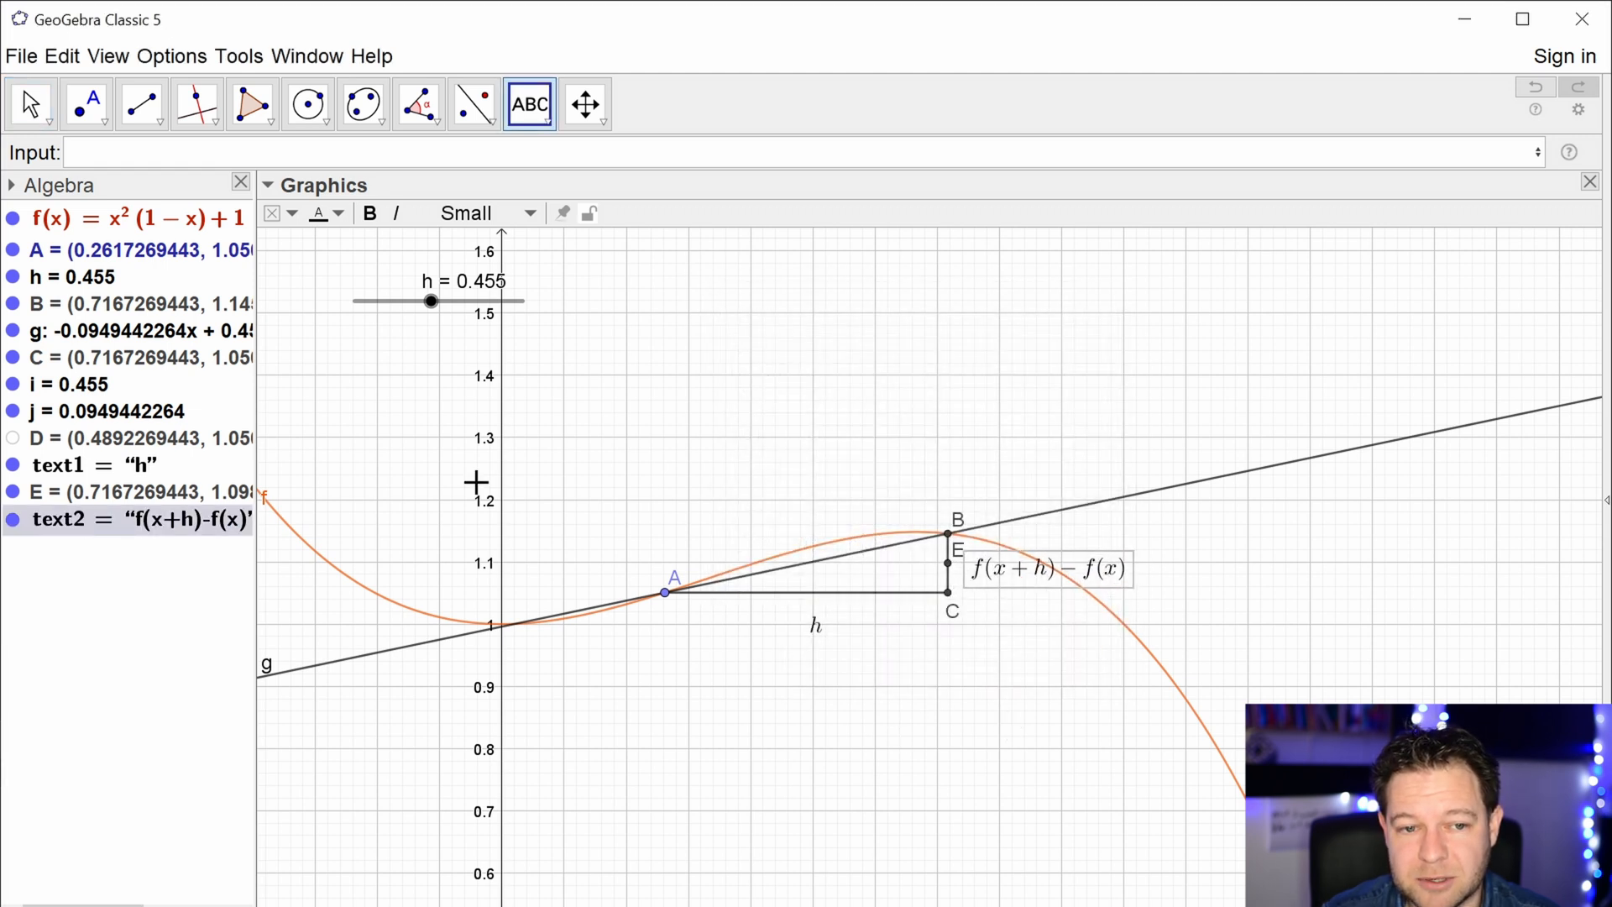
pyautogui.click(13, 493)
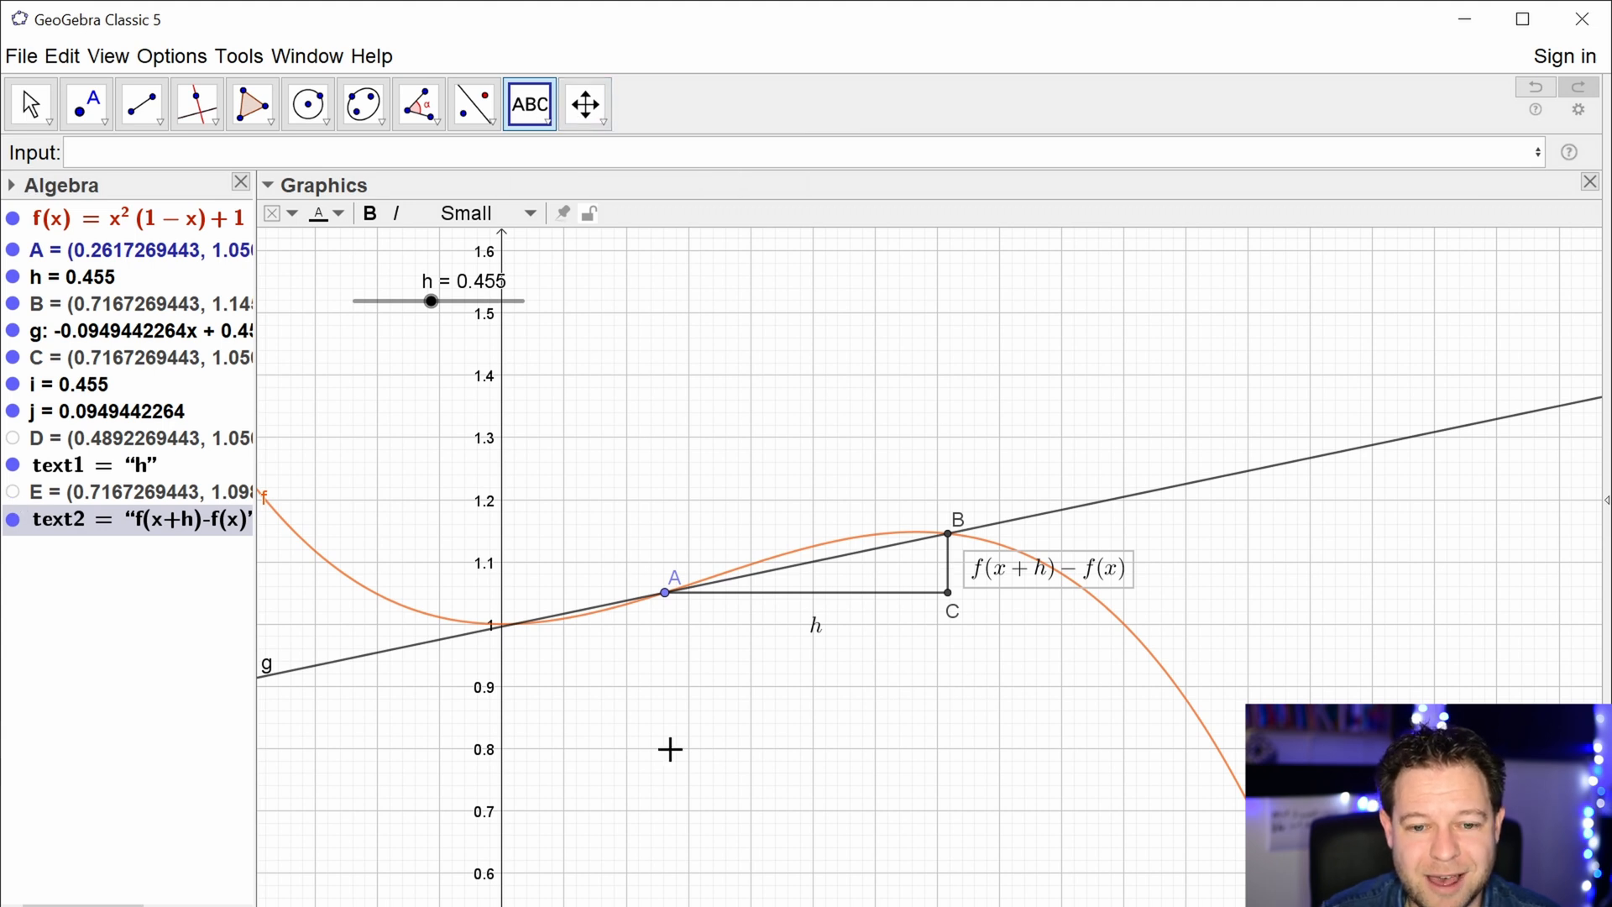
# - Start a new LaTeX text below the slope triangle and try out the \text command with "fdgdsfg"
pyautogui.click(634, 695)
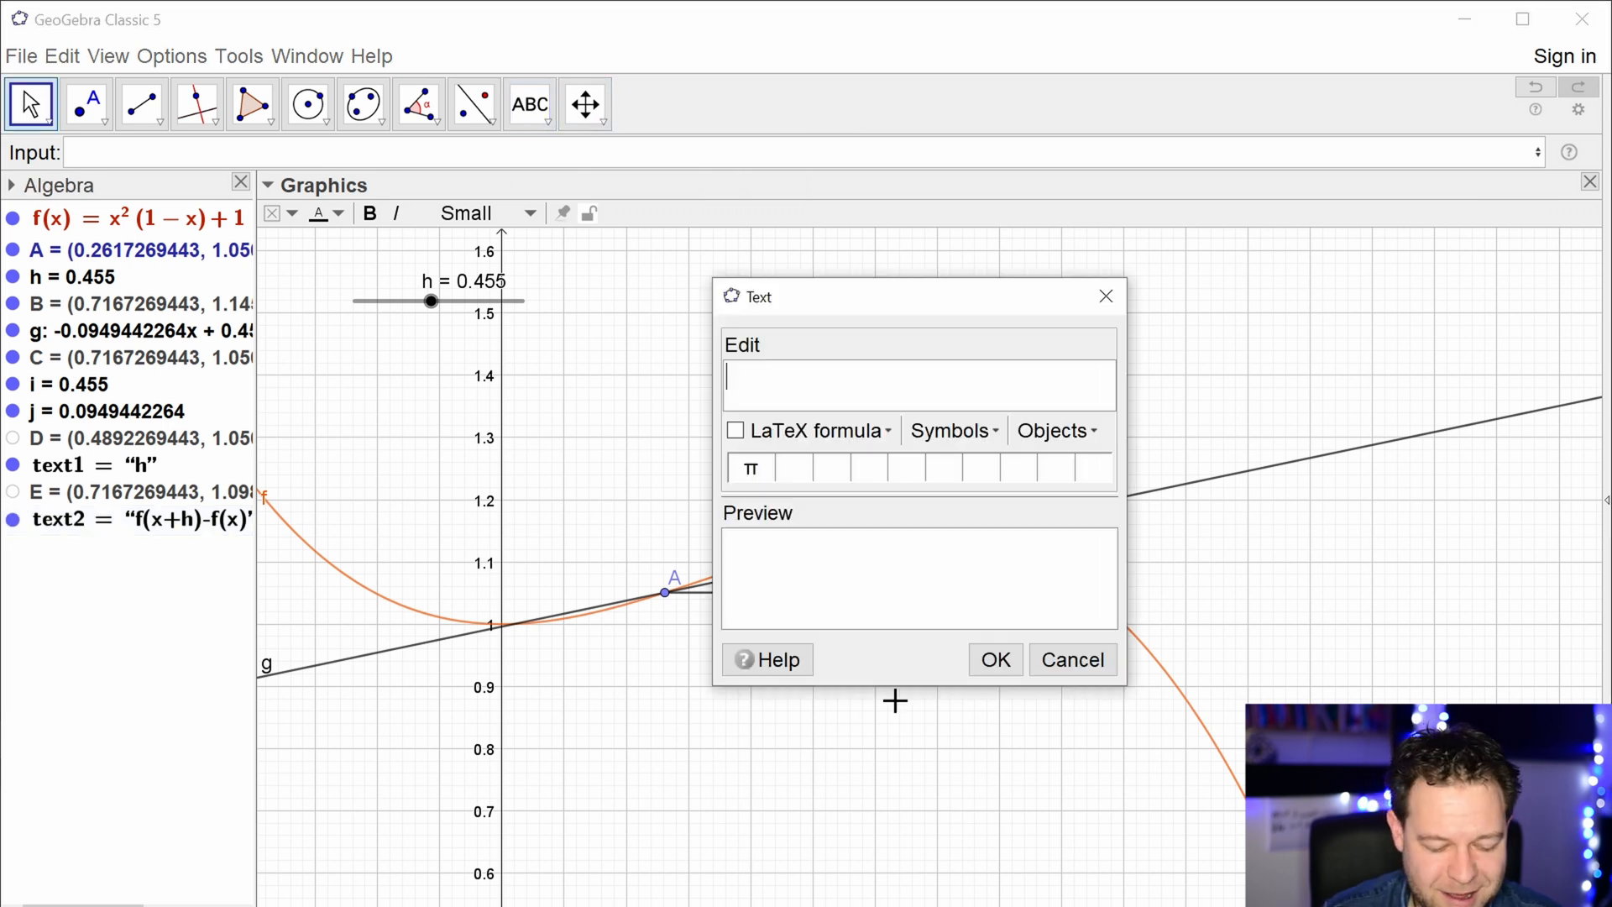
pyautogui.write('Grad =')
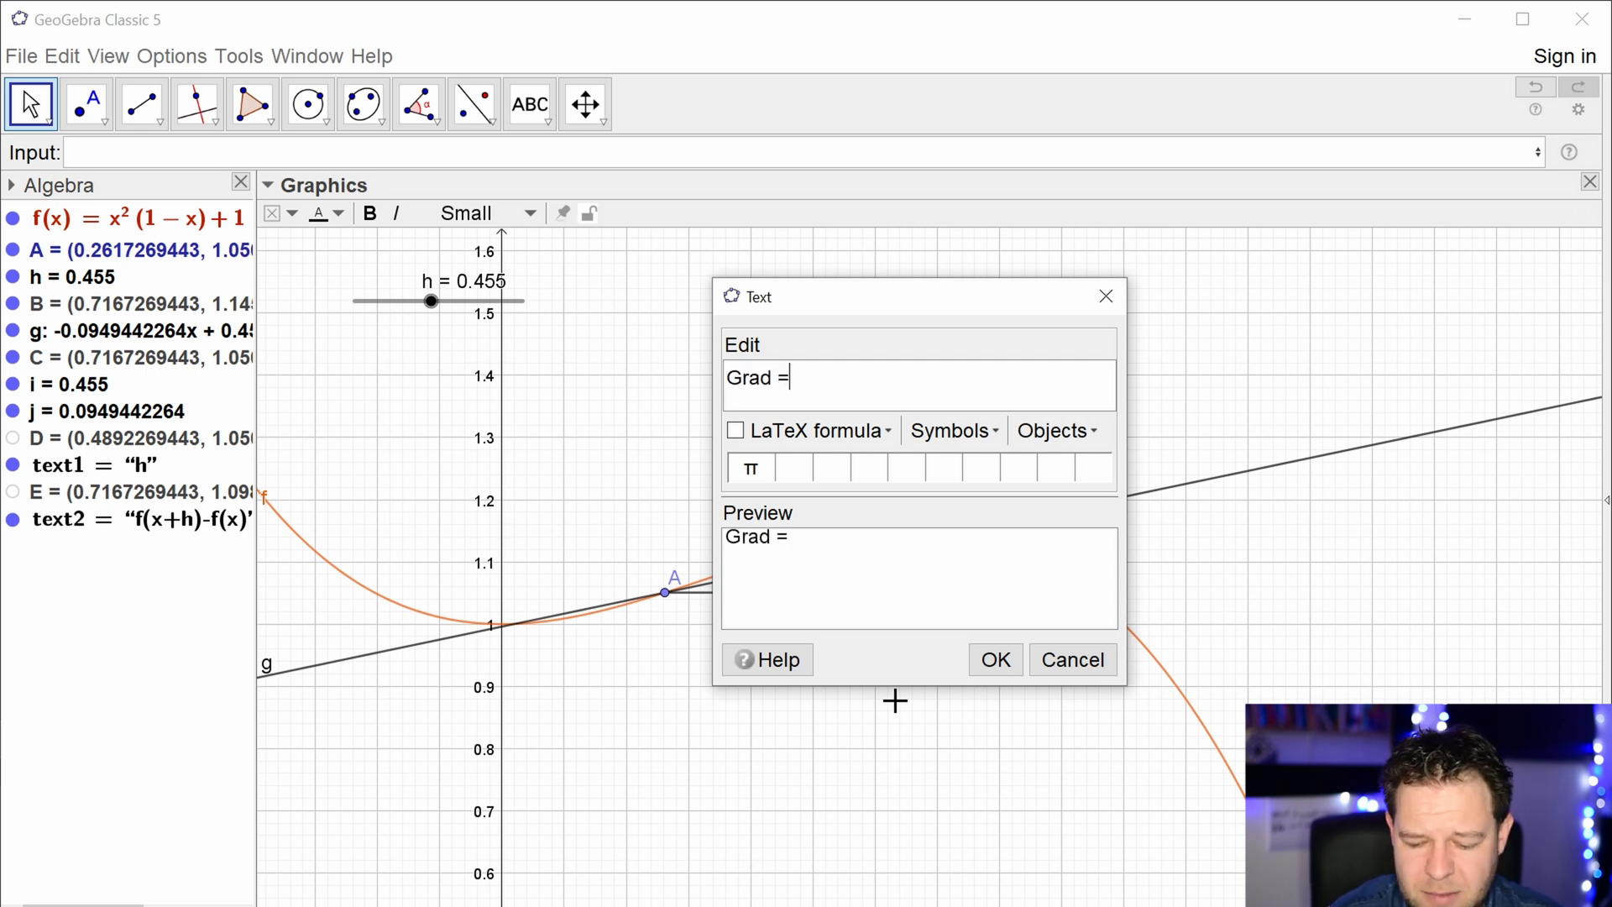
pyautogui.hotkey('ctrl', 'a')
pyautogui.press('BackSpace')
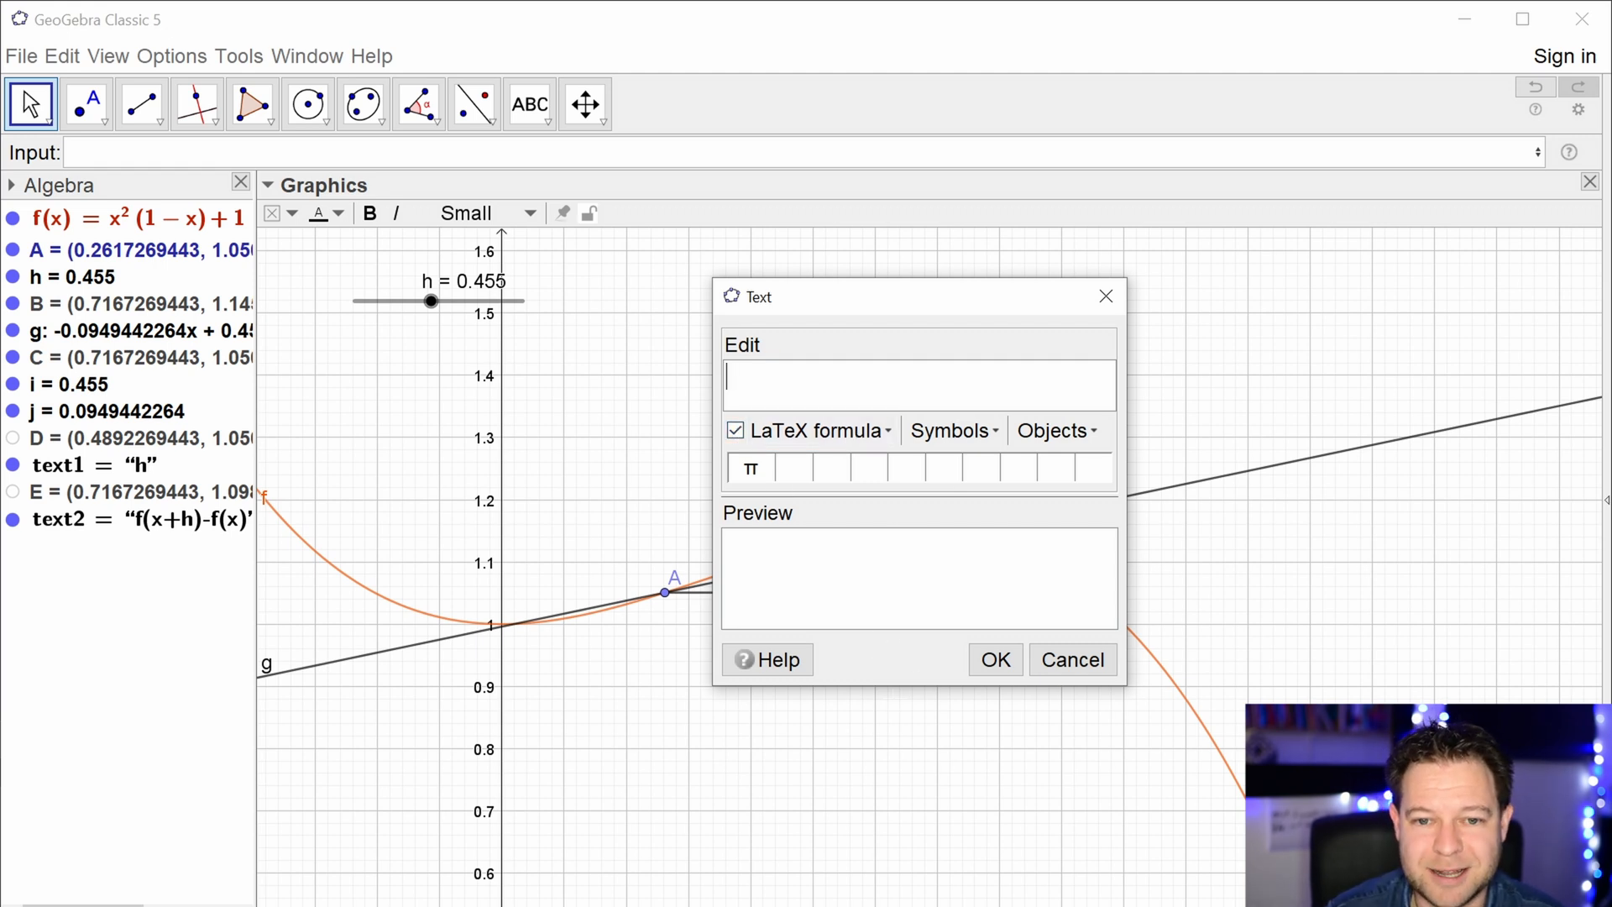
pyautogui.write('\\text')
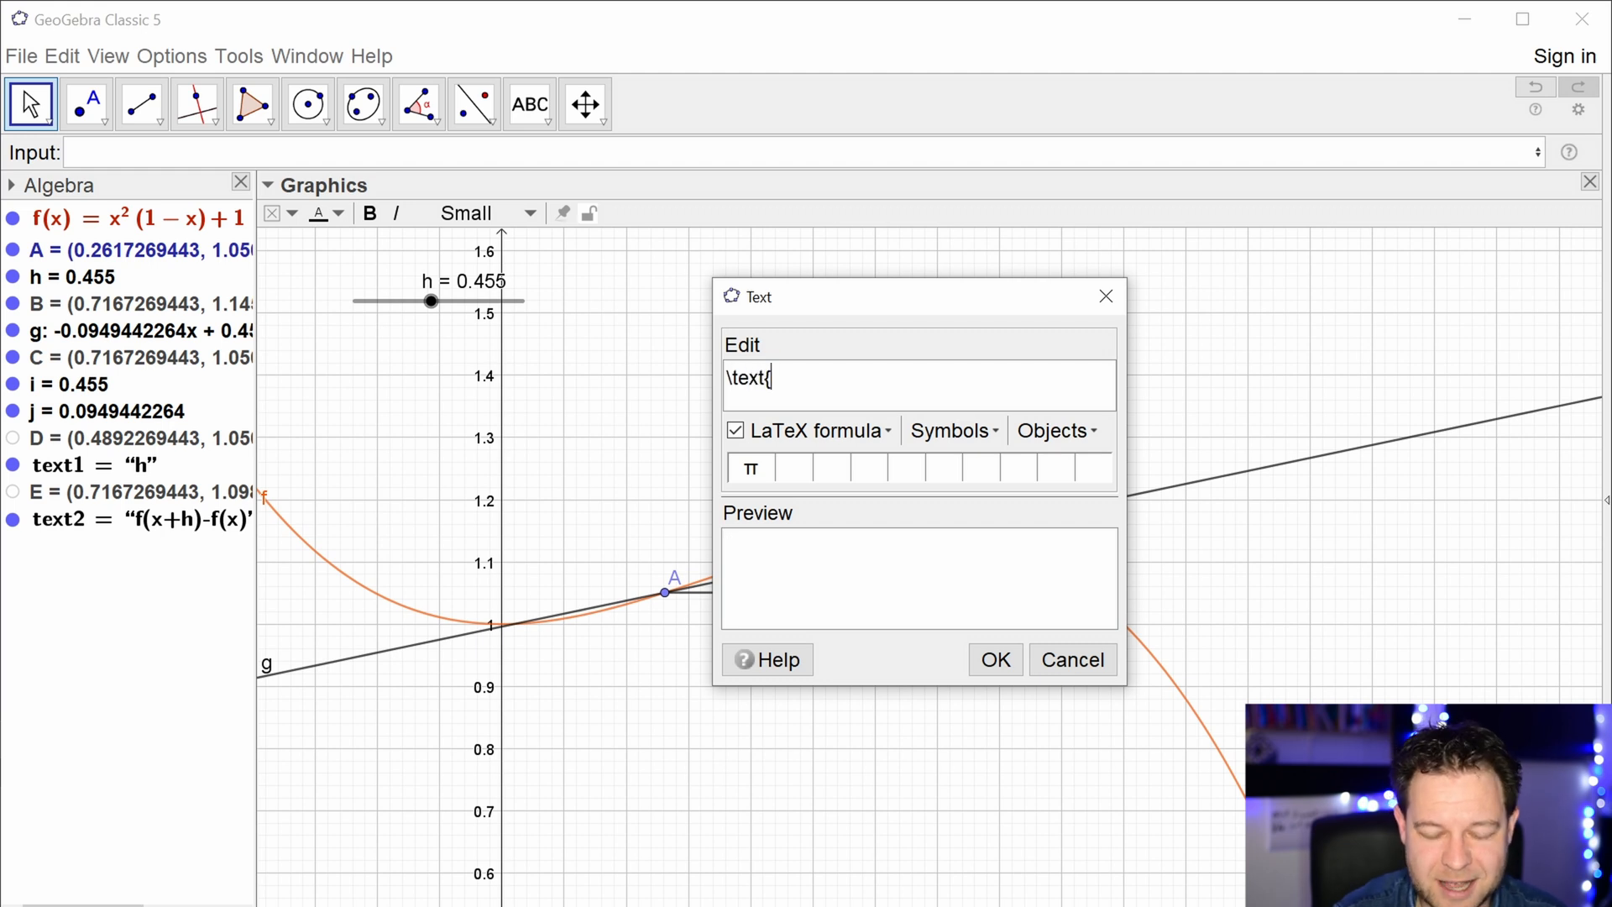
pyautogui.write('{fdgdsfg')
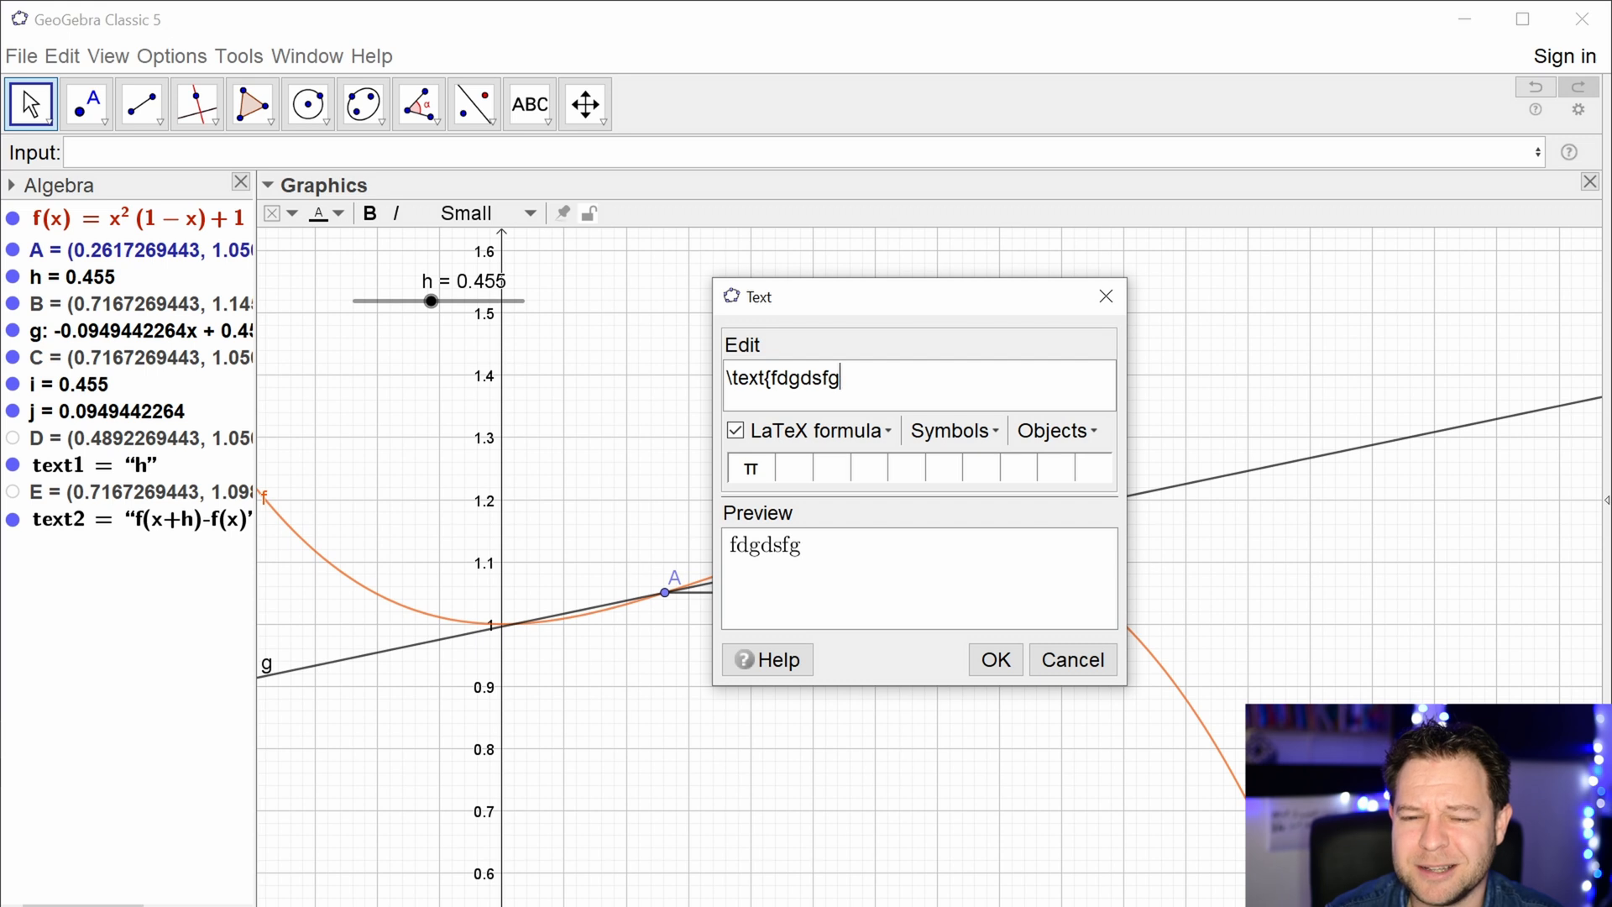
pyautogui.hotkey('ctrl', 'a')
pyautogui.write('Grad')
pyautogui.hotkey('ctrl', 'a')
# - Enter the LaTeX formula "\text{Gradient = } \frac{f(x+h)-f(x)}{h}" as the new text's content and place it below the slope triangle
pyautogui.write('\\')
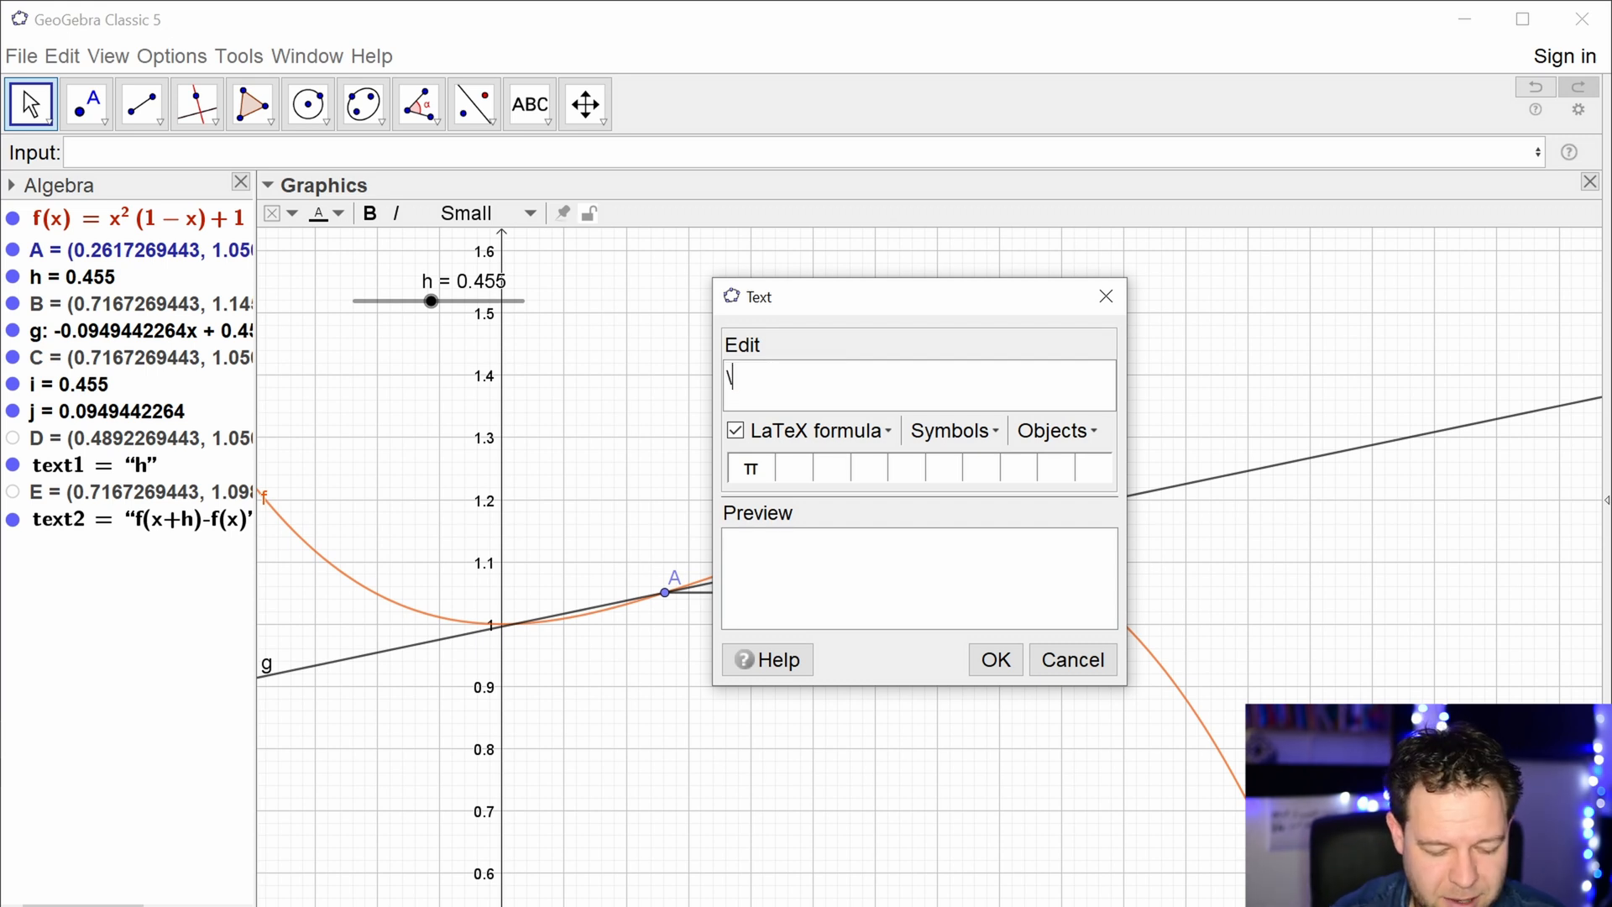
pyautogui.write('text{Gradient =')
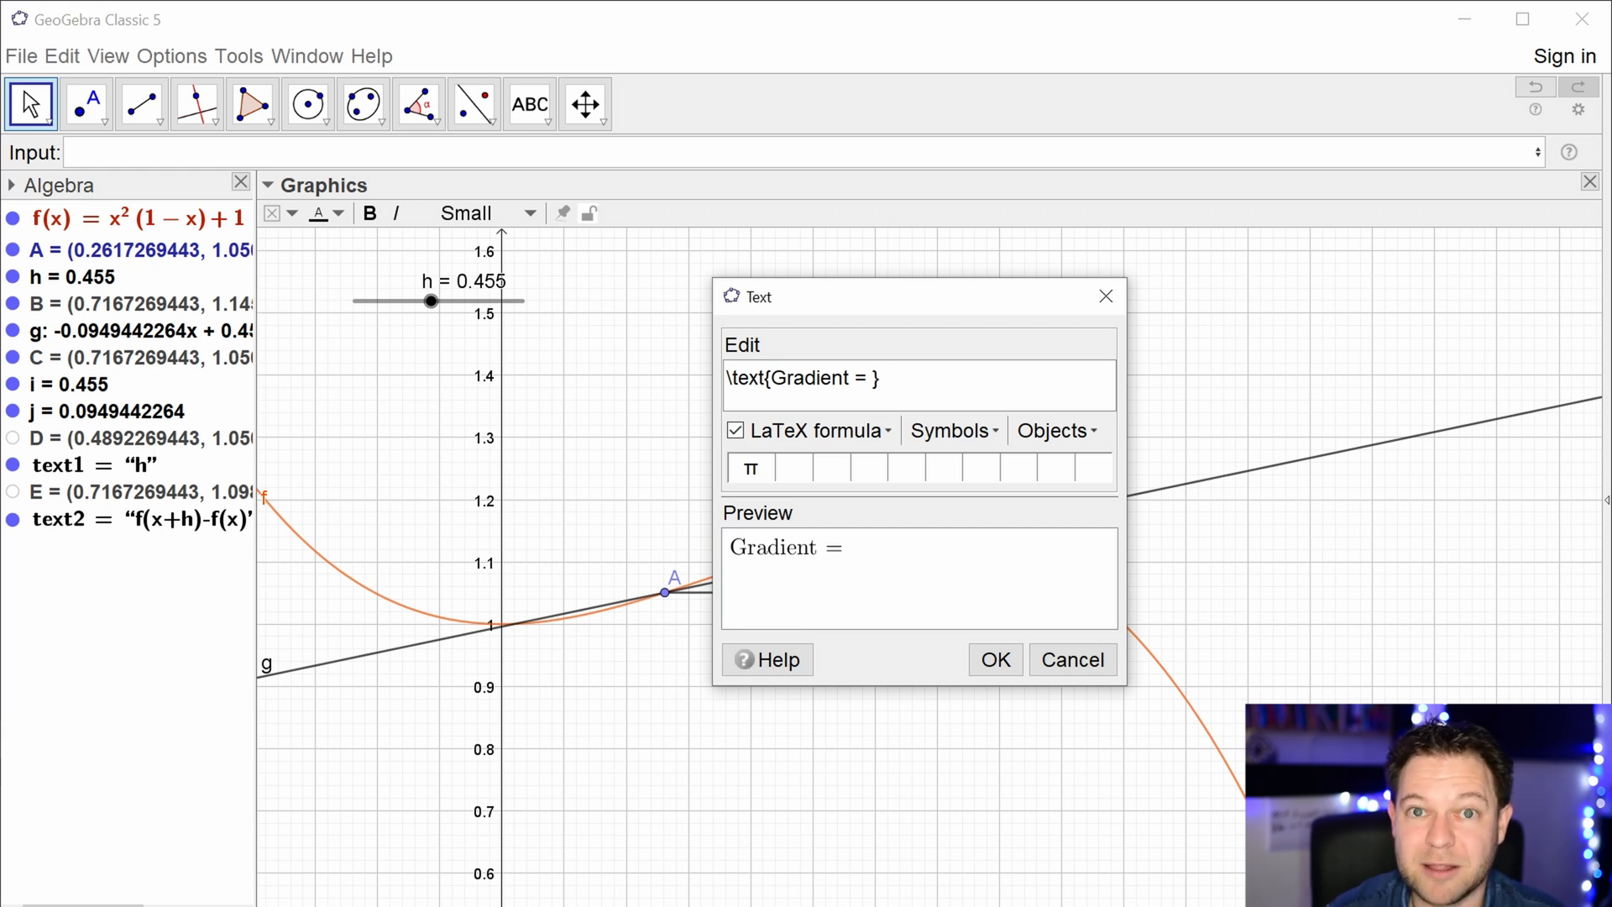
pyautogui.write('} \\frac{}{}')
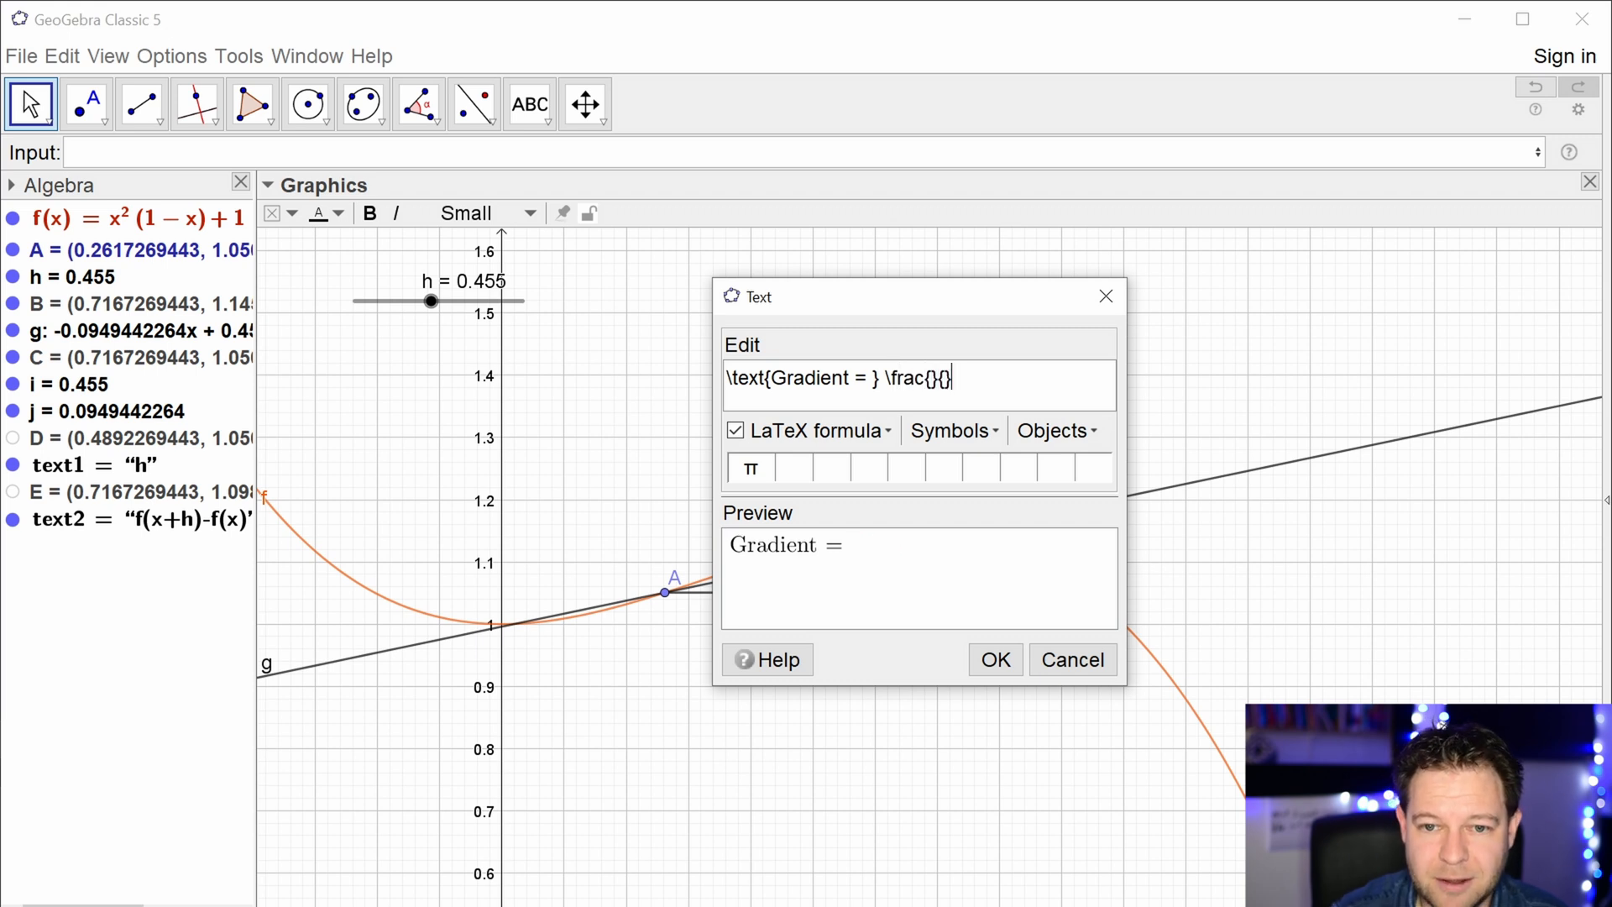
pyautogui.write('f(x+h')
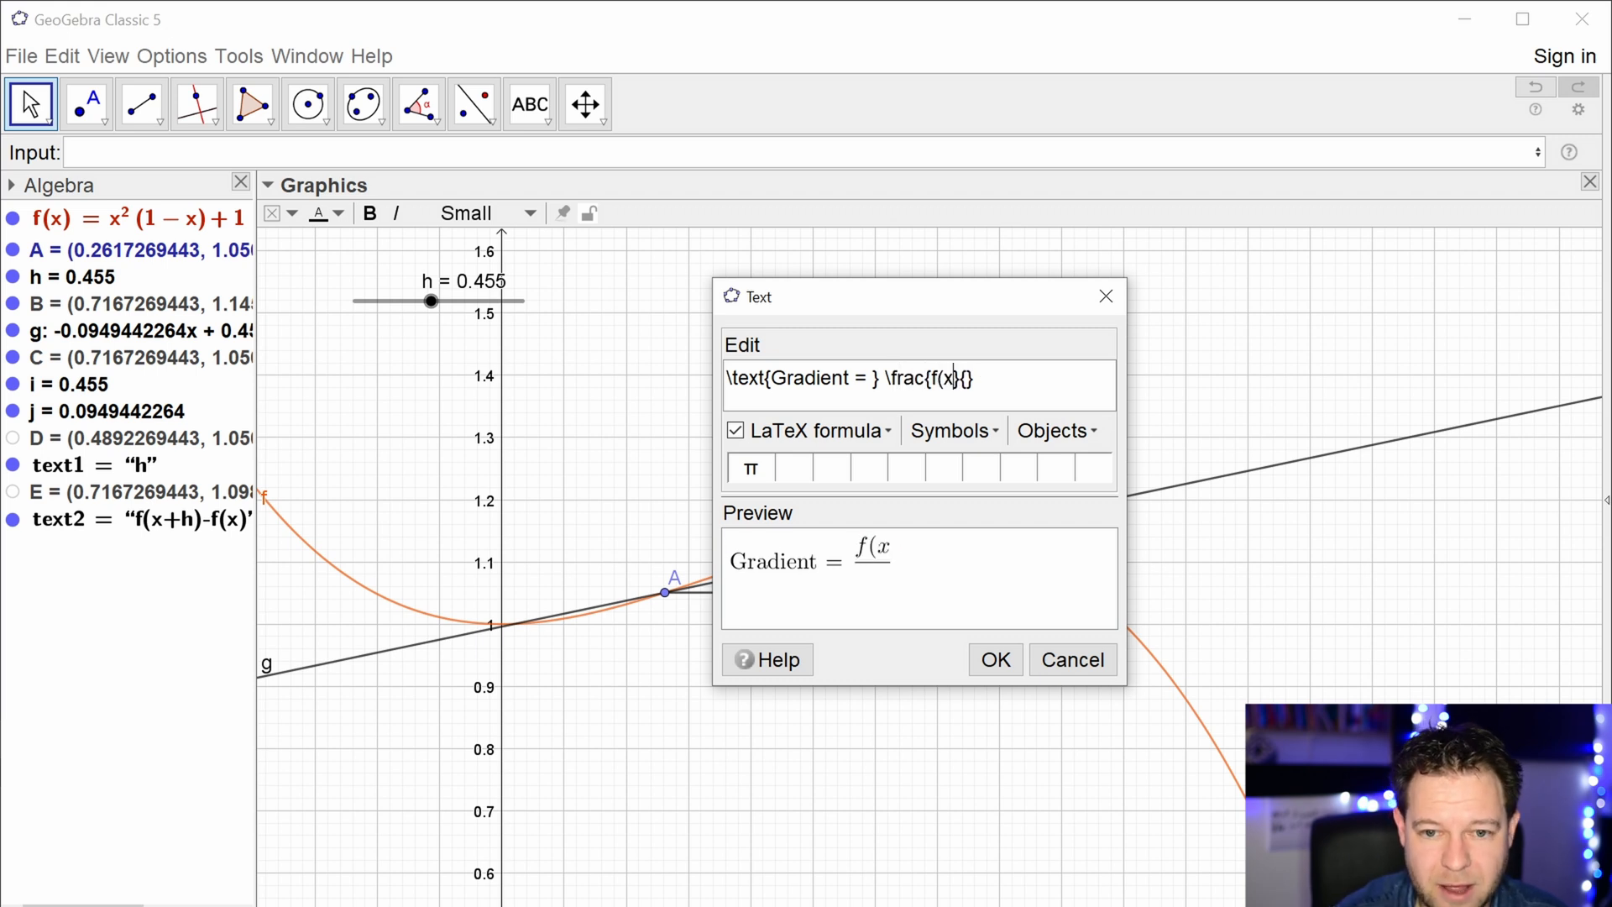
pyautogui.write(')-f')
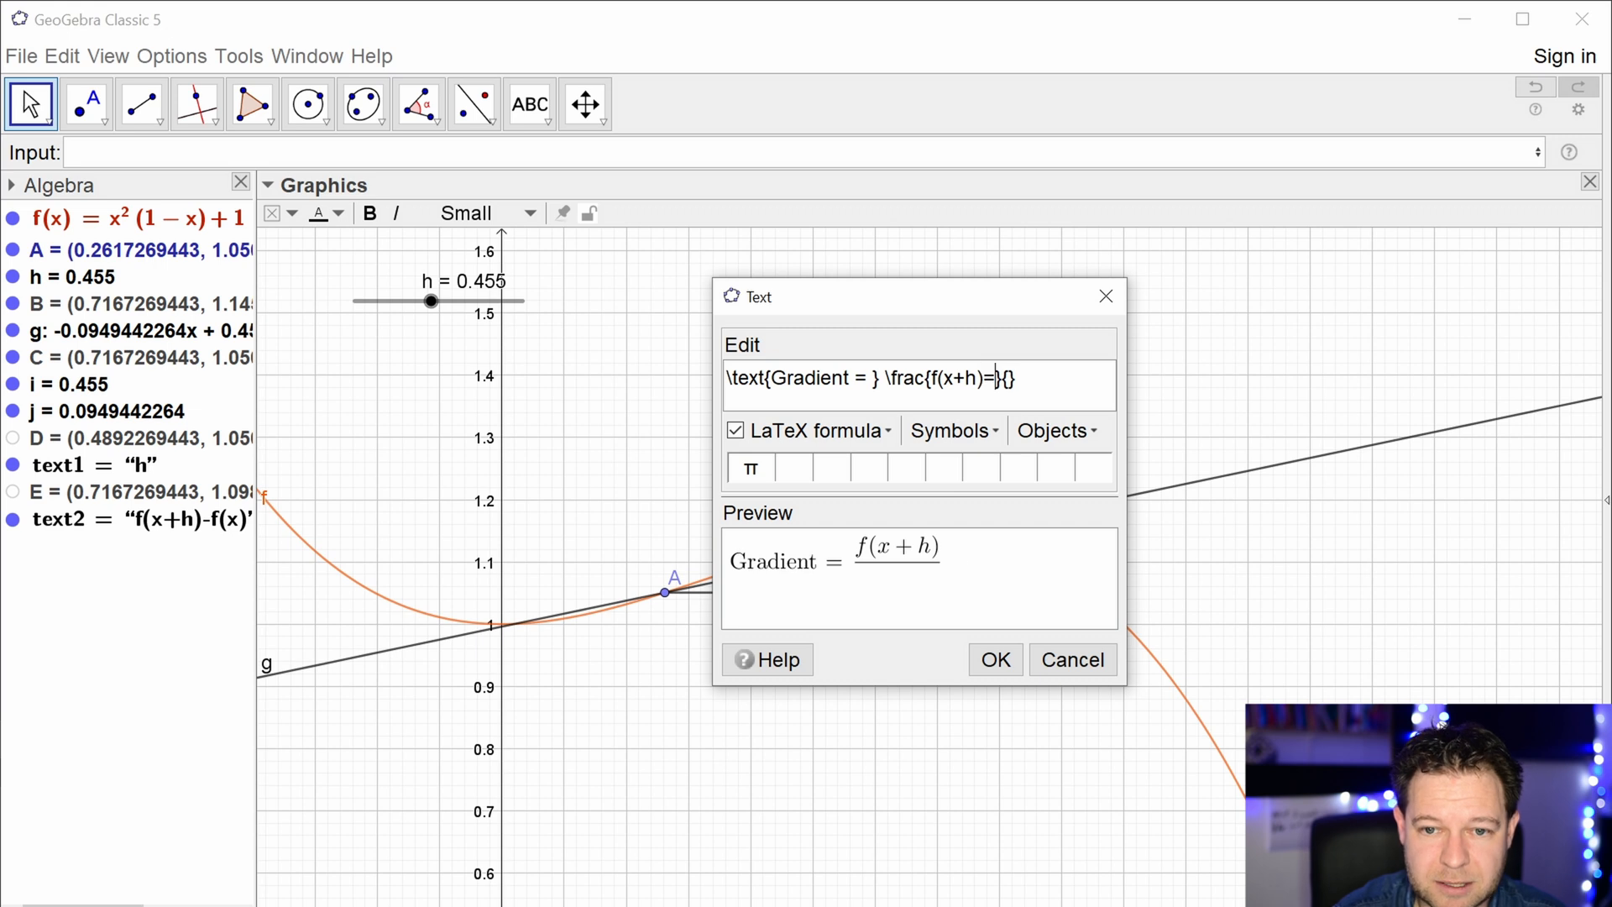
pyautogui.write('(')
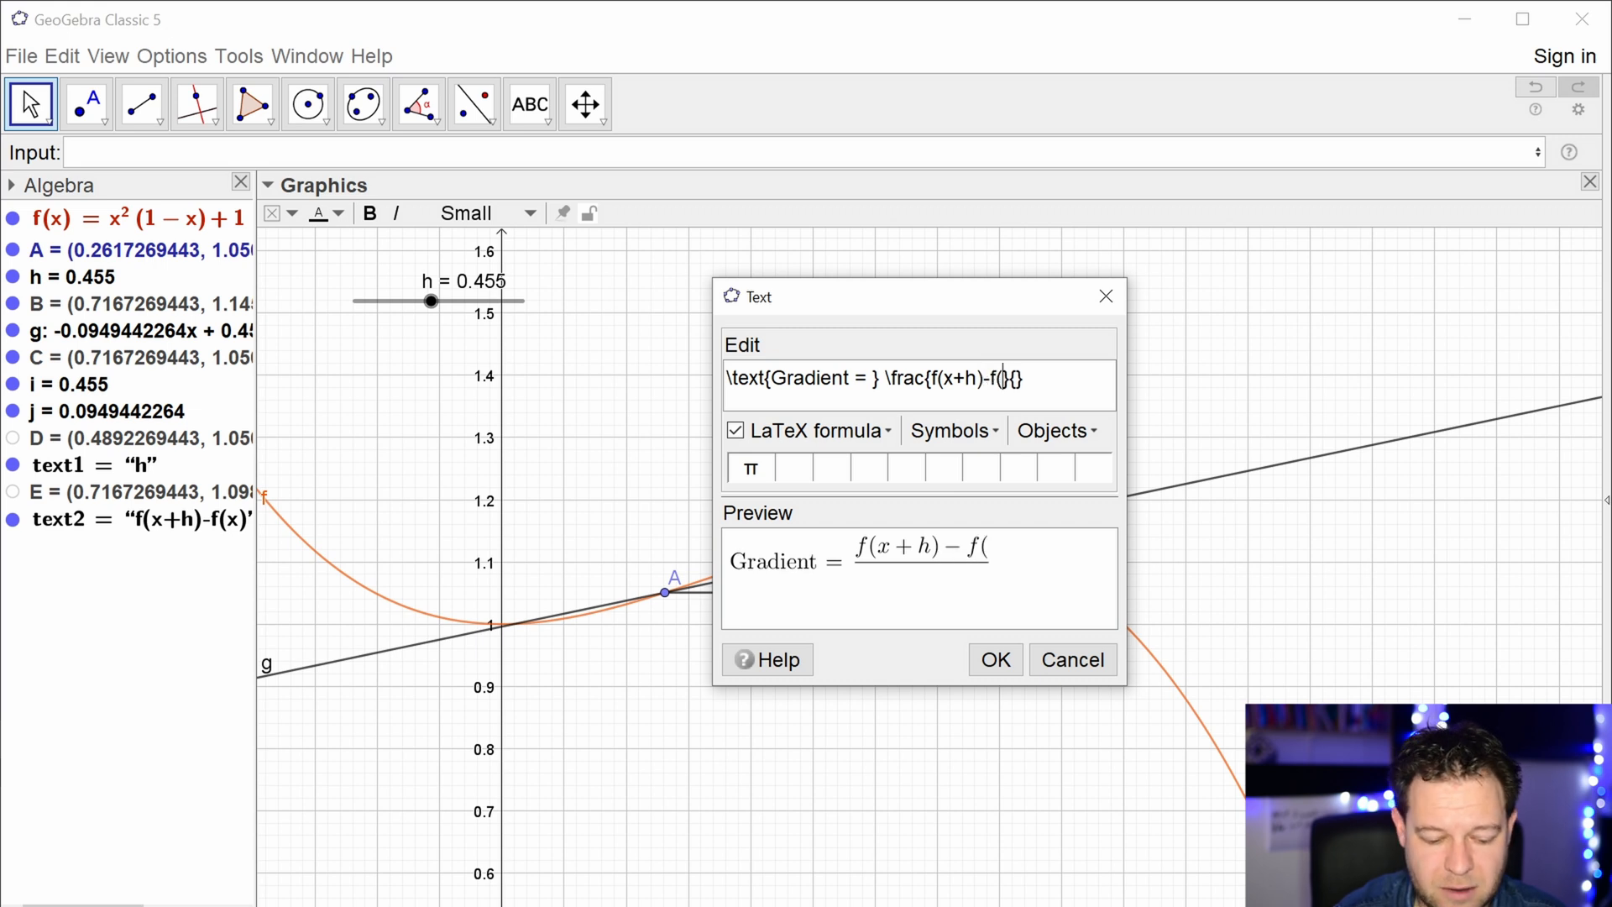
pyautogui.write('x')
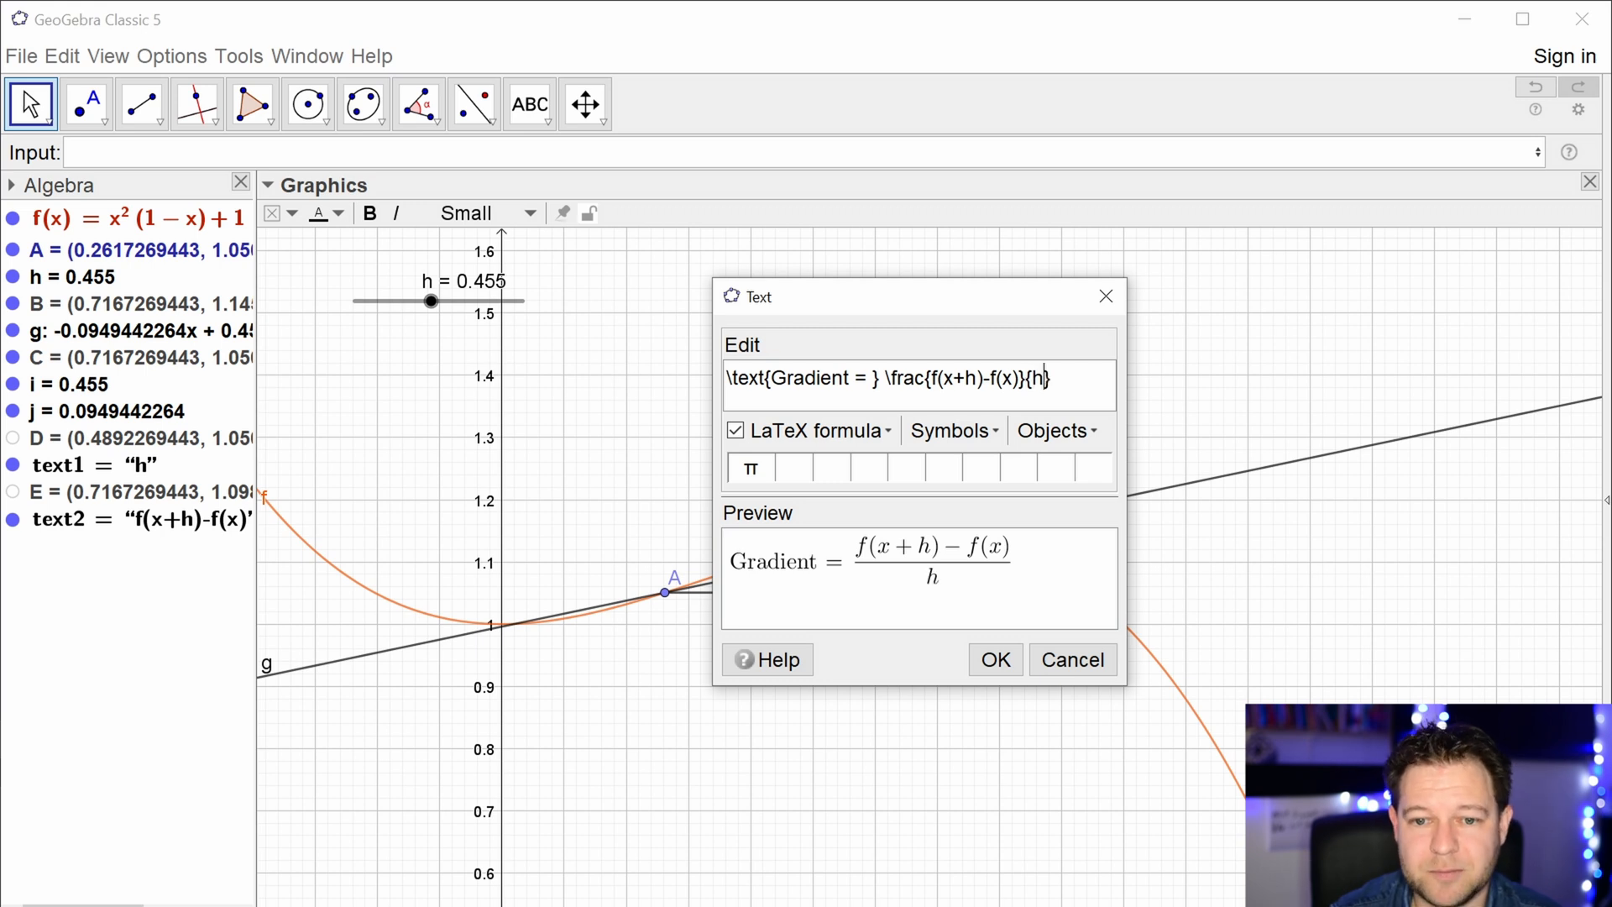
pyautogui.click(996, 663)
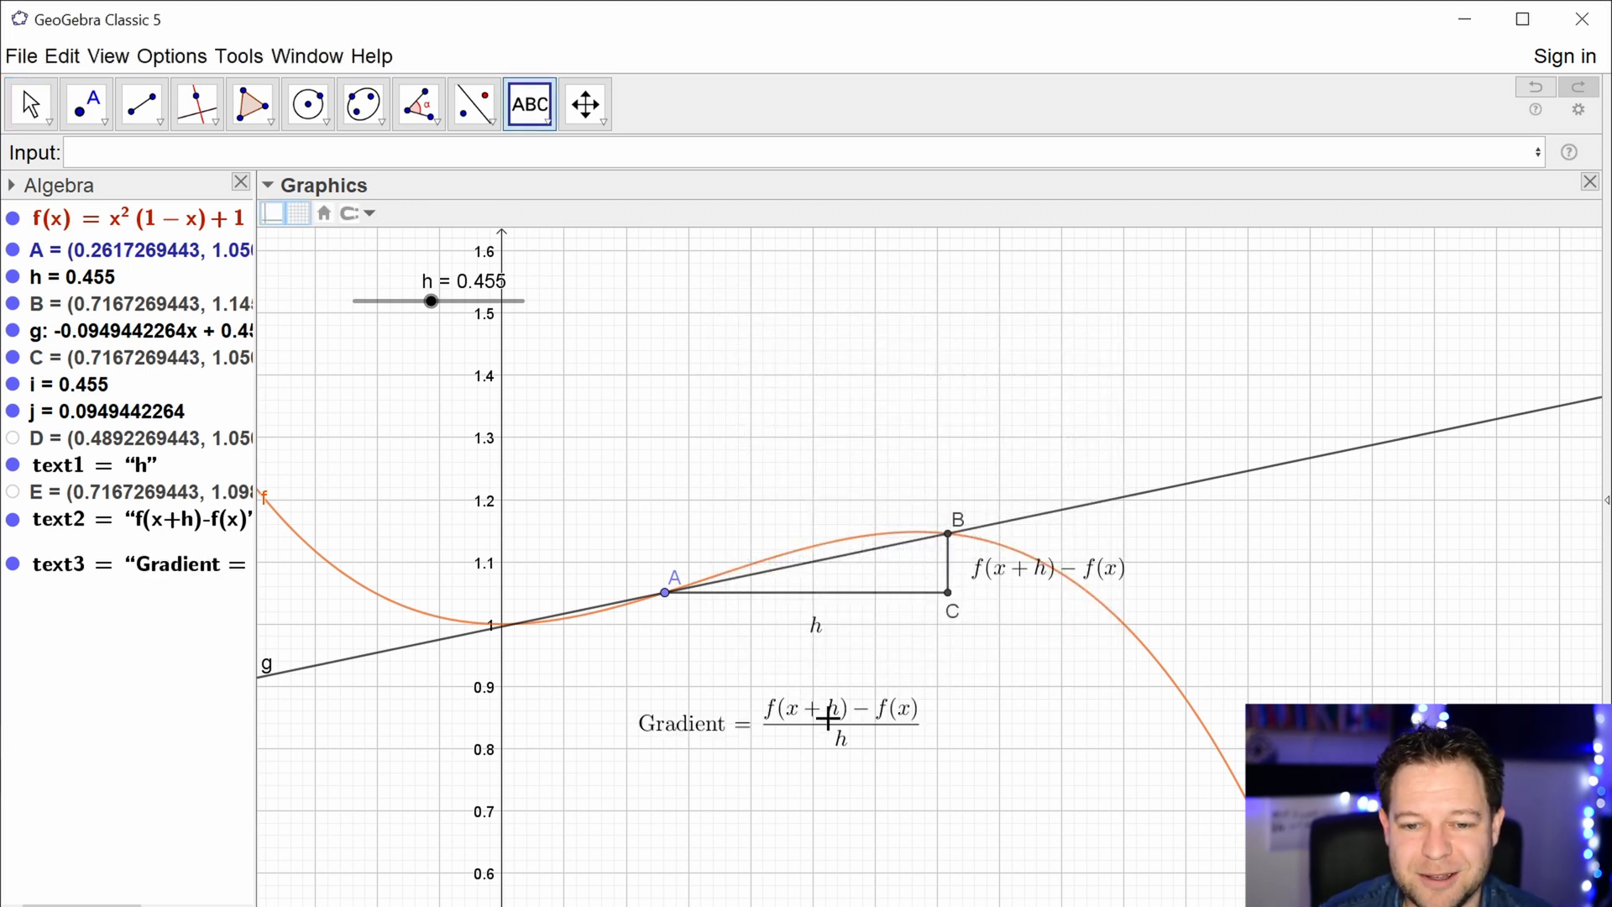
# - Move the Gradient formula text to the empty area above the secant line, just right of the y-axis
pyautogui.press('Escape')
pyautogui.moveTo(835, 738); pyautogui.dragTo(1368, 603)
pyautogui.scroll(-10, 1025, 375)
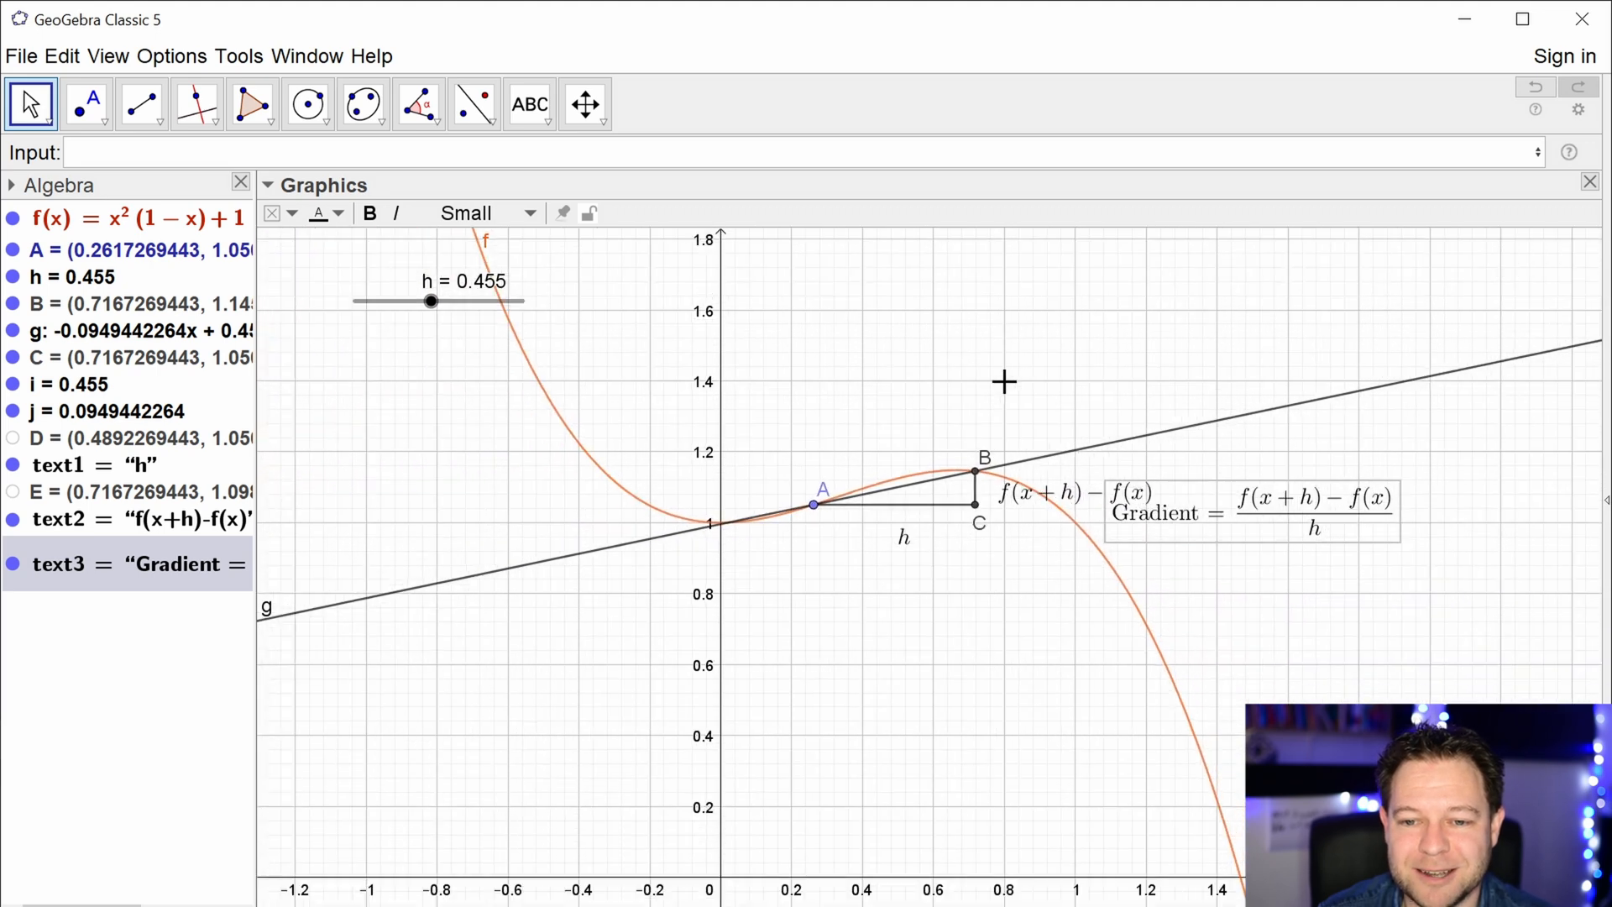
pyautogui.moveTo(869, 410); pyautogui.dragTo(831, 417)
pyautogui.moveTo(1004, 546); pyautogui.dragTo(820, 305)
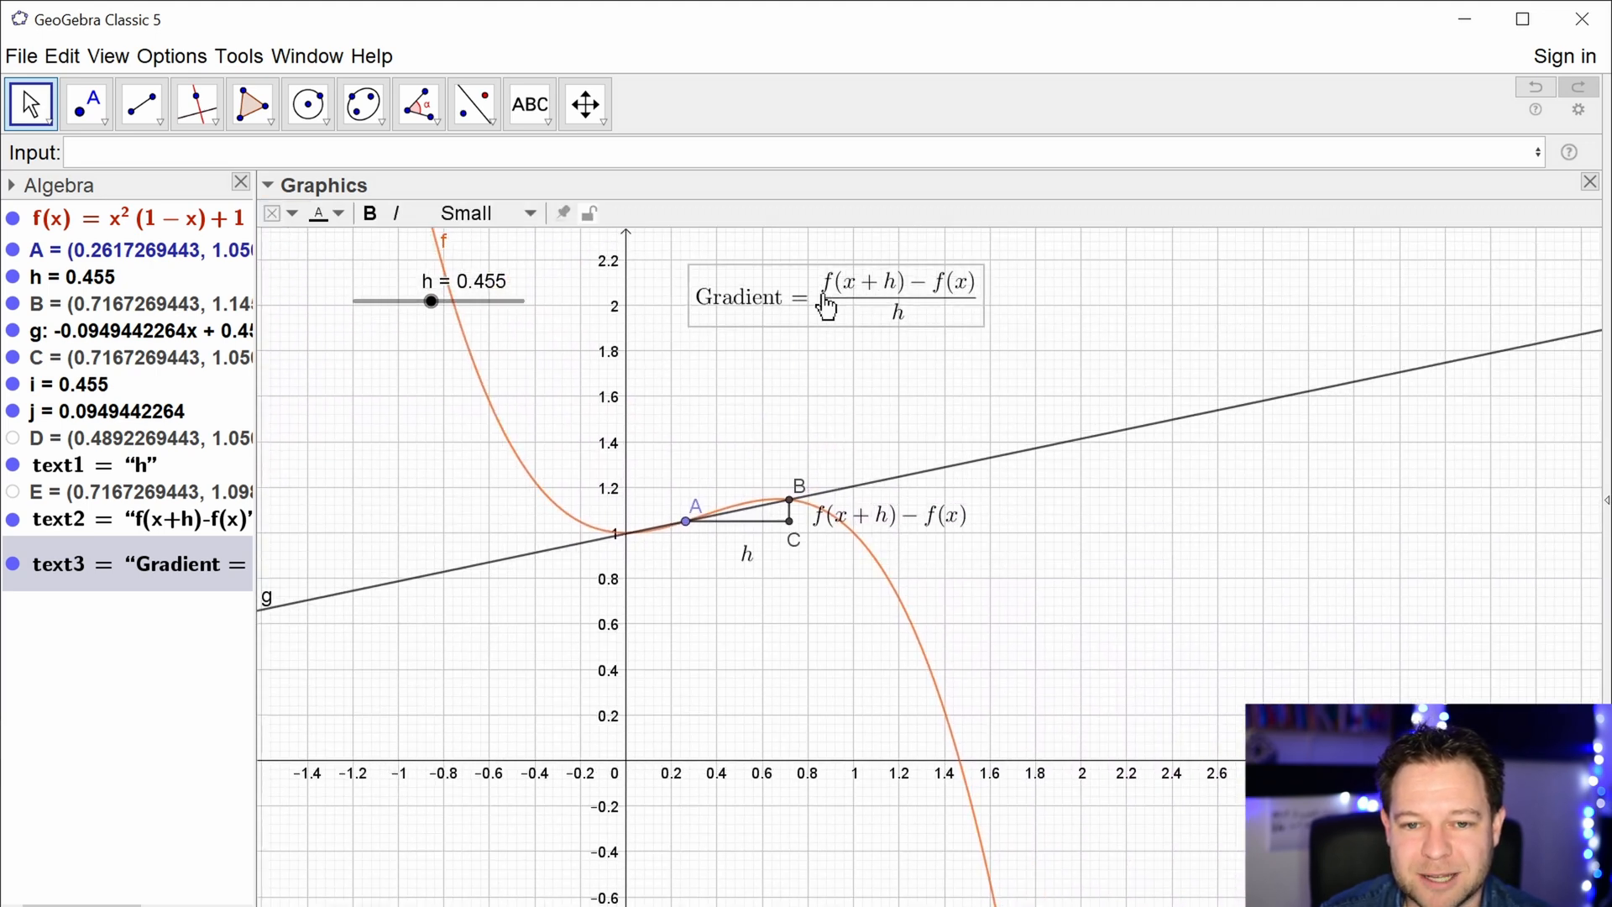
pyautogui.click(810, 407)
# - Move point A along the curve to about x = 0.38 and set slider h to 0.135
pyautogui.moveTo(686, 521)
pyautogui.mouseDown()
pyautogui.moveTo(768, 506)
pyautogui.moveTo(886, 575)
pyautogui.moveTo(755, 522)
pyautogui.moveTo(658, 546)
pyautogui.moveTo(716, 527)
pyautogui.mouseUp()
pyautogui.moveTo(430, 302); pyautogui.dragTo(377, 304)
pyautogui.scroll(1, 728, 447)
pyautogui.scroll(2, 709, 504)
pyautogui.scroll(-3, 739, 386)
# - Pin the Gradient formula text to an absolute position on the screen so it does not move with the view
pyautogui.moveTo(827, 348); pyautogui.dragTo(810, 385)
pyautogui.click(855, 340)
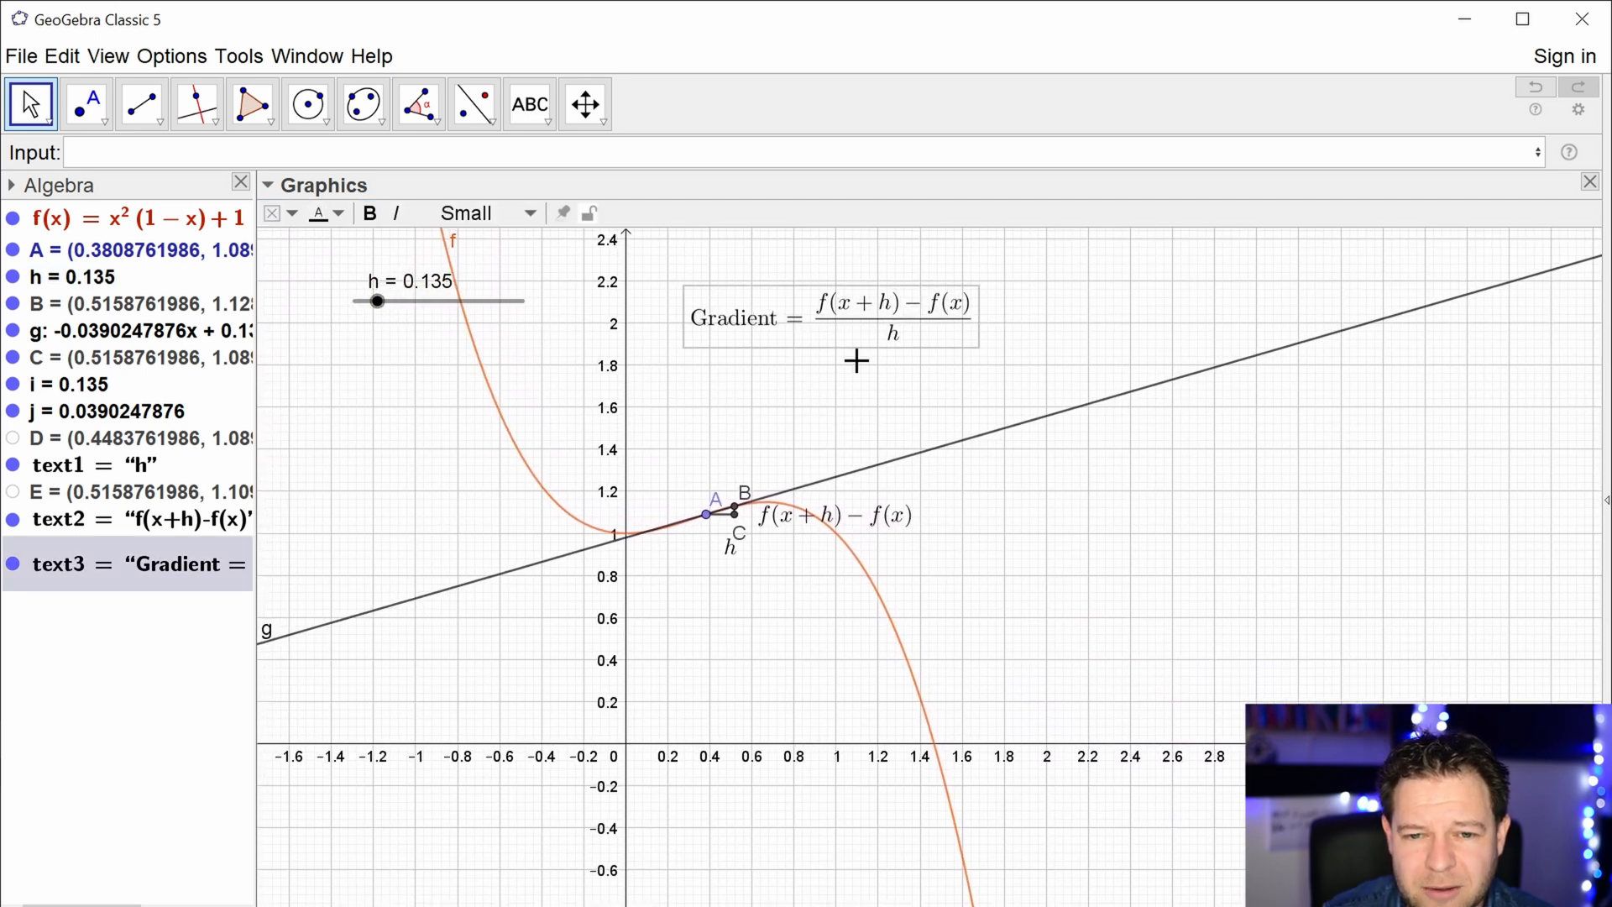
pyautogui.click(772, 414)
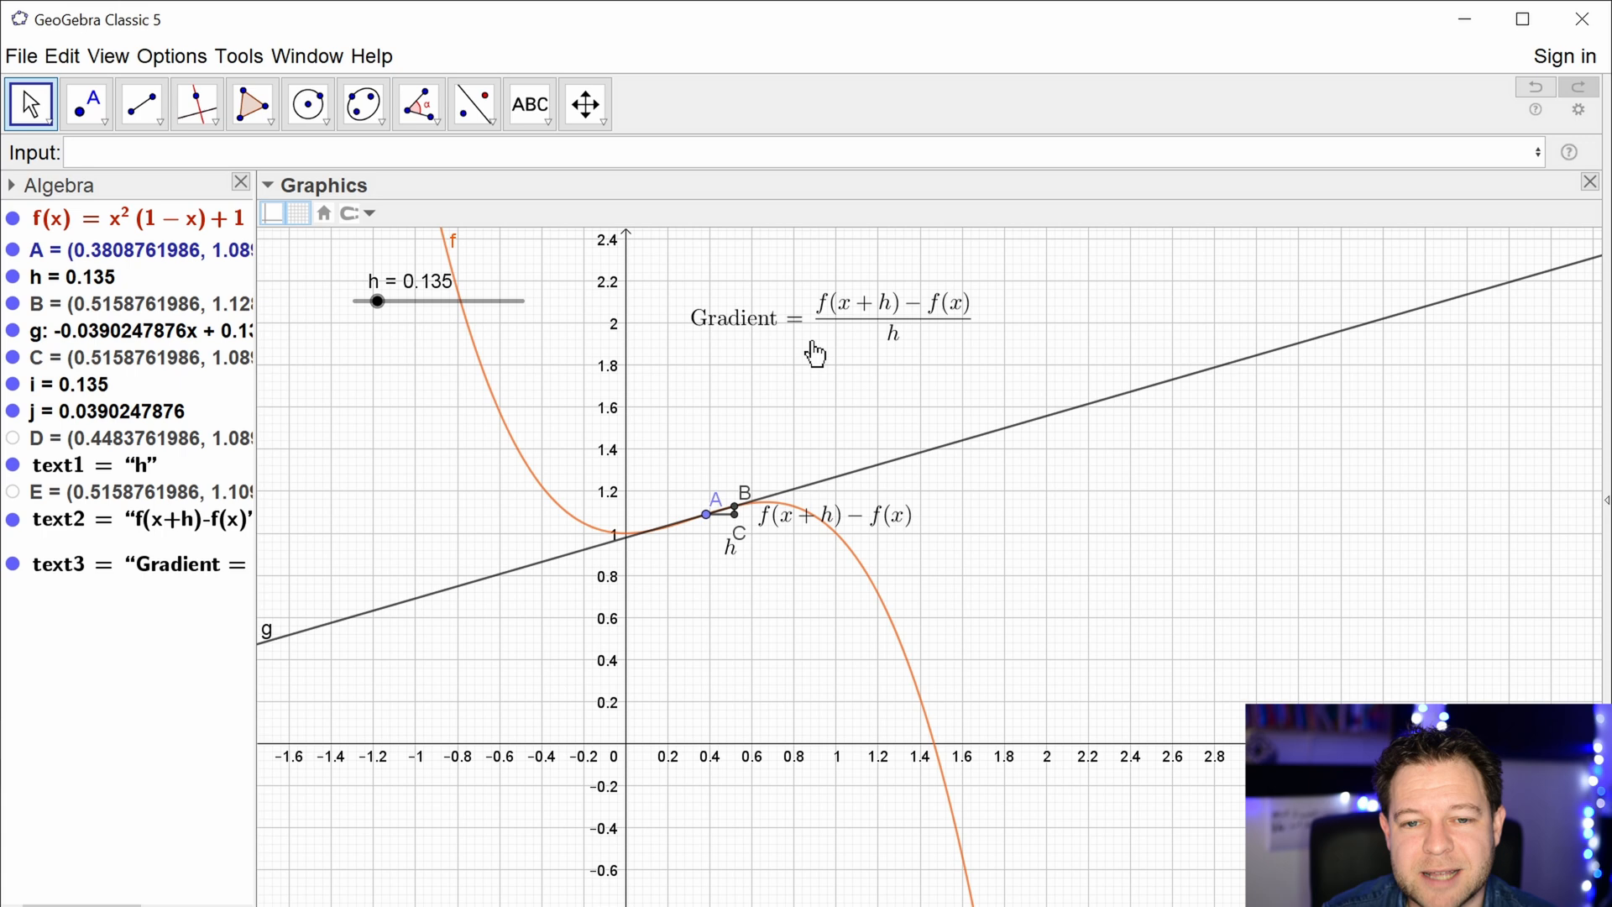
pyautogui.rightClick(811, 336)
pyautogui.click(902, 453)
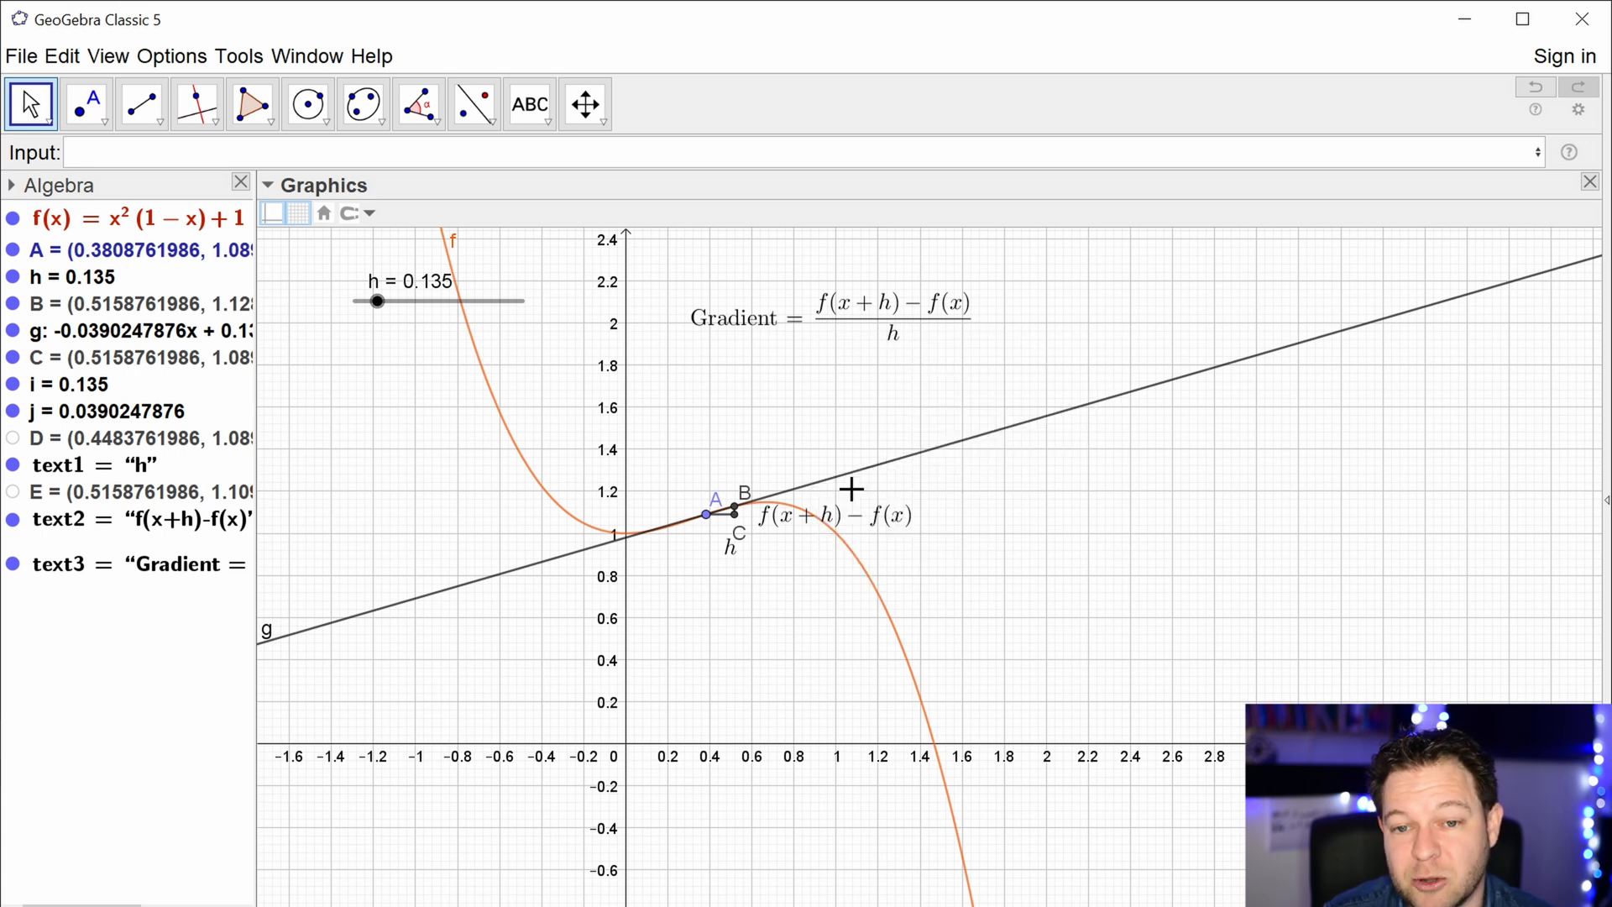
pyautogui.moveTo(770, 392)
pyautogui.mouseDown()
pyautogui.moveTo(823, 429)
pyautogui.moveTo(758, 414)
pyautogui.moveTo(778, 414)
pyautogui.mouseUp()
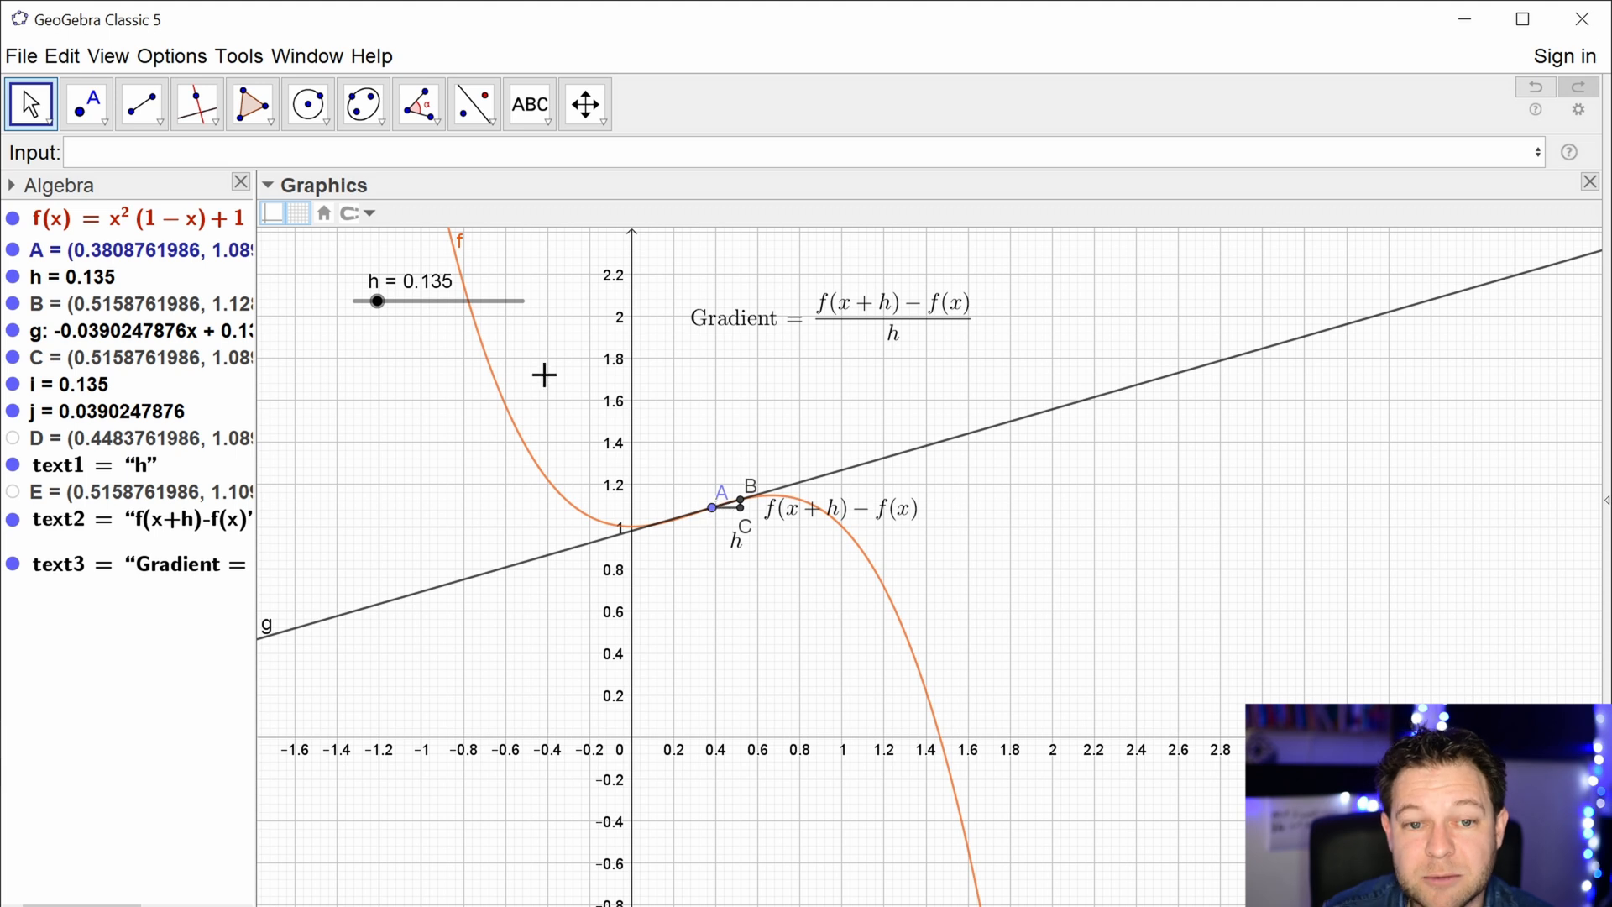
# - Move point A along the curve to about x = 0.30 with slider h at 0.45, and nudge the f(x+h)-f(x) label closer to the triangle
pyautogui.moveTo(377, 301); pyautogui.dragTo(403, 301)
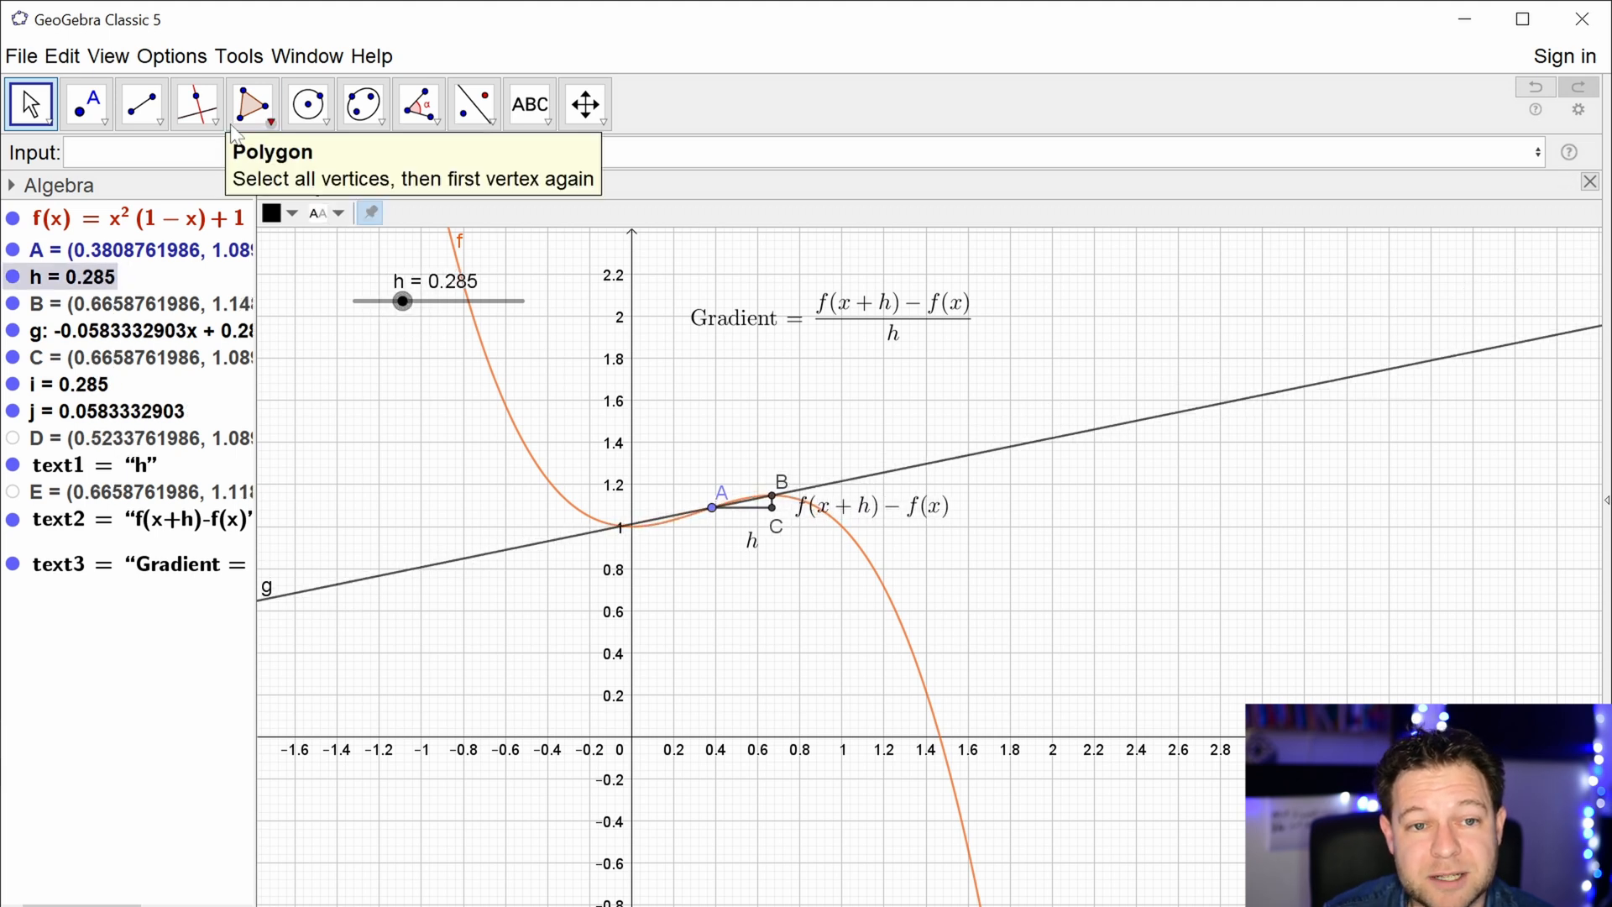
pyautogui.moveTo(712, 507)
pyautogui.mouseDown()
pyautogui.moveTo(739, 501)
pyautogui.moveTo(651, 534)
pyautogui.moveTo(525, 454)
pyautogui.moveTo(662, 531)
pyautogui.moveTo(697, 525)
pyautogui.mouseUp()
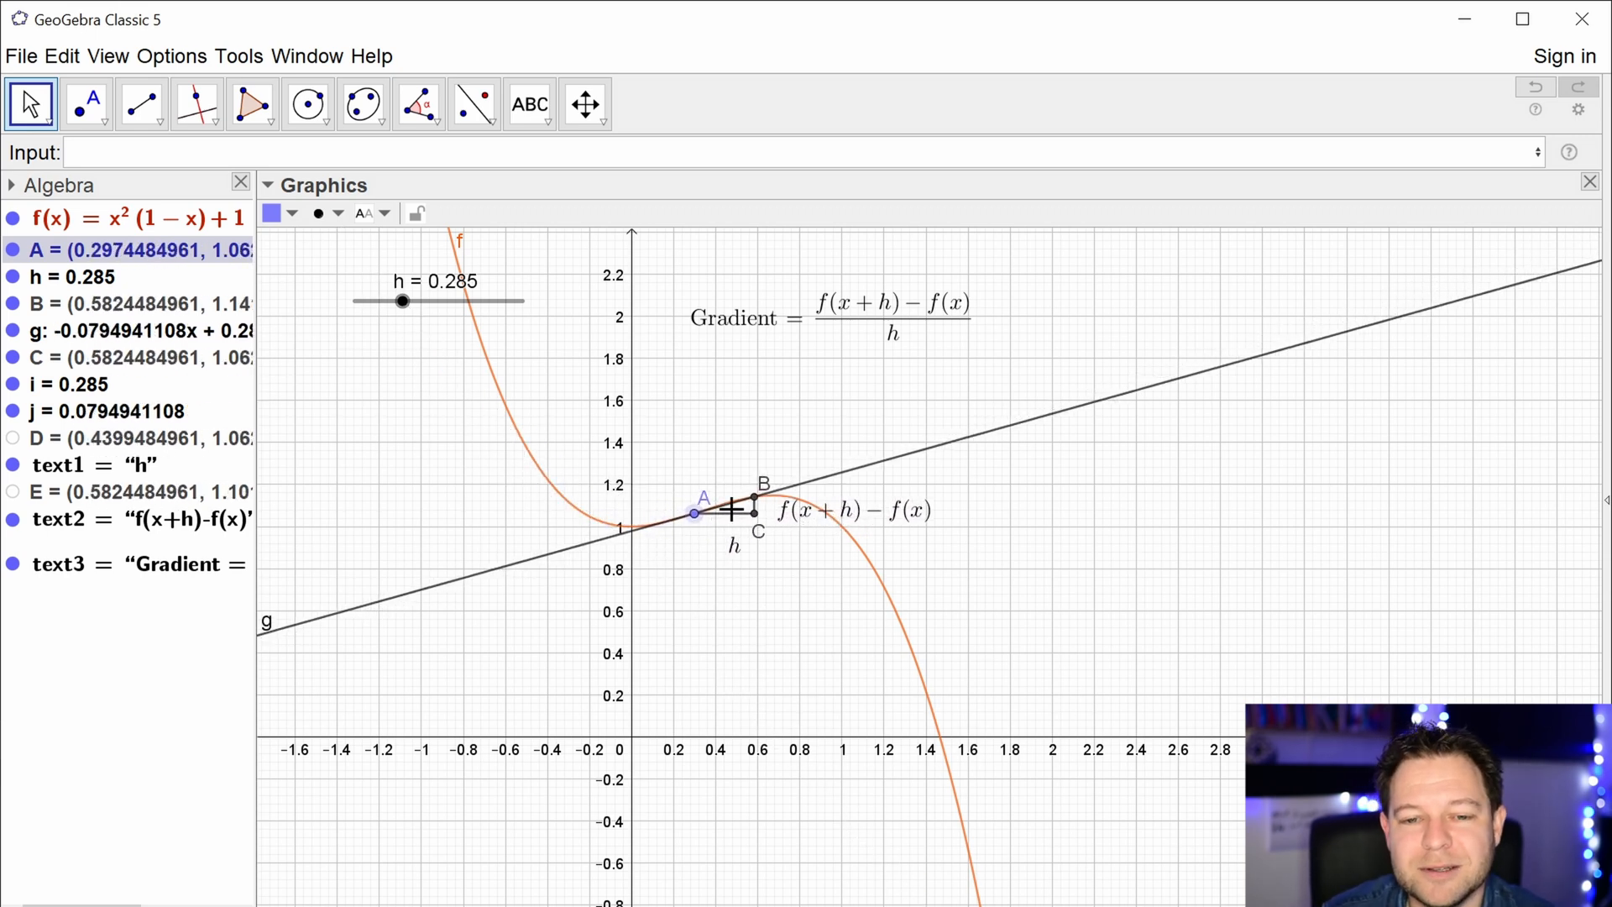
pyautogui.moveTo(403, 301); pyautogui.dragTo(363, 318)
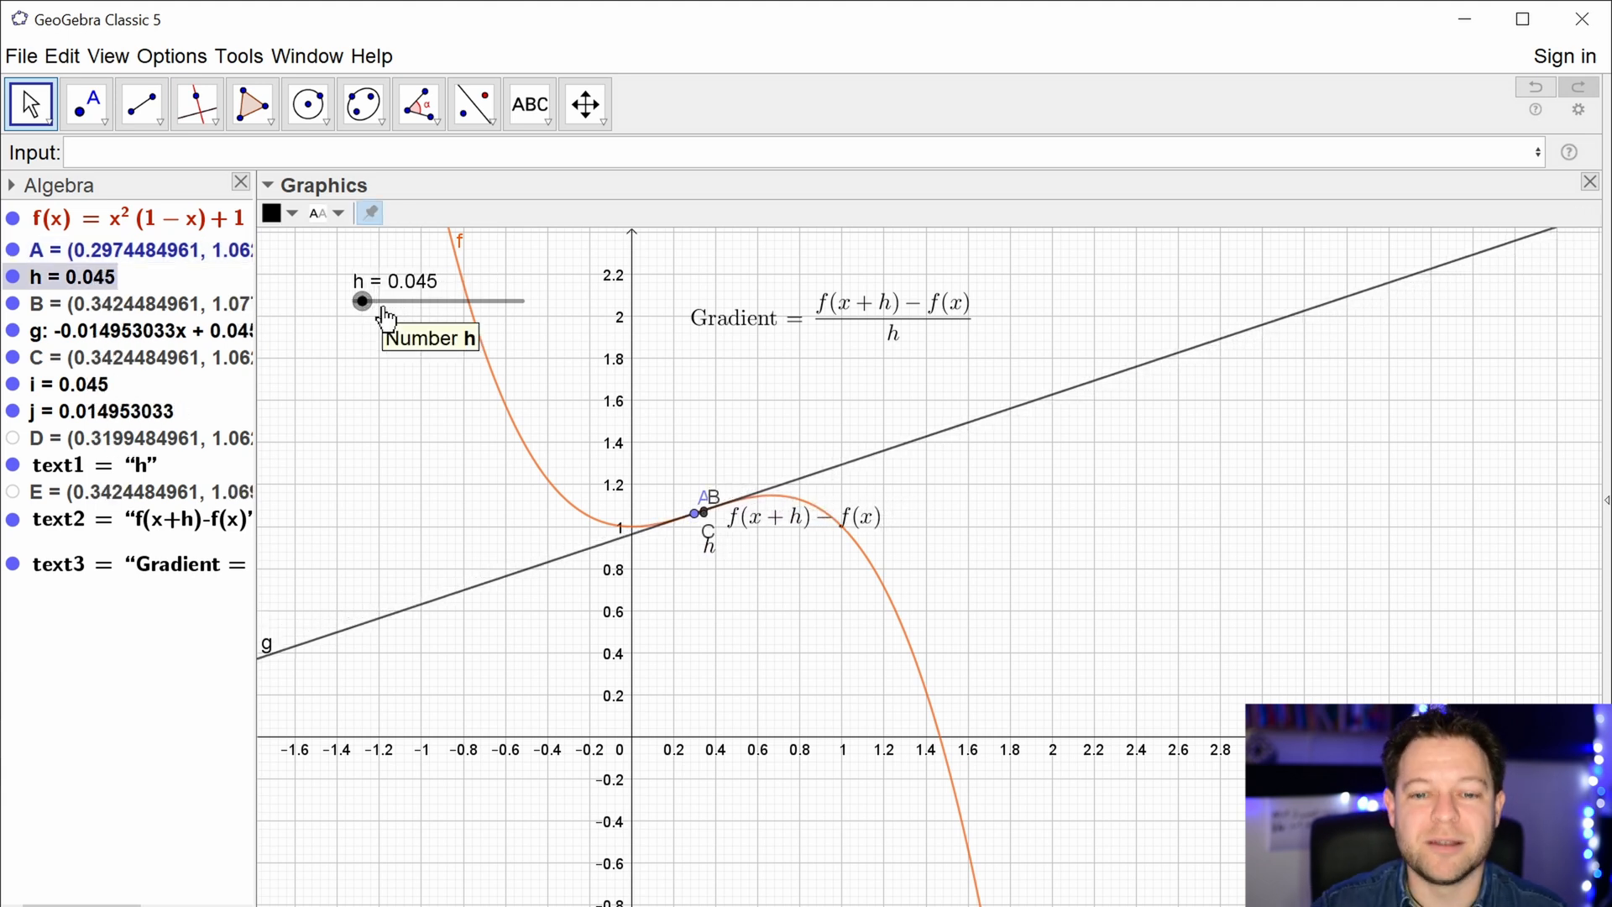
pyautogui.moveTo(360, 302); pyautogui.dragTo(429, 303)
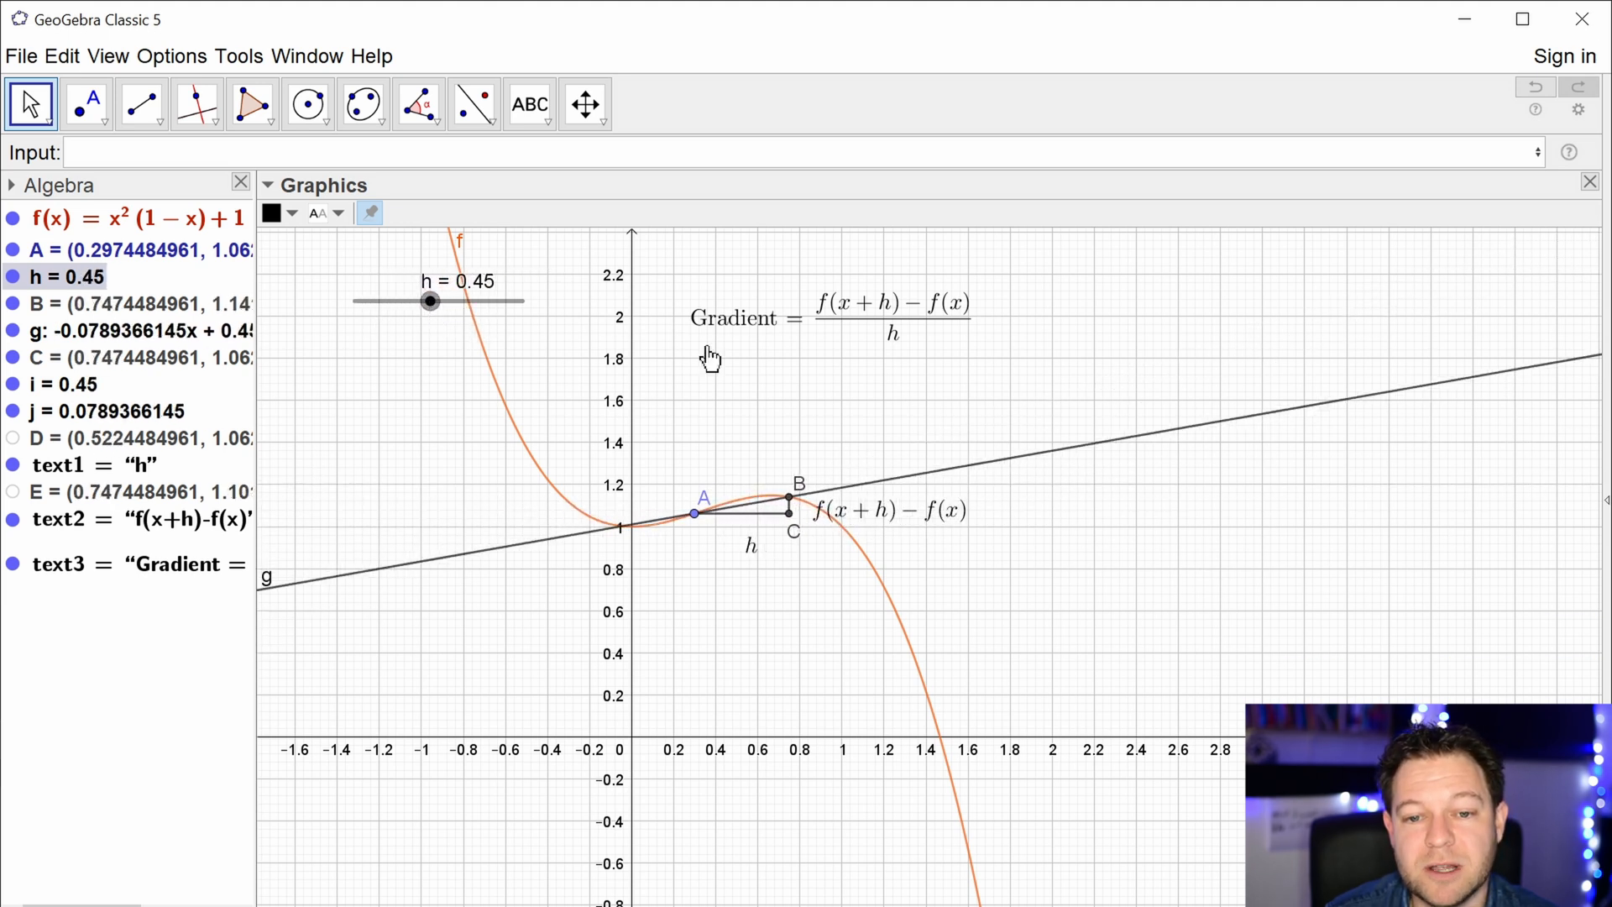
pyautogui.moveTo(889, 515); pyautogui.dragTo(880, 513)
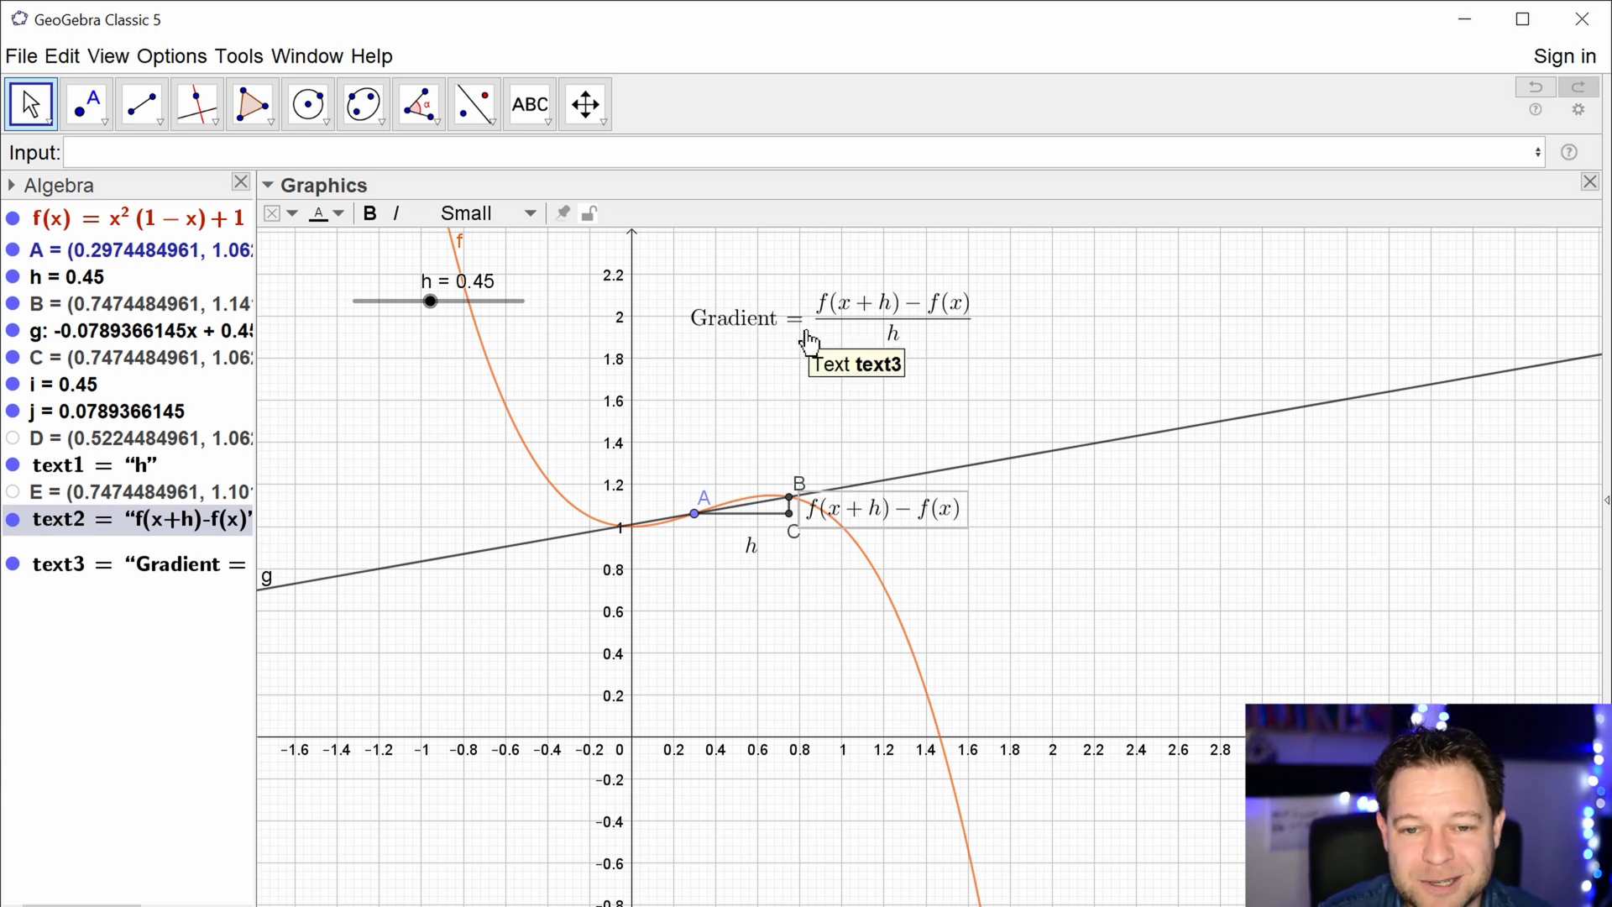
# - Edit the pinned Gradient formula so its wording reads "\text{Gradient of tangent \approx }" before the fraction, replacing the equals sign
pyautogui.doubleClick(773, 327)
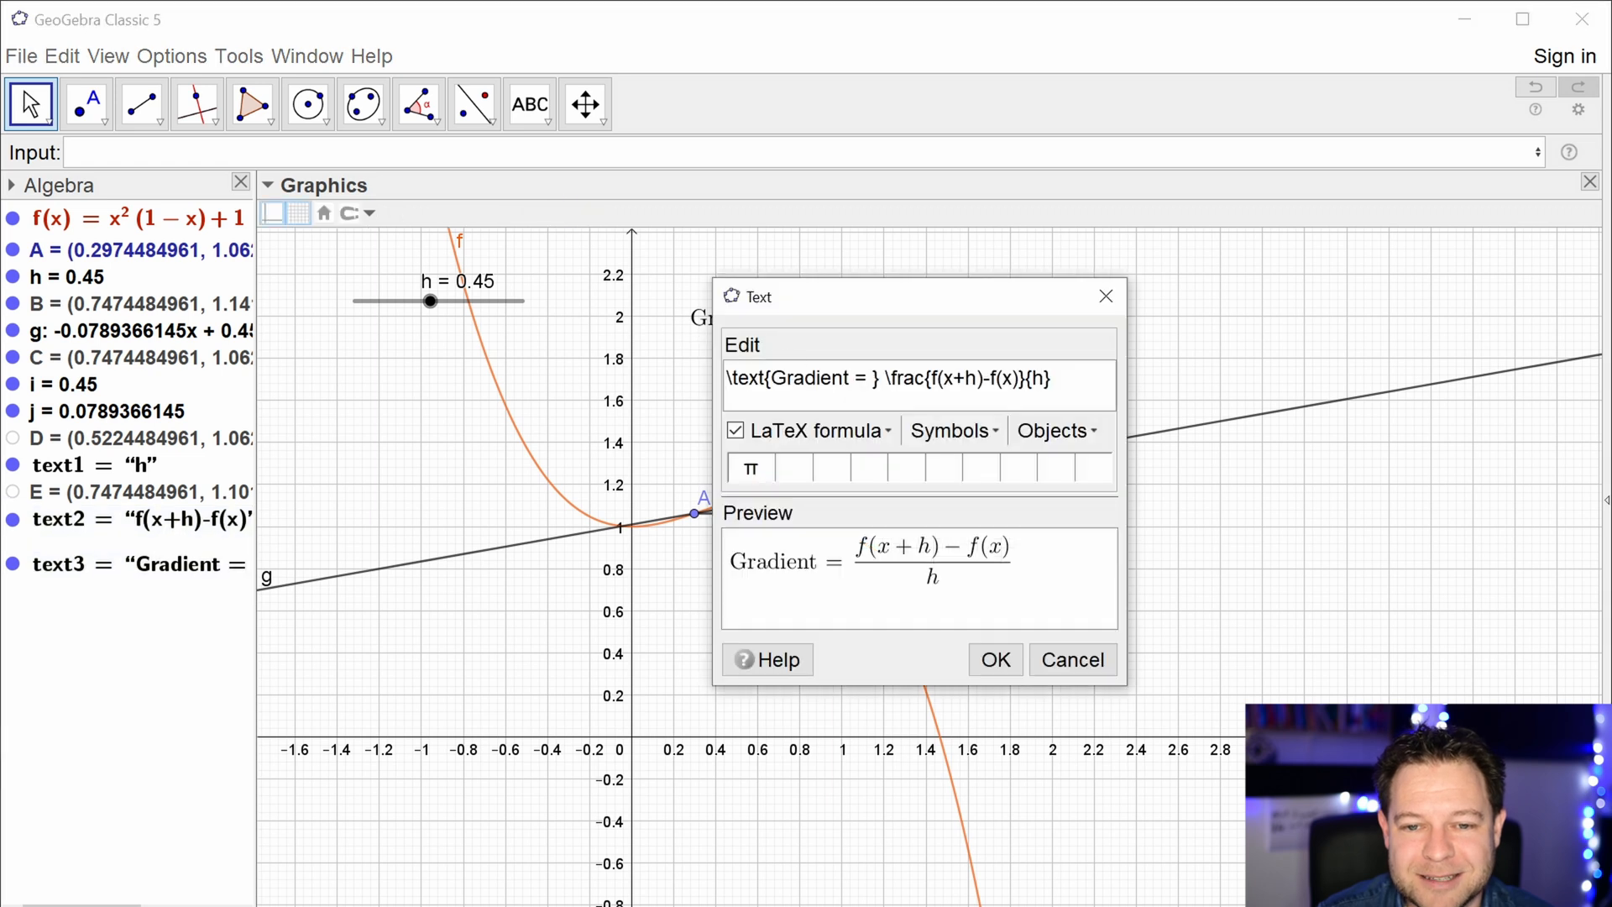
pyautogui.write('of tasn')
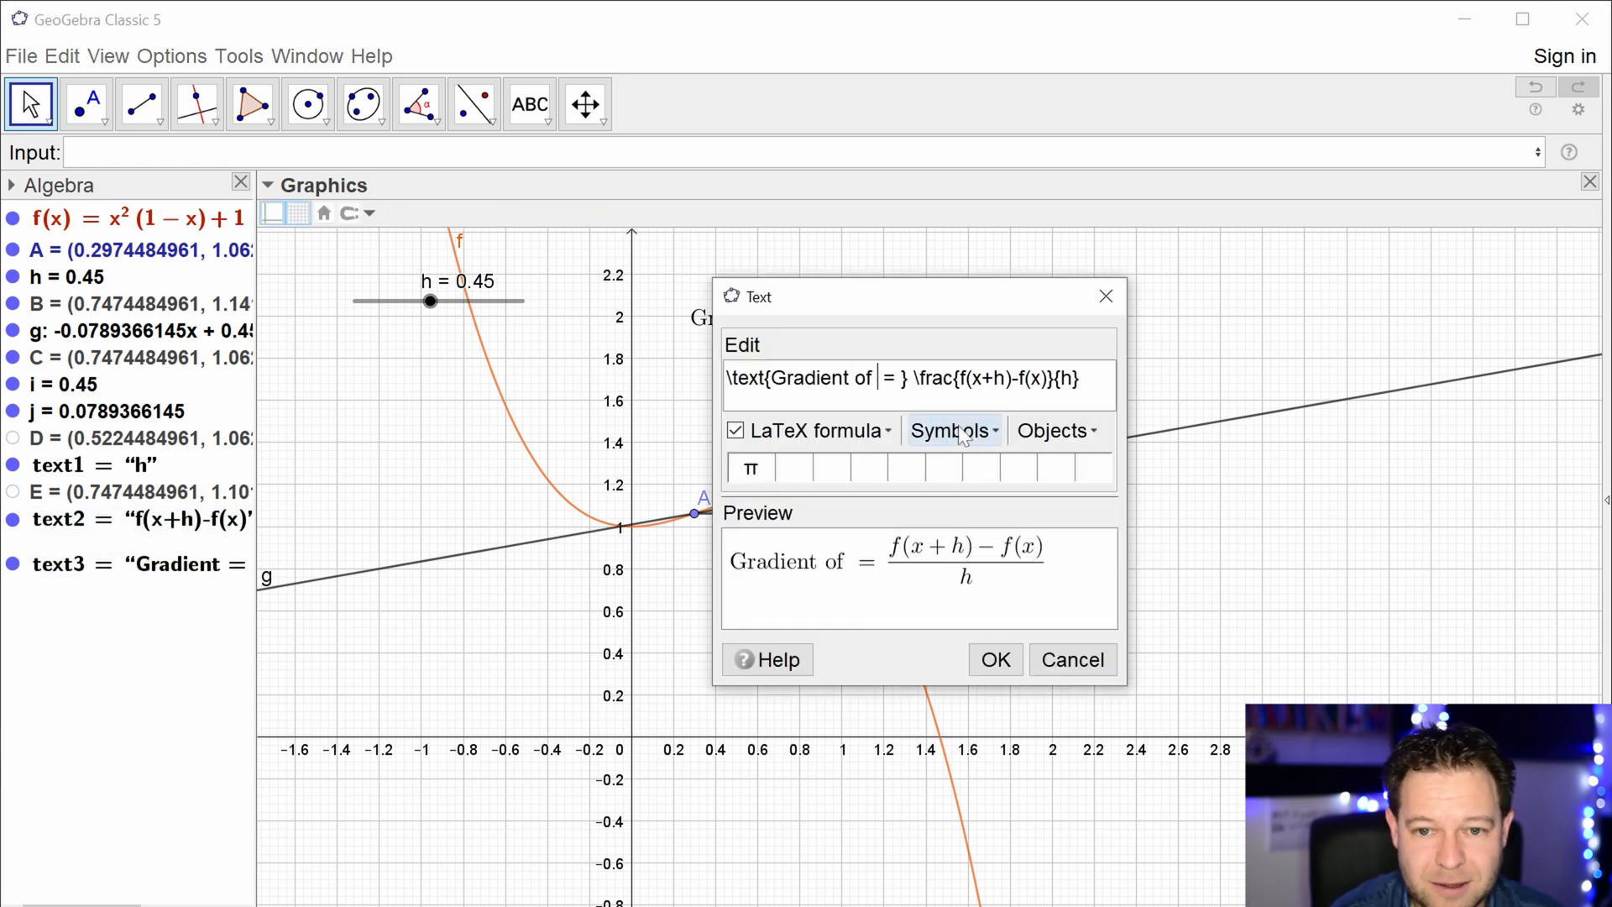
pyautogui.press('BackSpace')
pyautogui.write('angent')
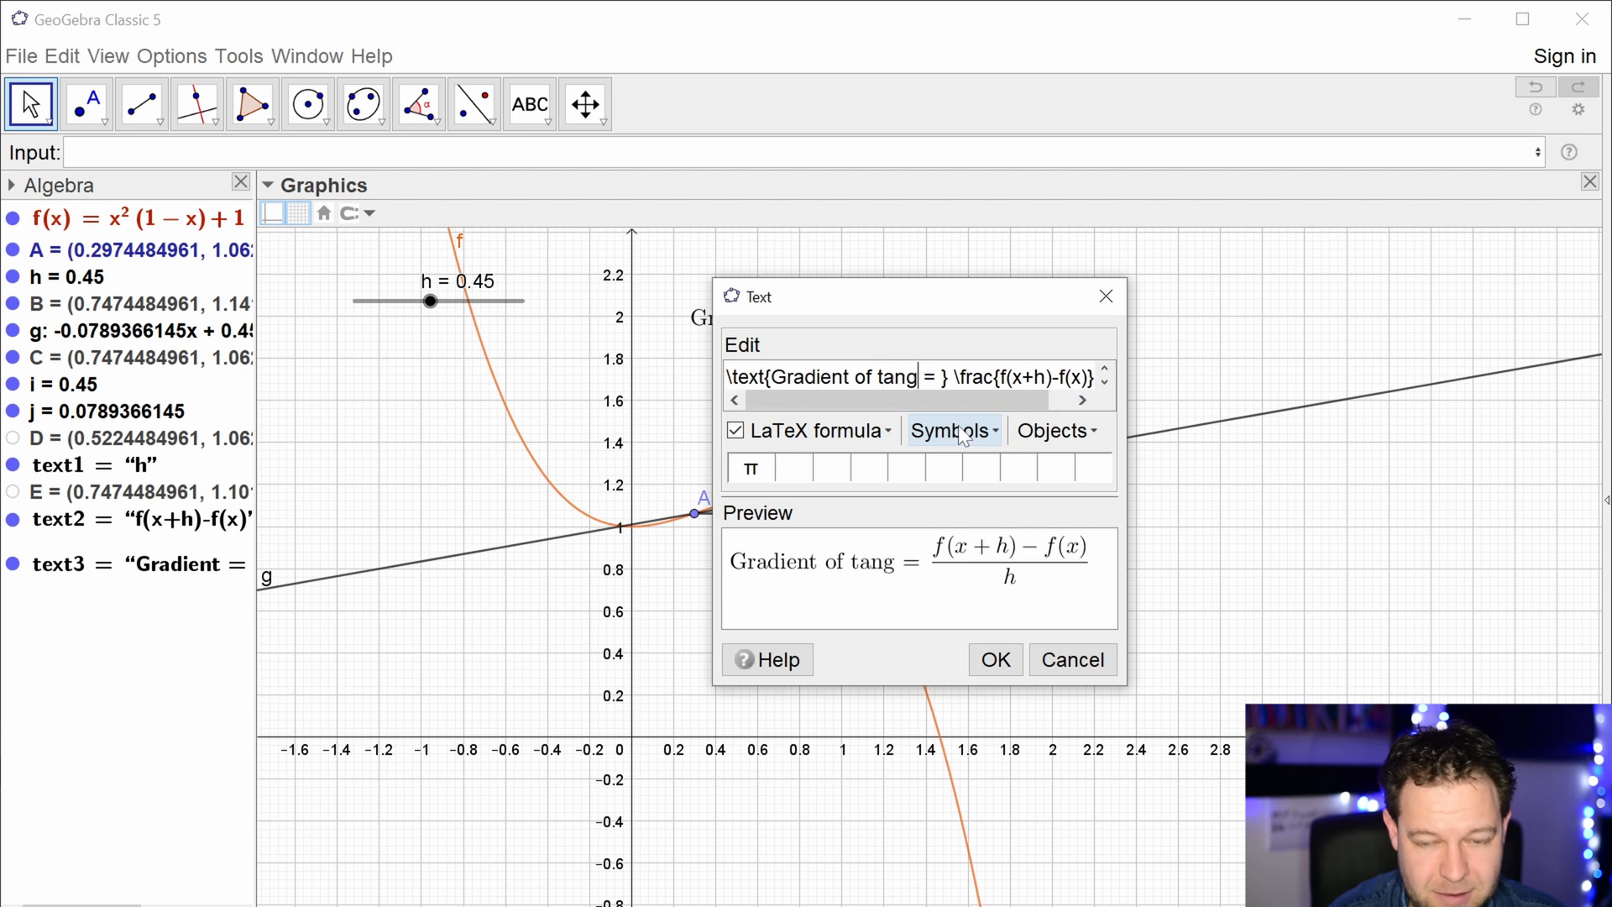
pyautogui.press('Delete')
pyautogui.press('Delete')
pyautogui.write('\\appros')
pyautogui.press('BackSpace')
pyautogui.write('x')
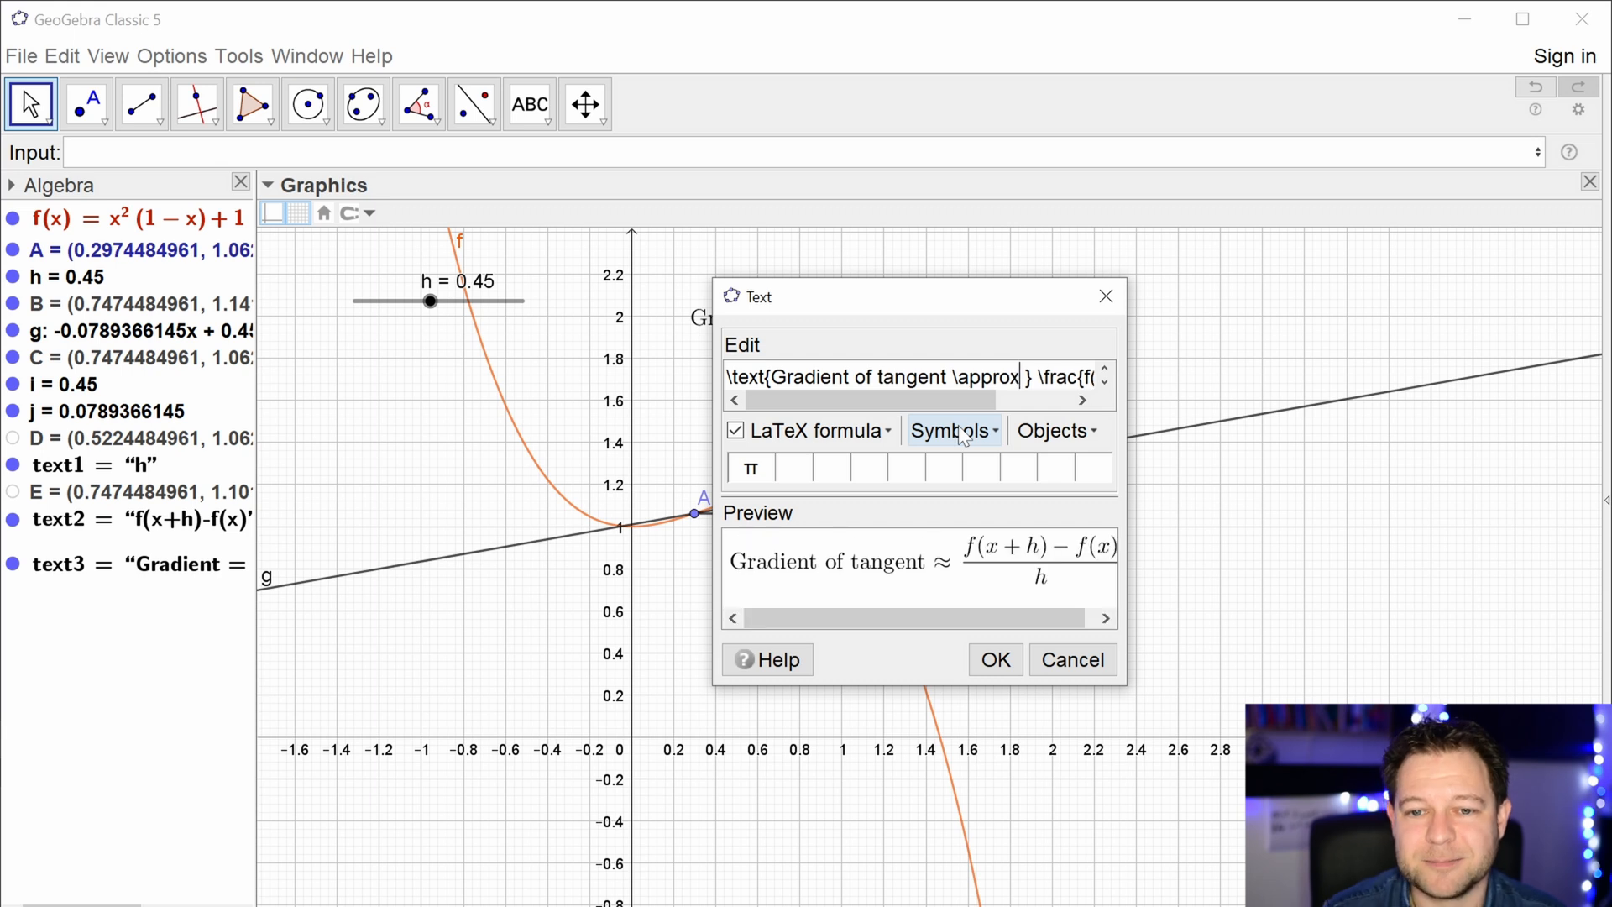
pyautogui.click(996, 659)
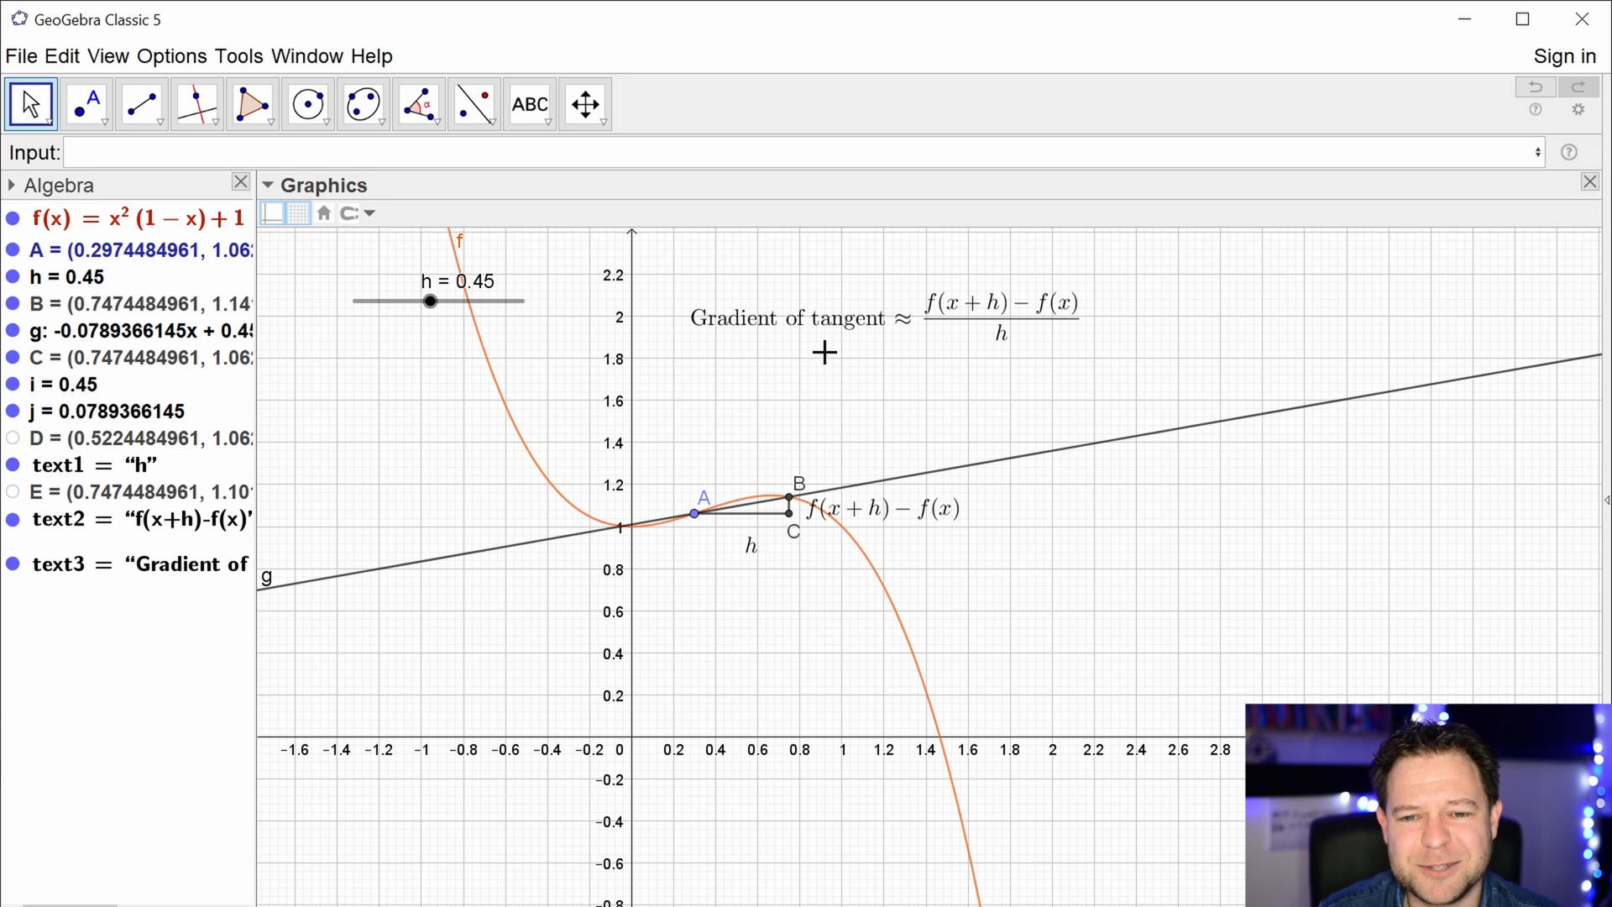
# - Start a new text below the tangent gradient formula with the LaTeX content "\text{Gradient definition = "
pyautogui.click(530, 104)
pyautogui.click(711, 390)
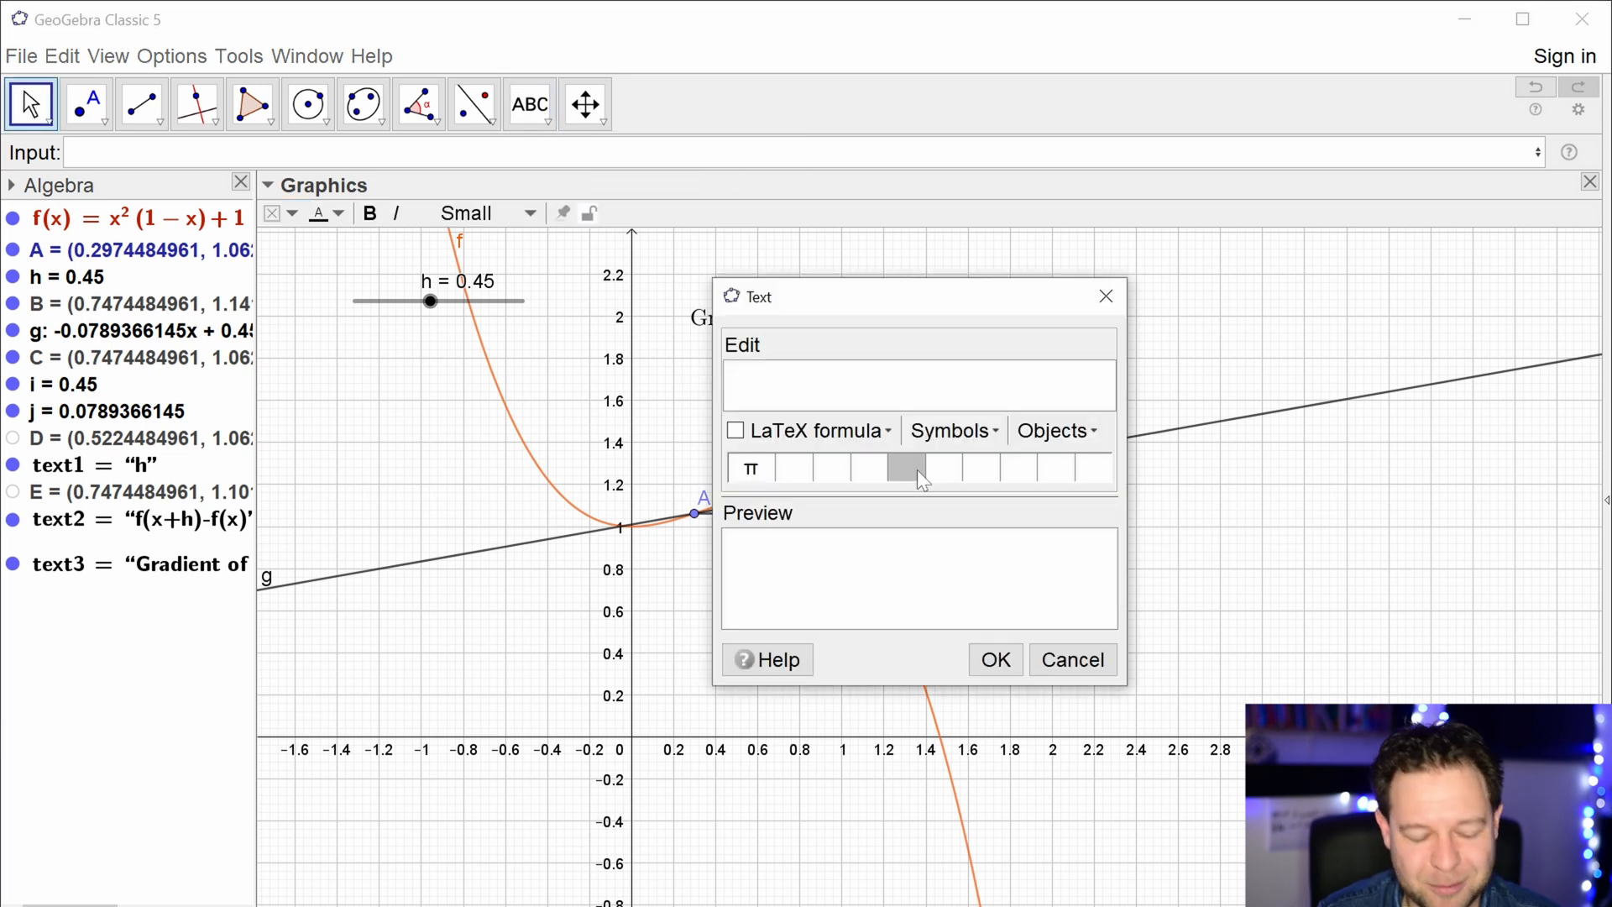
pyautogui.write('Gradient de')
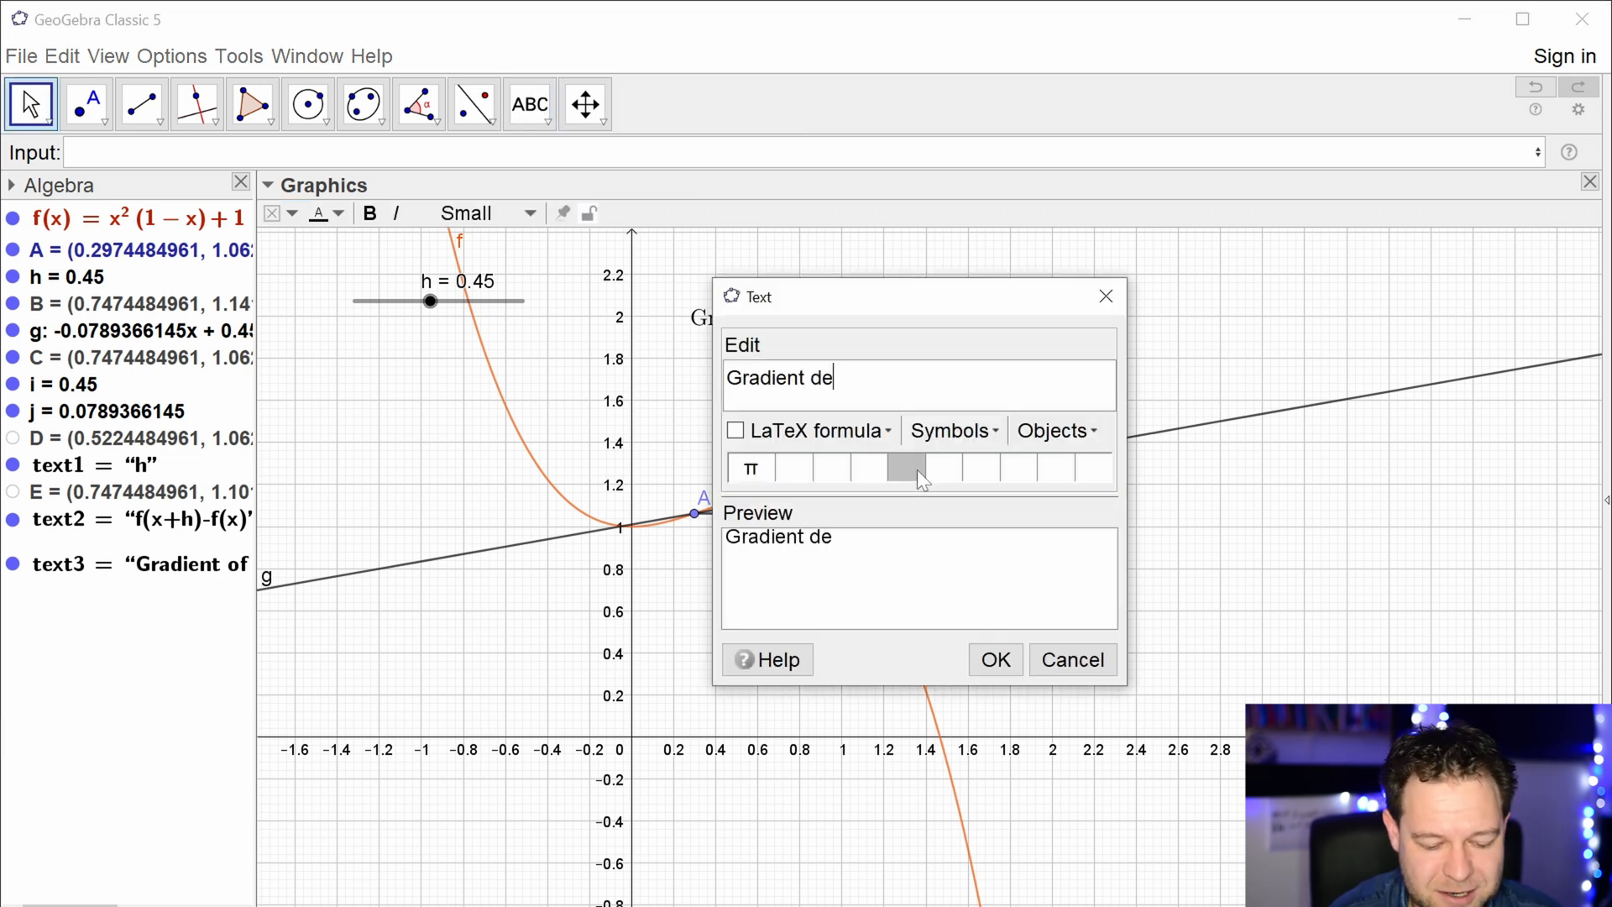
pyautogui.write('finition =')
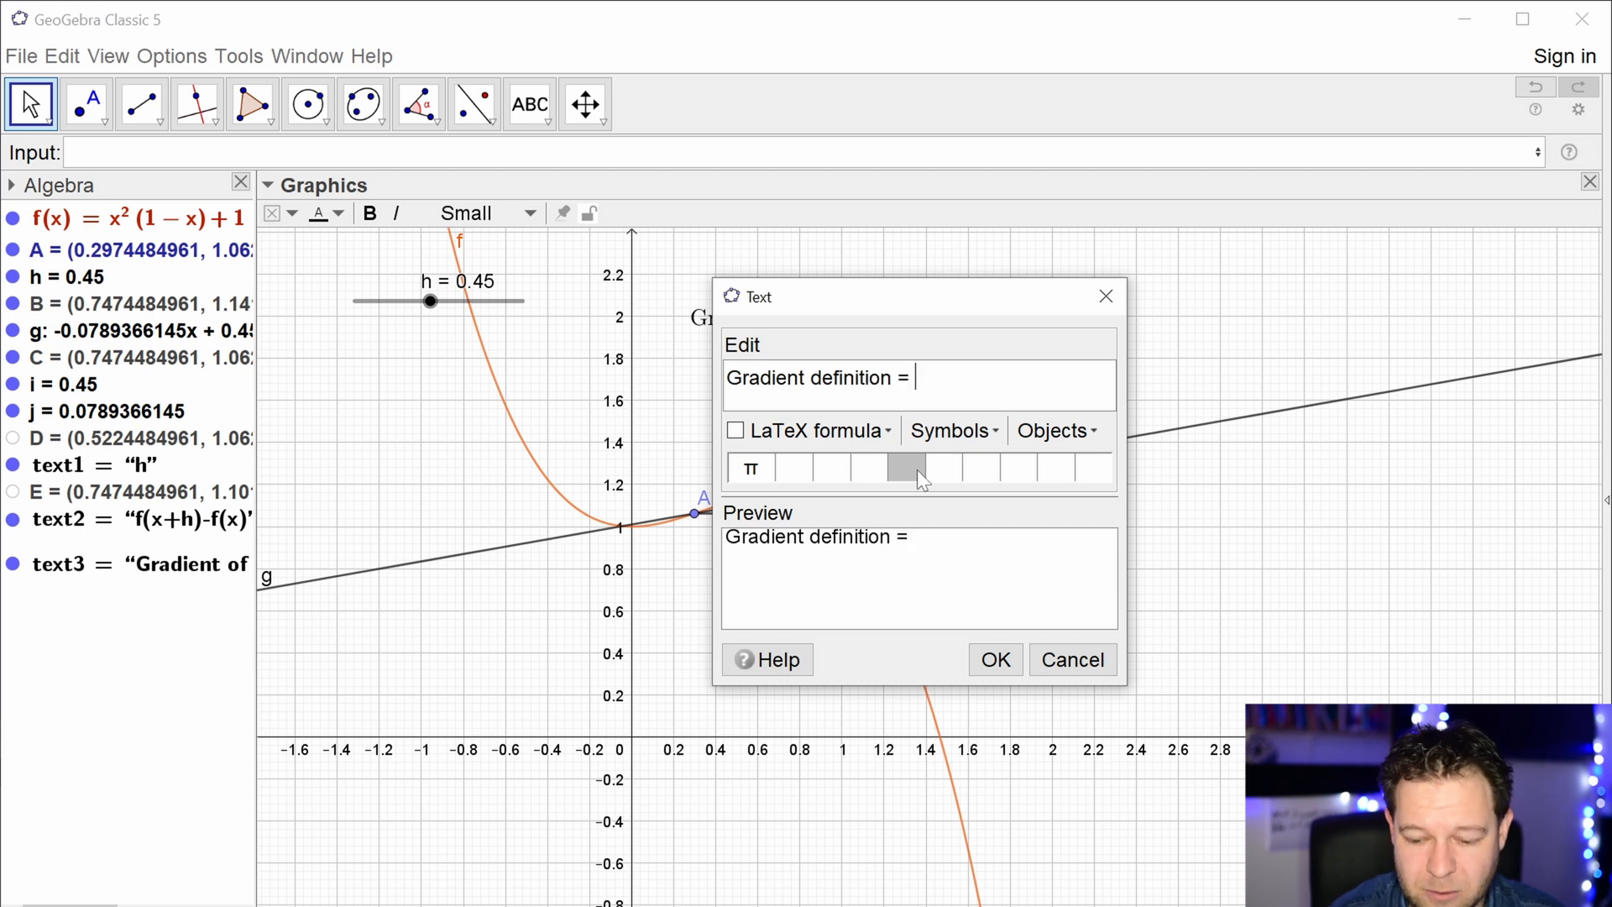
pyautogui.press('Home')
pyautogui.write('\\')
pyautogui.write('text')
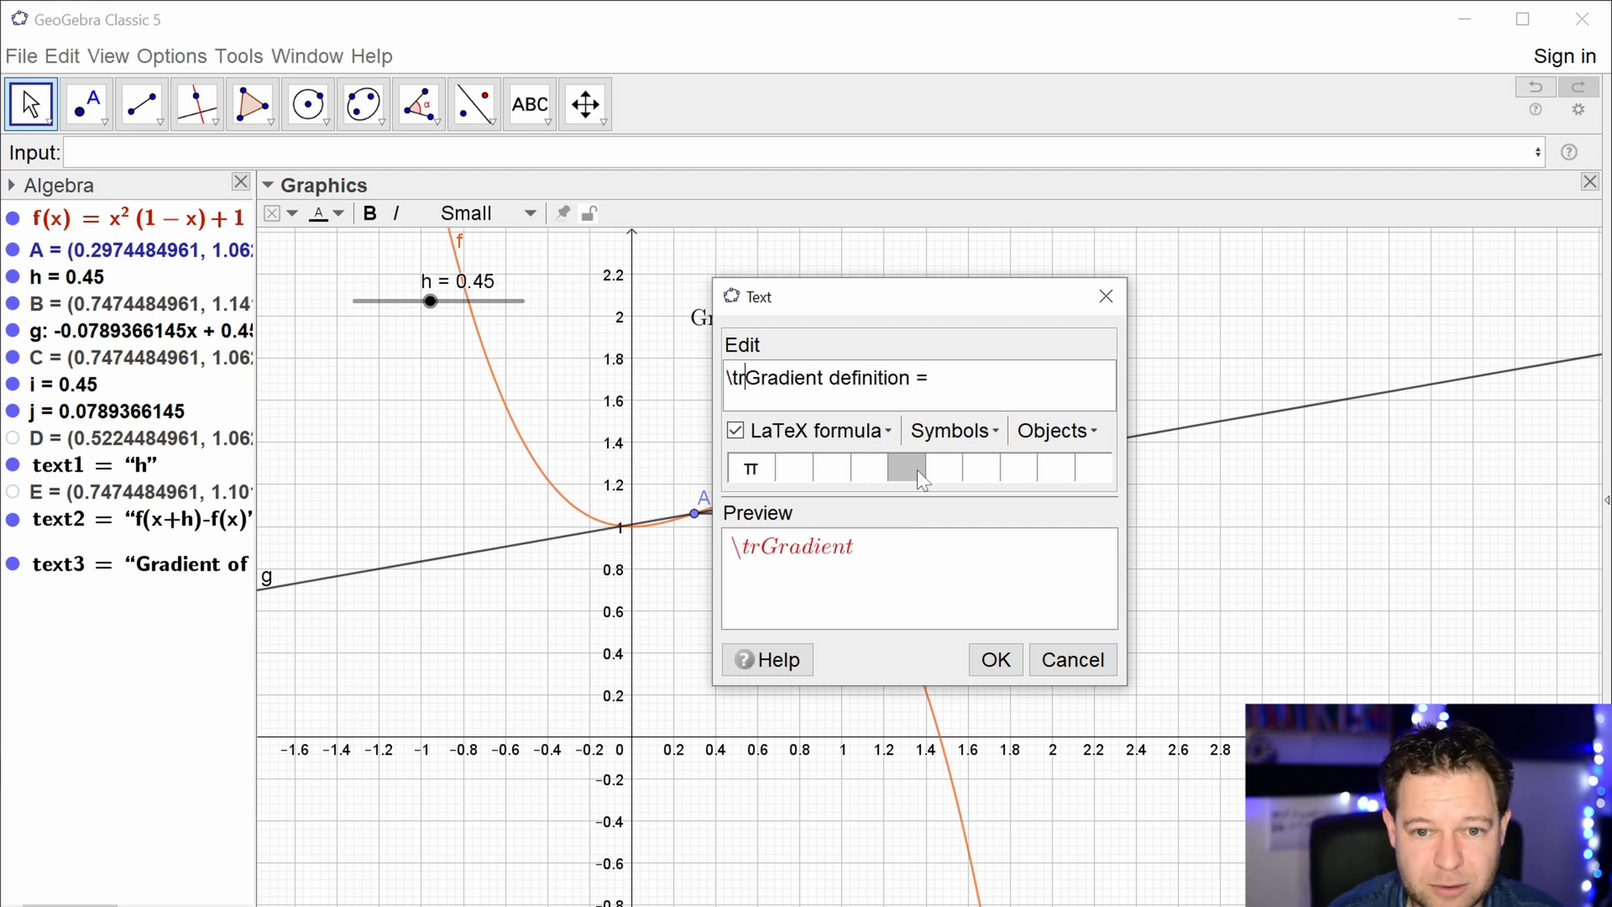
pyautogui.write('{')
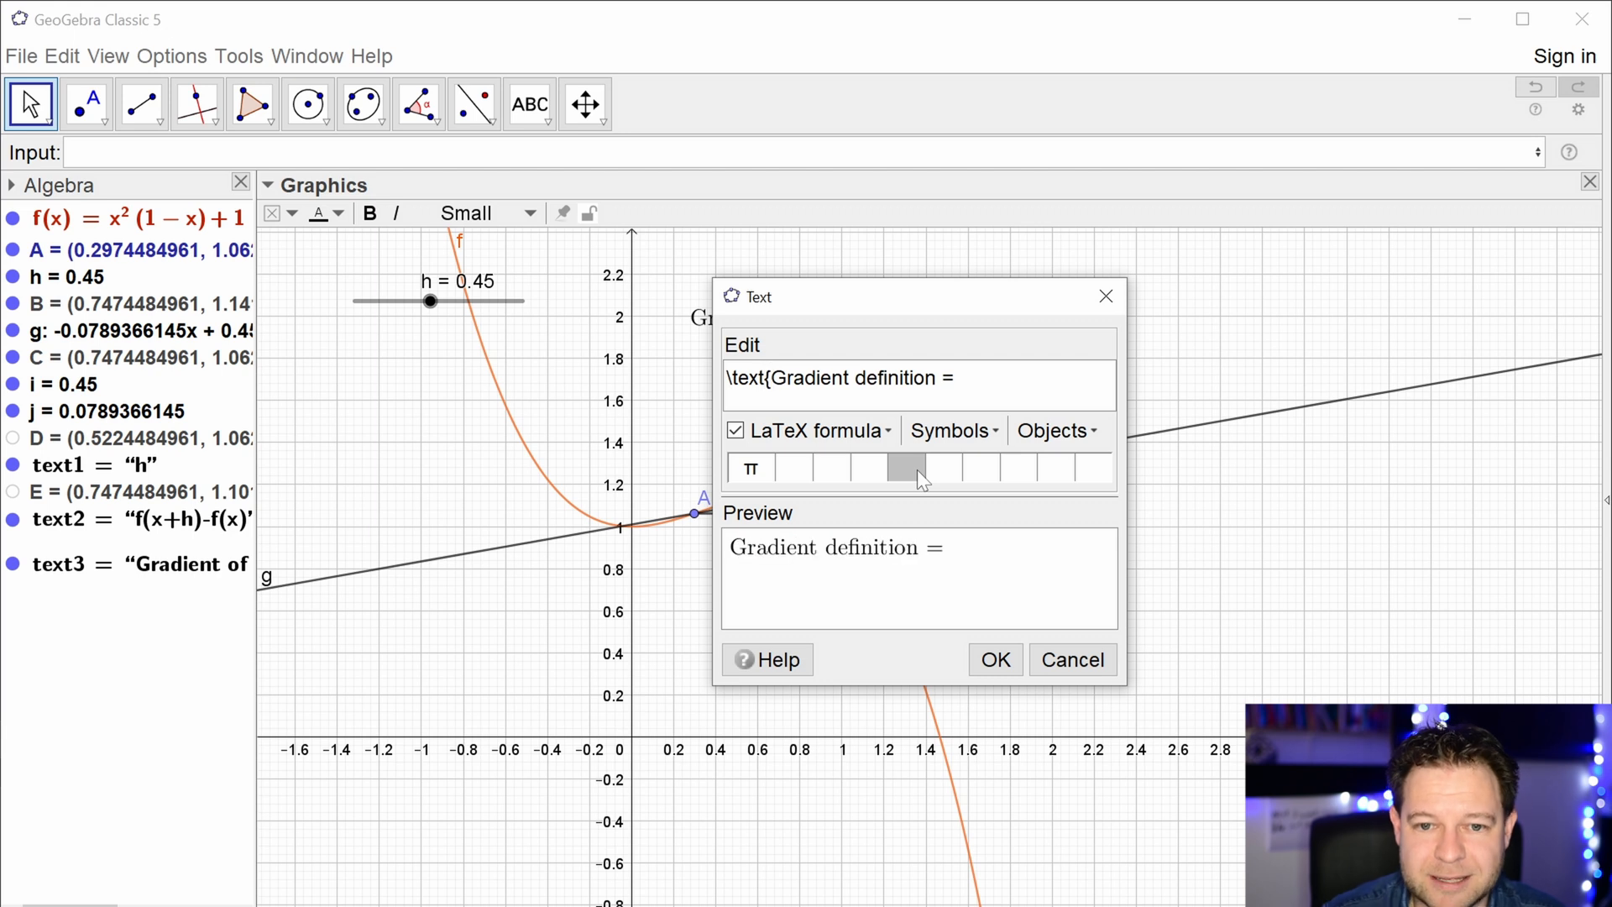
# - Append the limit "\lim_{h→0}" after the equals sign in the new text, using the right-arrow symbol
pyautogui.press('BackSpace')
pyautogui.press('End')
pyautogui.write('\\lim')
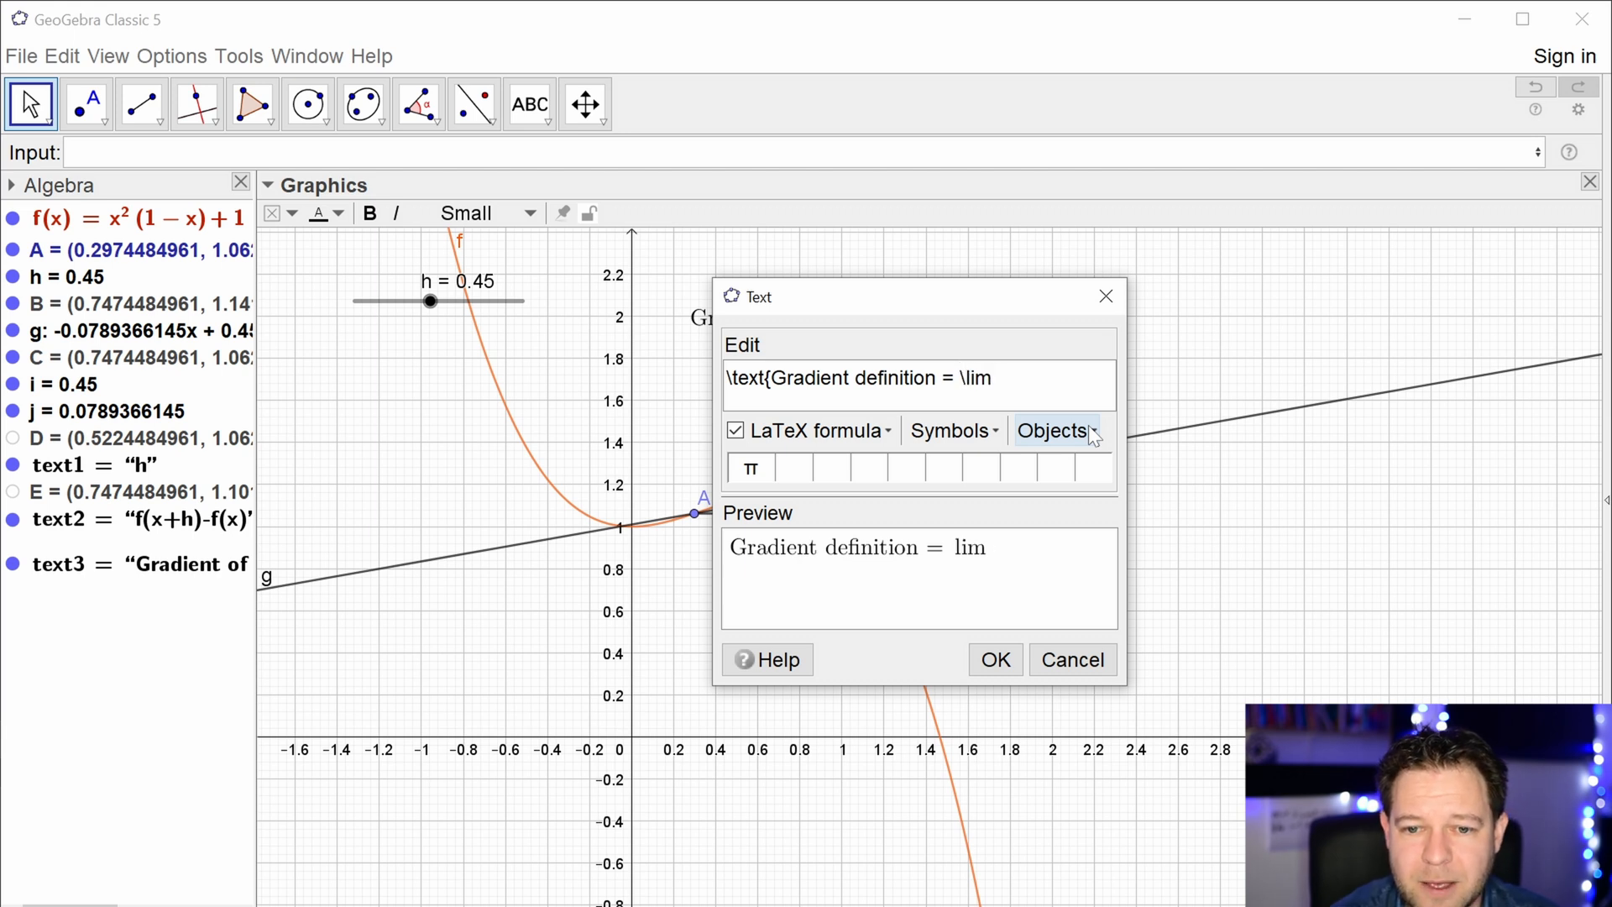
pyautogui.write('_')
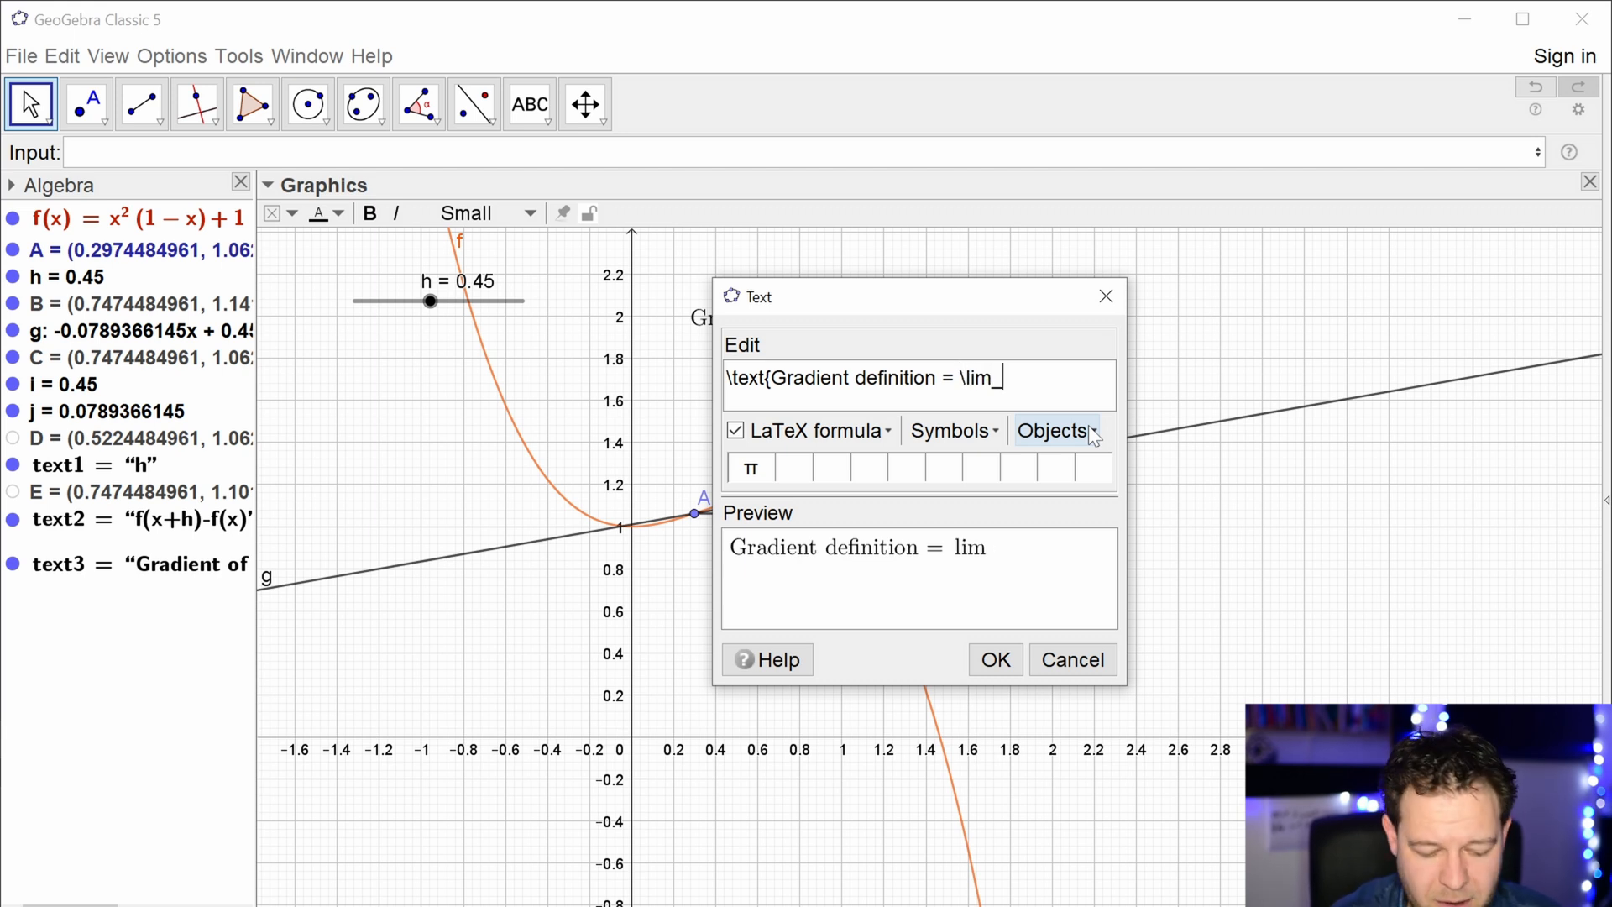
pyautogui.write('{h->')
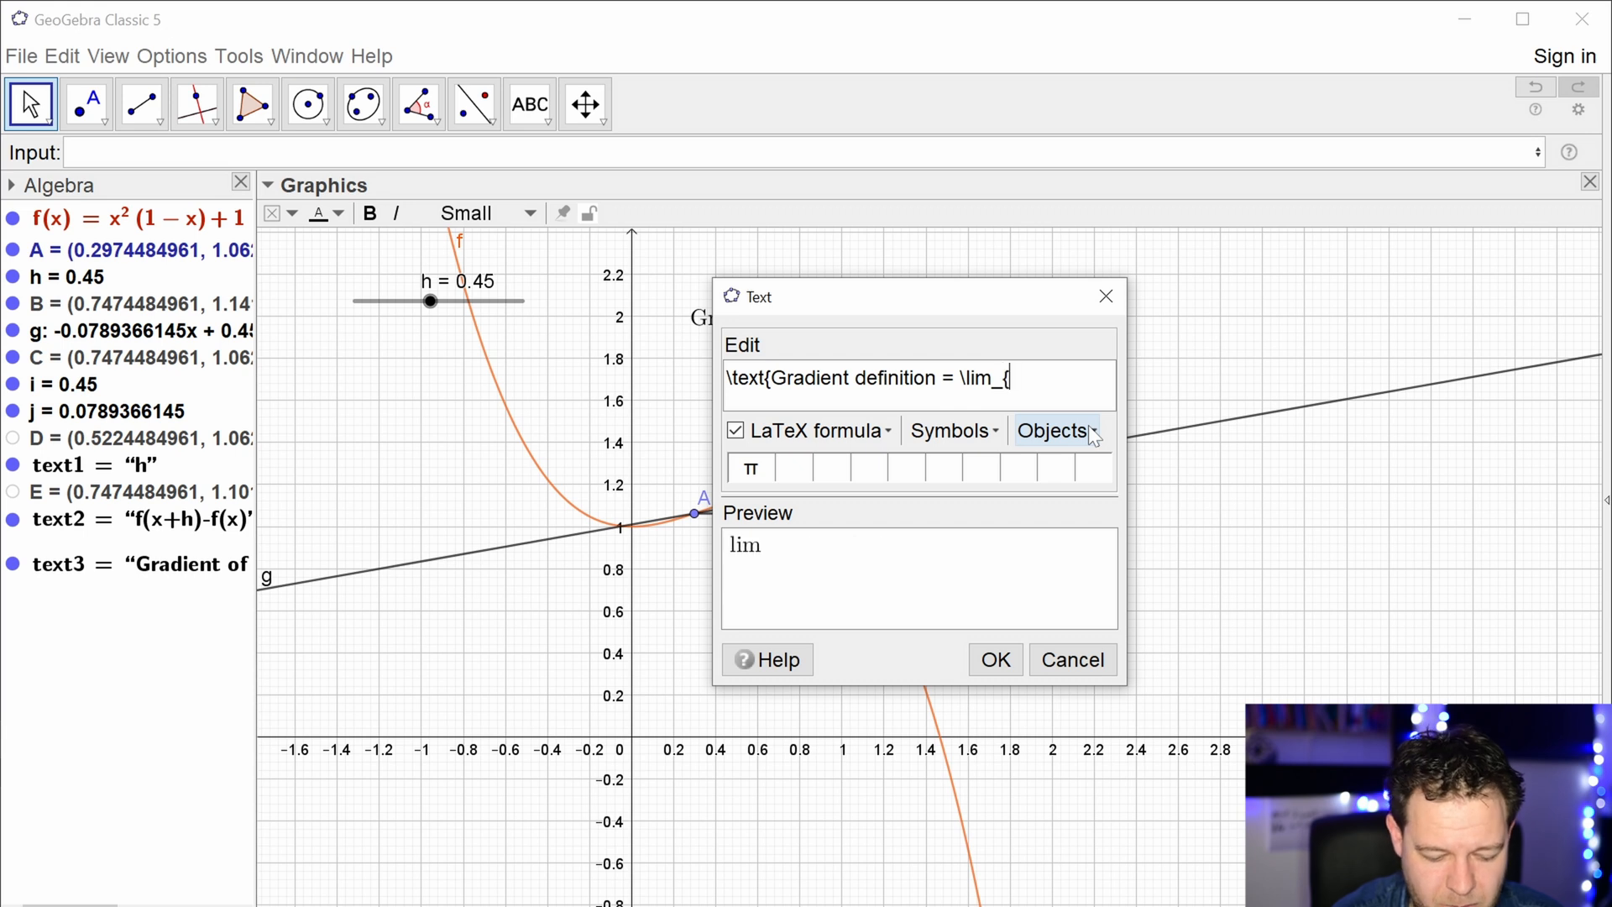
pyautogui.press('BackSpace')
pyautogui.press('BackSpace')
pyautogui.write('\\')
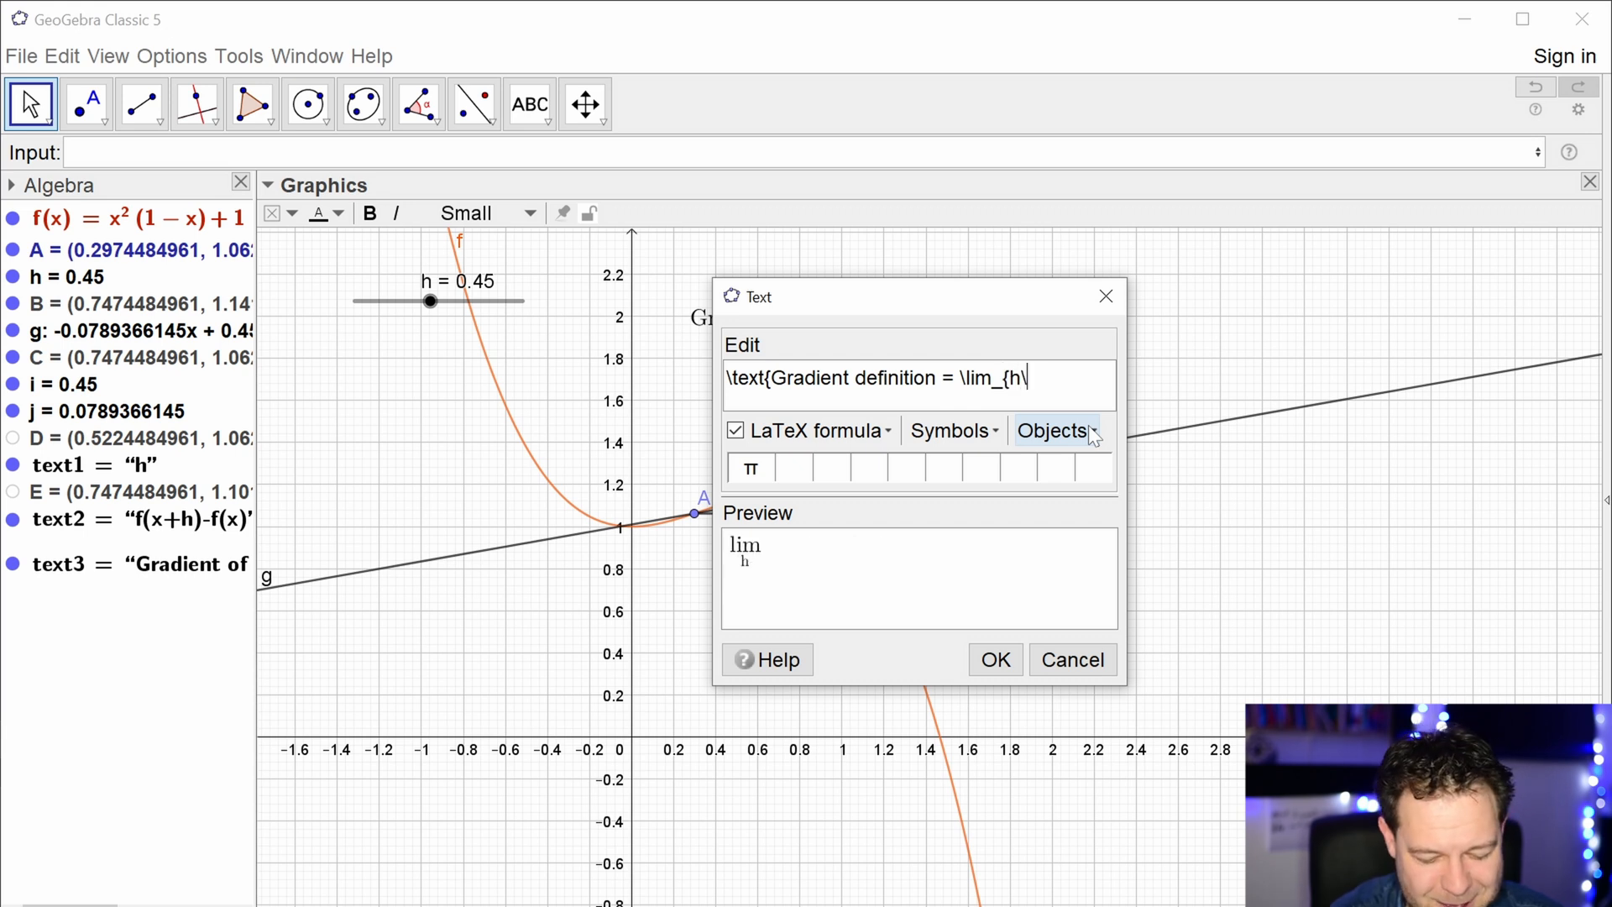
pyautogui.click(999, 426)
pyautogui.moveTo(1010, 494)
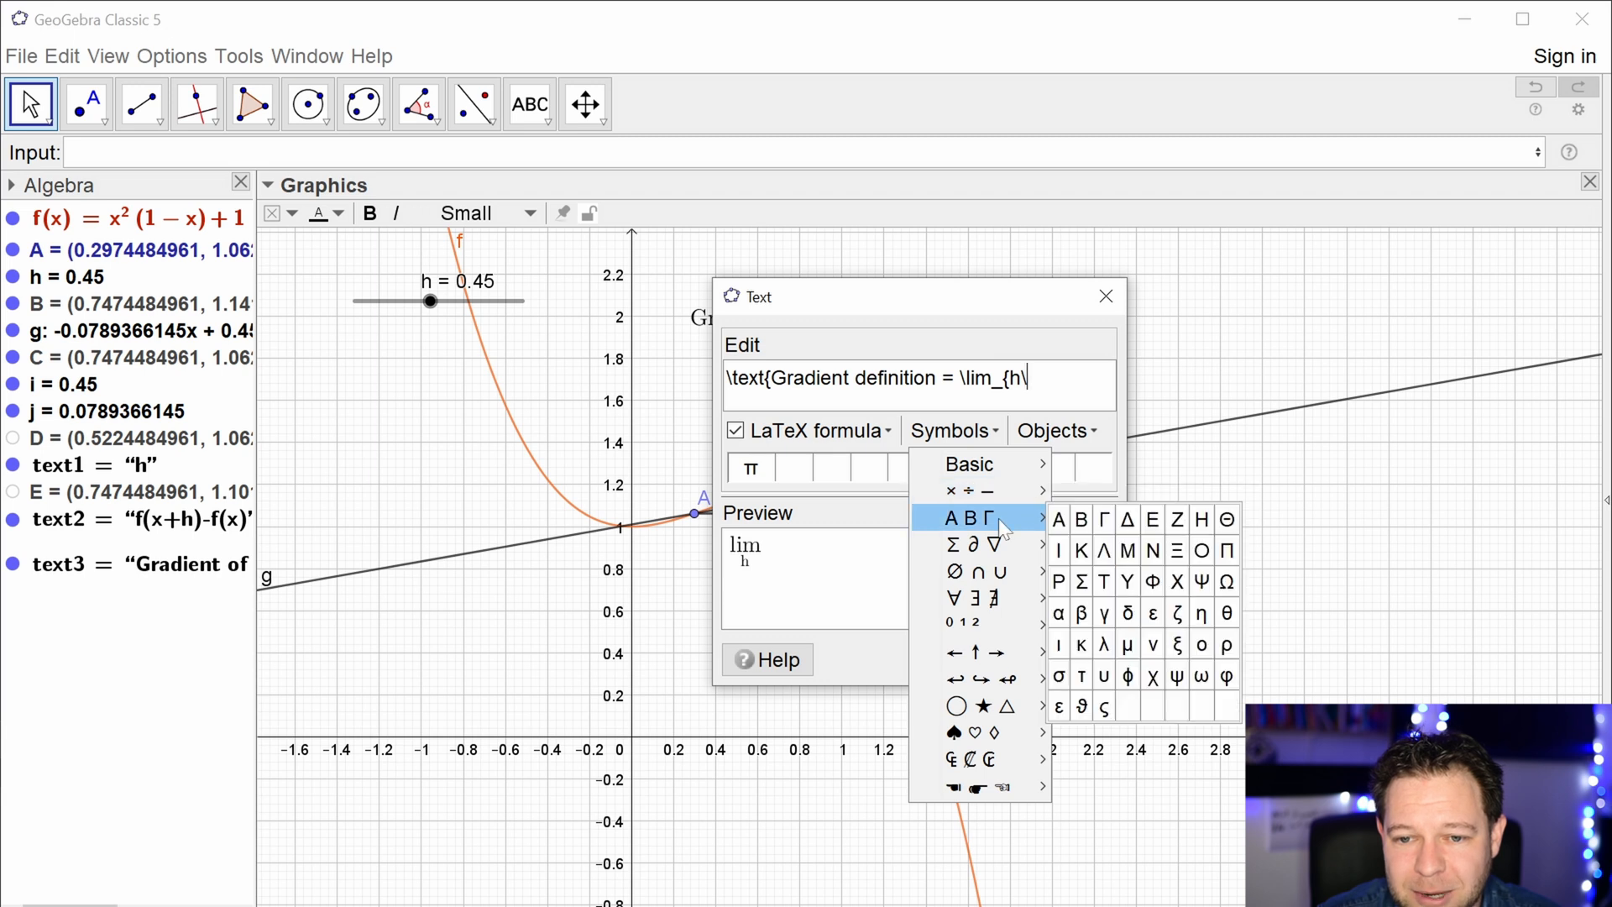
pyautogui.moveTo(1005, 650)
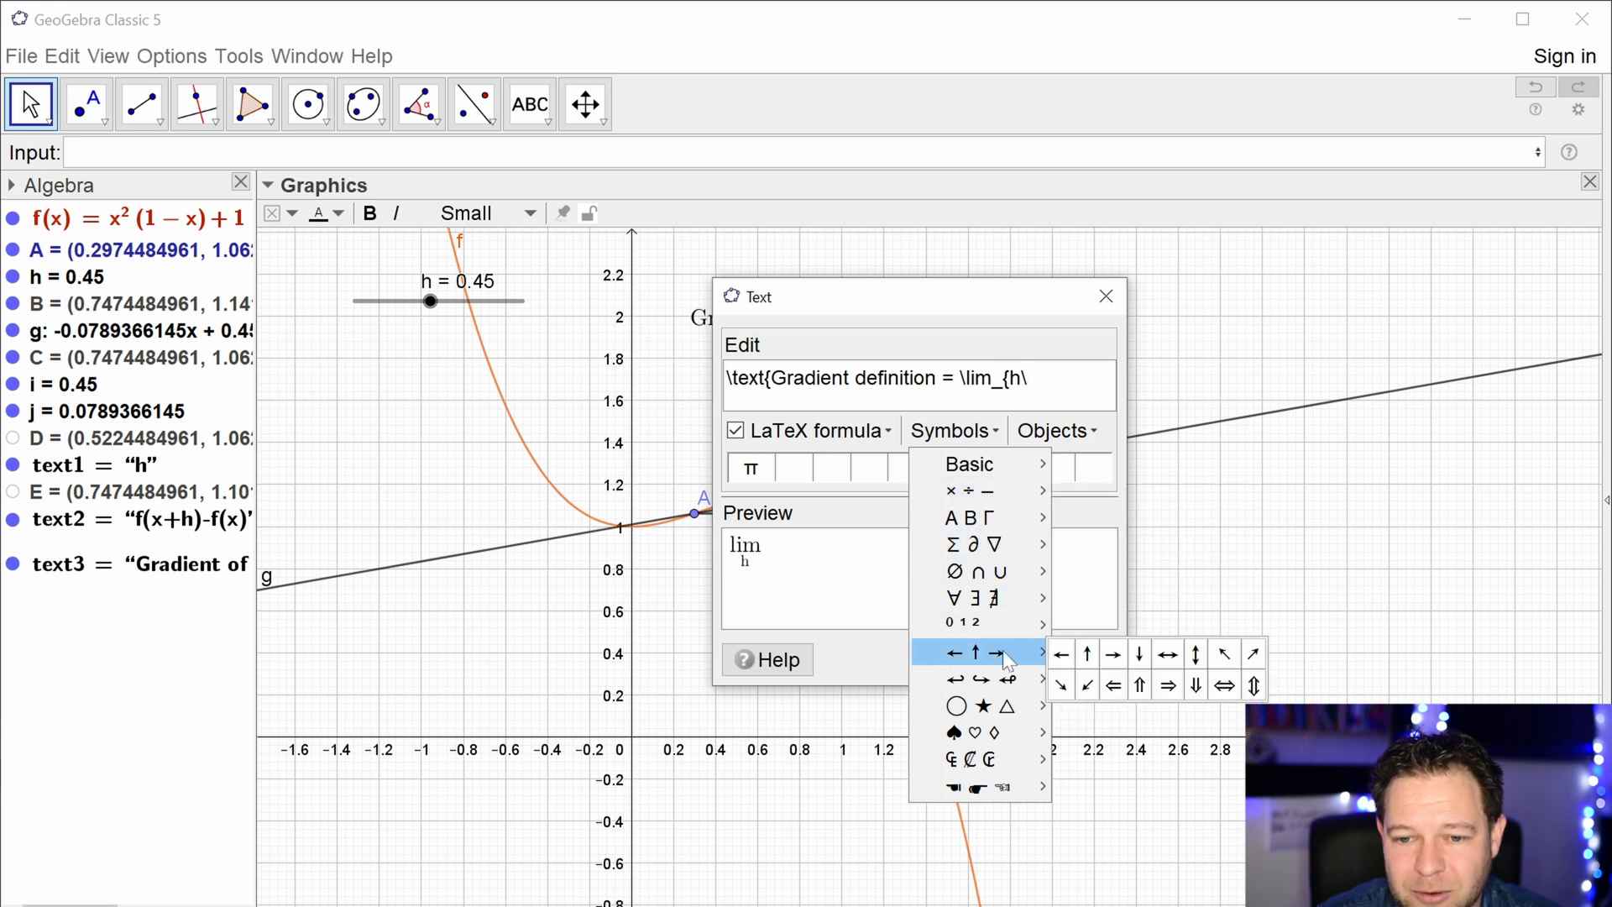
pyautogui.click(1107, 652)
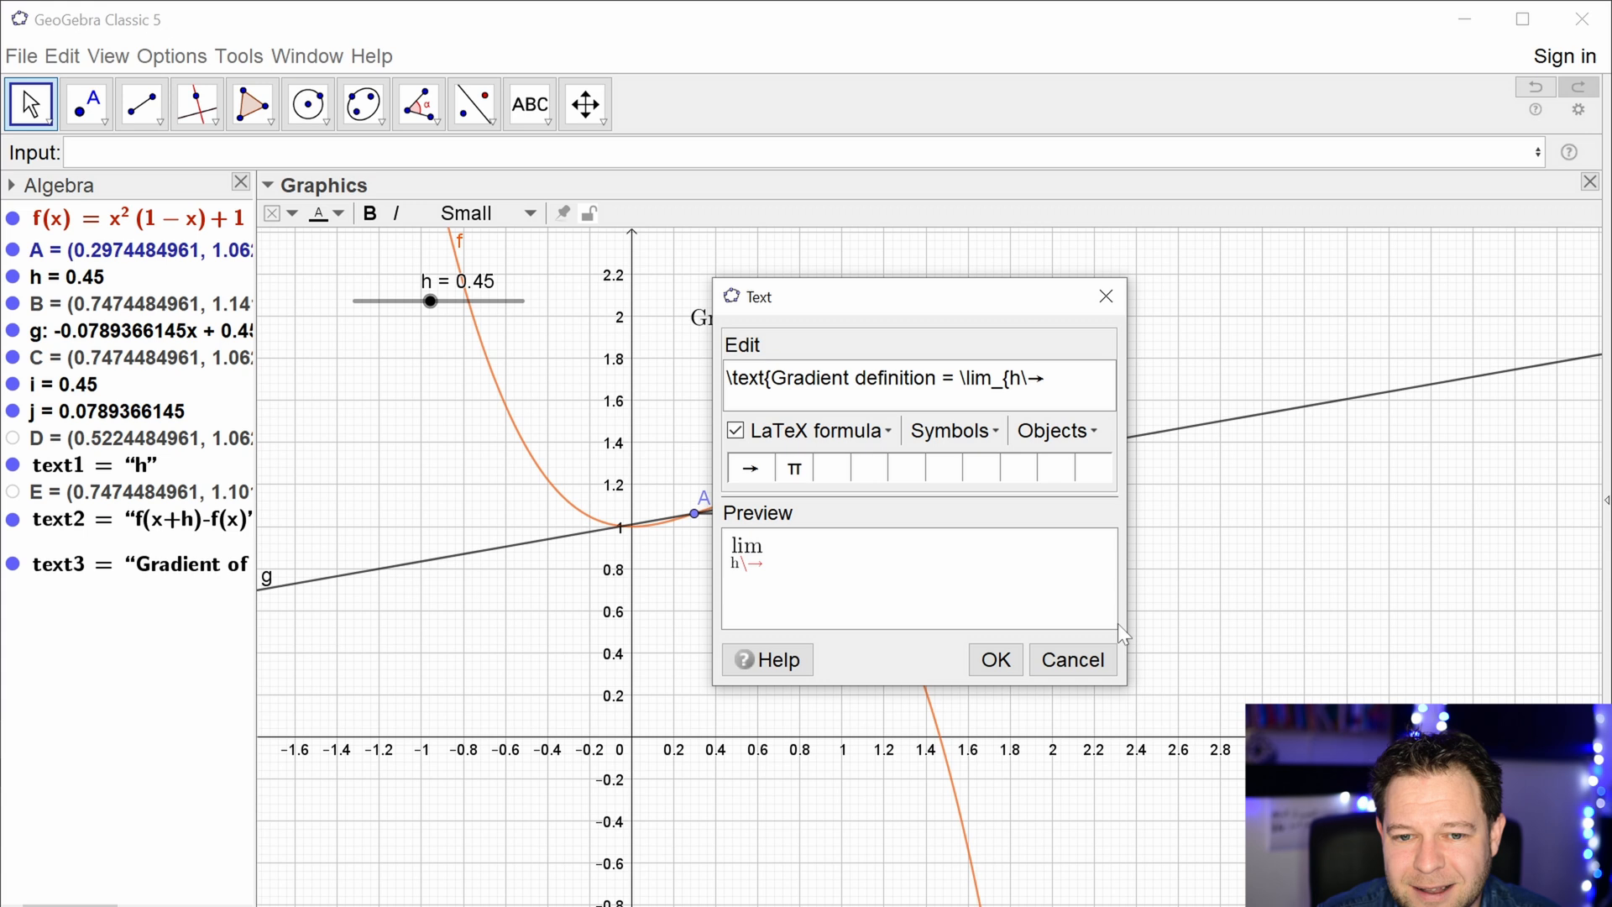
pyautogui.press('BackSpace')
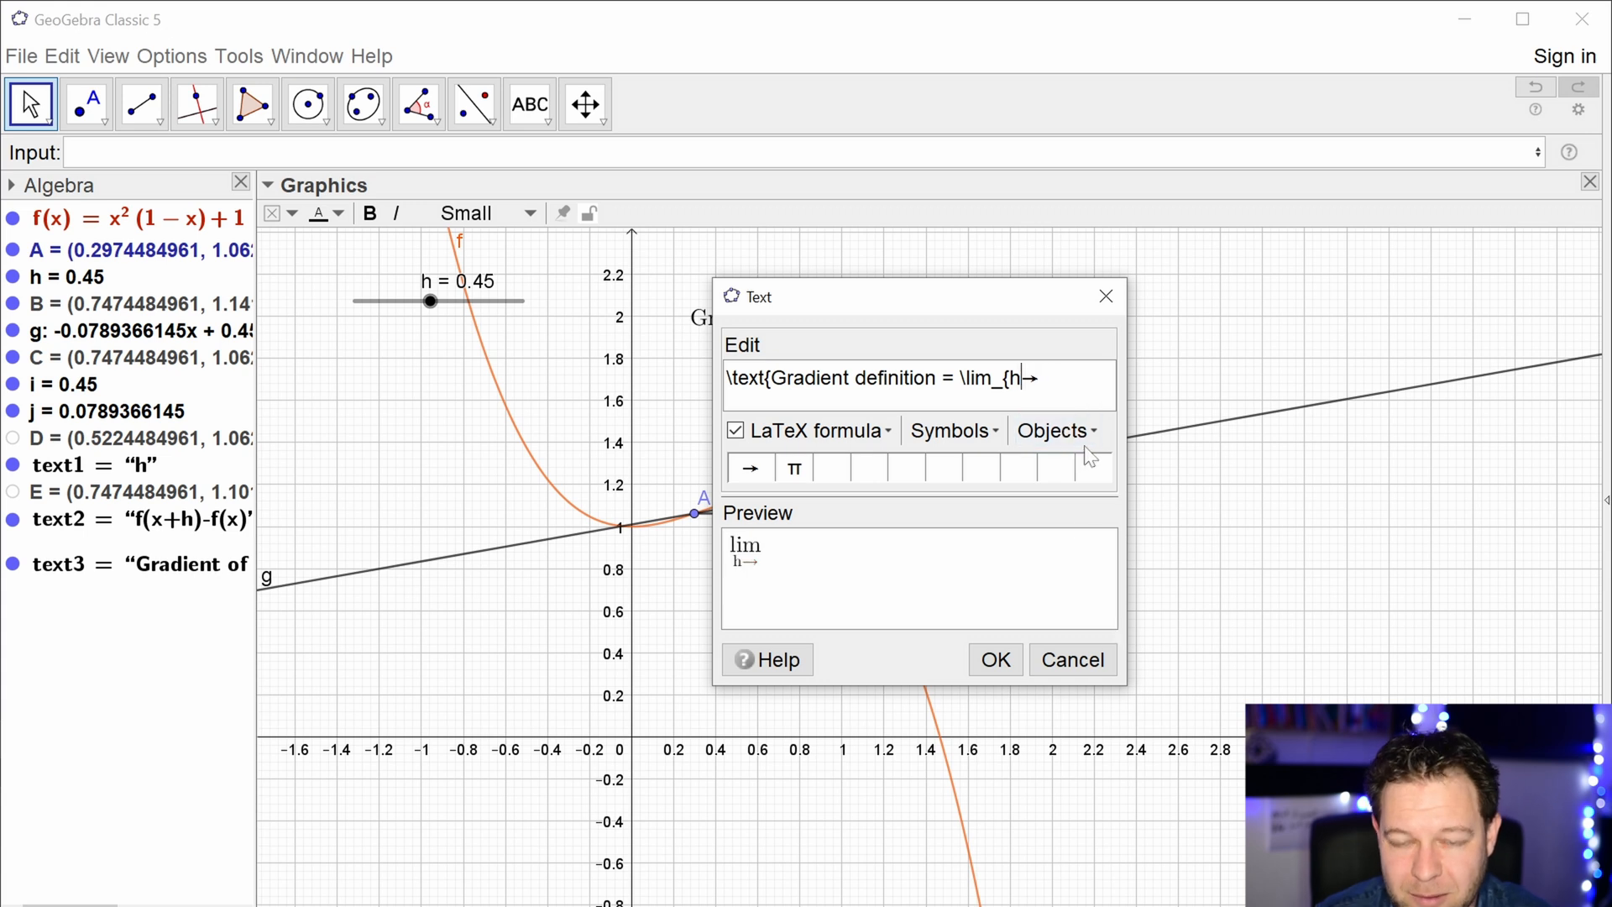
pyautogui.write('0}')
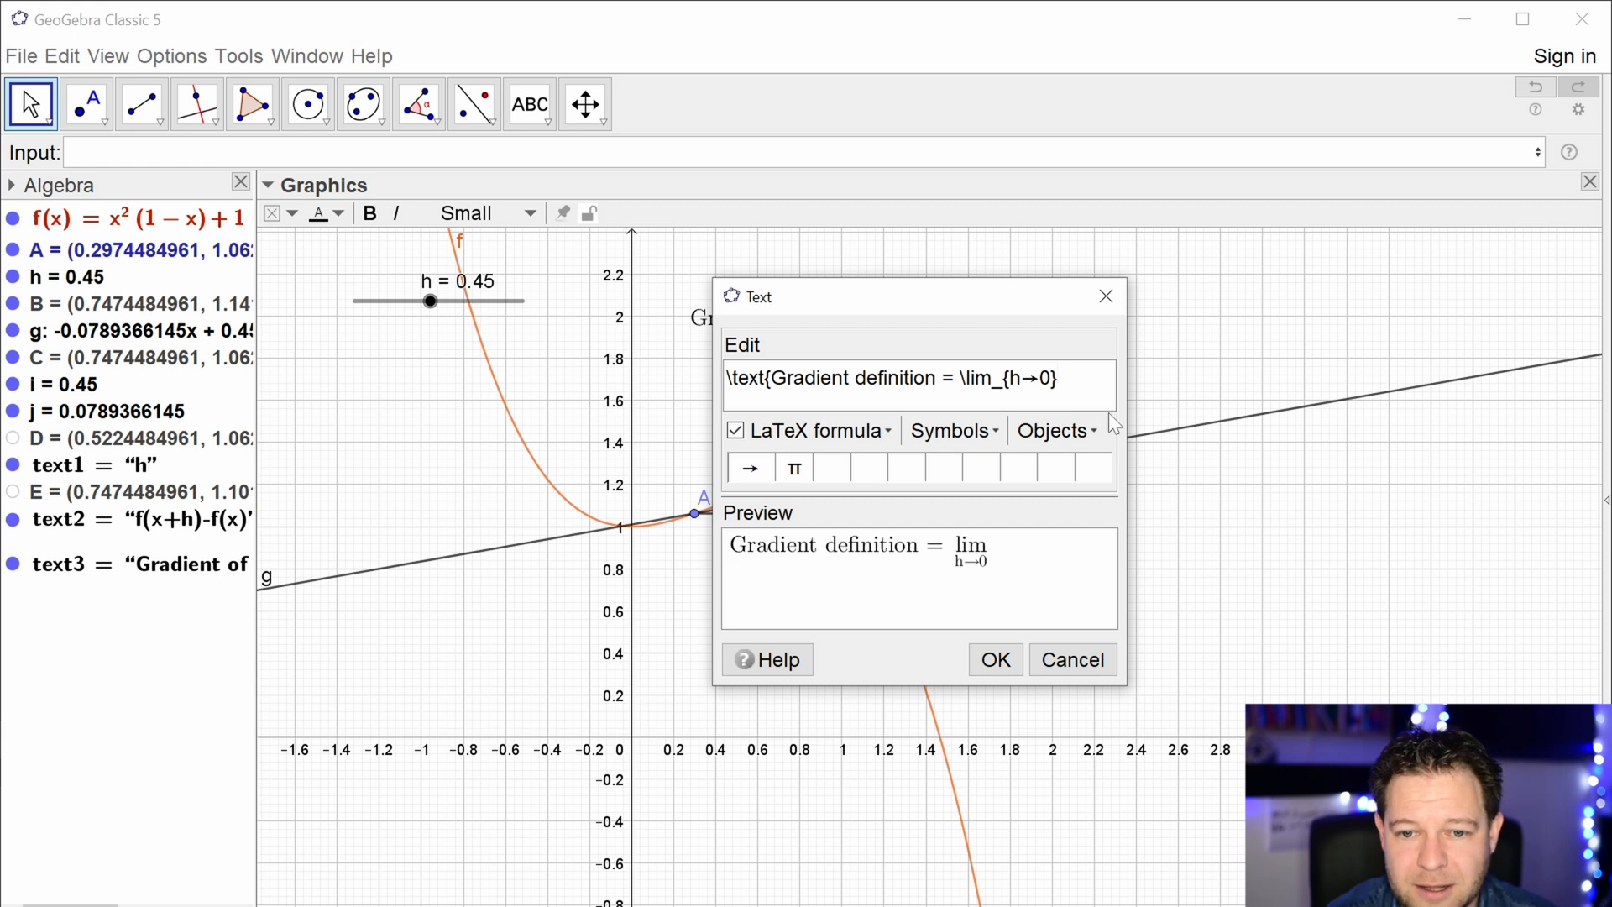
# - Add "\frac{f(x+h)-f(x)}{h}" after the limit and close the \text{} part right after "Gradient definition"
pyautogui.write(' \x0crac{}{}')
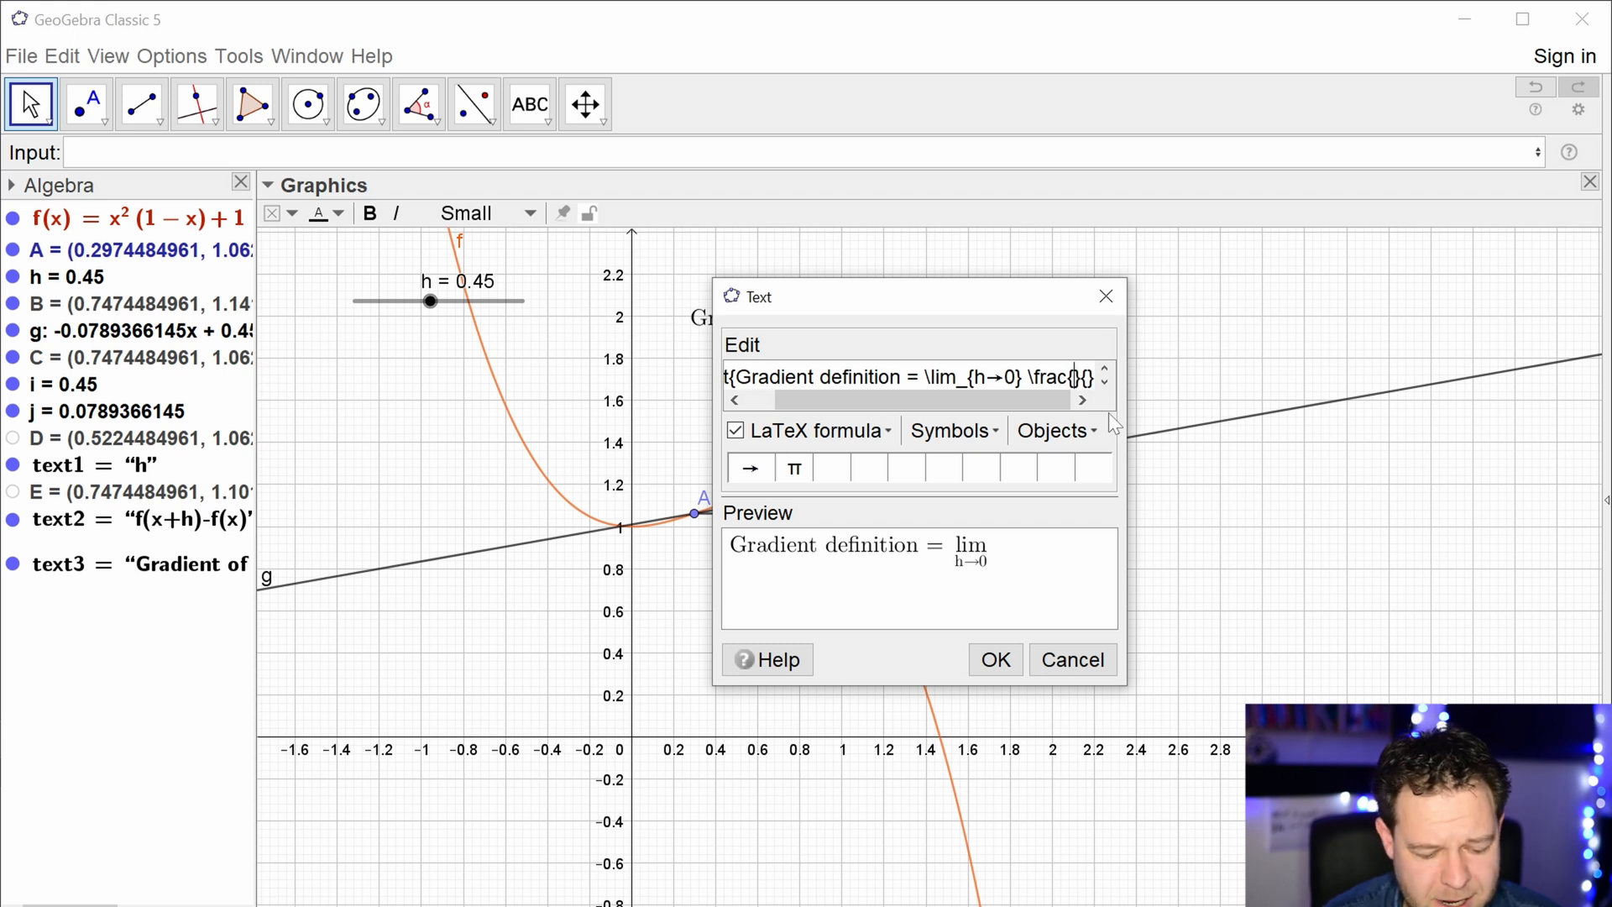
pyautogui.write('f(x+h)-f(x)')
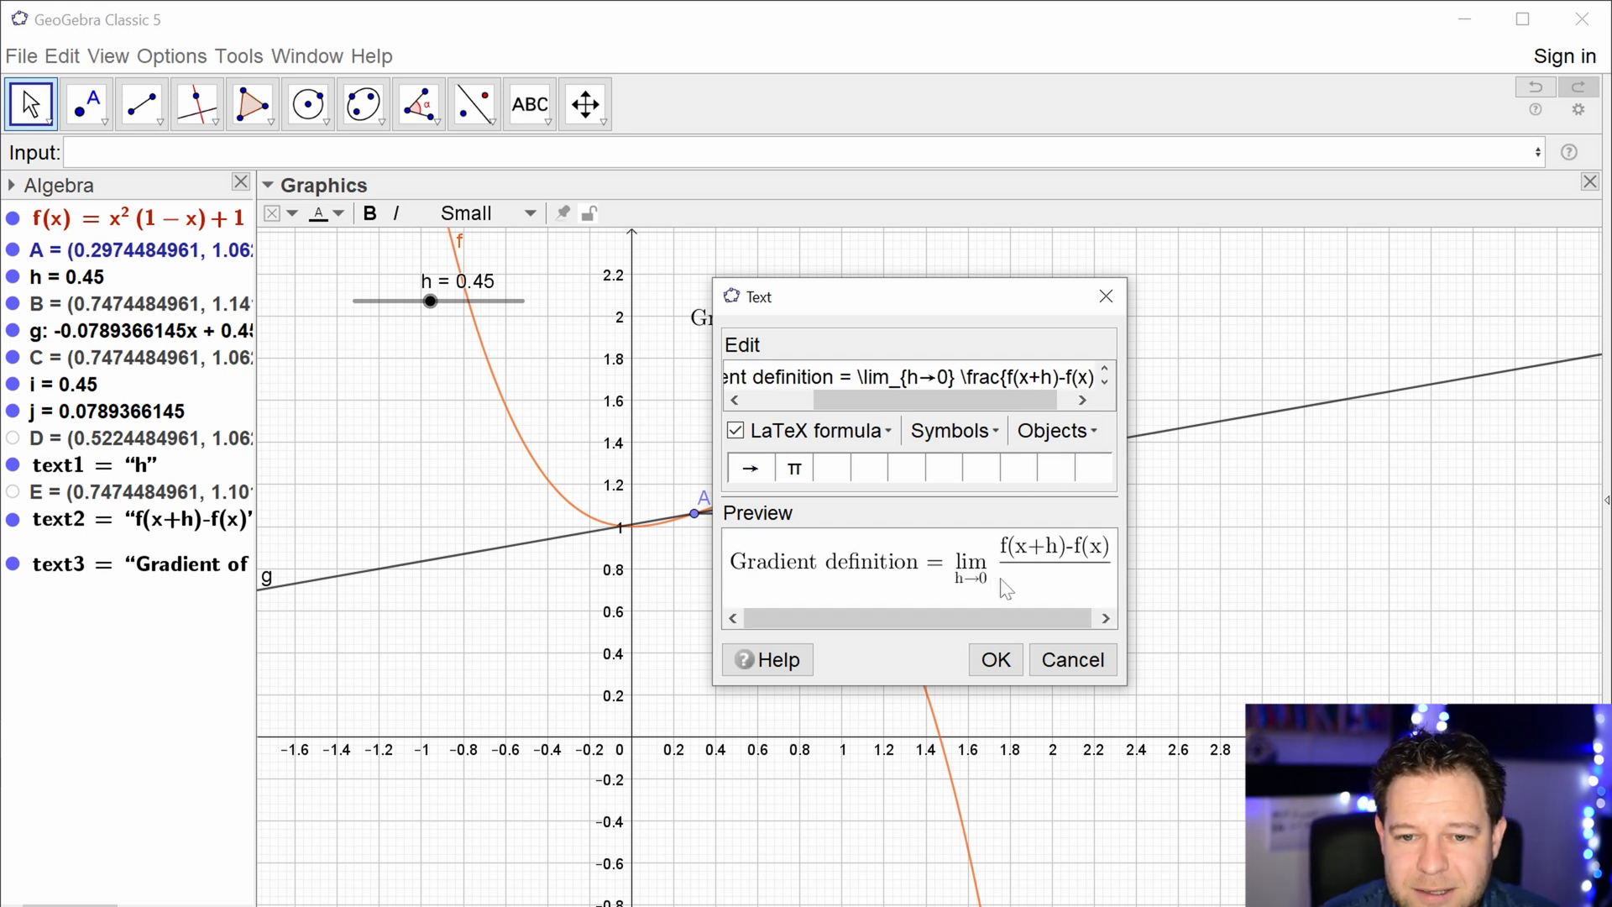
pyautogui.click(836, 377)
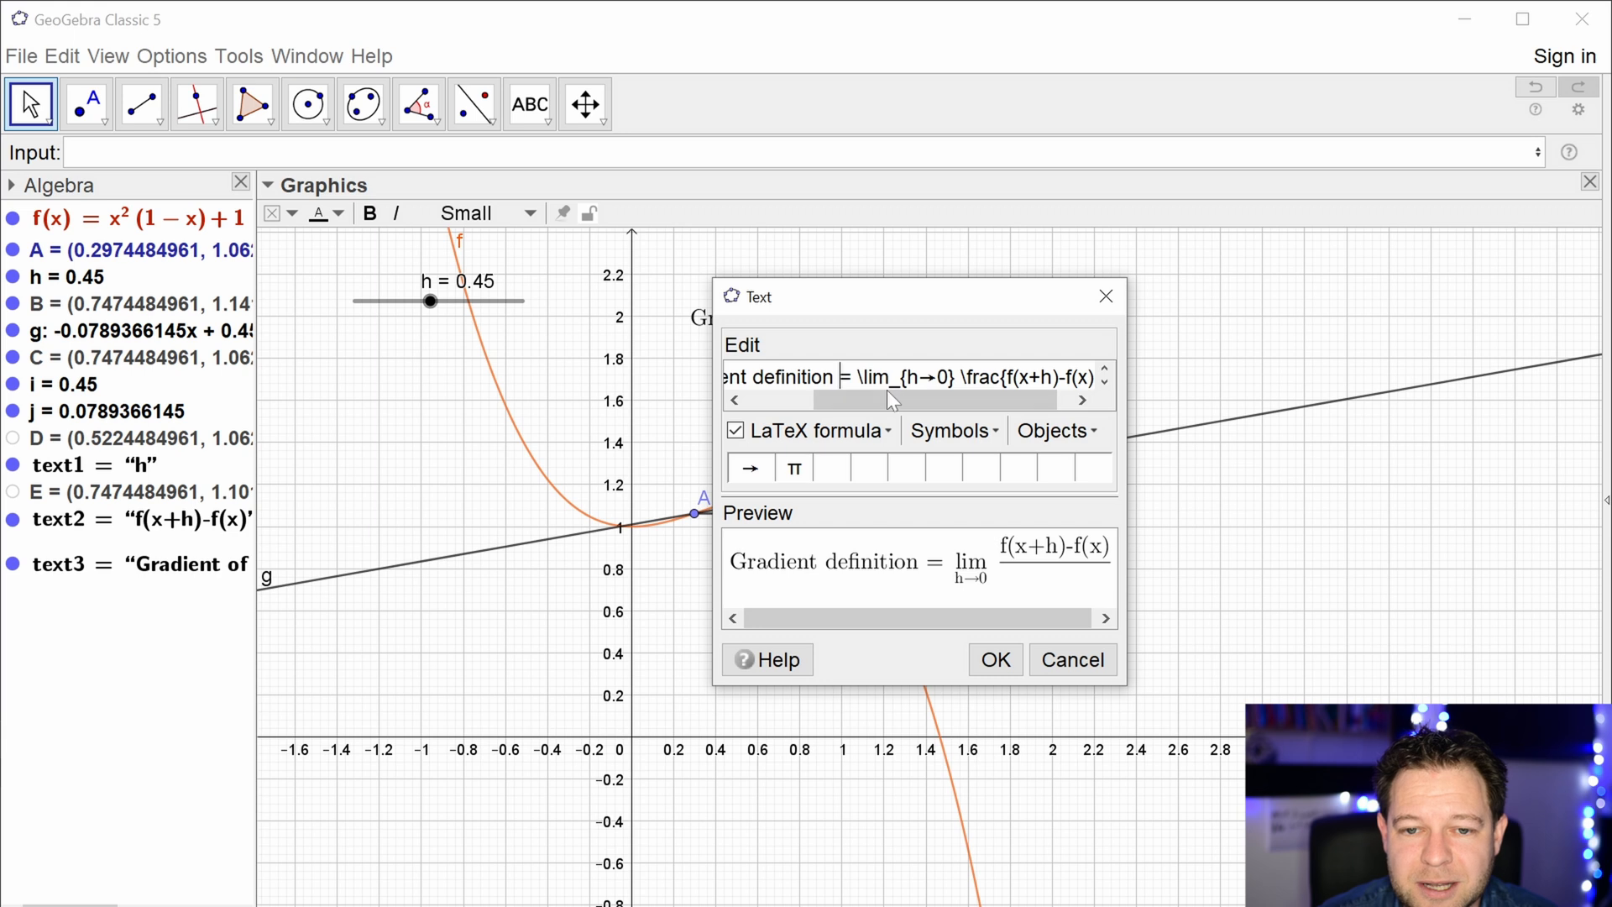
pyautogui.press('BackSpace')
pyautogui.write('}')
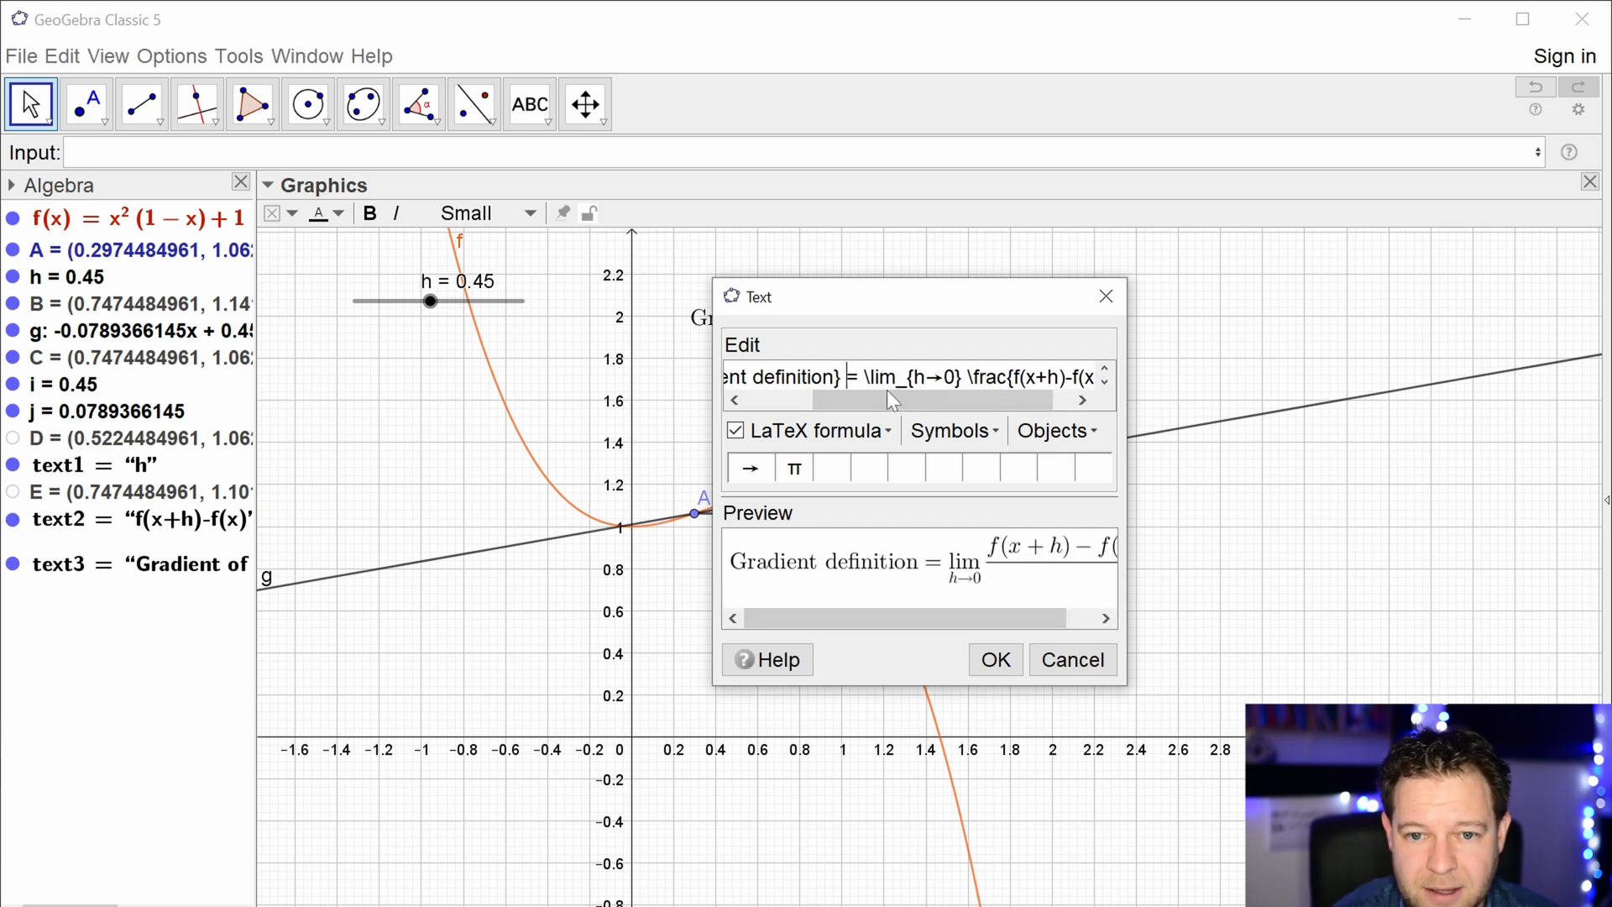
pyautogui.moveTo(1126, 504); pyautogui.dragTo(1345, 502)
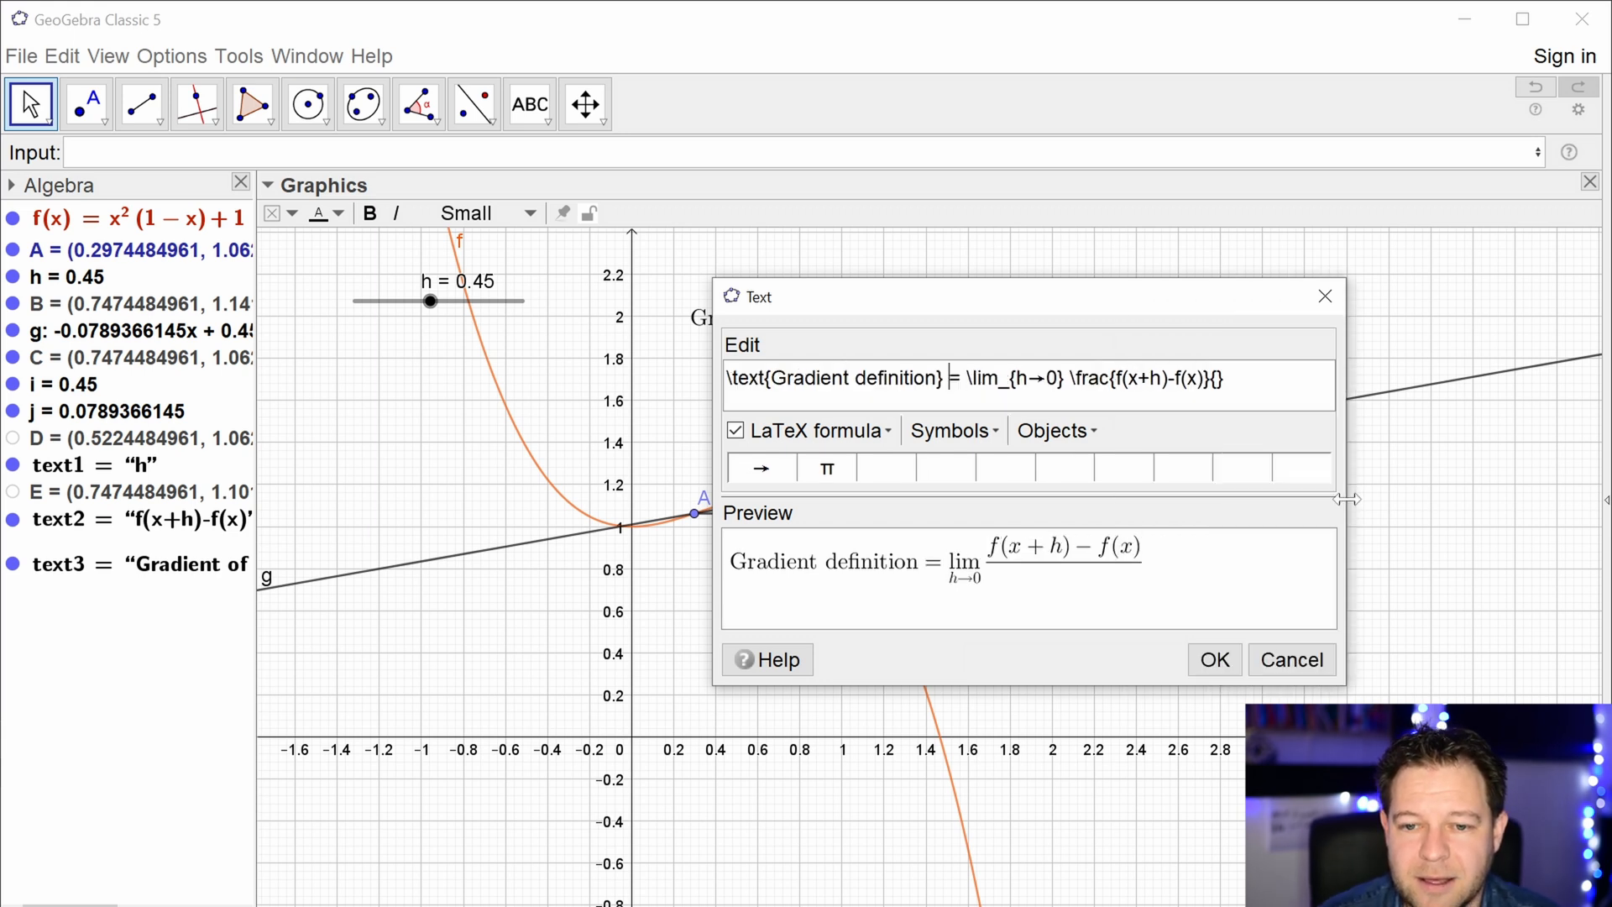
pyautogui.click(1216, 379)
pyautogui.write('h')
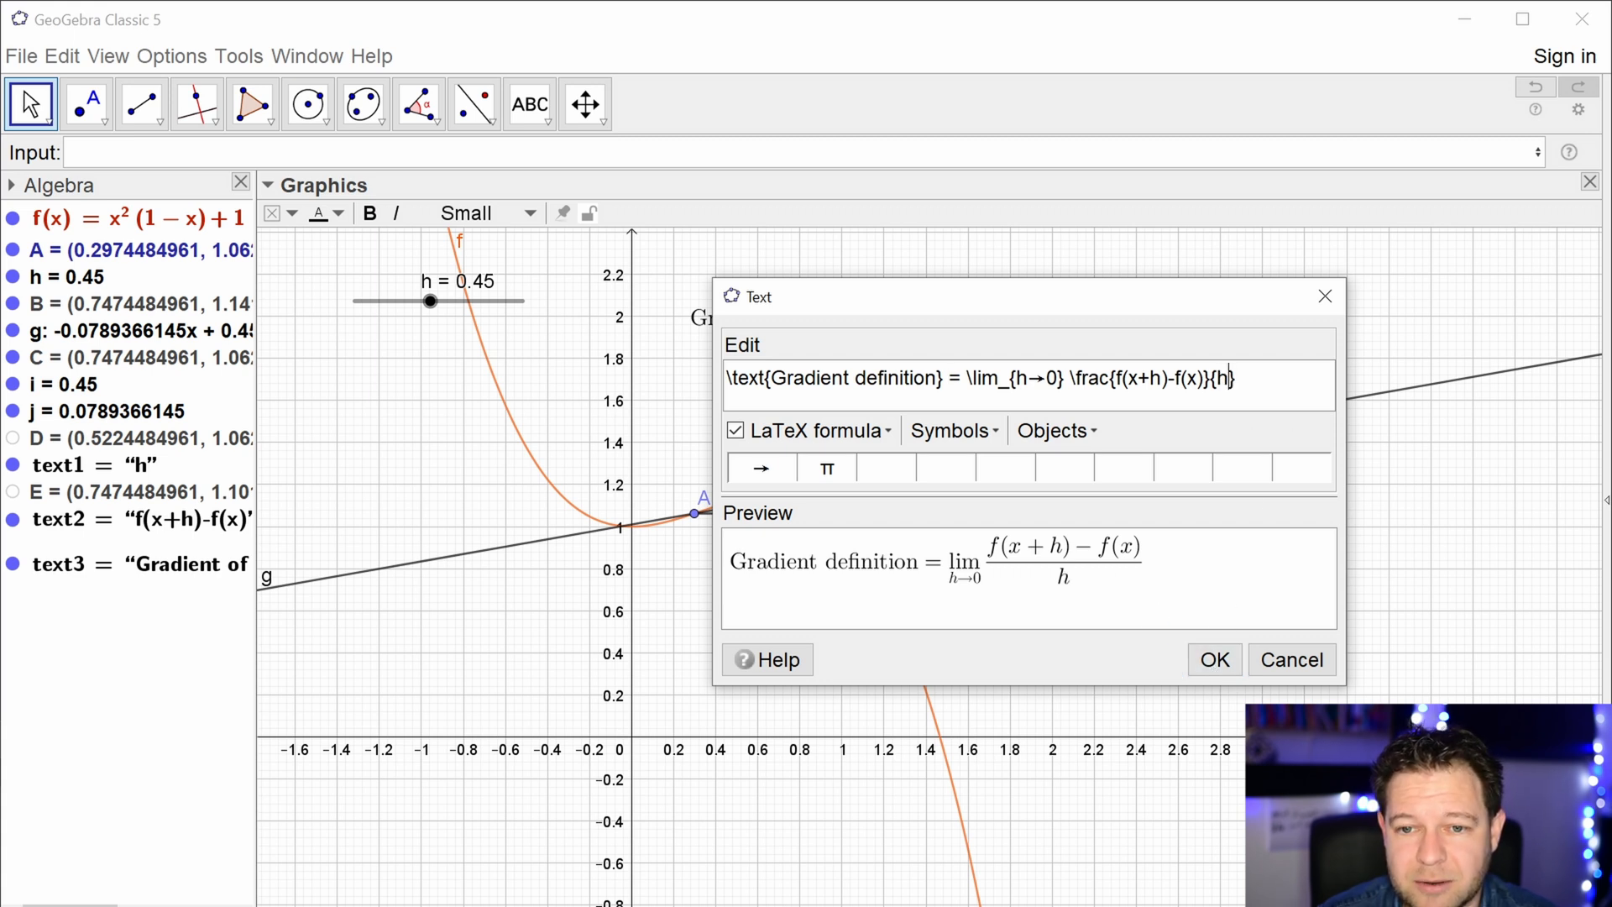
# - Enclose the fraction in "\left(" and "\right)" brackets and place the finished Gradient definition text
pyautogui.write('\\left')
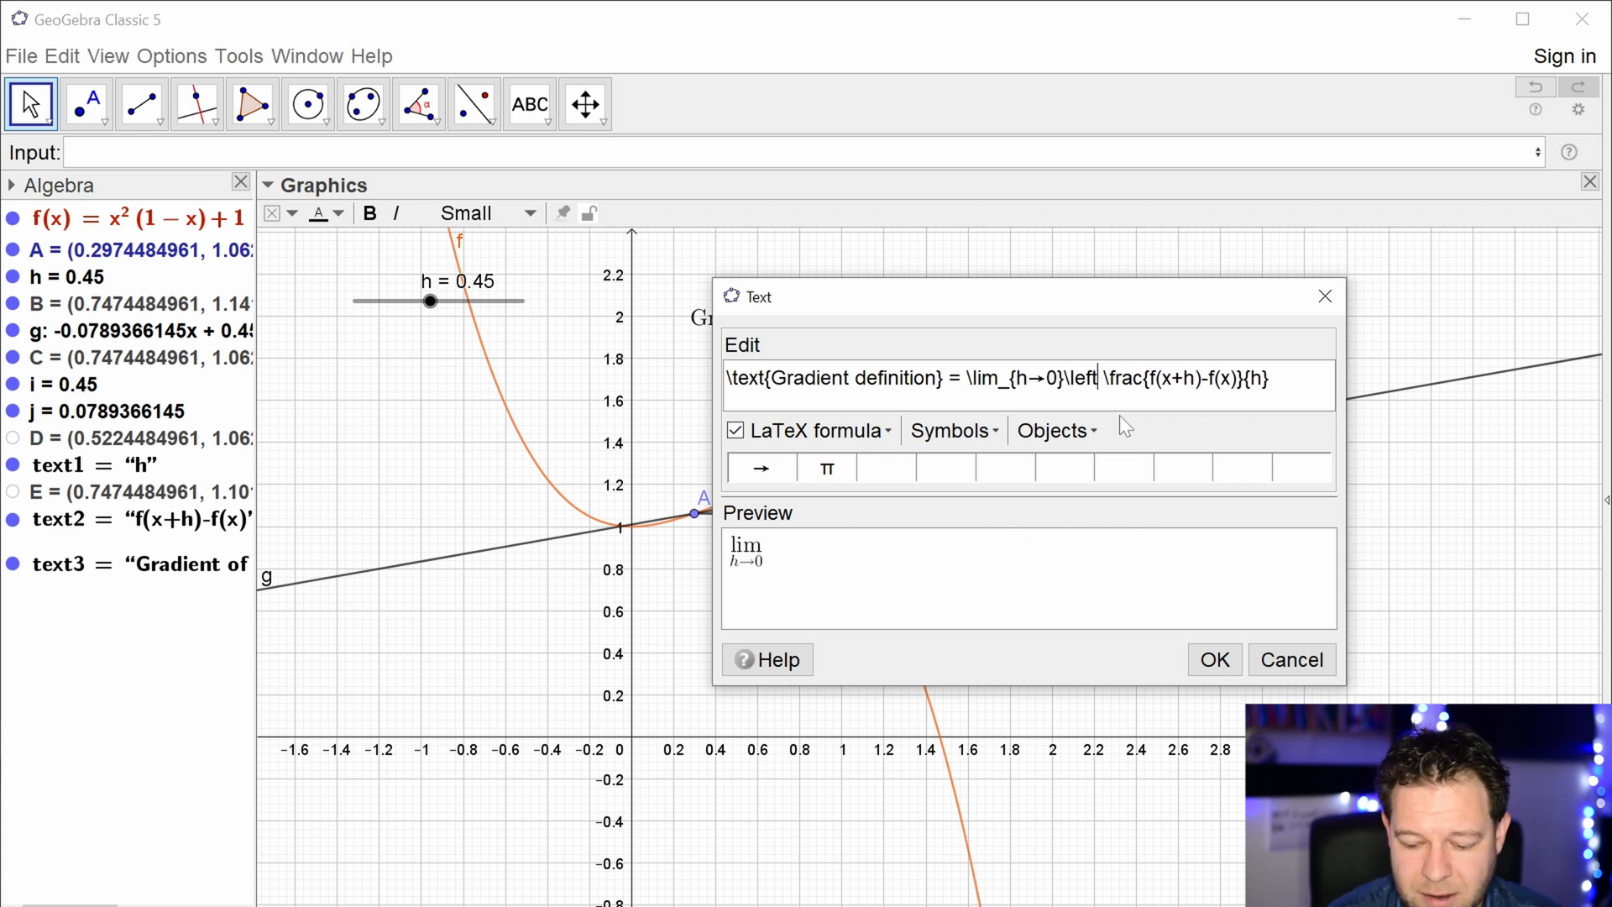
pyautogui.write('(')
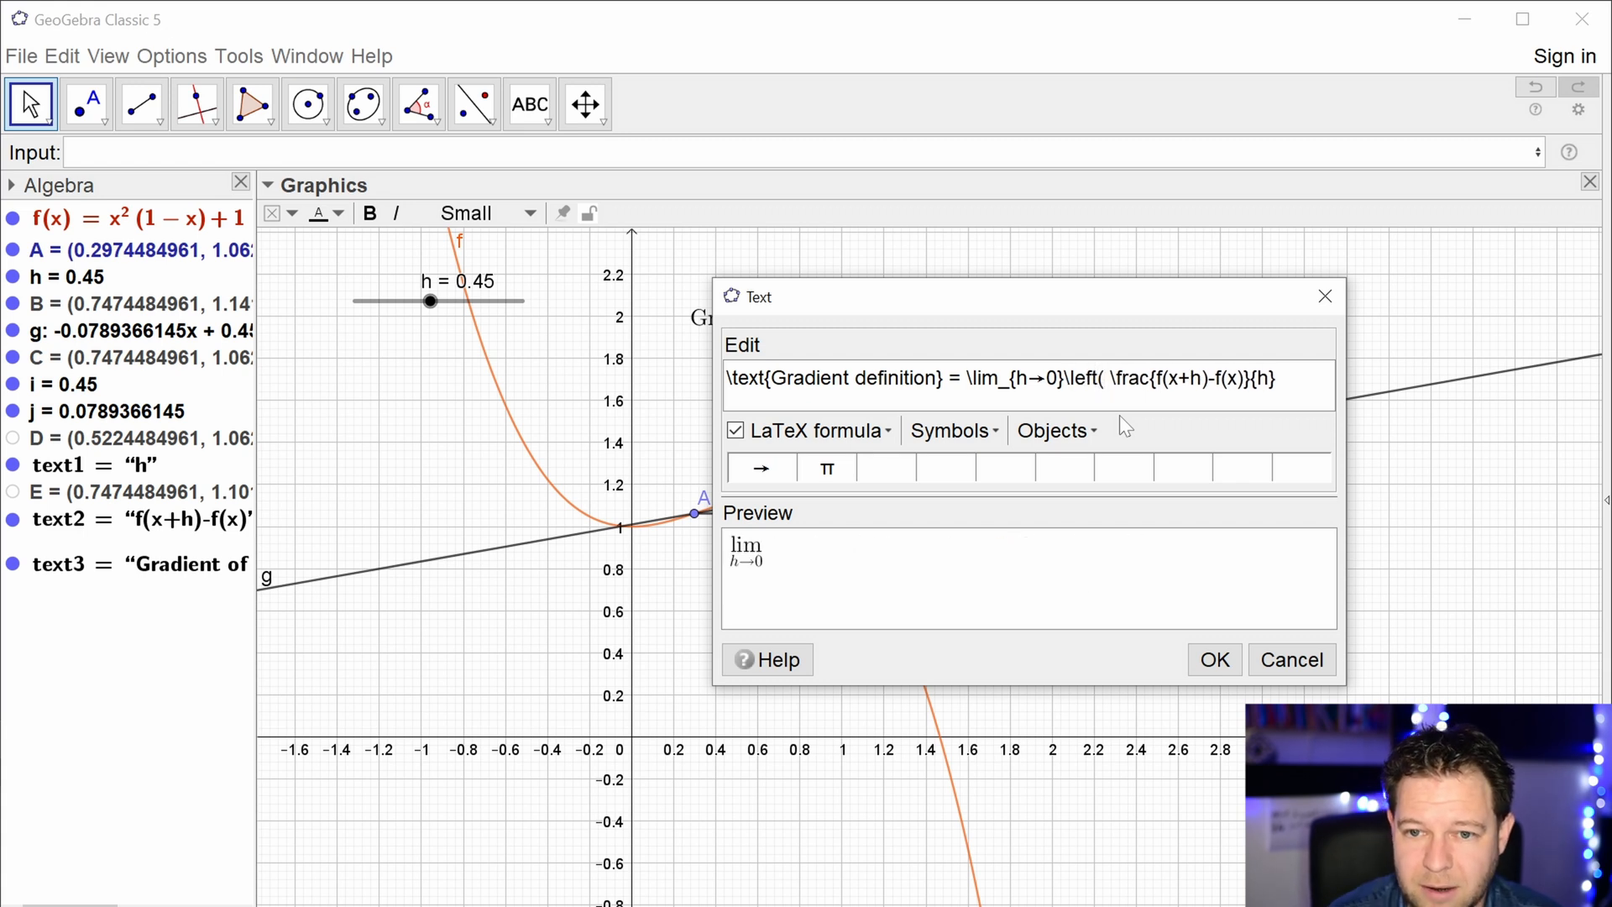
pyautogui.write(' \x0crac{f(x+h)-f(x)}{h}\r')
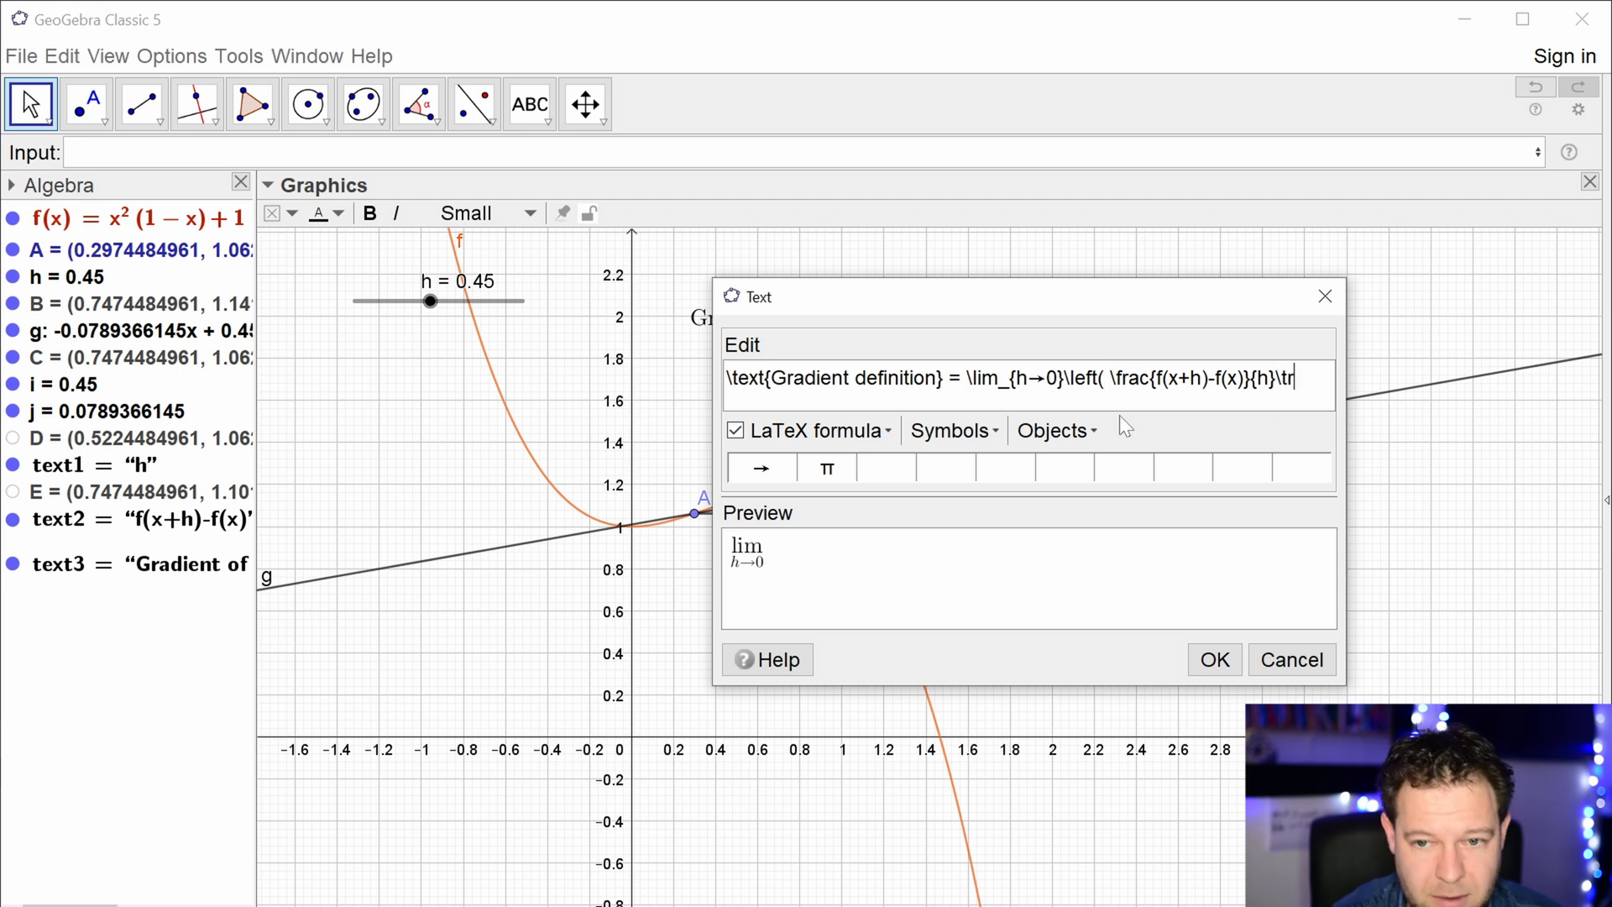
pyautogui.write('ight)')
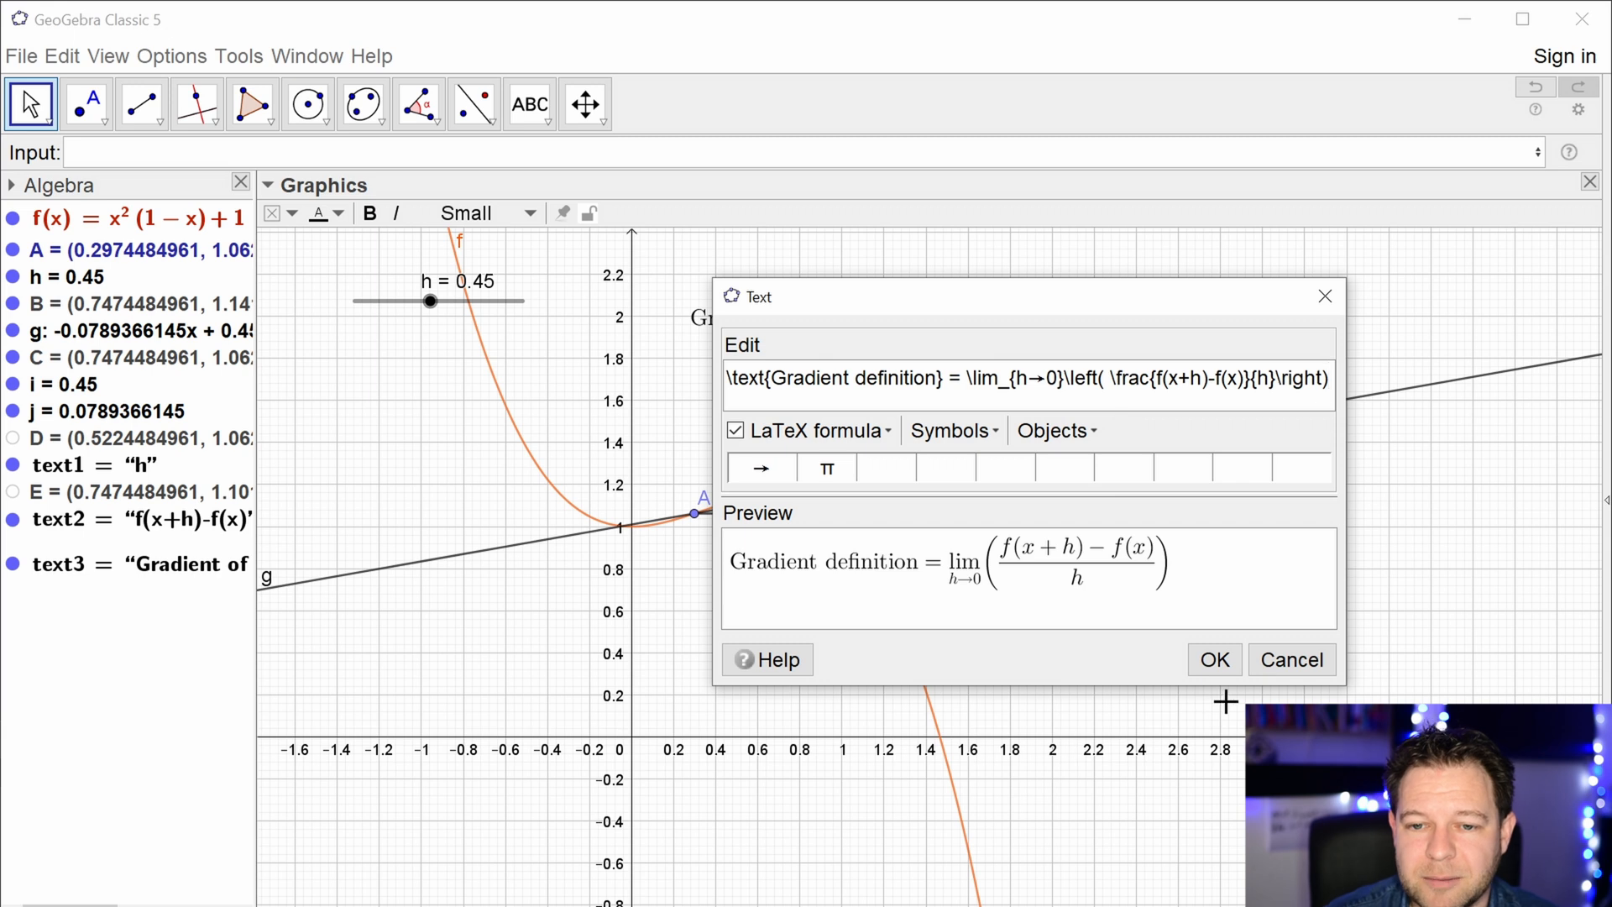
pyautogui.click(1215, 660)
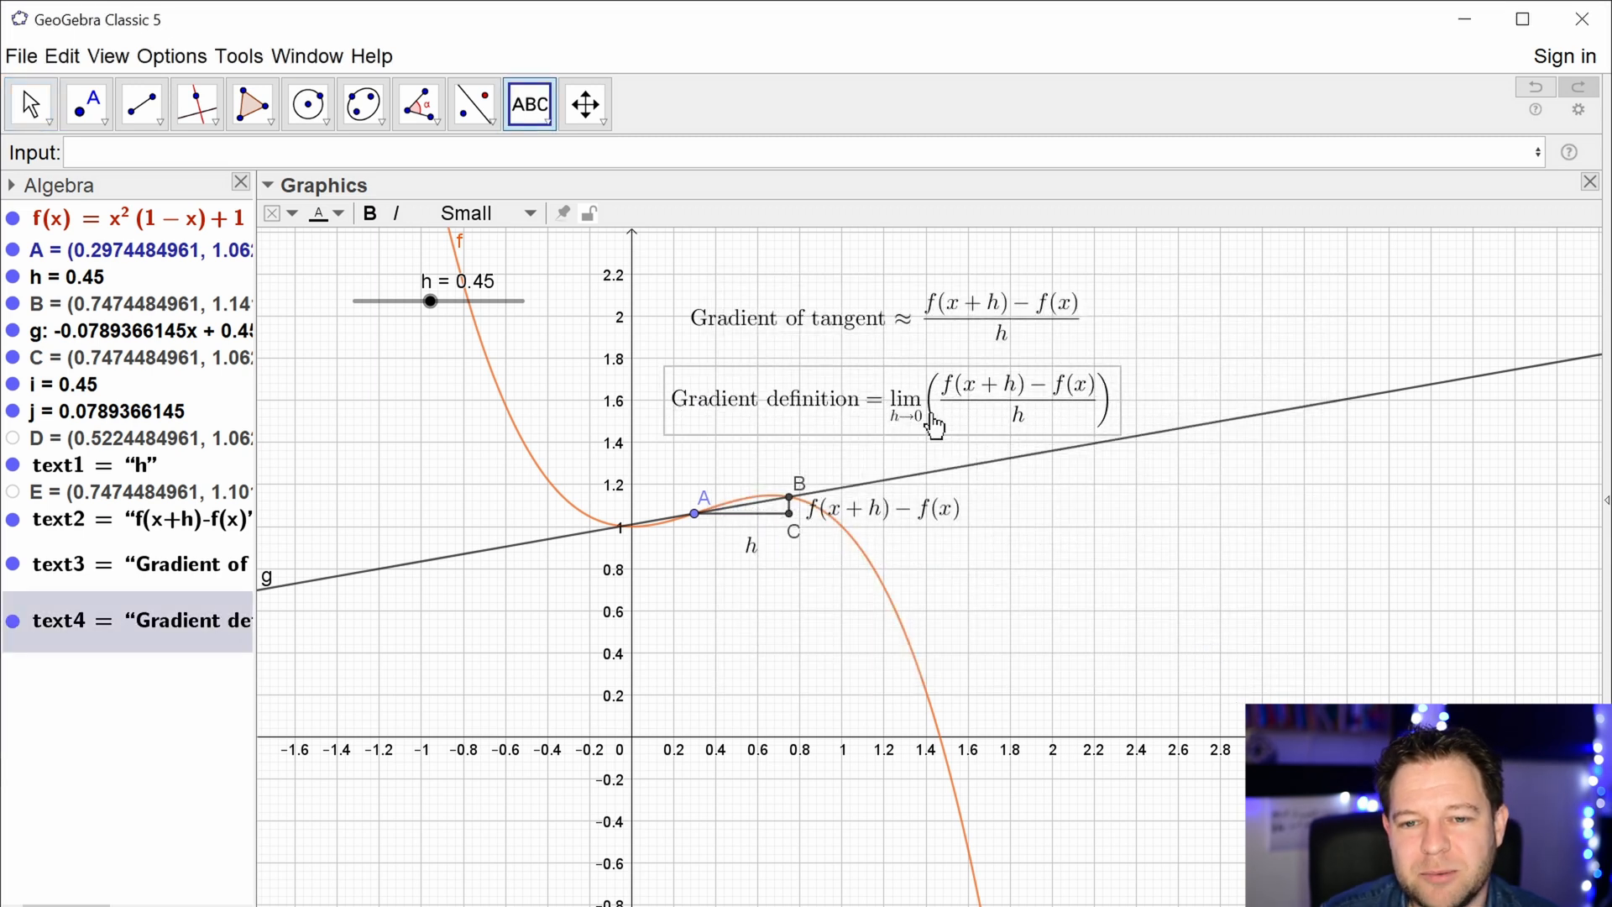
# - Deselect the Gradient definition text and hide the grid in the graphics view
pyautogui.click(1259, 361)
pyautogui.click(1322, 303)
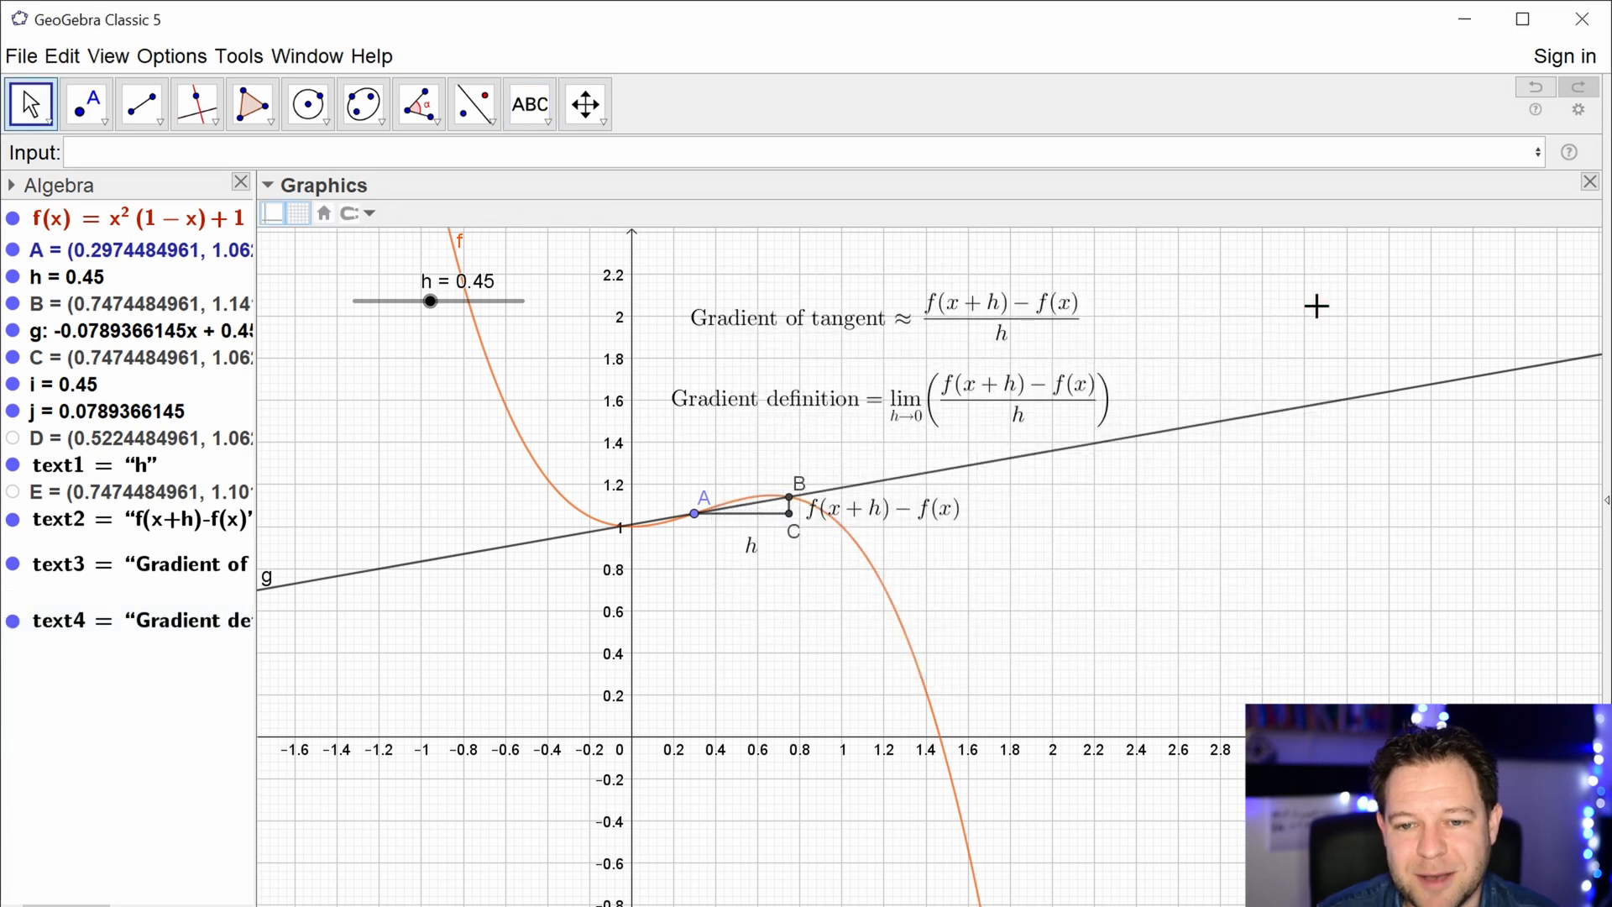
pyautogui.click(298, 214)
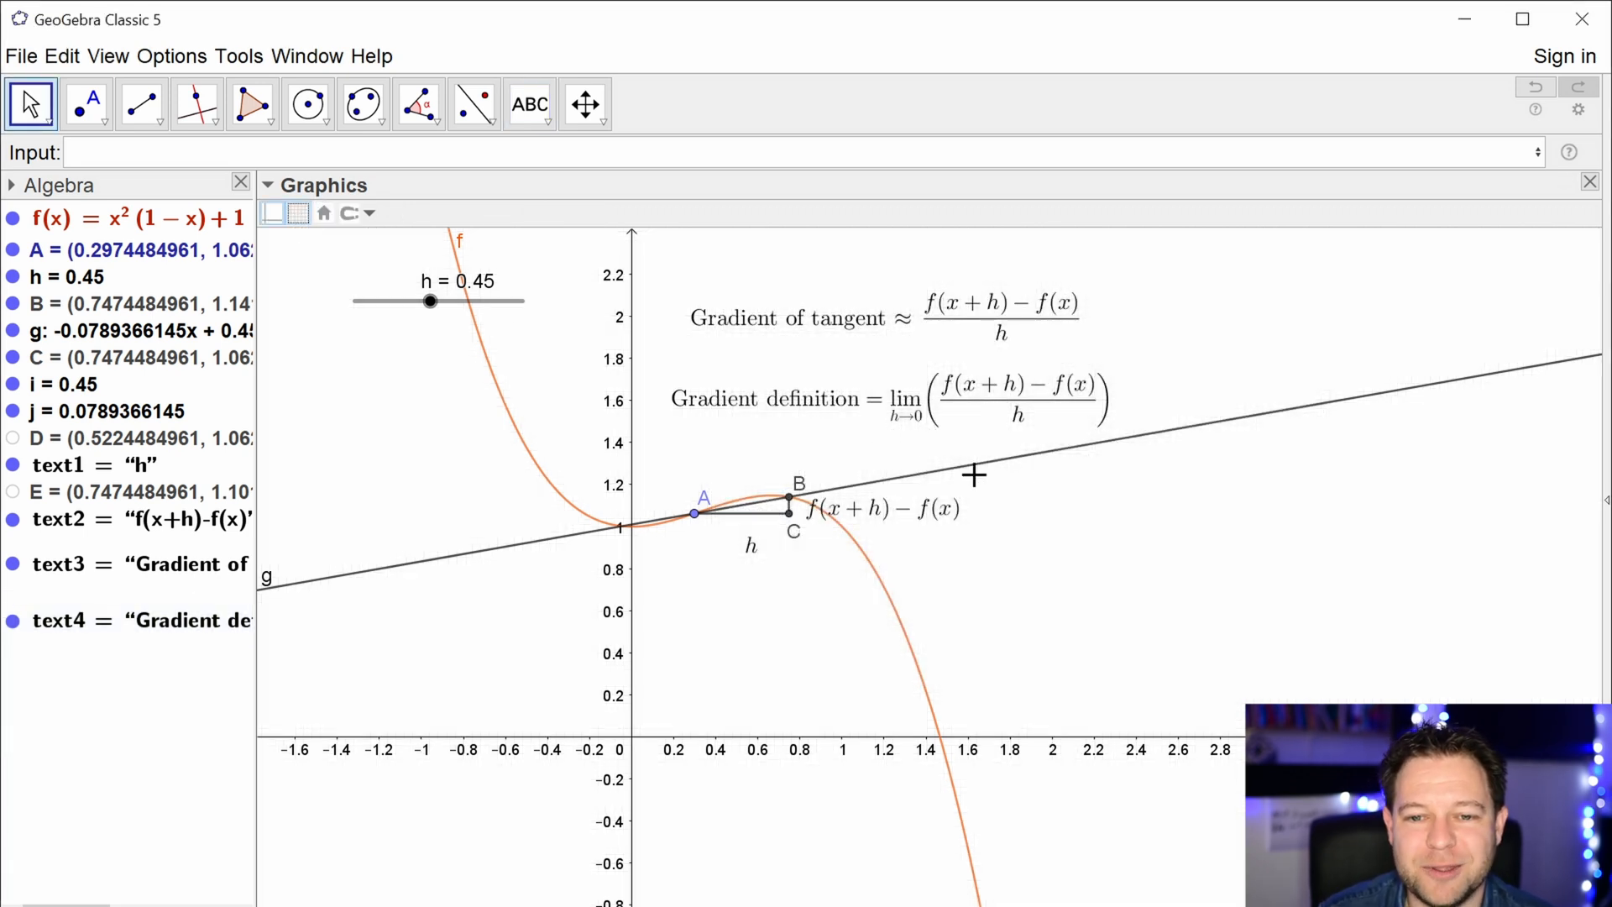